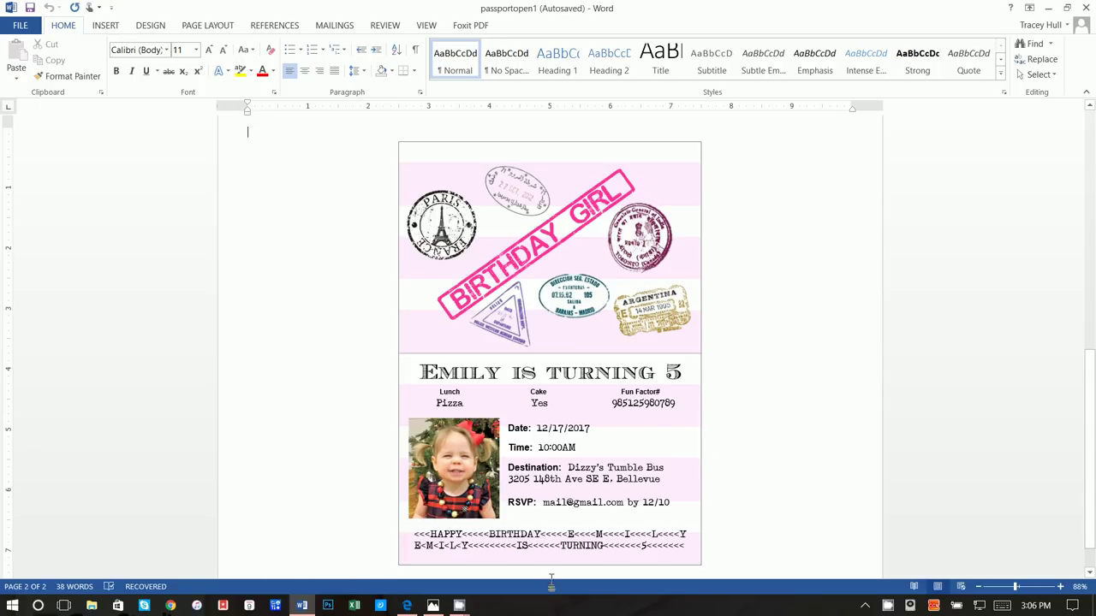
- Switch to the Edge browser and look through the uploaded videos on the Printables with MS Word YouTube channel
click(407, 606)
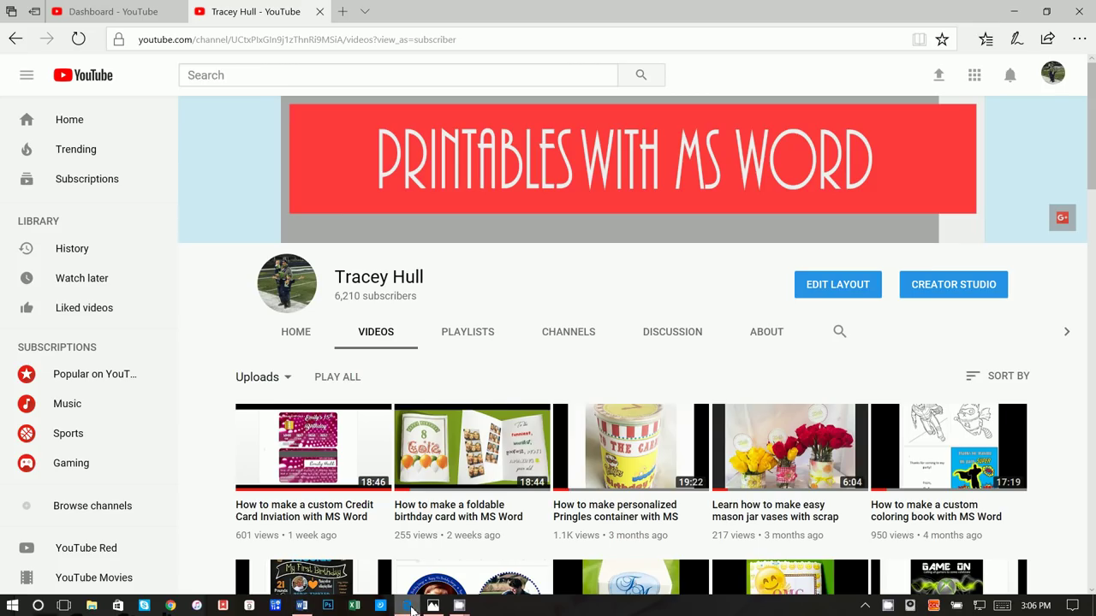
scroll(555, 425, down, 3)
scroll(593, 314, up, 3)
scroll(596, 347, down, 5)
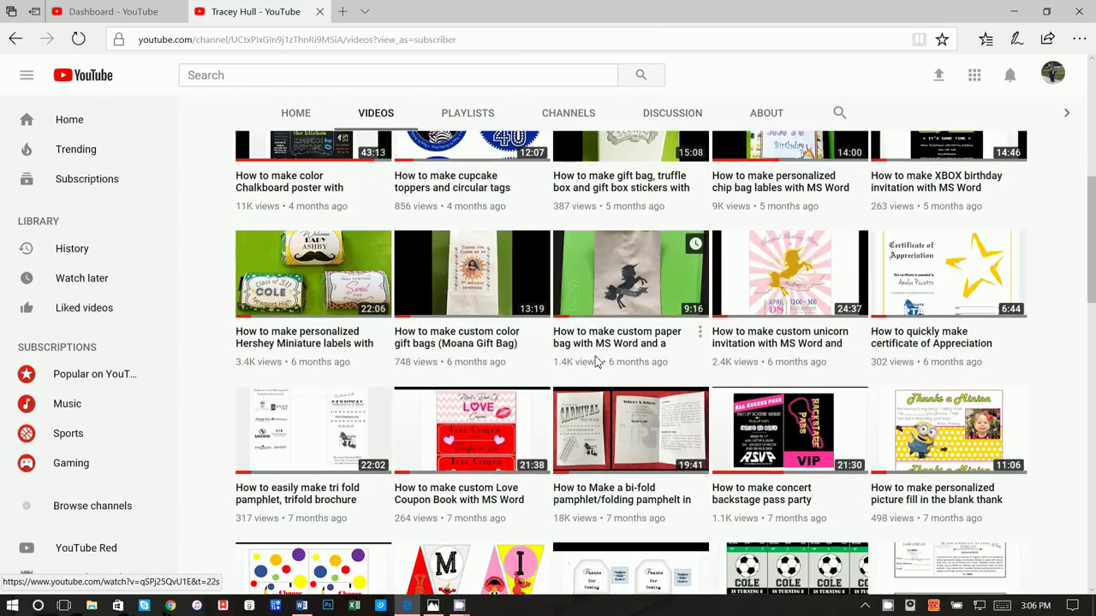
scroll(597, 362, down, 10)
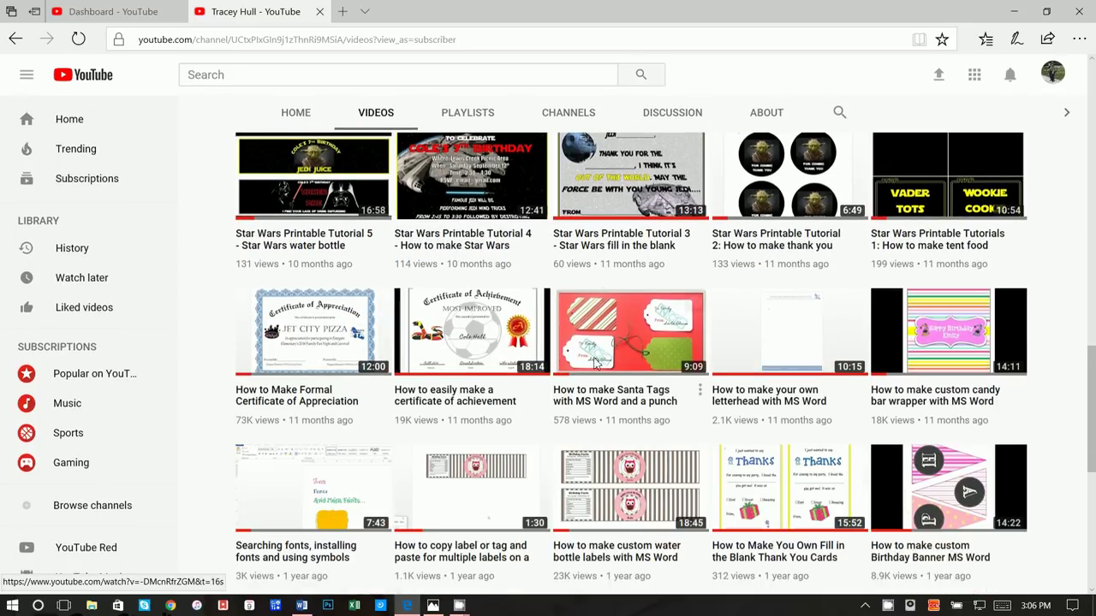
scroll(597, 362, down, 2)
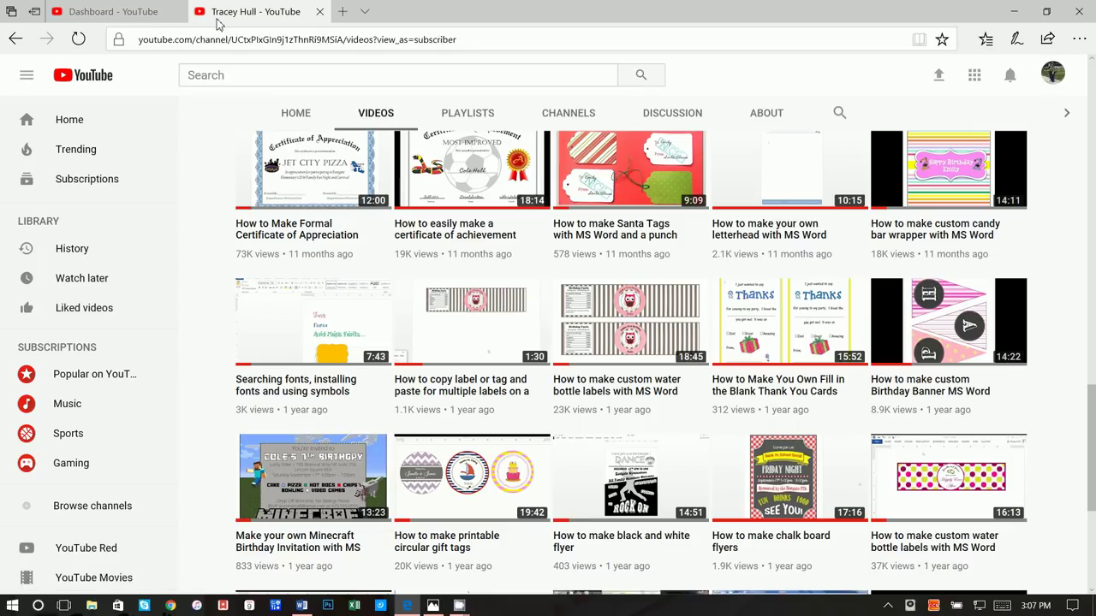
- Examine the front and inside photos of the printed passport invitation in Photos and the cover page of the passportopen1 document in Word
click(300, 606)
click(433, 605)
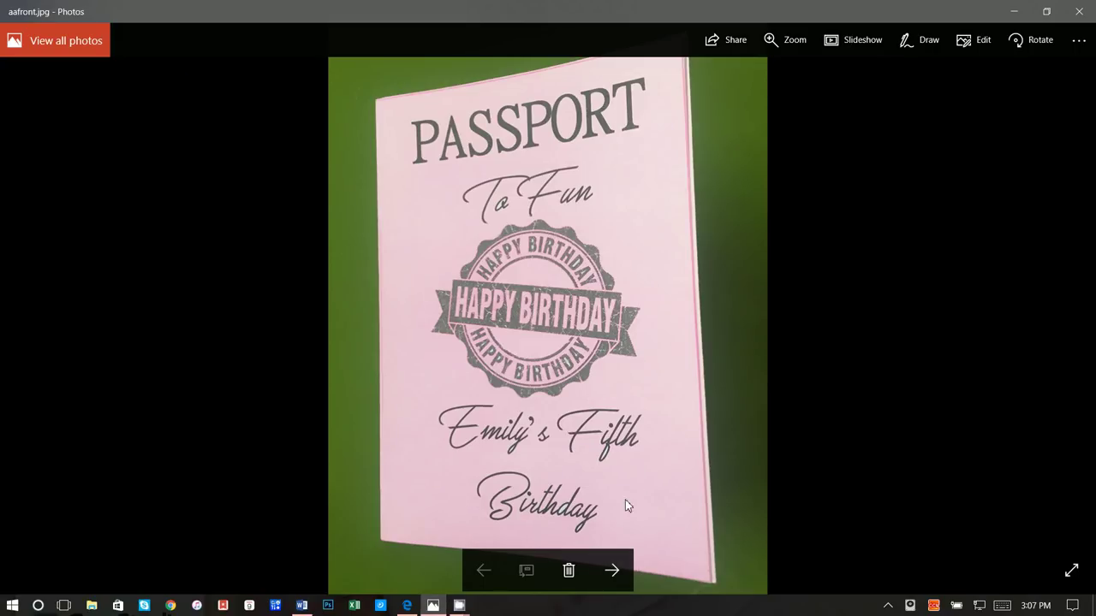
click(613, 573)
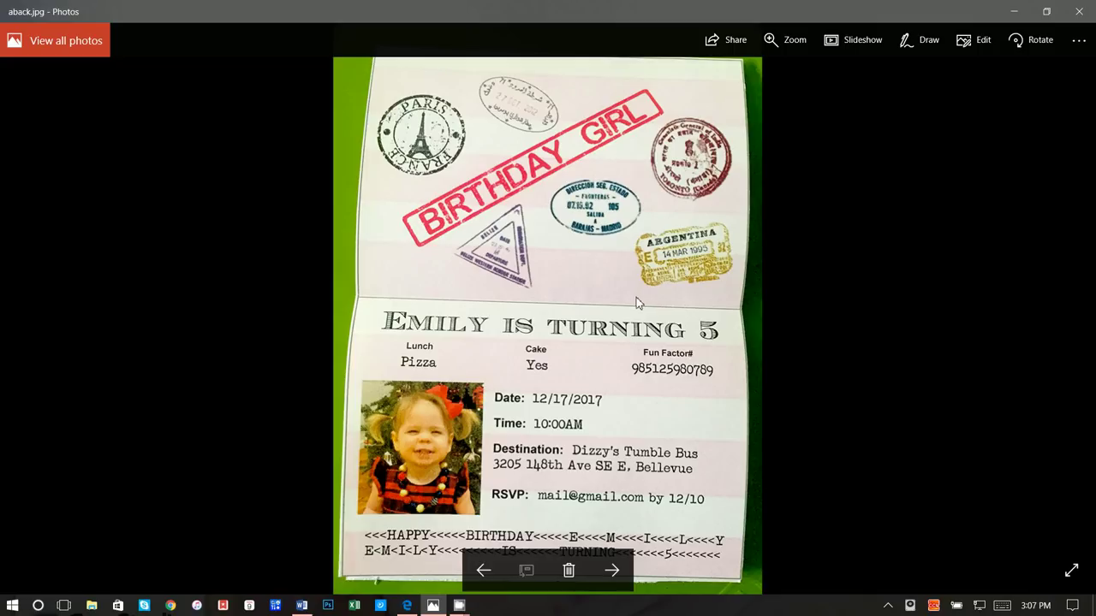
click(483, 570)
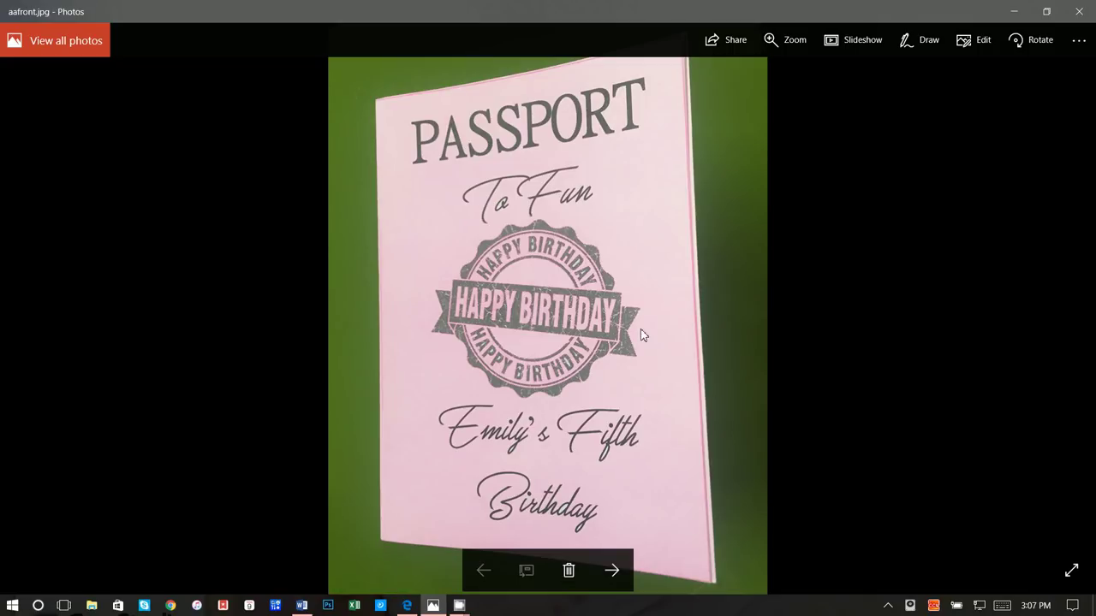
click(301, 605)
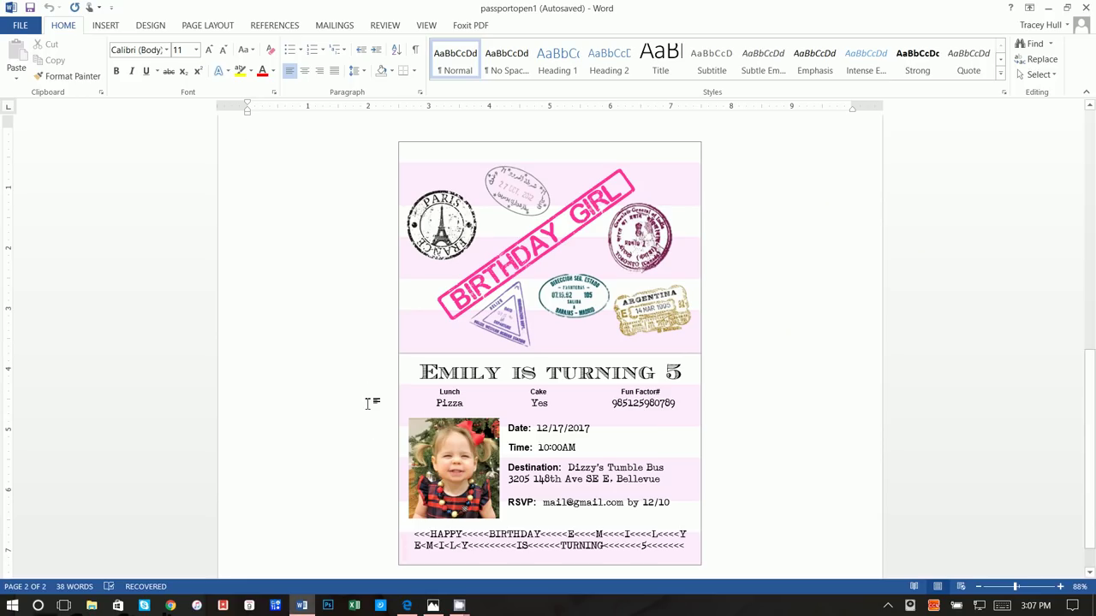
scroll(368, 403, up, 12)
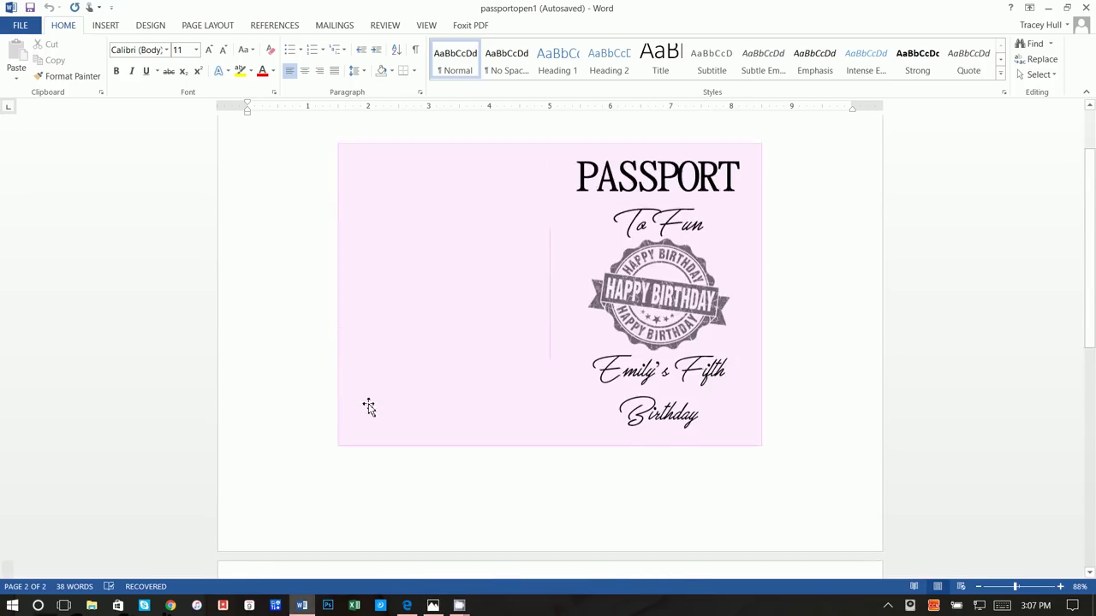
- Create a new blank document
click(22, 26)
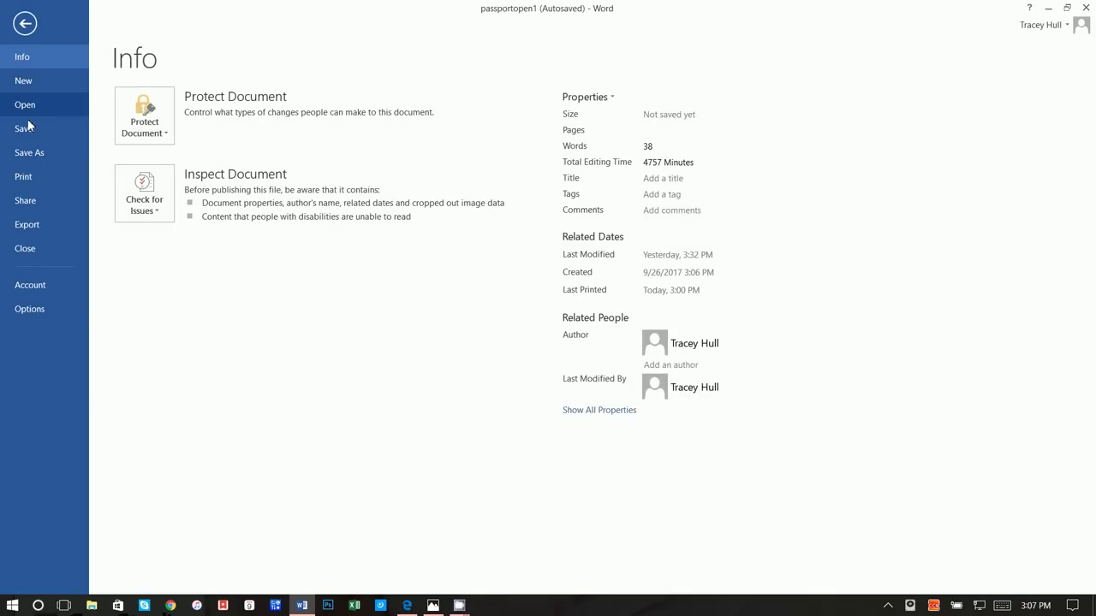
click(23, 82)
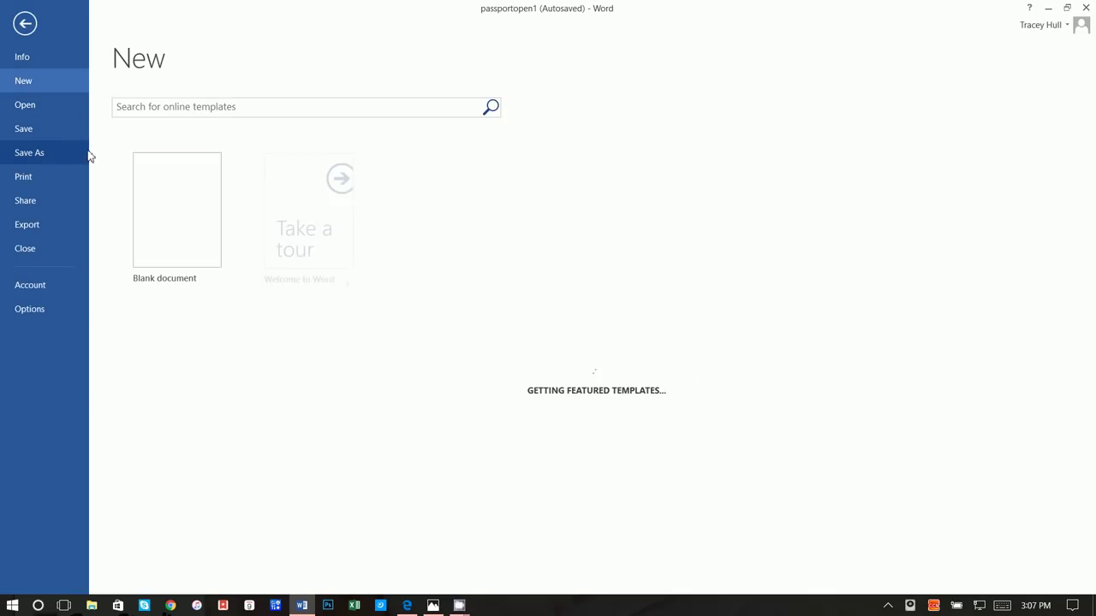
click(164, 208)
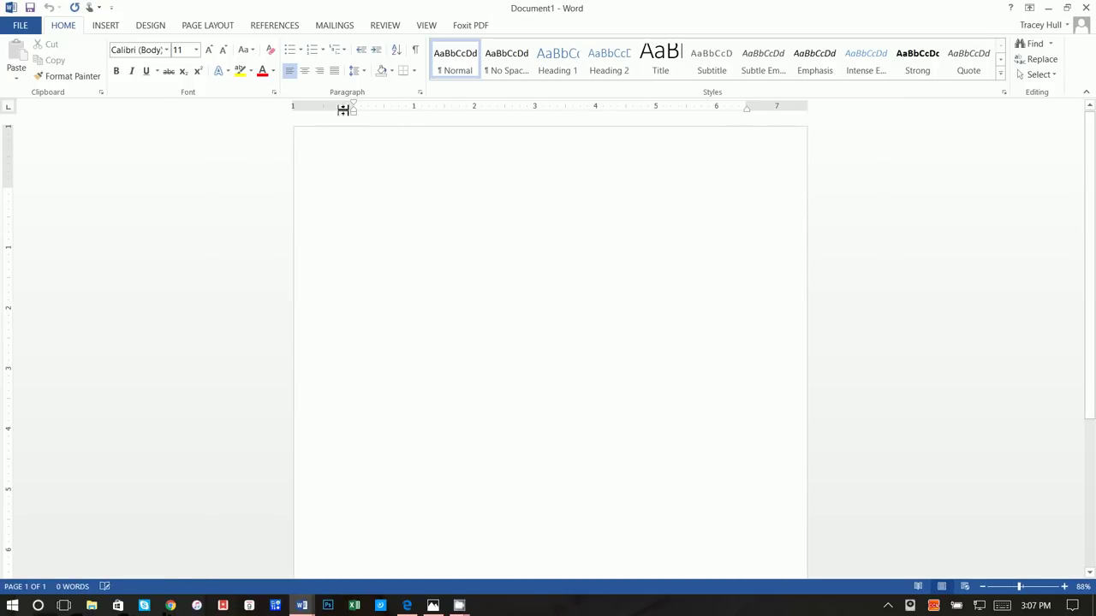
- Insert a 1" by 1" rectangle shape near the upper corner of the blank page
click(108, 26)
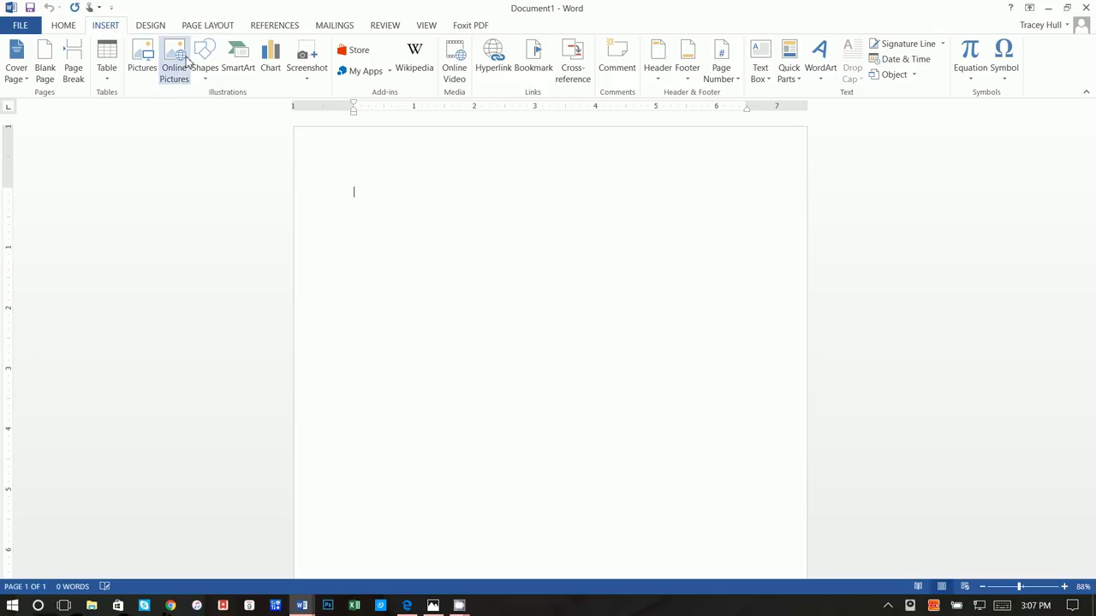
click(206, 65)
click(239, 109)
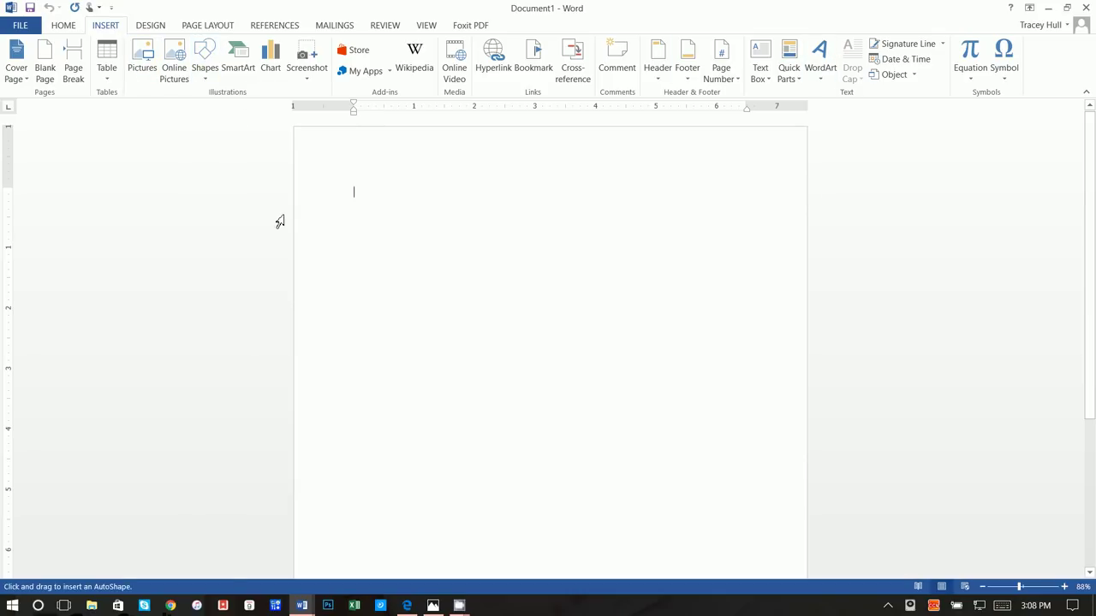
click(219, 76)
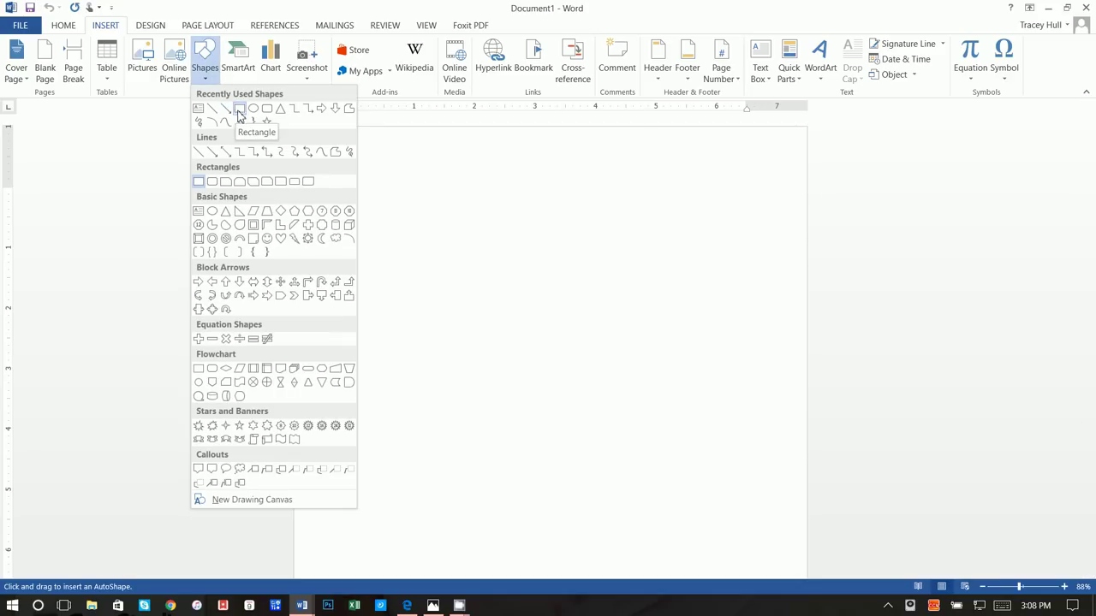
click(377, 208)
click(347, 189)
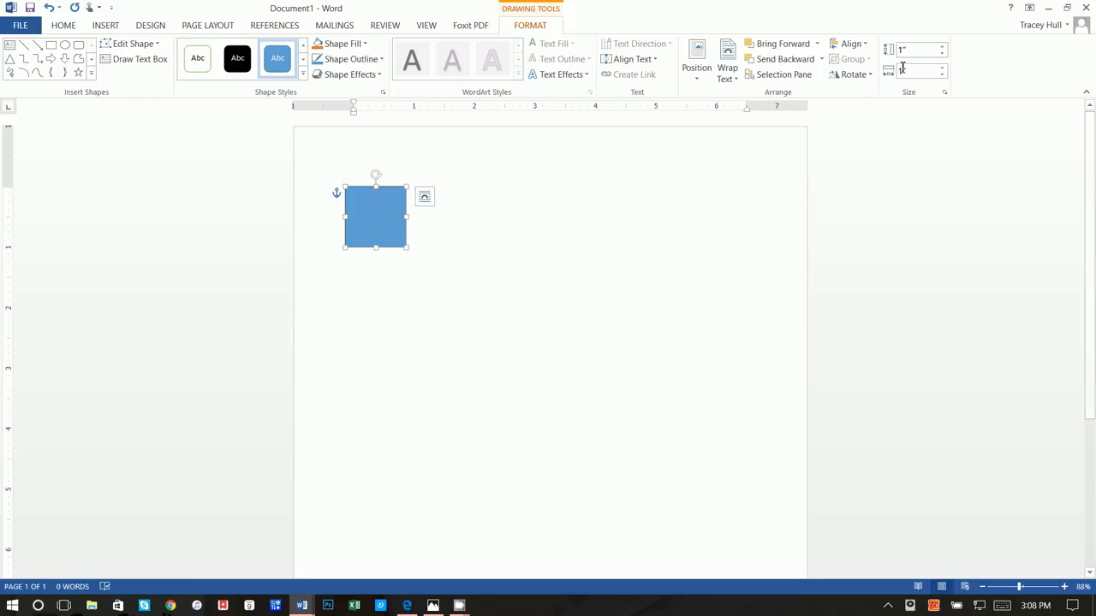
- Set the rectangle's height to 7" and width to 5", and centre it horizontally on the page
click(926, 51)
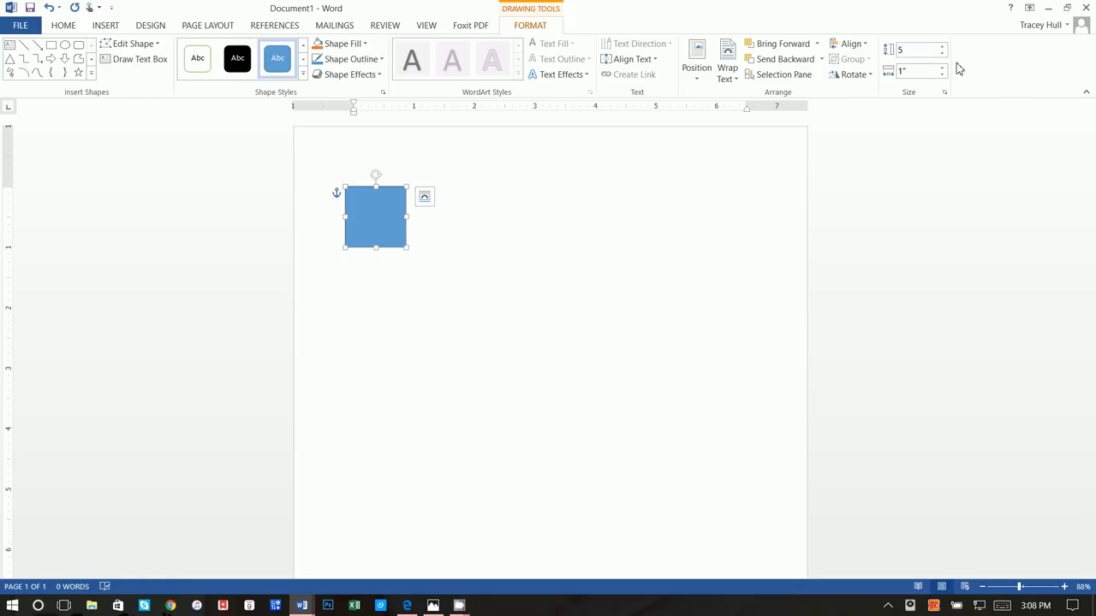
key(Return)
click(924, 74)
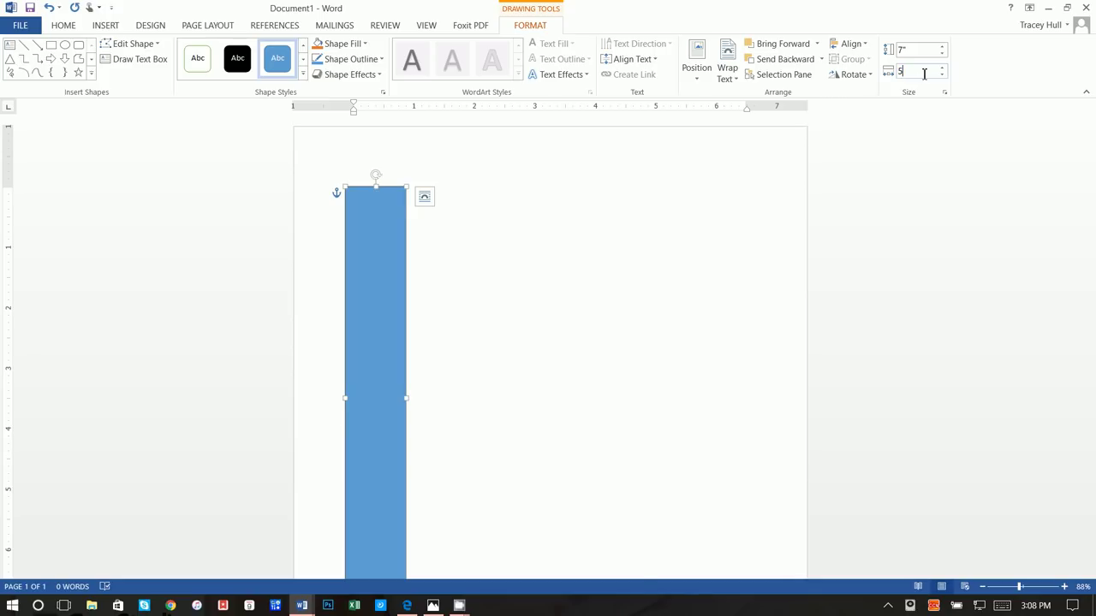
key(Return)
drag(465, 393, 525, 384)
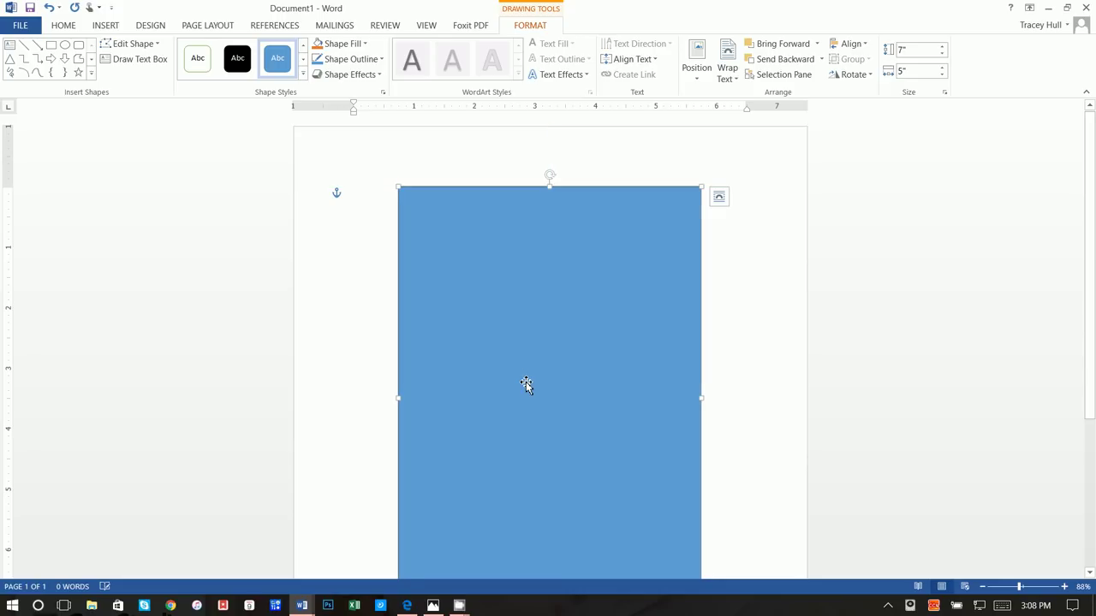
scroll(525, 384, down, 2)
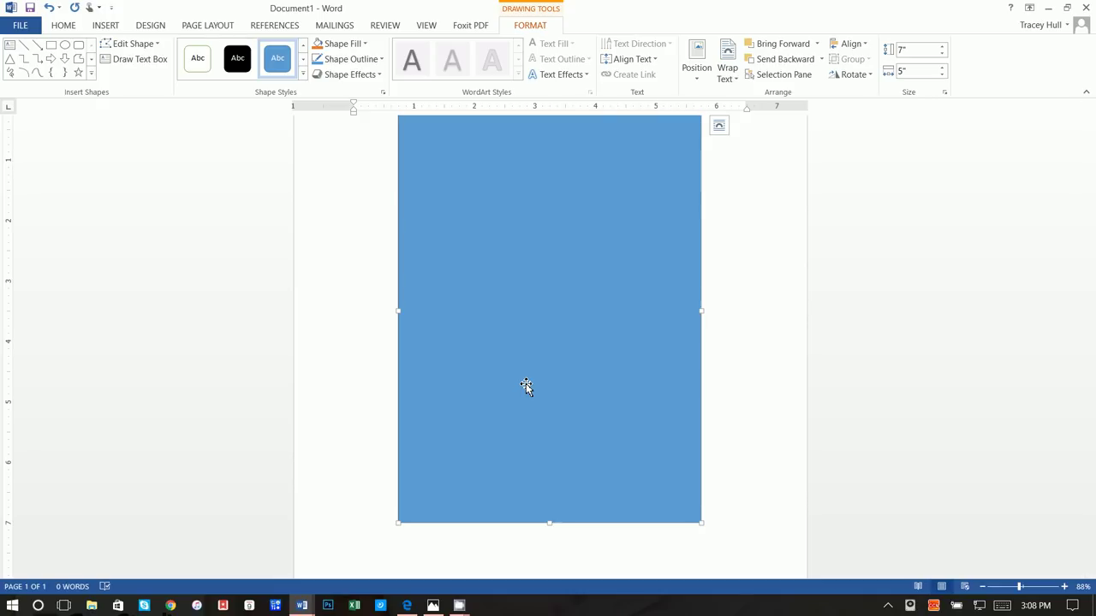
scroll(575, 369, up, 2)
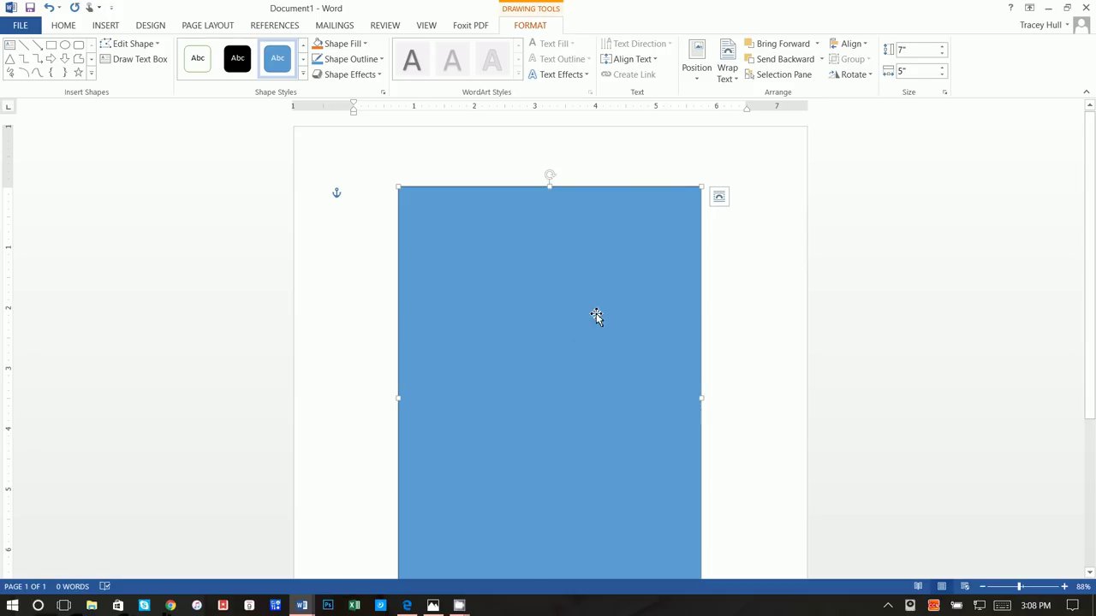
scroll(585, 321, down, 2)
drag(582, 329, 583, 353)
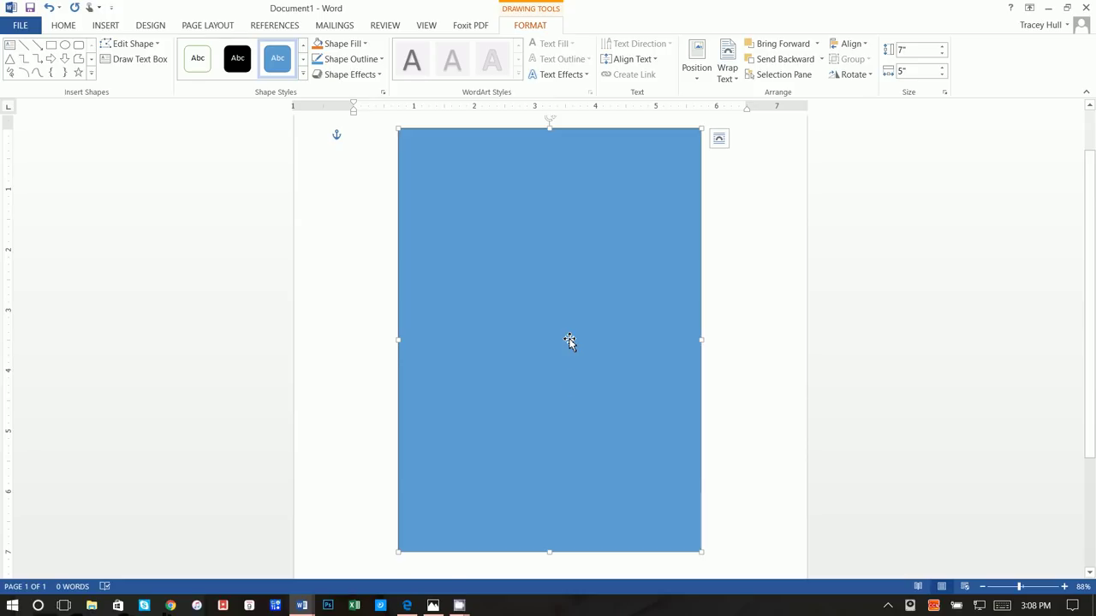
- Examine the striped inside page of the finished invitation in the passportopen1 document
mouse_move(301, 606)
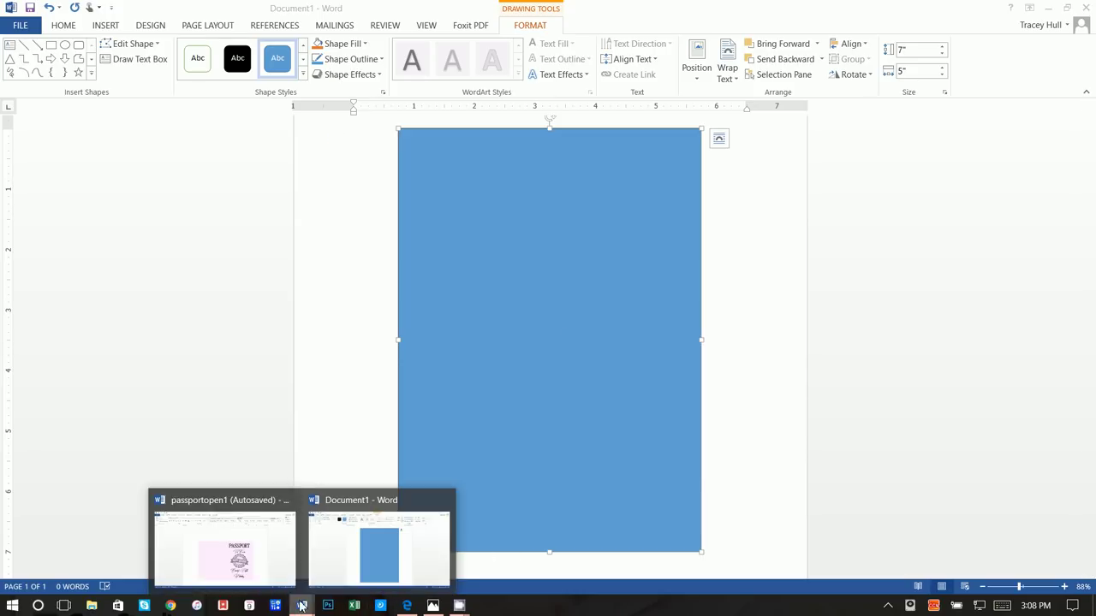
click(221, 553)
scroll(398, 481, down, 10)
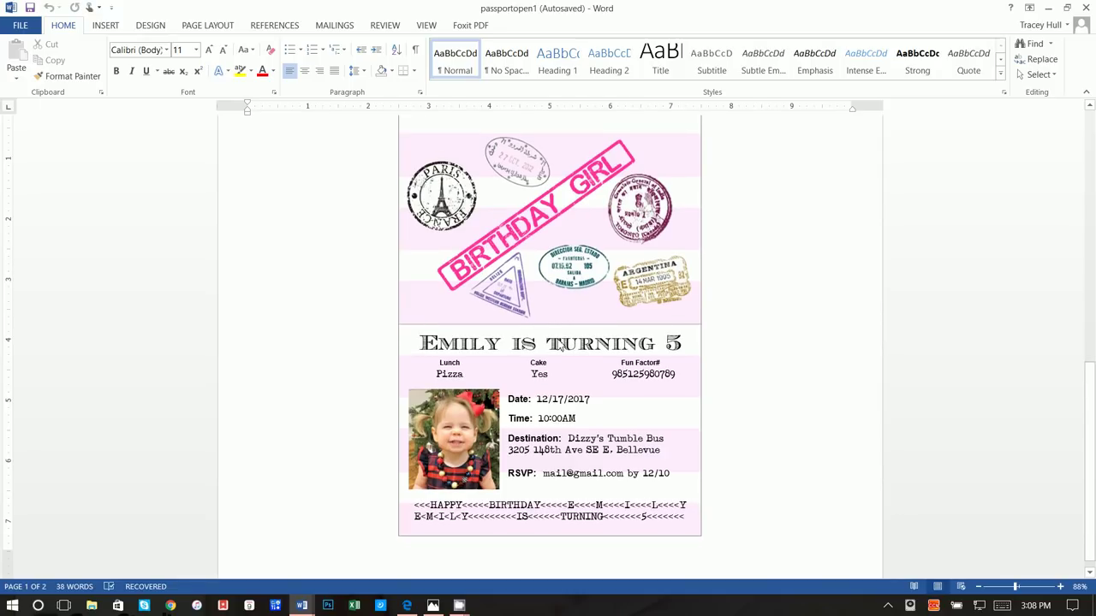
- Switch to the Edge browser and go to google.com
click(407, 606)
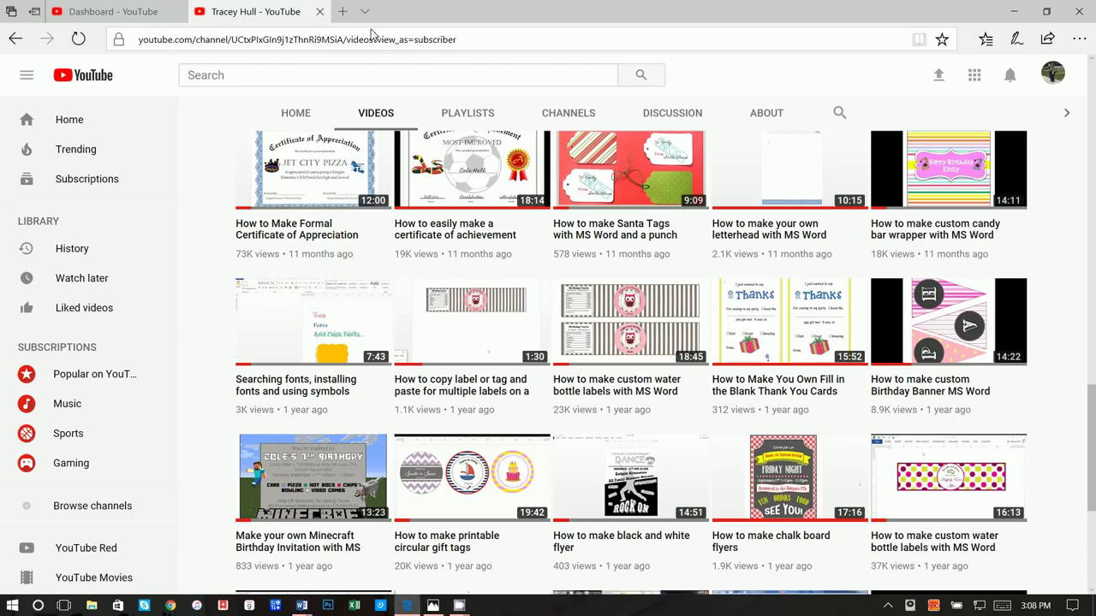
click(373, 40)
text(google)
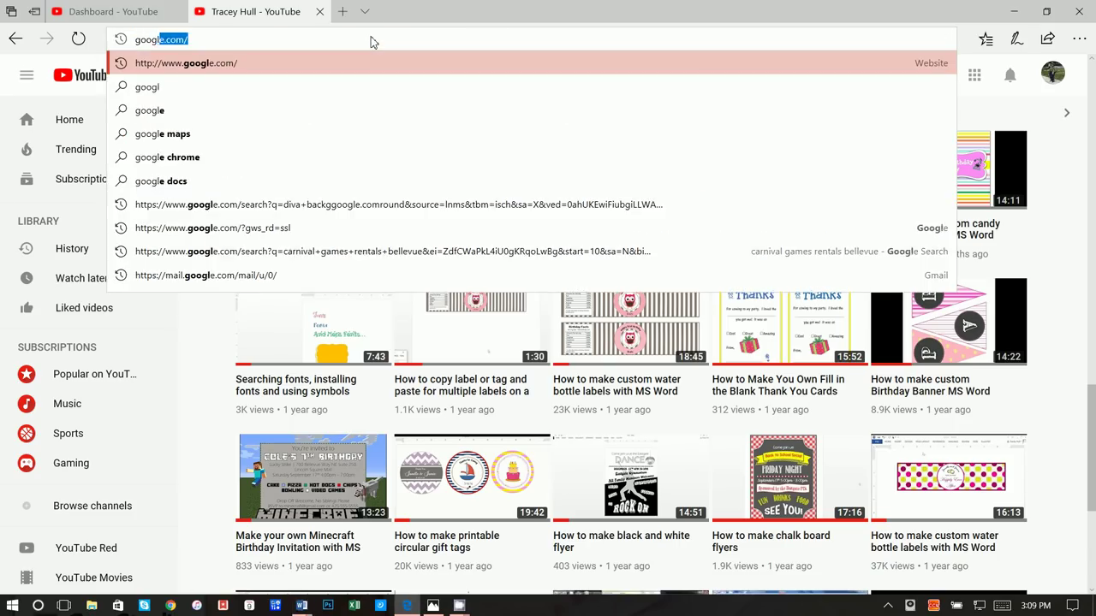
key(Return)
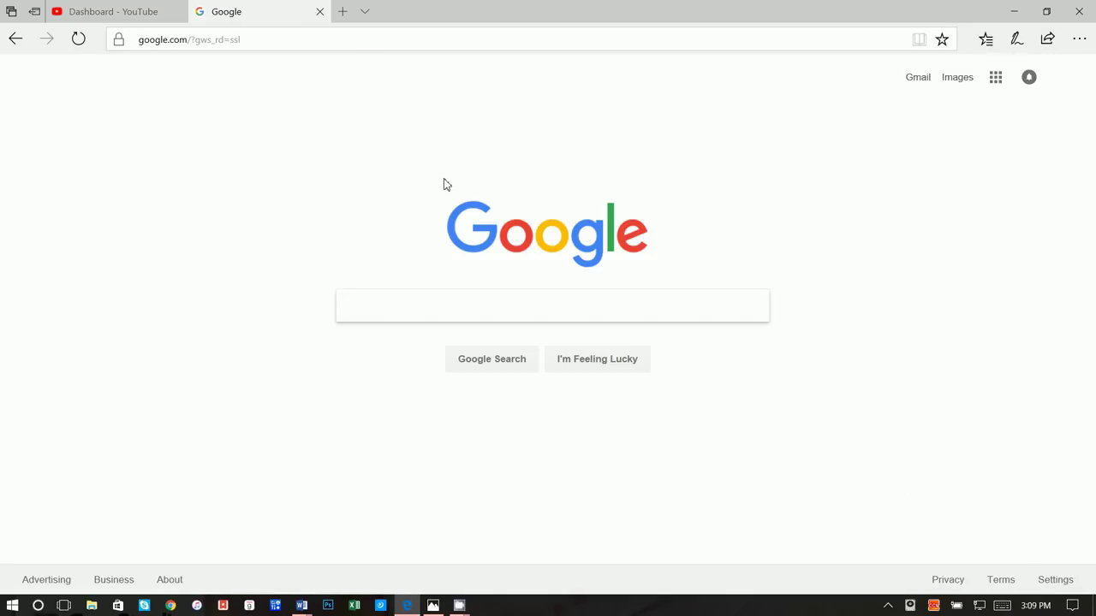
- Search Google for "pink and white striped background" and show the image results
text(pink and w)
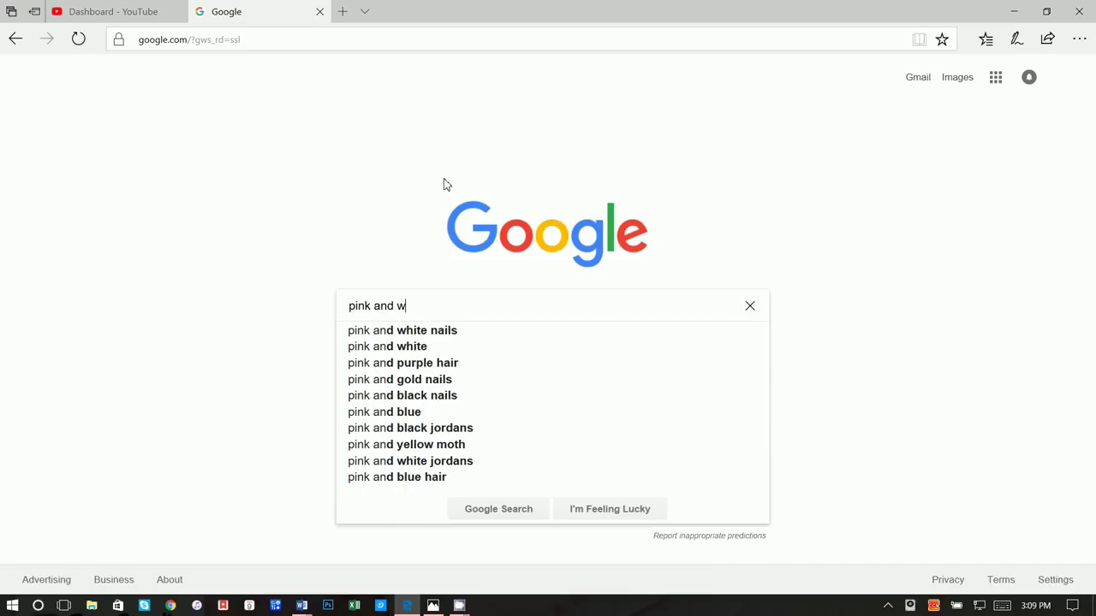
text(hite strpe)
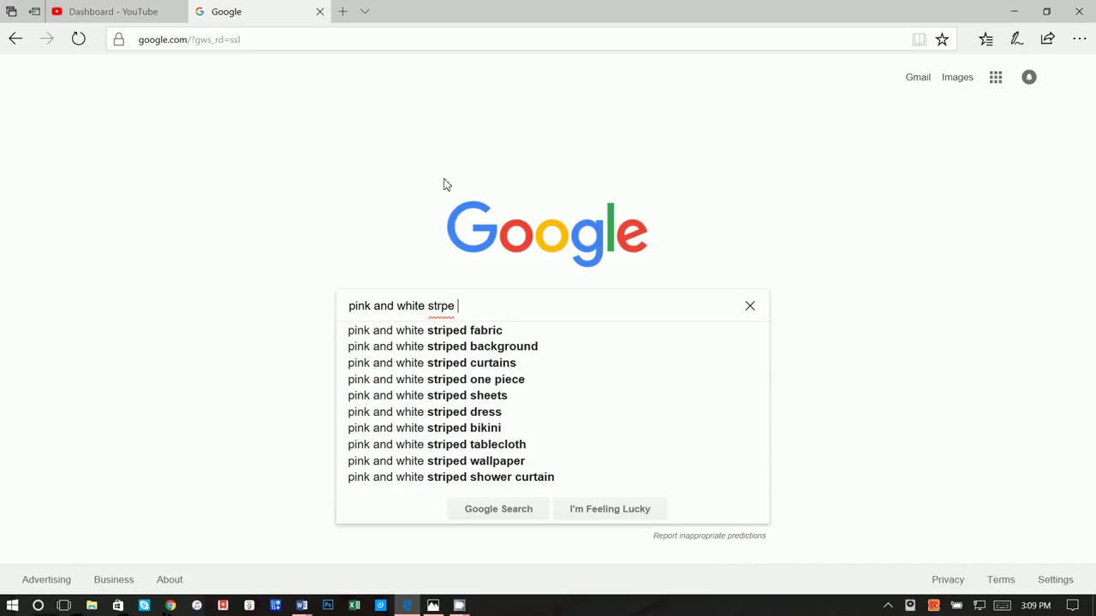
key(BackSpace)
key(BackSpace)
text(ipe b)
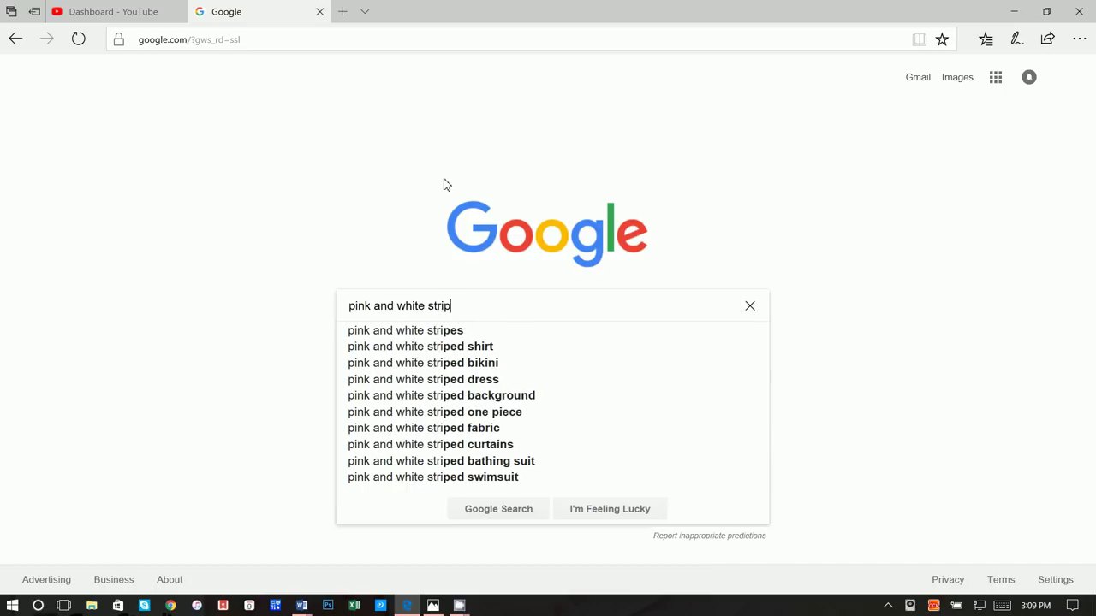
key(Down)
key(Down)
key(Down)
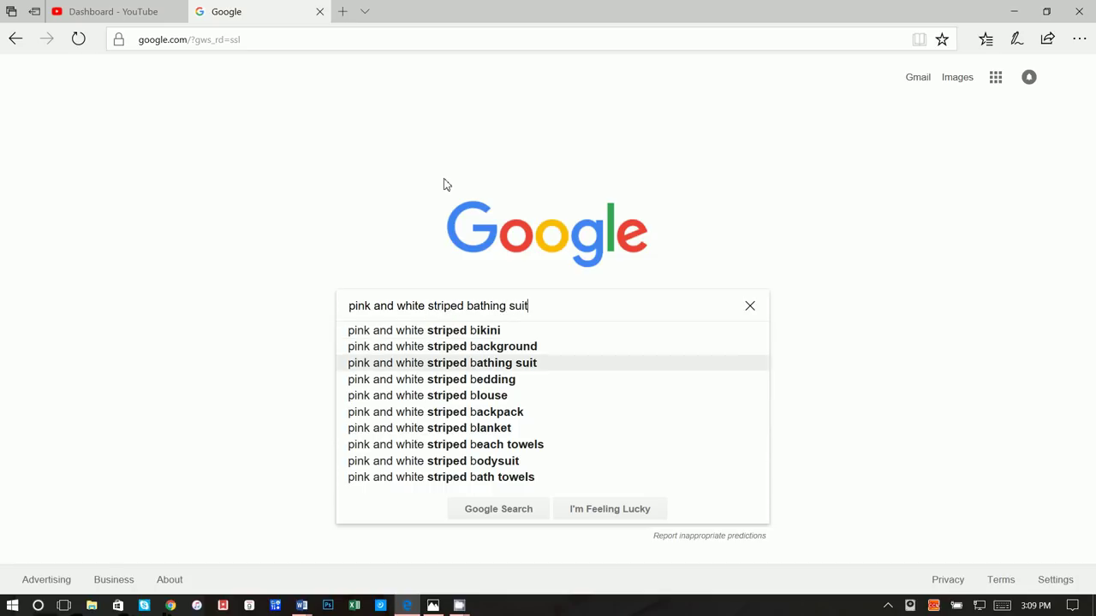
key(Up)
key(Return)
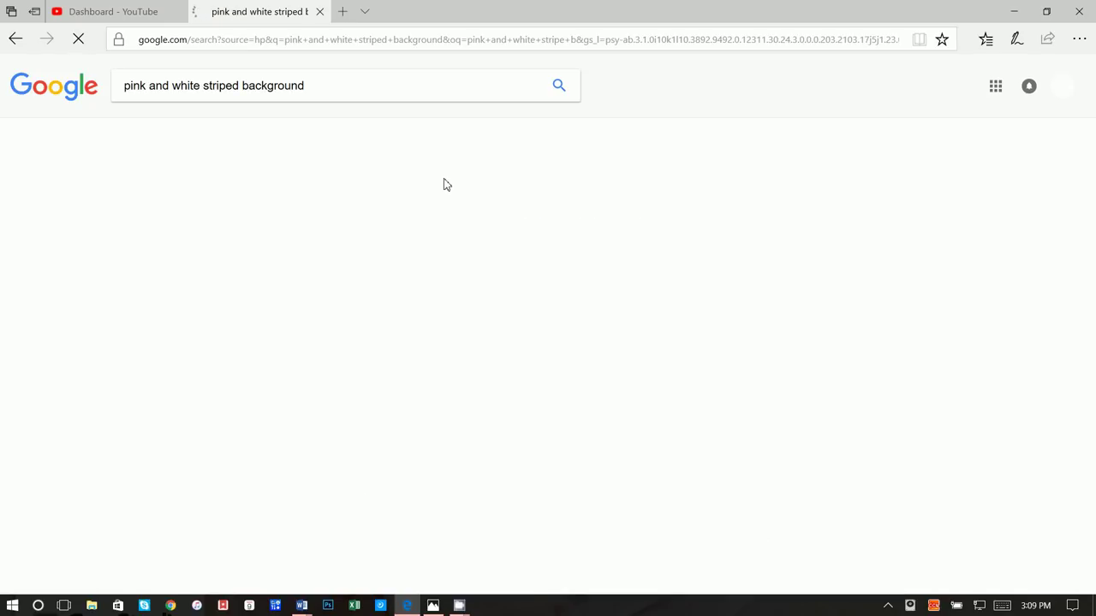
click(190, 130)
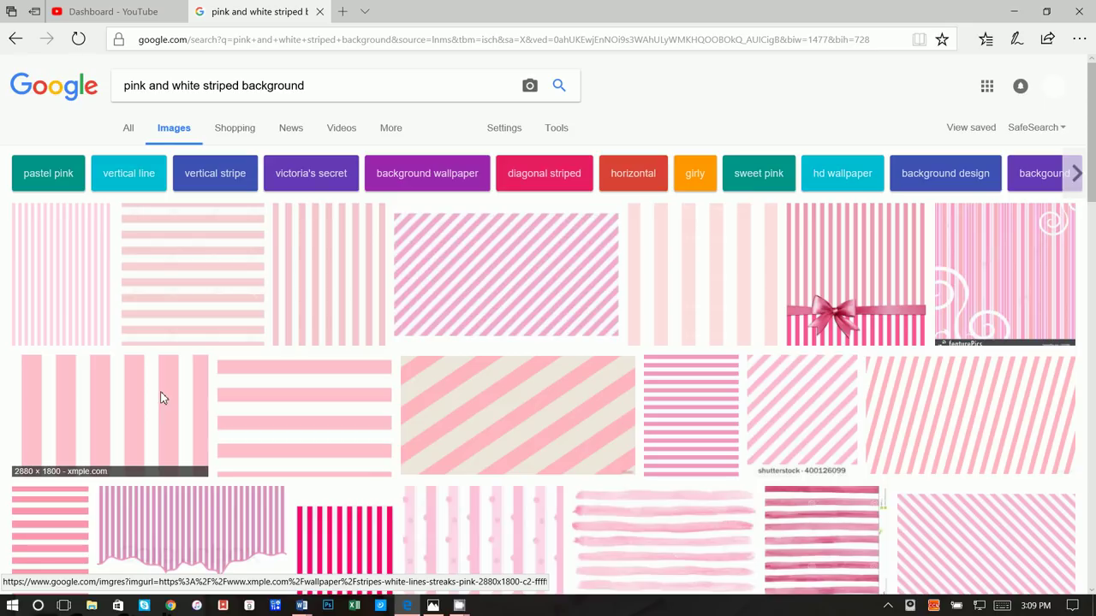
- Open the 2880 × 1800 pink and white vertical stripe wallpaper result and save it as a PNG in the passport folder
click(163, 398)
right_click(302, 341)
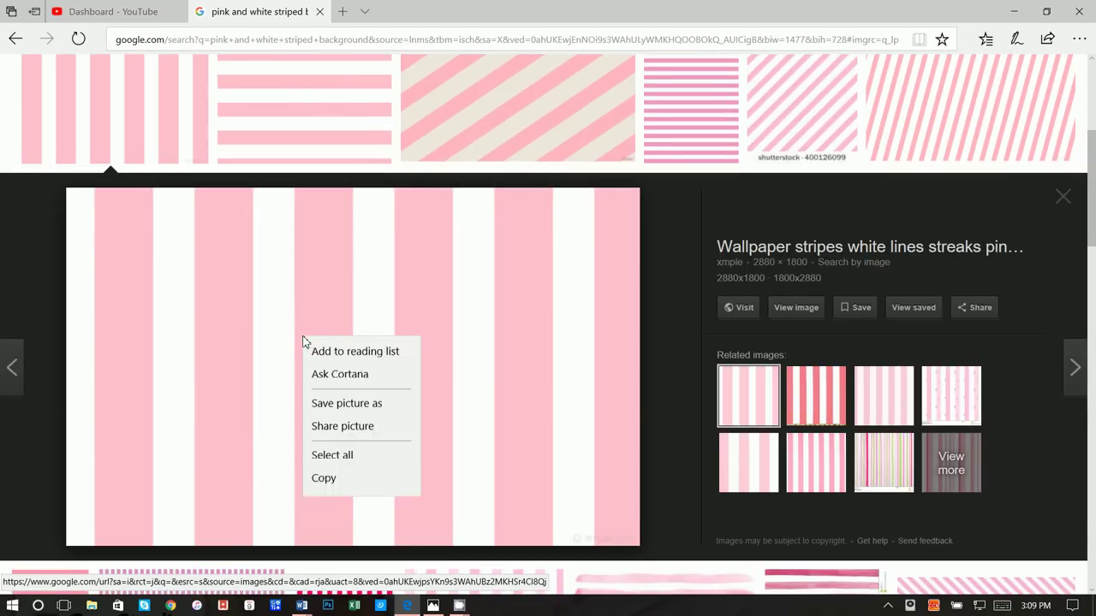
click(342, 497)
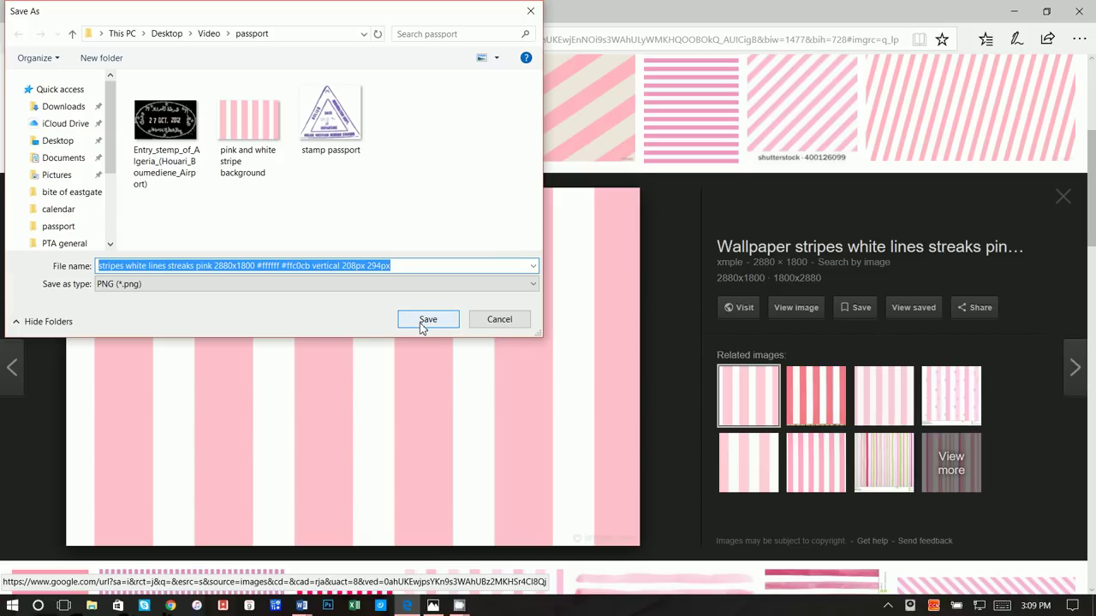
click(421, 325)
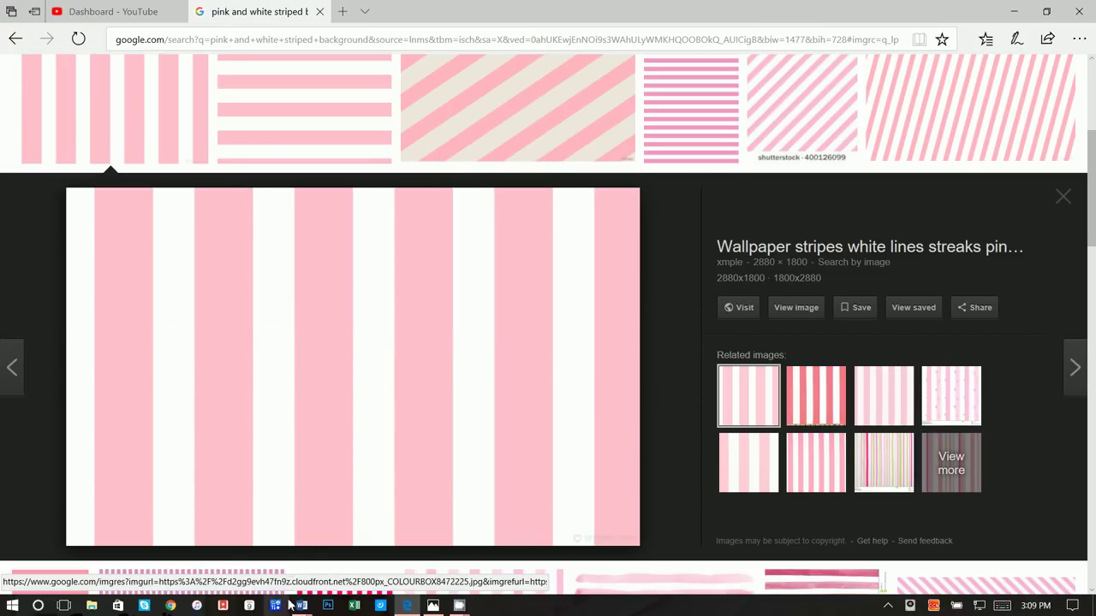
- Switch to the blank Word document and begin filling the blue rectangle with a picture from a file on the computer
mouse_move(302, 609)
click(352, 570)
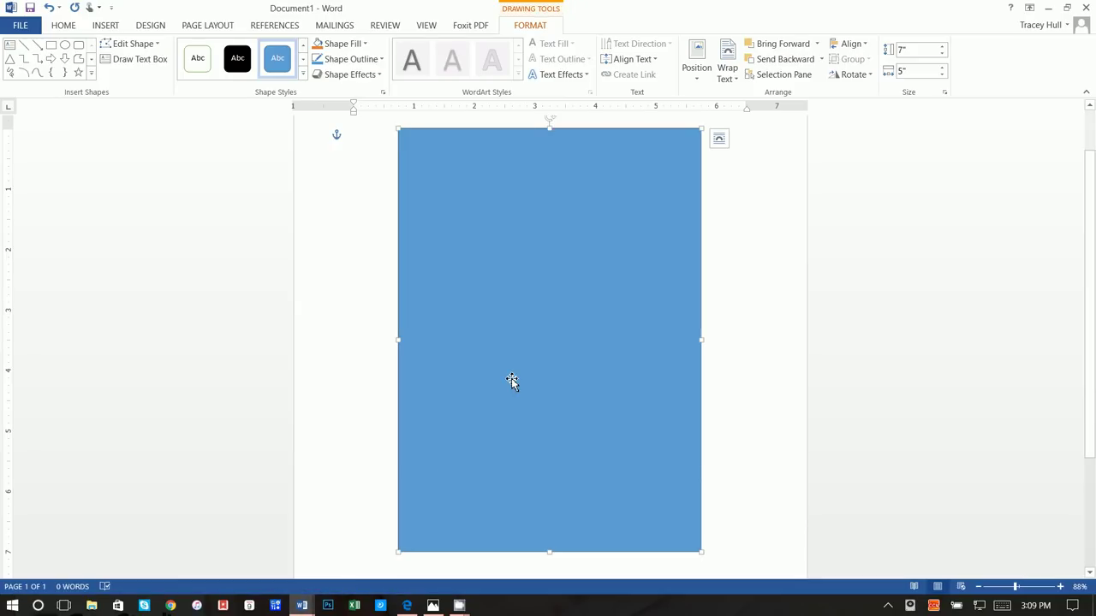
click(341, 43)
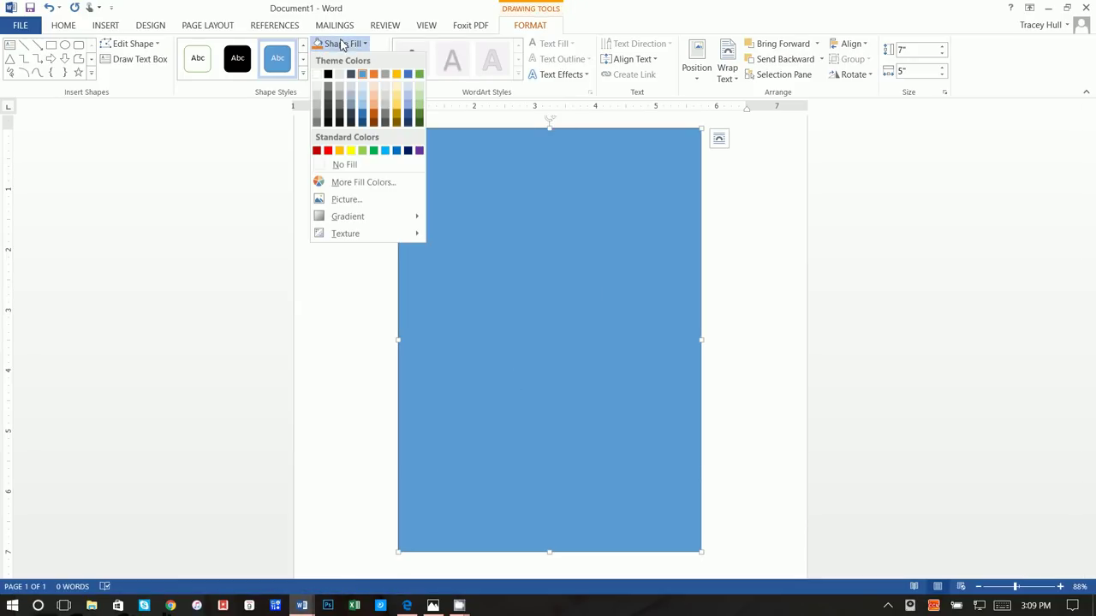
click(369, 201)
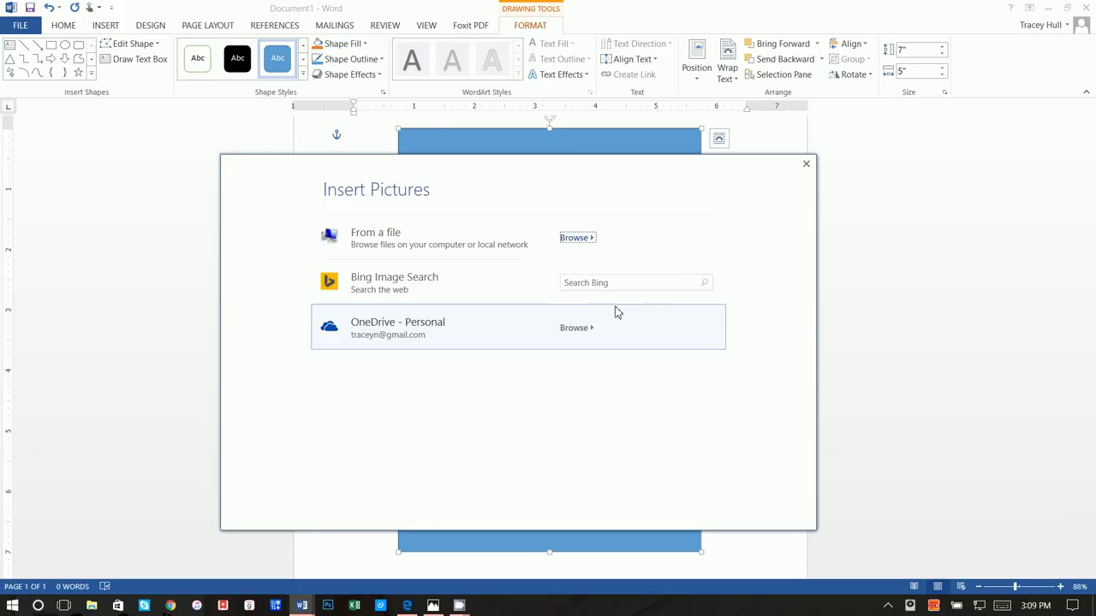
click(578, 238)
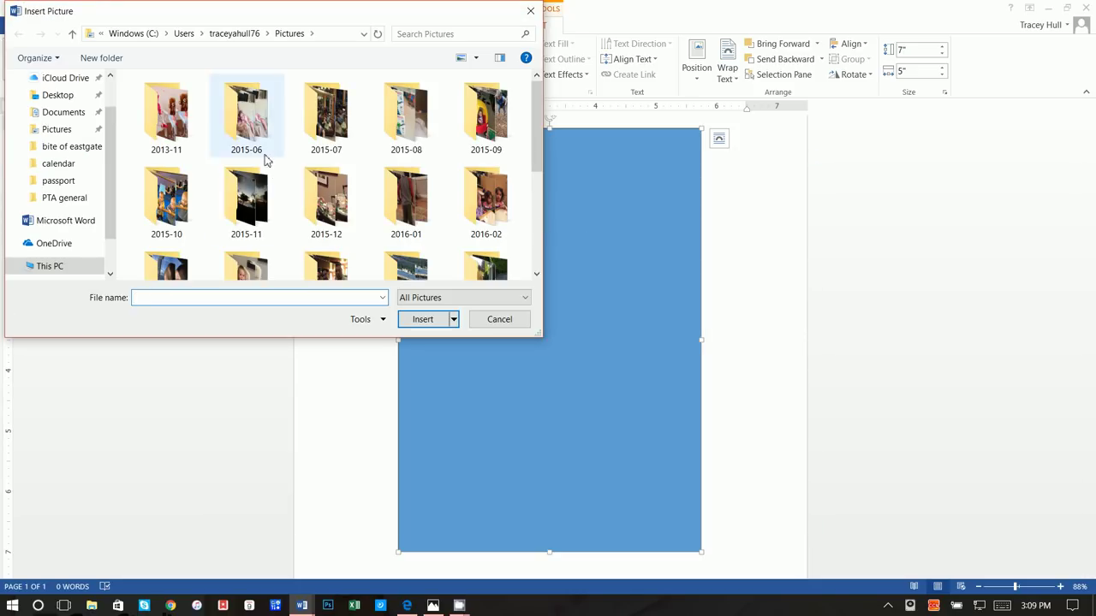
- Browse to the passport folder inside the Video folder on the Desktop
click(72, 95)
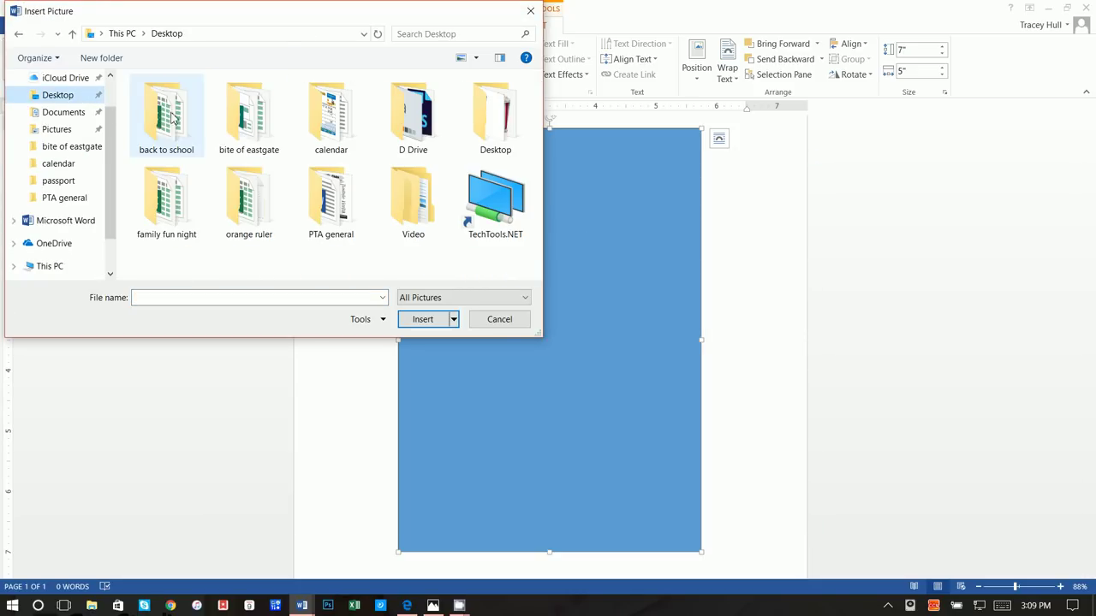
double_click(411, 197)
scroll(262, 196, down, 3)
scroll(249, 197, down, 1)
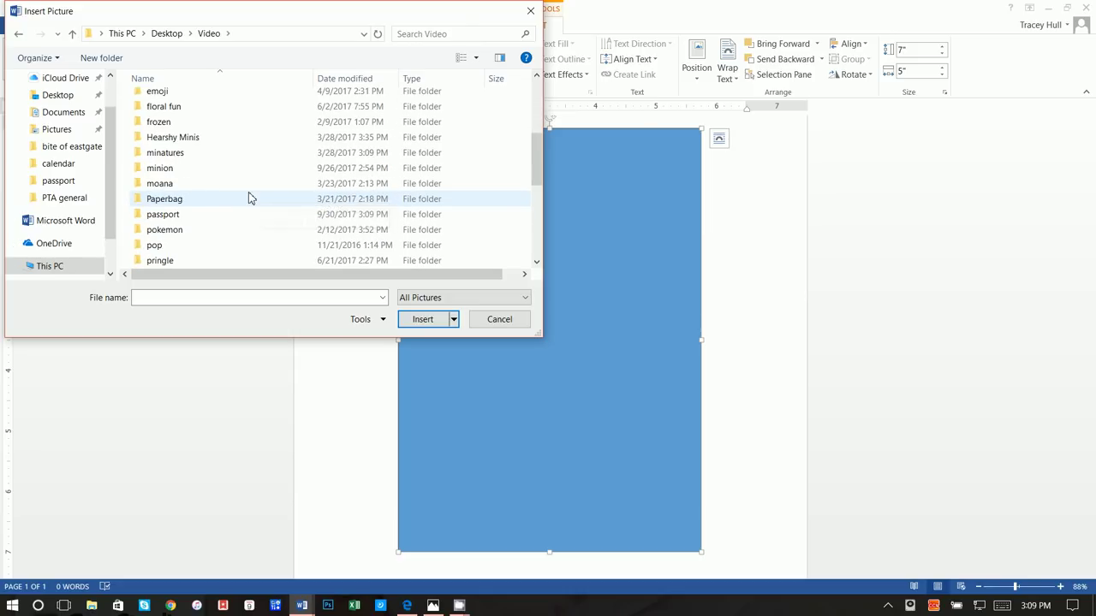
scroll(248, 202, up, 4)
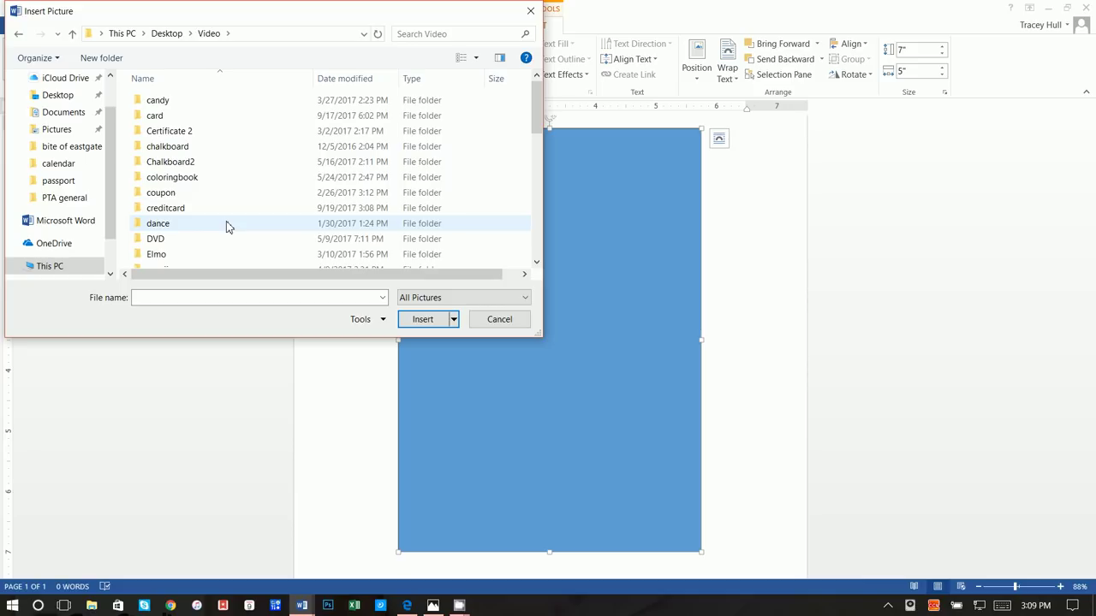
scroll(229, 226, down, 5)
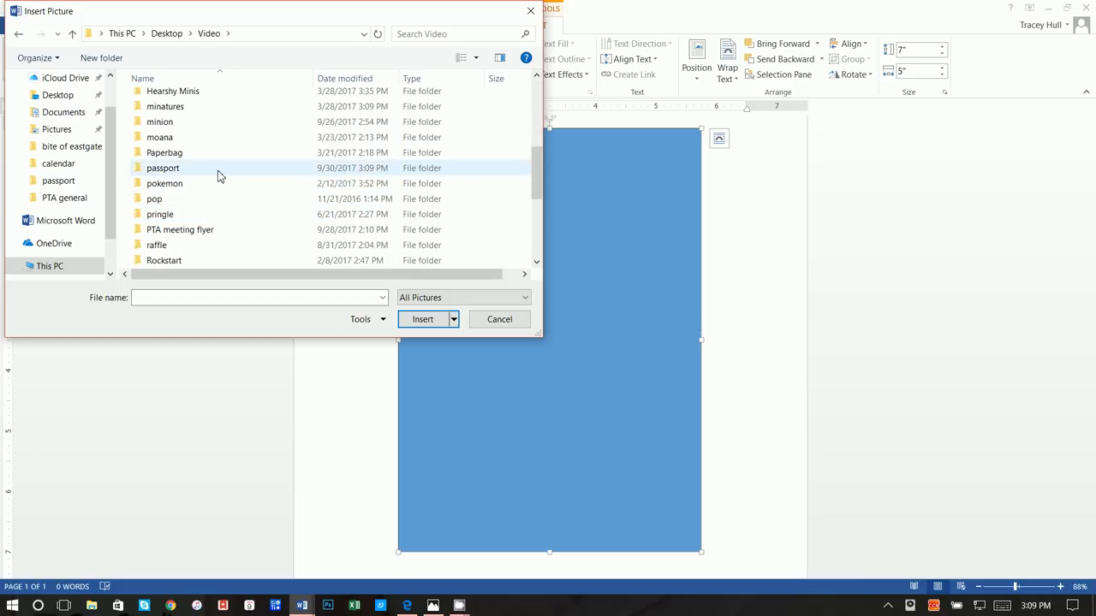
double_click(217, 173)
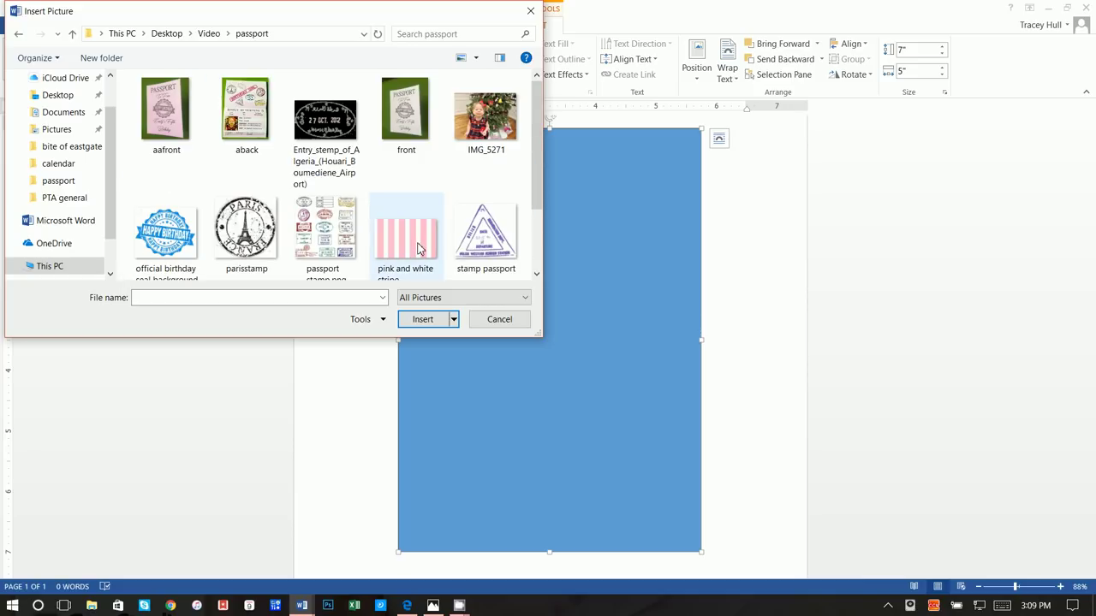
- Fill the rectangle with the downloaded "stripes white lines streaks pink 2880x1800" picture
scroll(419, 248, down, 1)
click(171, 221)
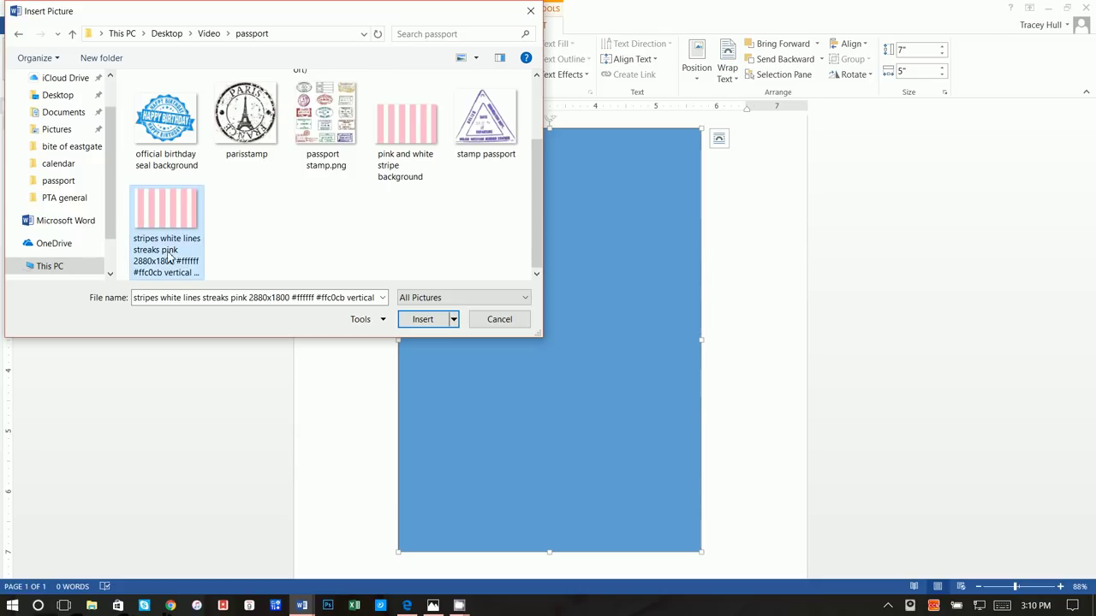
click(436, 321)
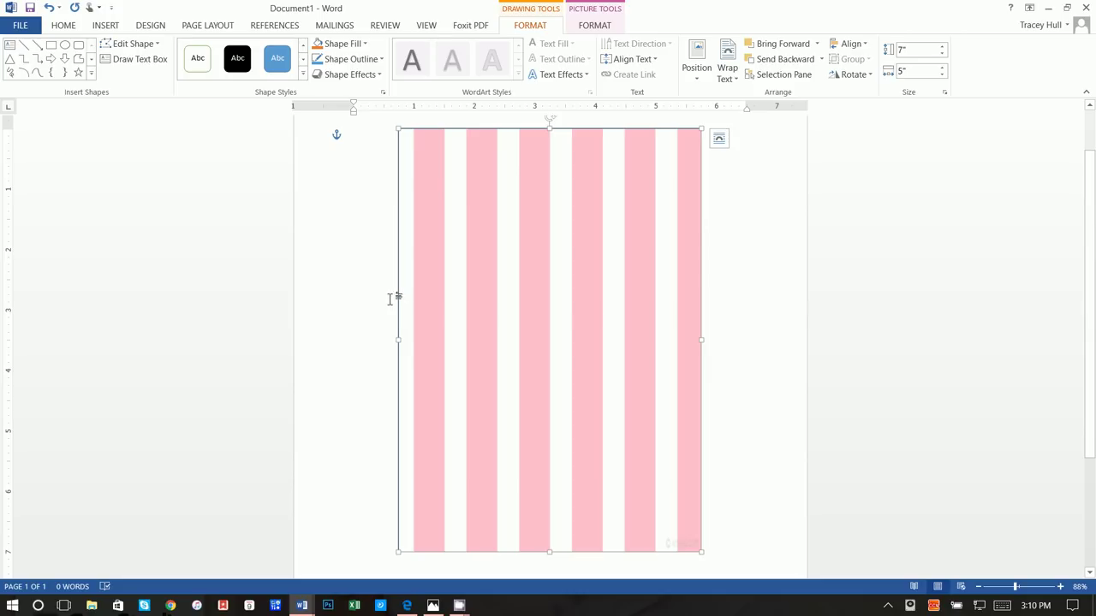
- Rotate the striped rectangle 90° clockwise and refit it with height 5" and width 7", centred horizontally on the page
scroll(602, 343, up, 1)
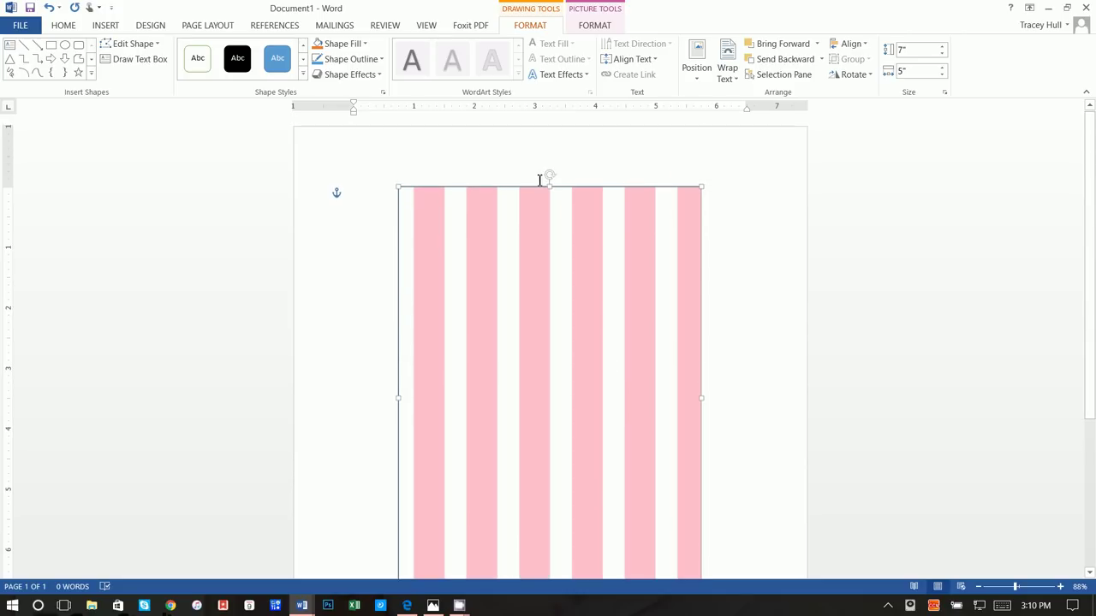
drag(550, 177, 761, 401)
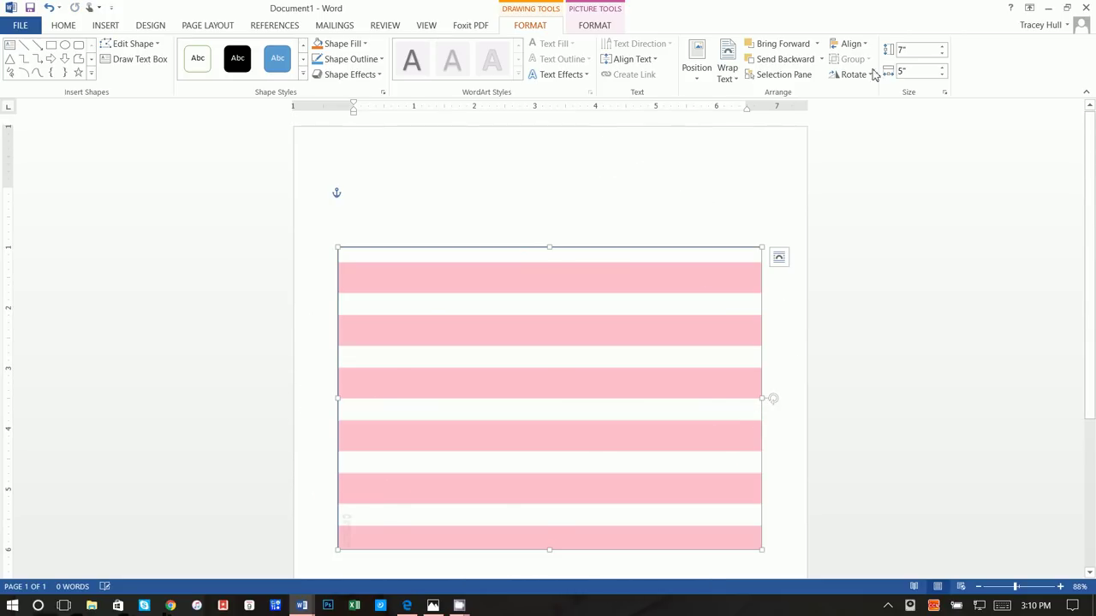
text(5)
click(924, 70)
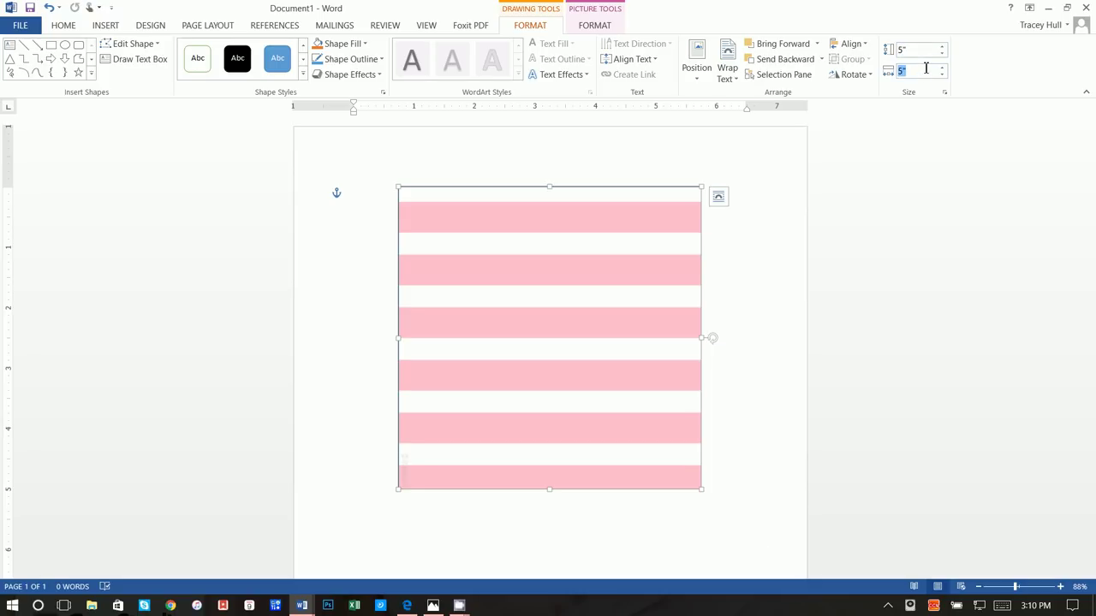
key(Return)
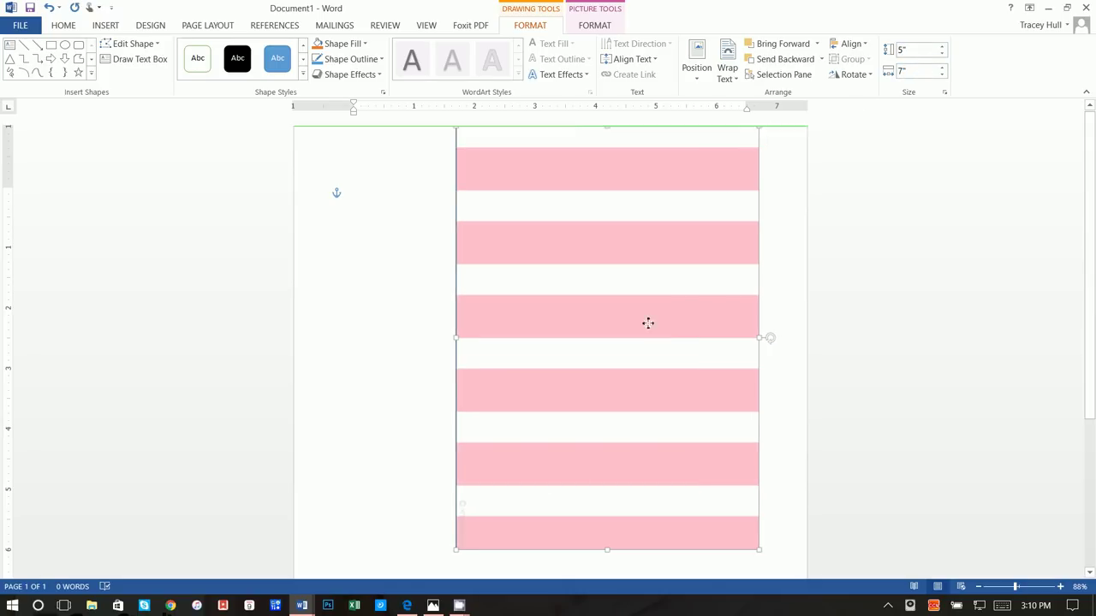
drag(645, 323, 593, 388)
scroll(591, 371, down, 2)
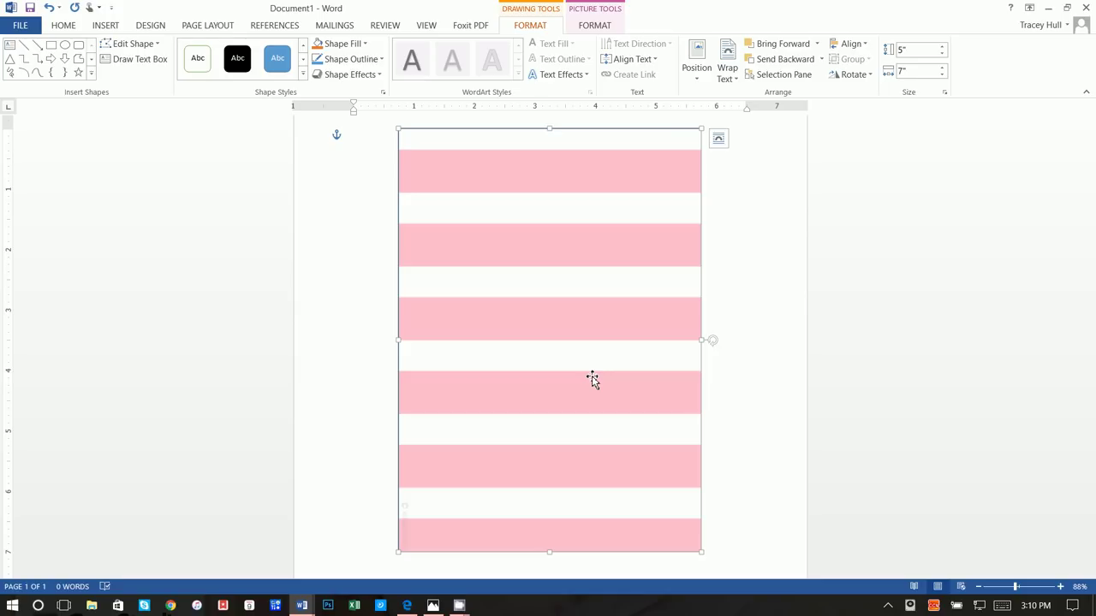
drag(714, 340, 552, 231)
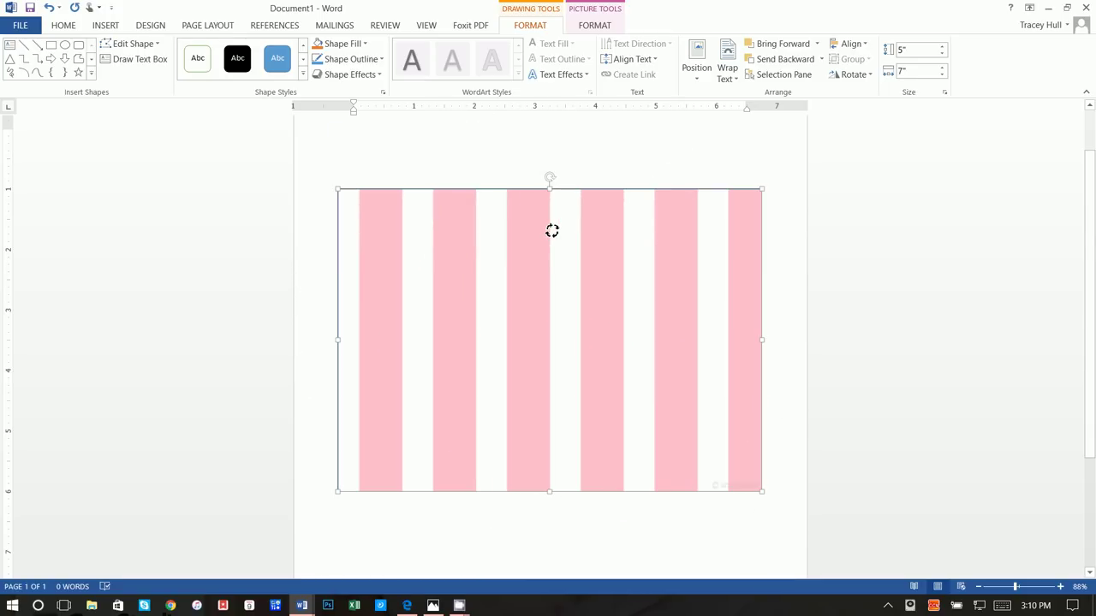
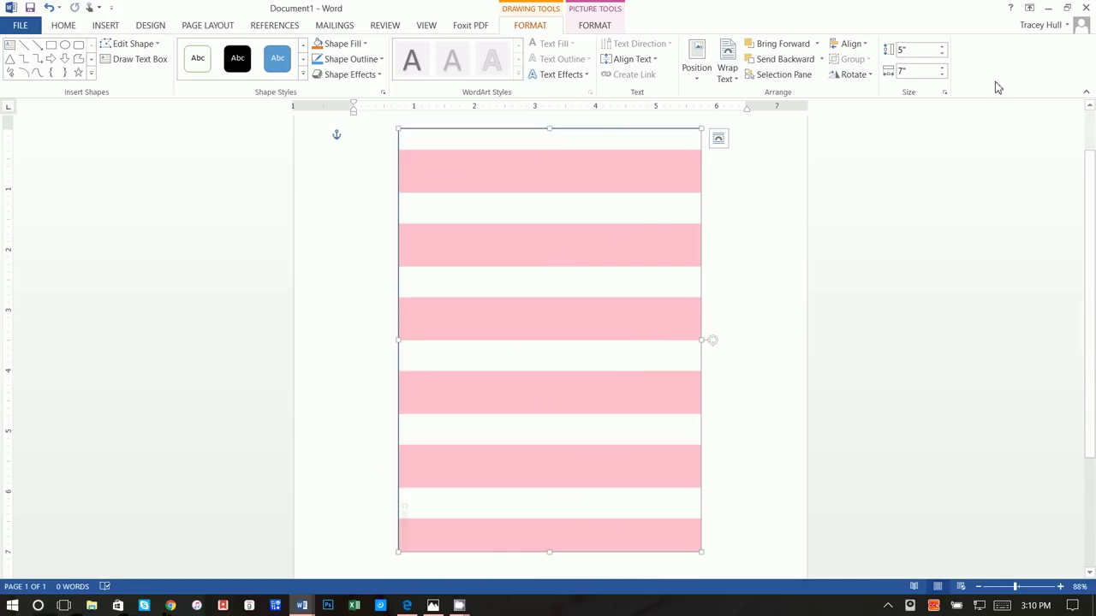
click(852, 76)
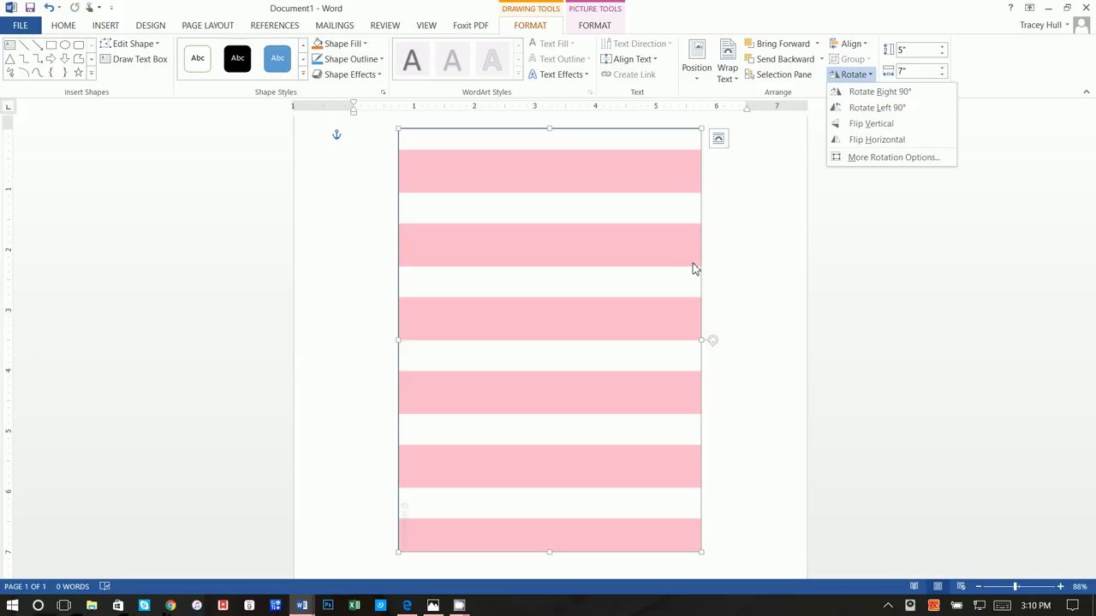
click(775, 264)
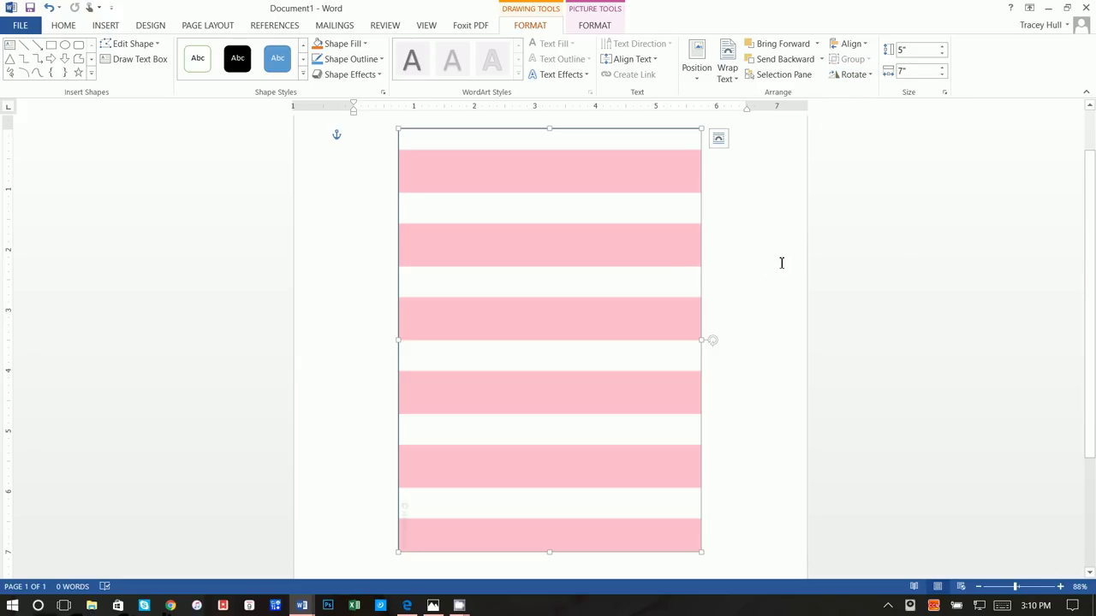
scroll(717, 330, up, 1)
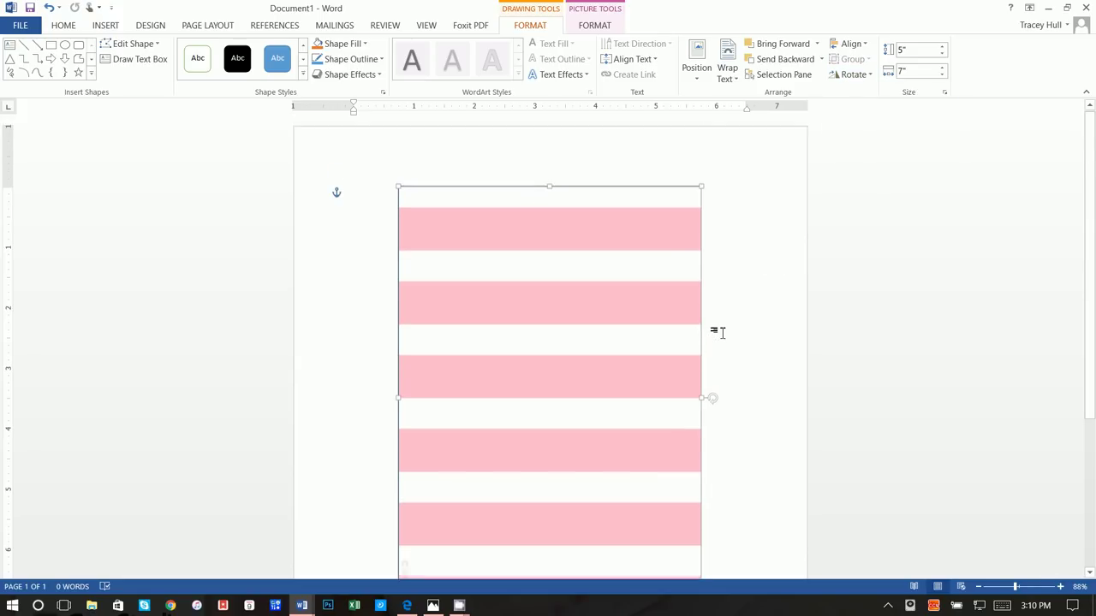
- Move the striped rectangle down about 1" so that it sits vertically centred on the page
scroll(683, 316, down, 2)
drag(614, 311, 631, 372)
scroll(631, 371, down, 1)
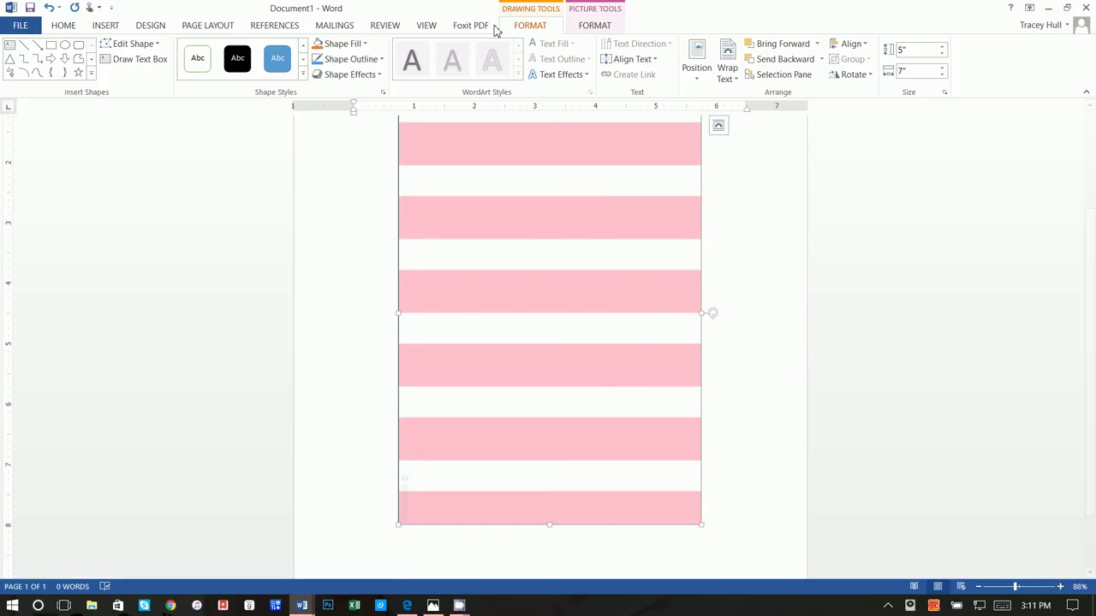
- Check the page layout's alignment options to see whether alignment guides are switched on
click(192, 27)
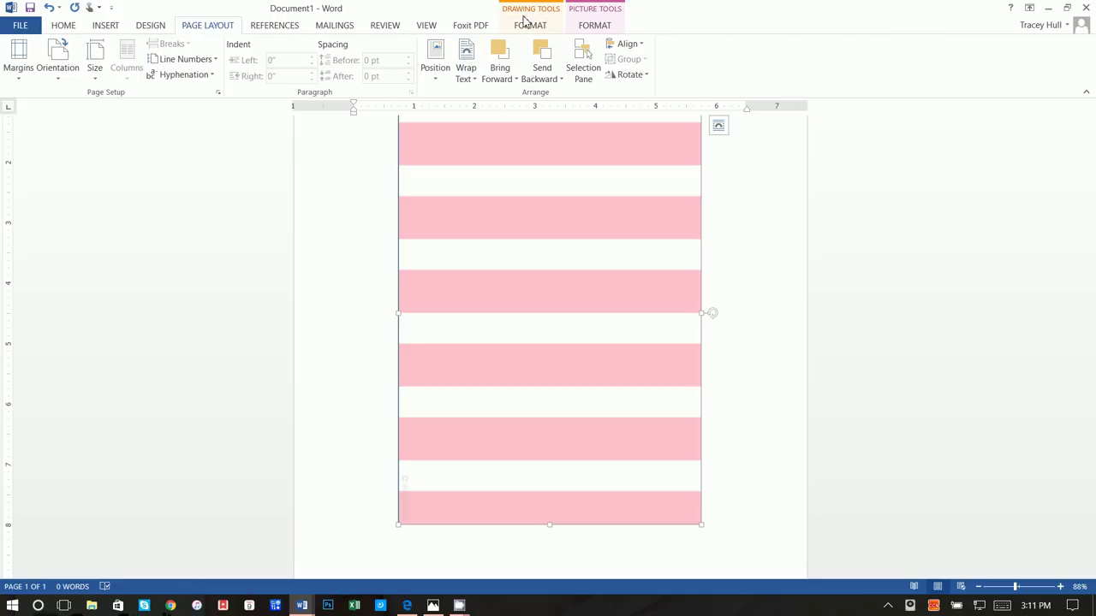
click(154, 26)
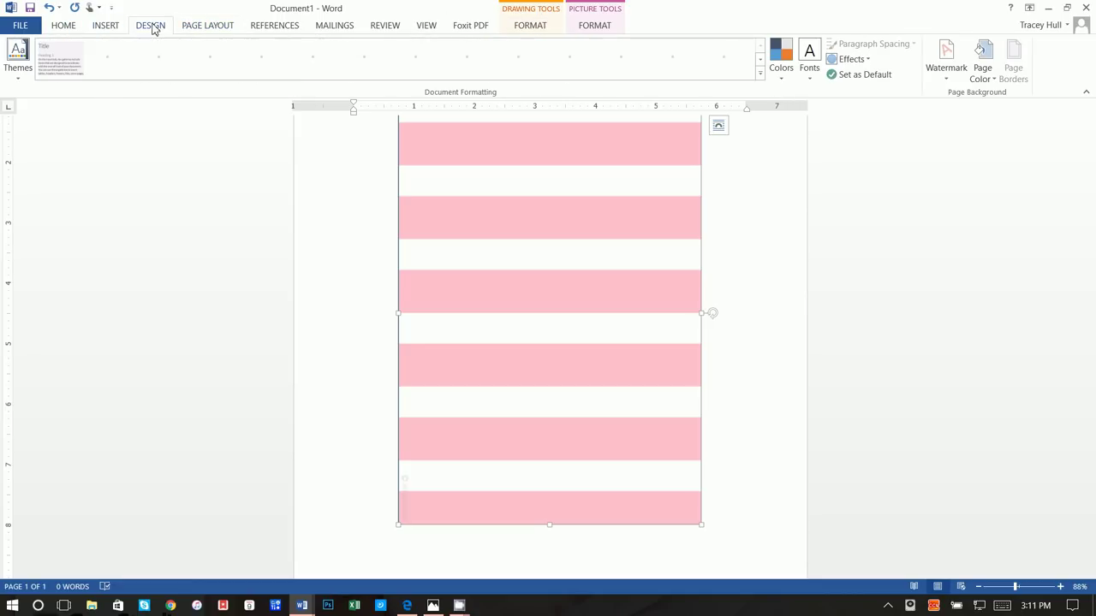
click(211, 26)
click(626, 44)
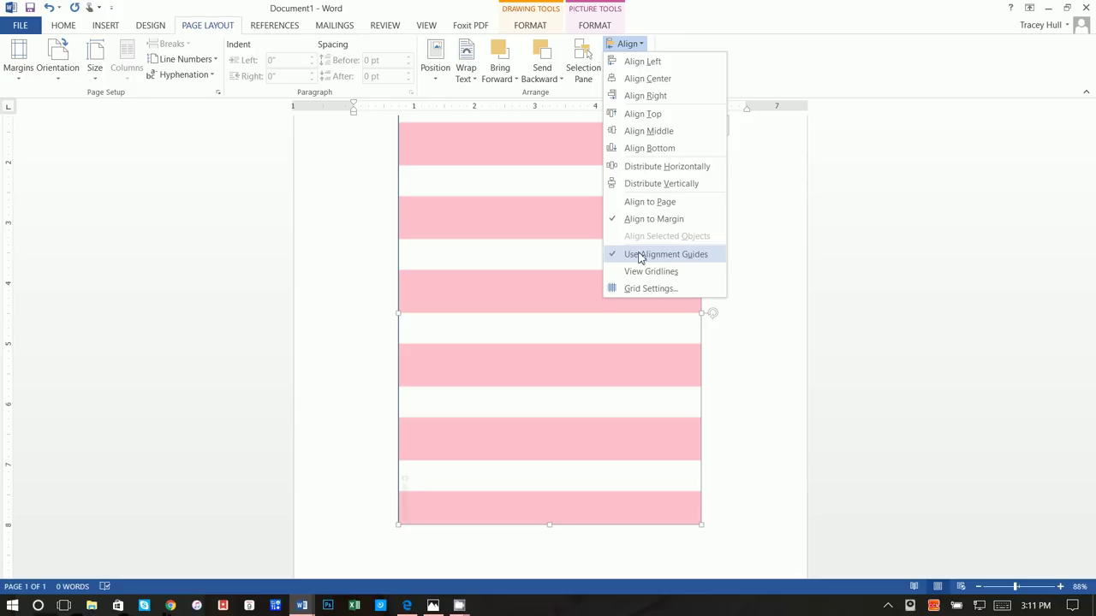
key(Escape)
- Change the striped rectangle's outline to a very light grey theme colour
scroll(748, 371, up, 2)
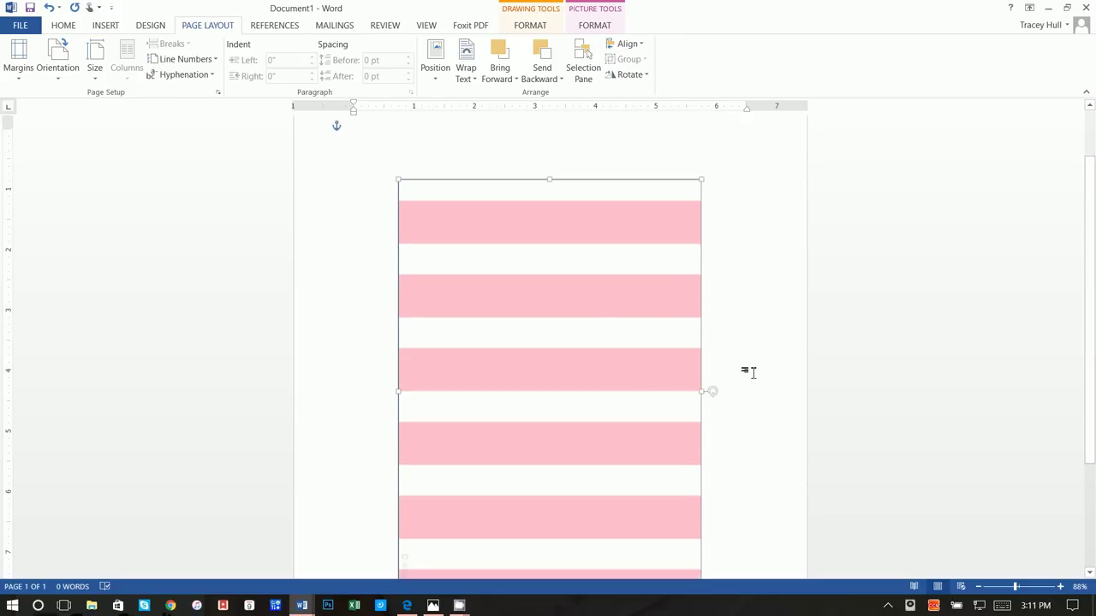
scroll(577, 358, down, 1)
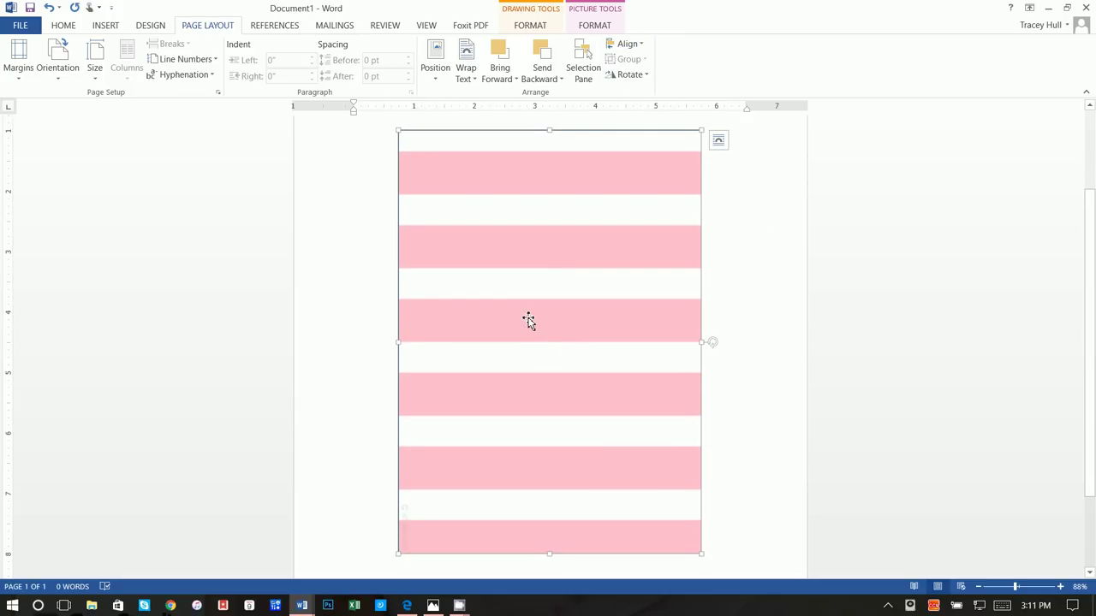
click(545, 26)
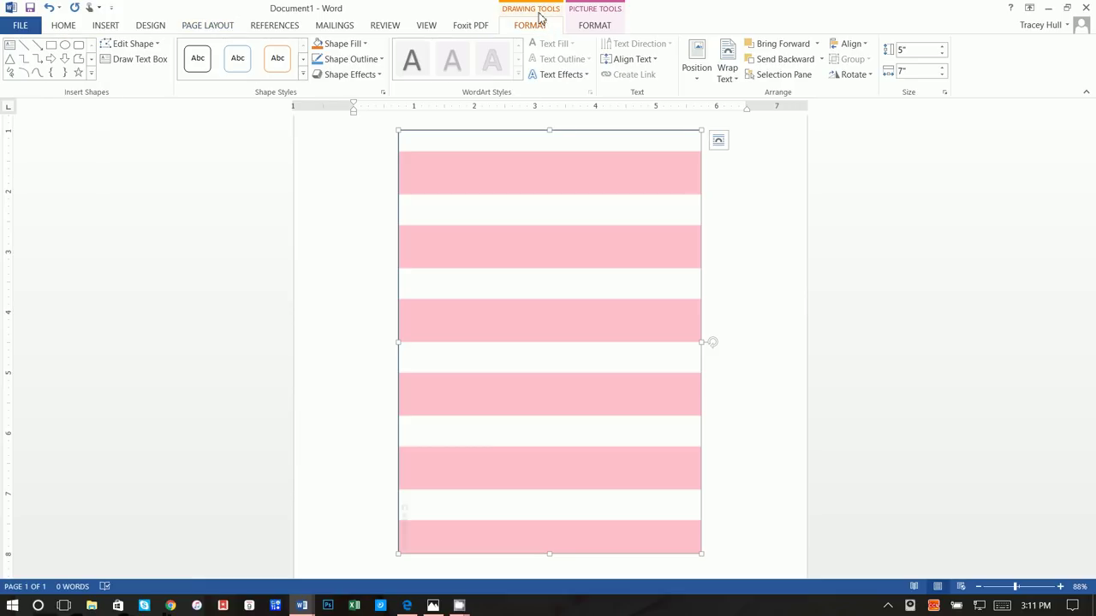
click(378, 60)
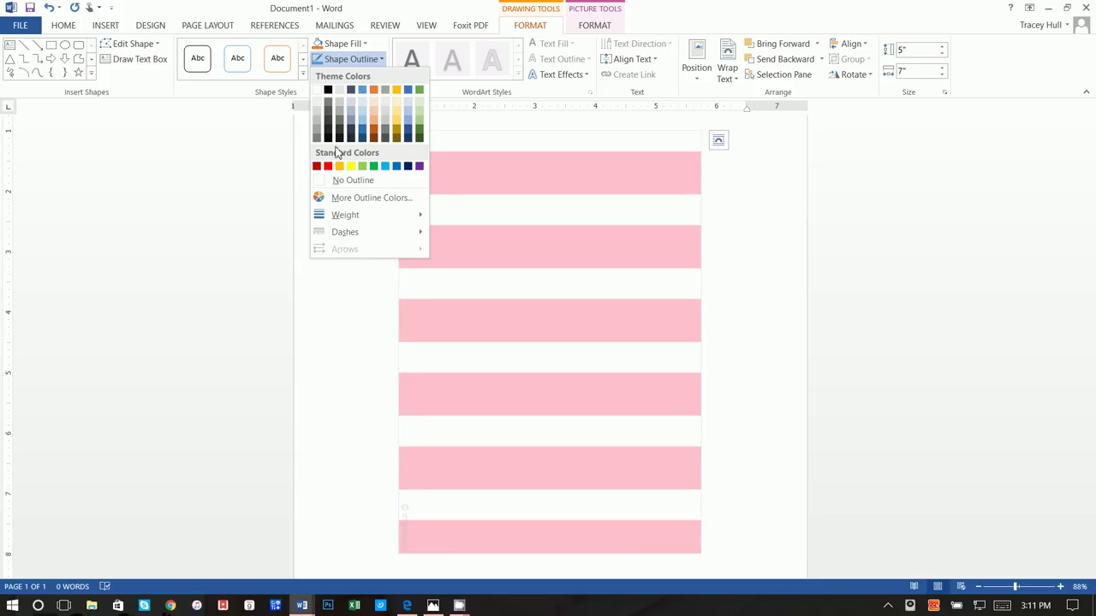
click(318, 103)
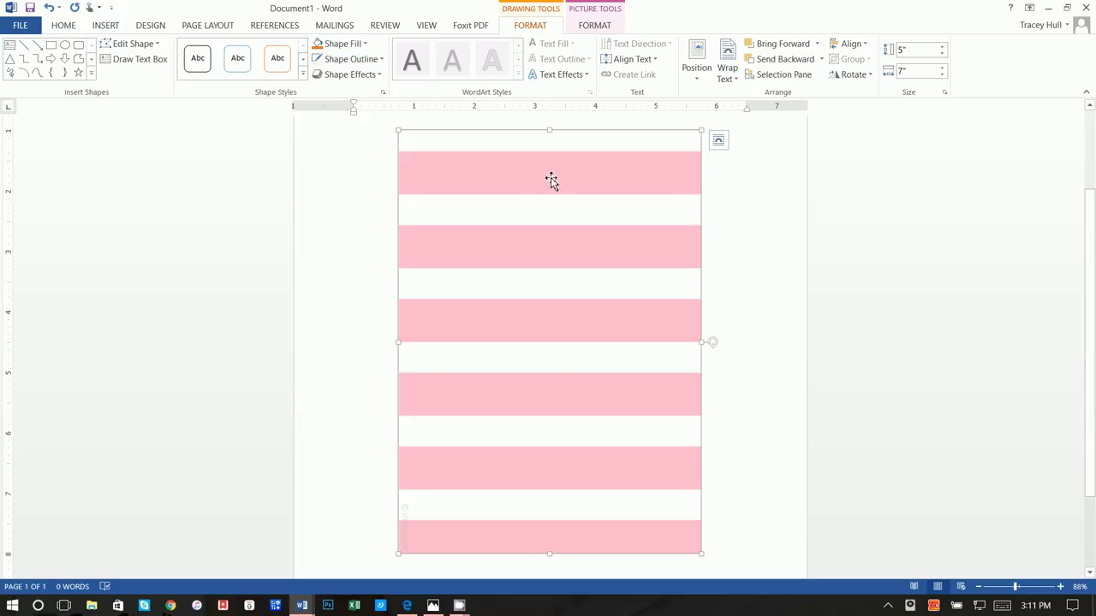
- Lighten the striped picture fill with the brightness 0% (Normal), contrast +40% correction
click(591, 26)
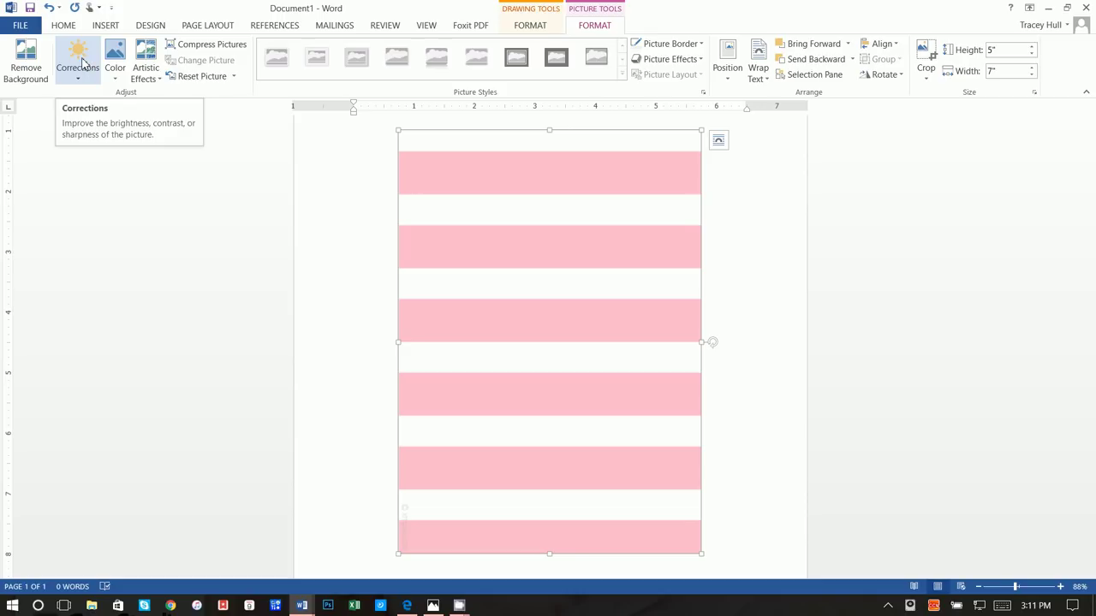
click(110, 59)
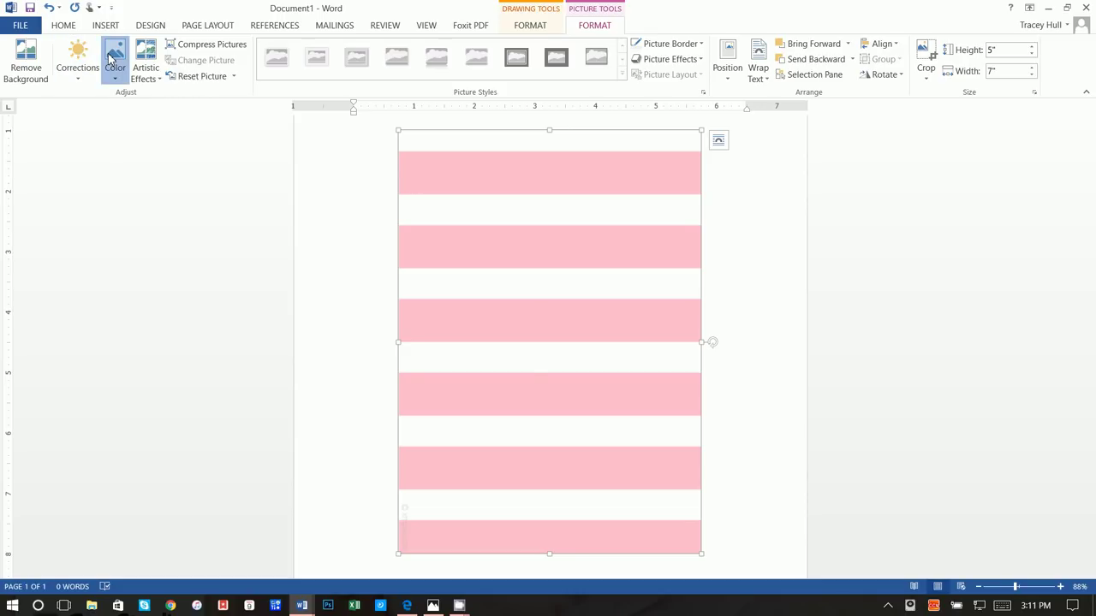
click(85, 58)
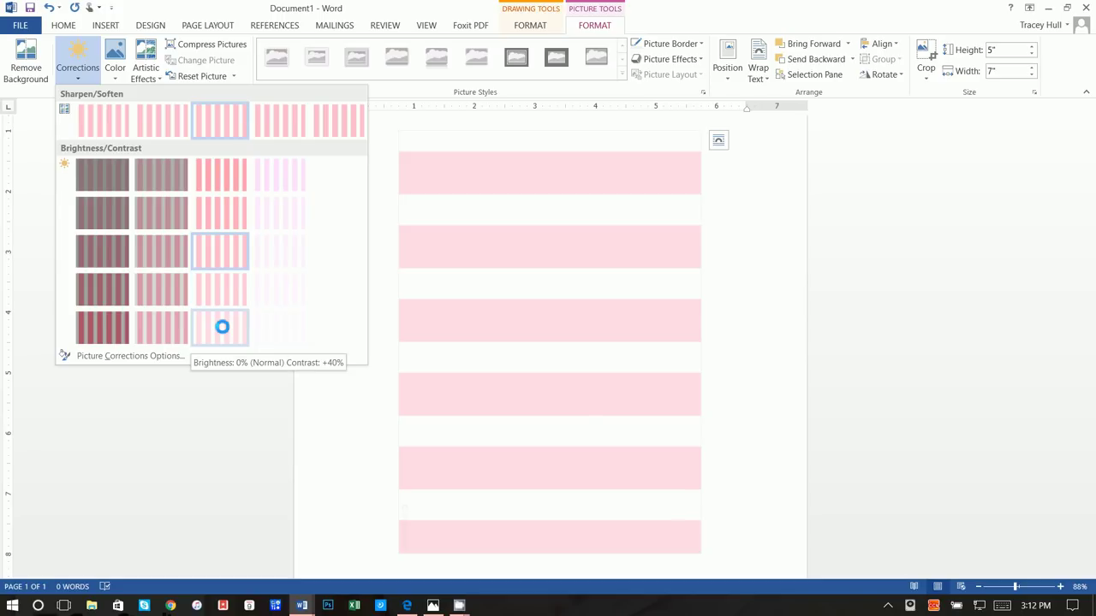
click(222, 327)
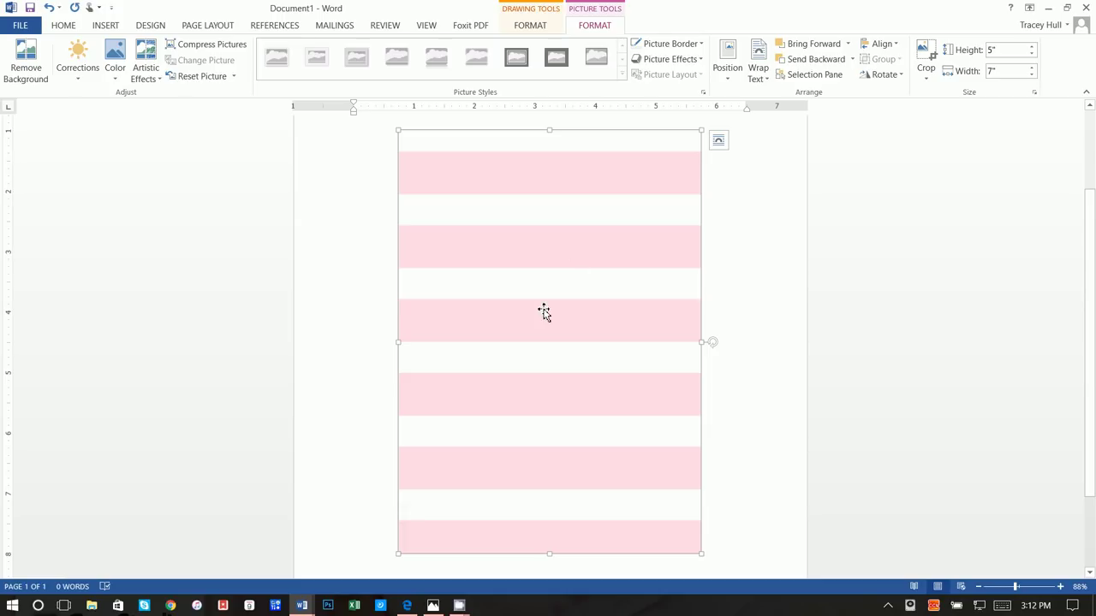
- Draw a horizontal line about 3.51" long across the vertical middle of the striped rectangle and shift it slightly right
click(106, 24)
click(205, 59)
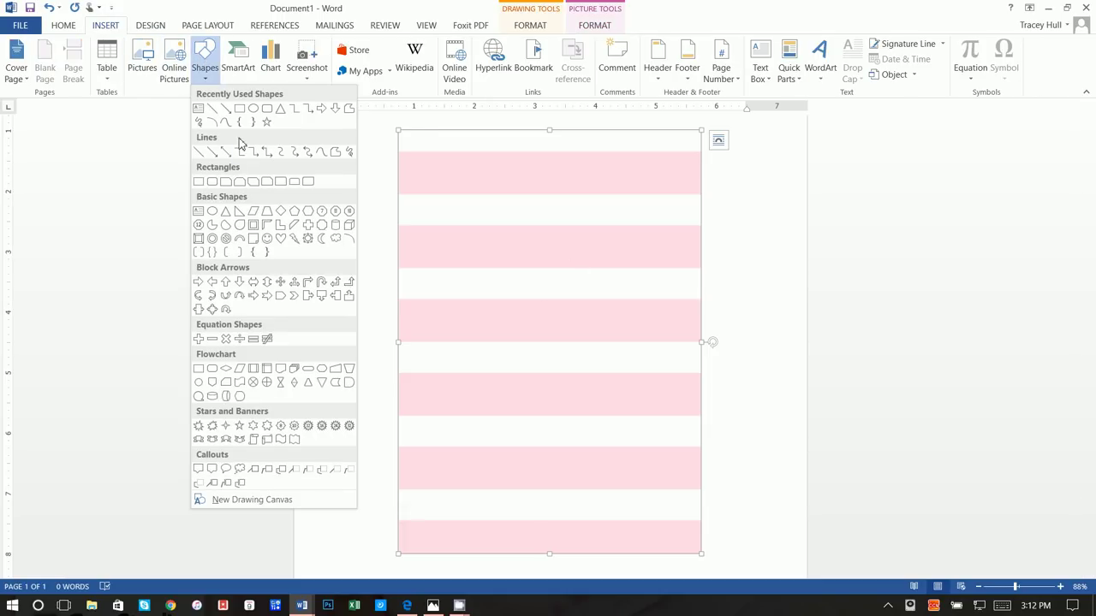
click(212, 109)
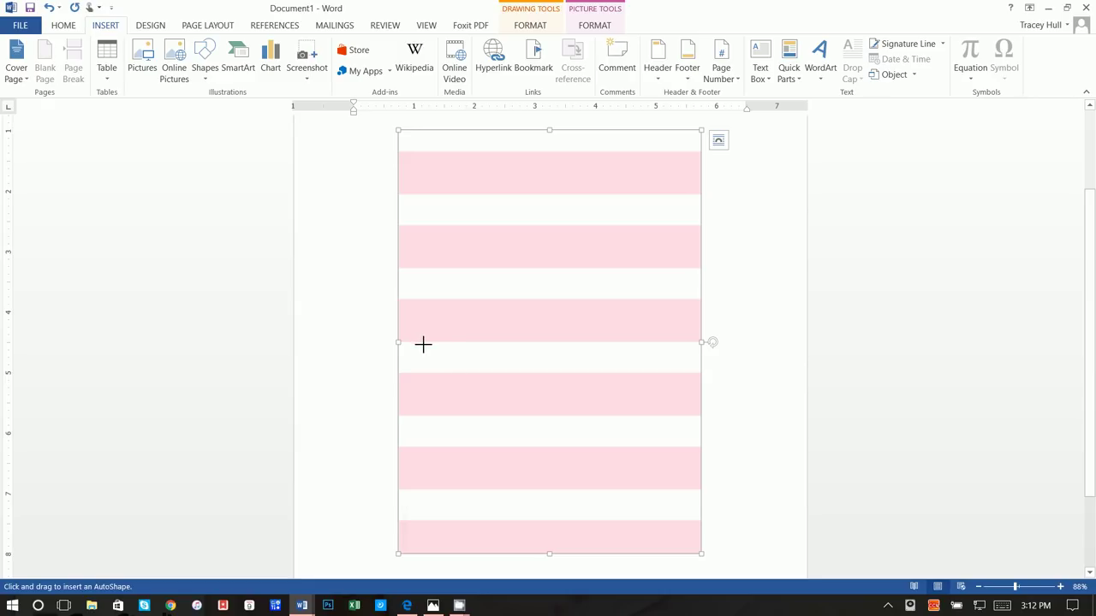
mouse_move(423, 345)
mouse_down()
mouse_move(624, 342)
mouse_move(638, 409)
mouse_move(631, 222)
mouse_move(643, 421)
mouse_move(625, 477)
mouse_move(635, 386)
mouse_up()
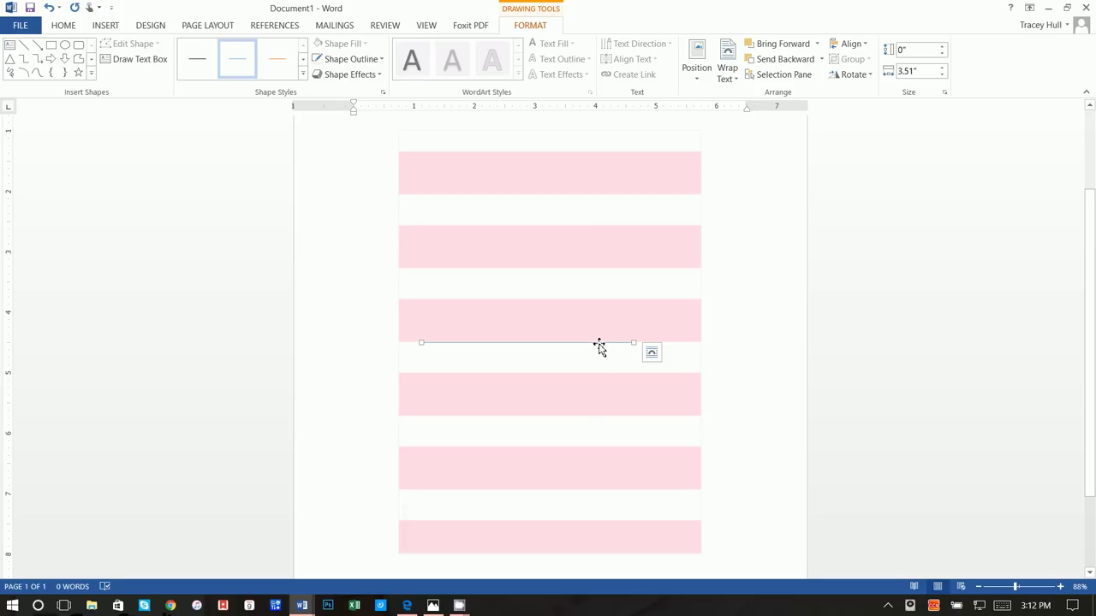
mouse_move(600, 346)
mouse_down()
mouse_move(599, 328)
mouse_move(615, 334)
mouse_up()
- Change the middle line's outline to a light grey theme colour
click(340, 65)
key(n)
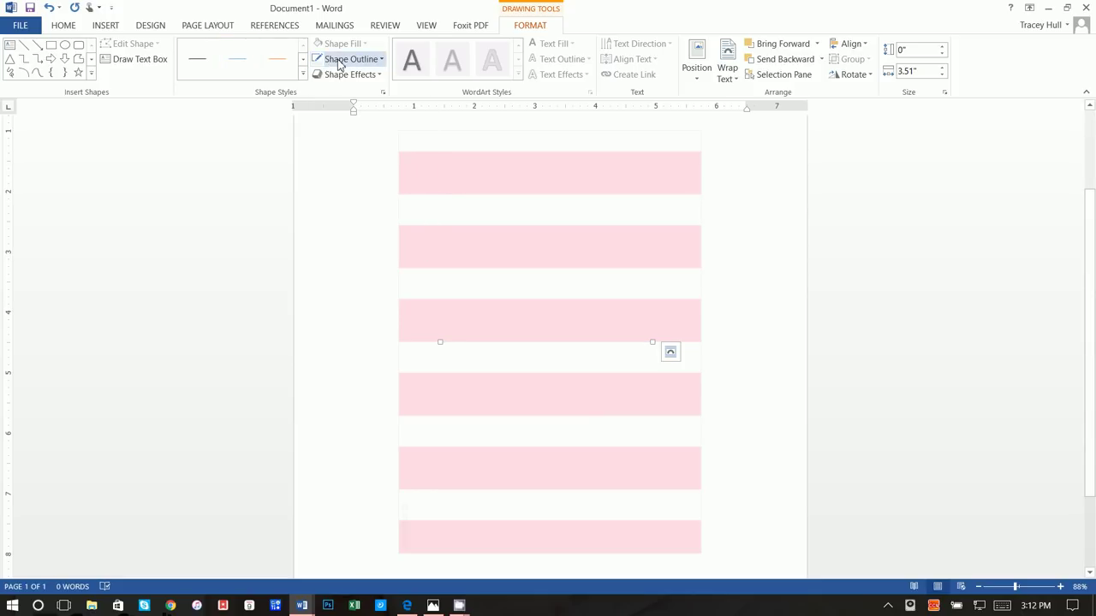
click(339, 65)
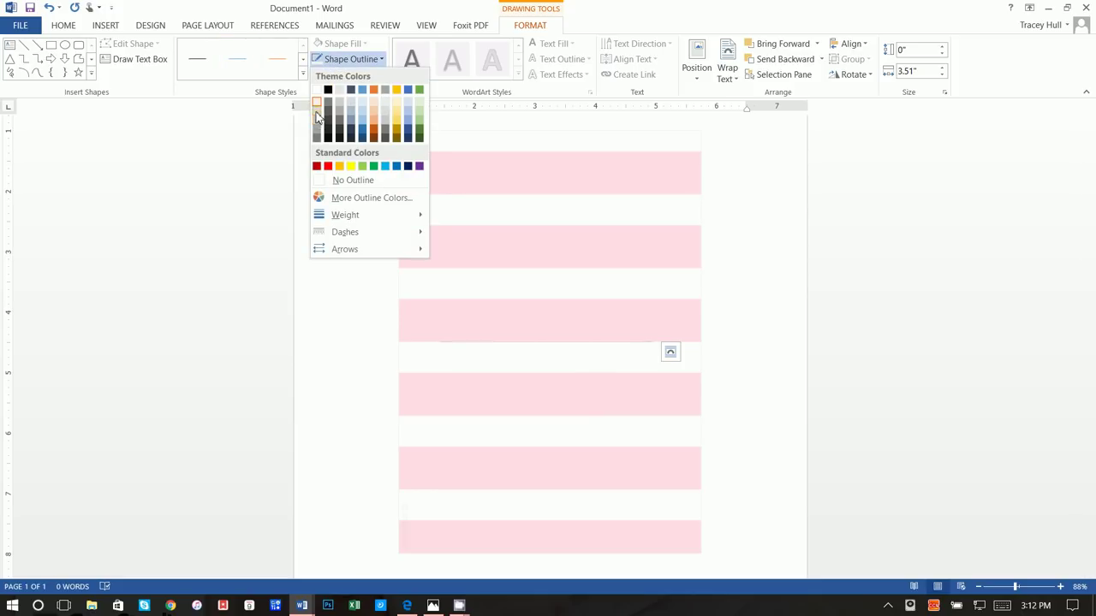
click(316, 111)
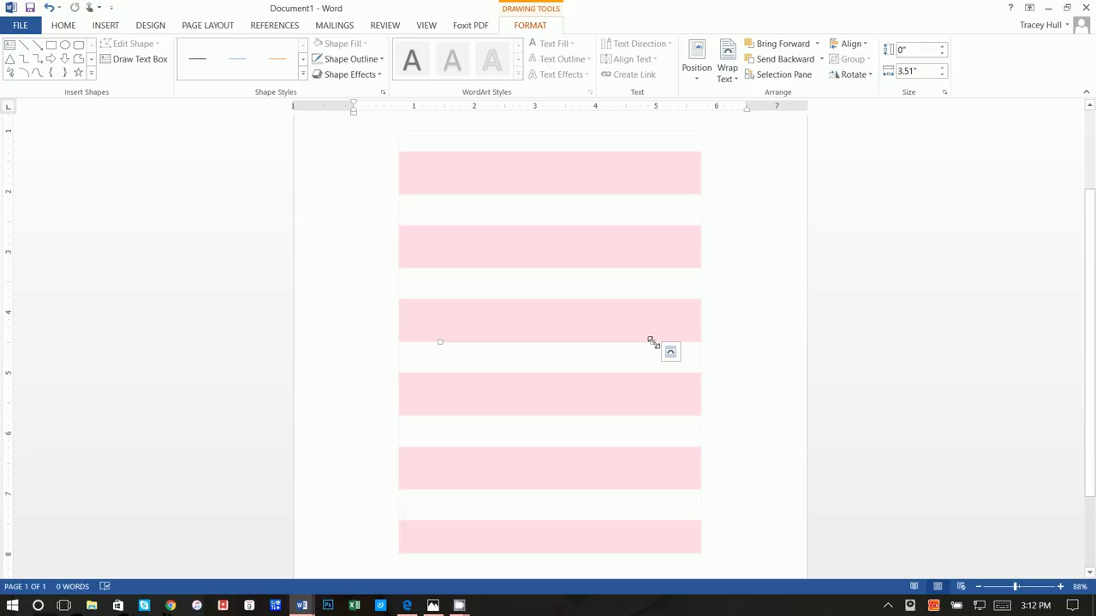
- Extend the grey line across the full width of the striped rectangle, setting its width to 5"
drag(650, 340, 701, 342)
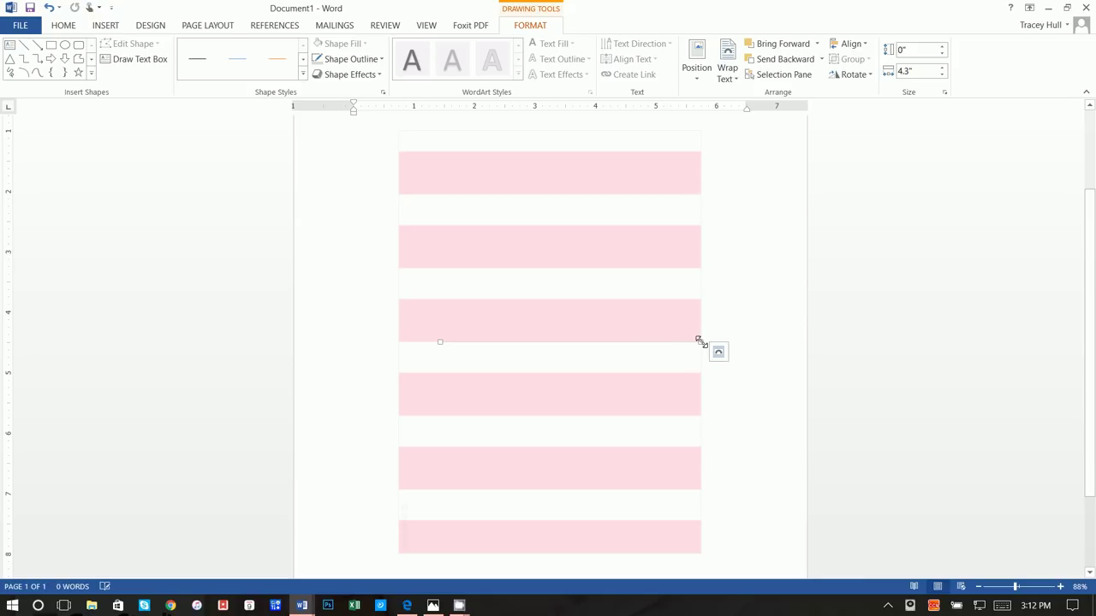
click(904, 71)
key(Return)
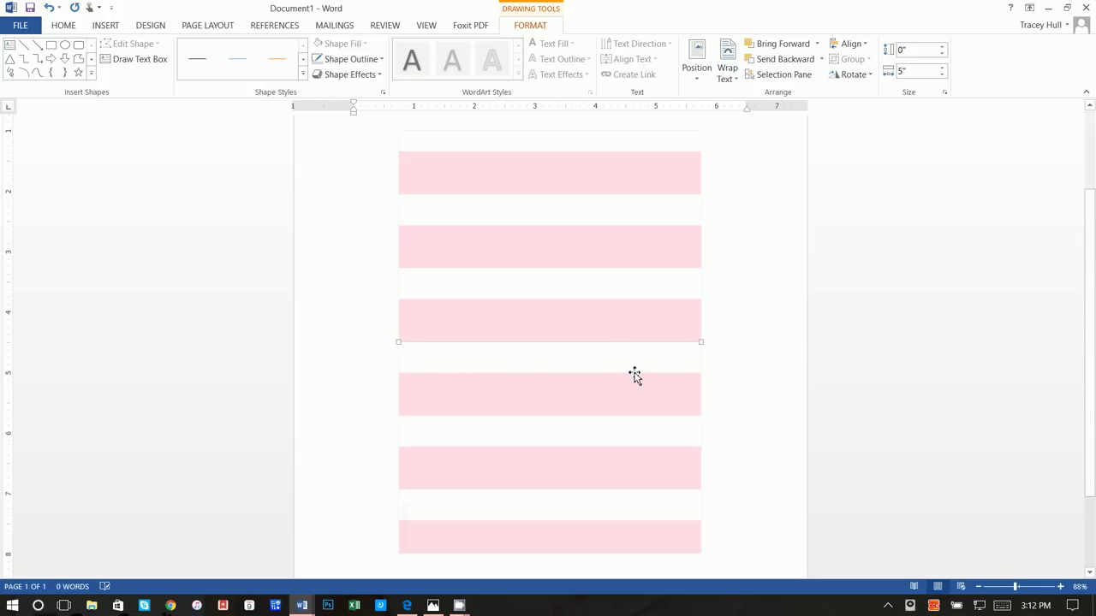
click(755, 420)
scroll(501, 330, down, 1)
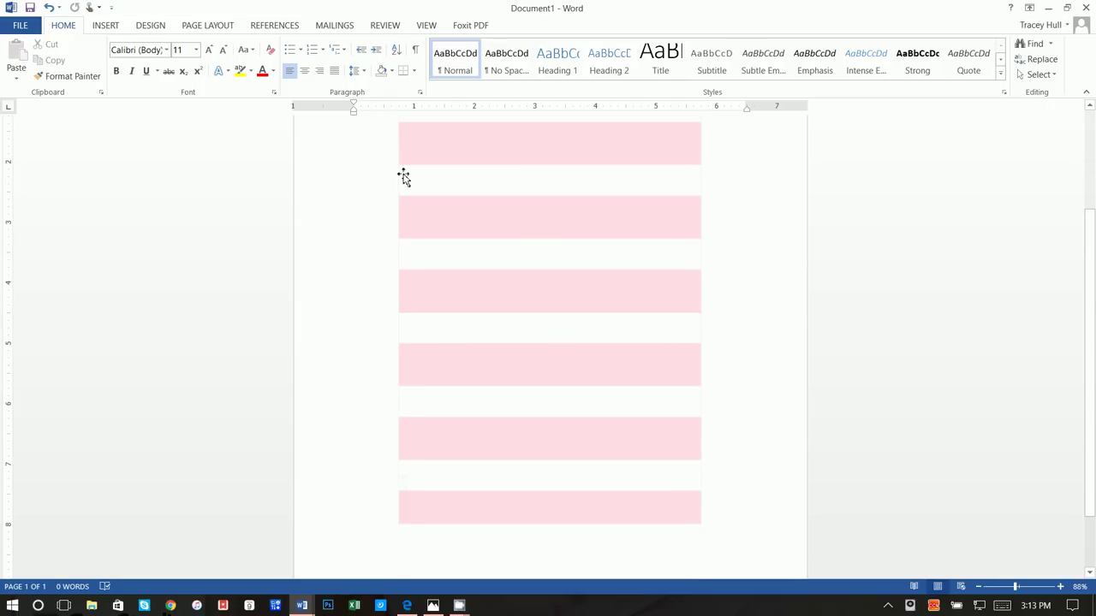
- Draw a text box about 4.75" by 0.64" just below the middle line and enter the child's first name followed by "is Turning 5"
click(100, 26)
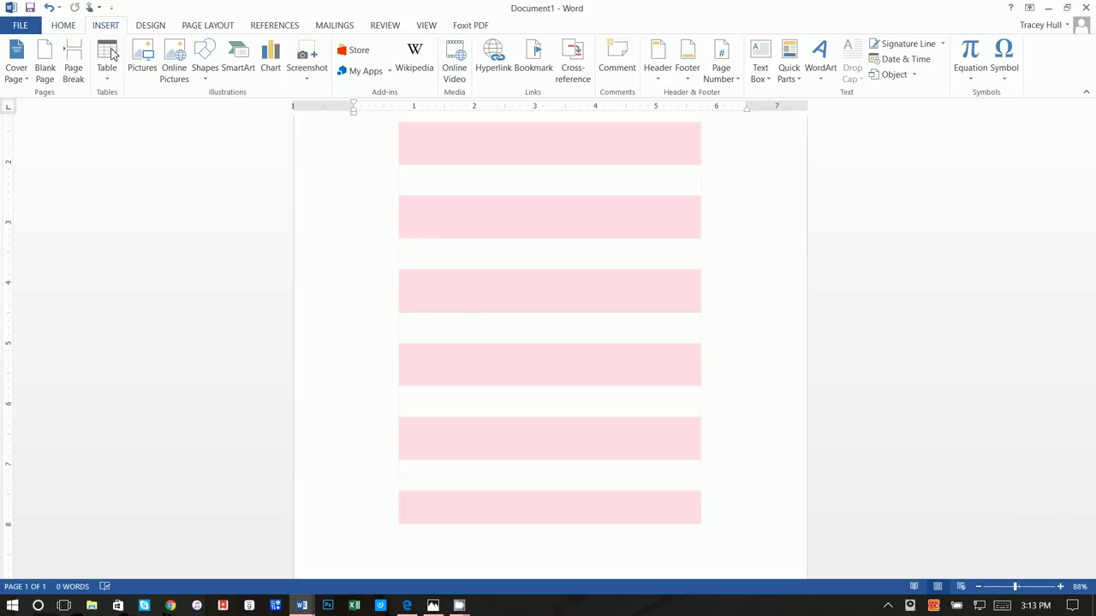
click(760, 64)
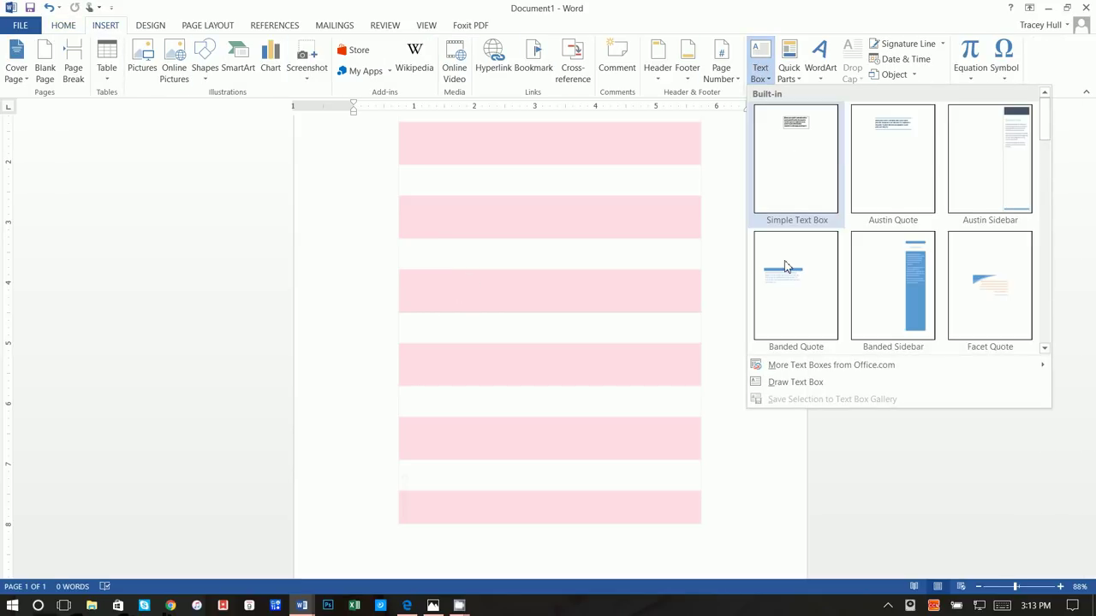
click(789, 382)
mouse_move(408, 321)
mouse_down()
mouse_move(465, 350)
mouse_move(695, 357)
mouse_up()
text(Emily is Turning 5)
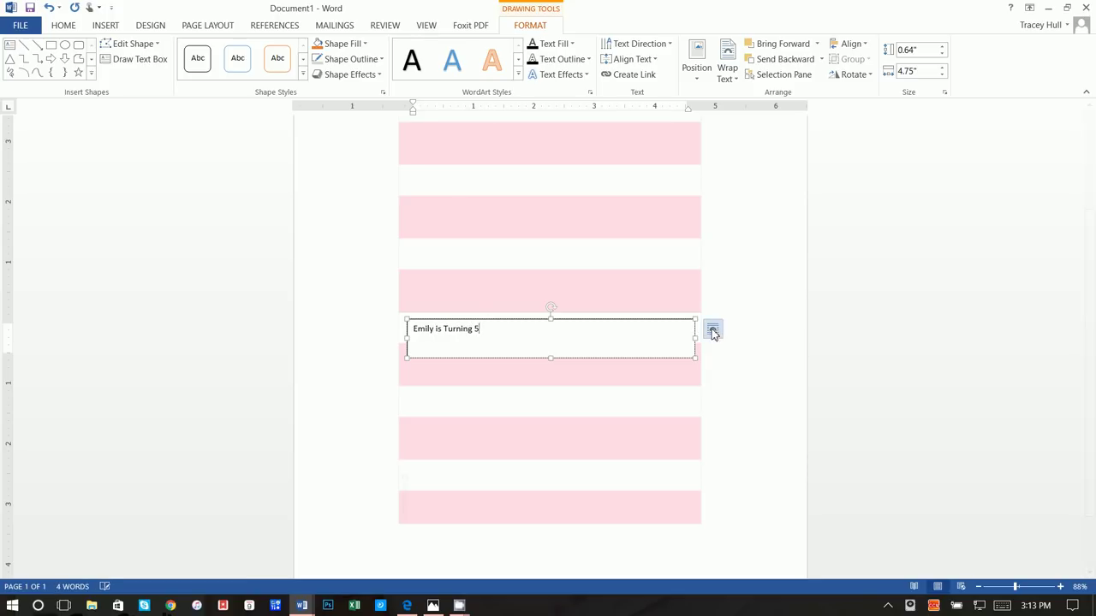
- Format the birthday title text in the EcuyerDAX font at size 25
drag(506, 340, 374, 328)
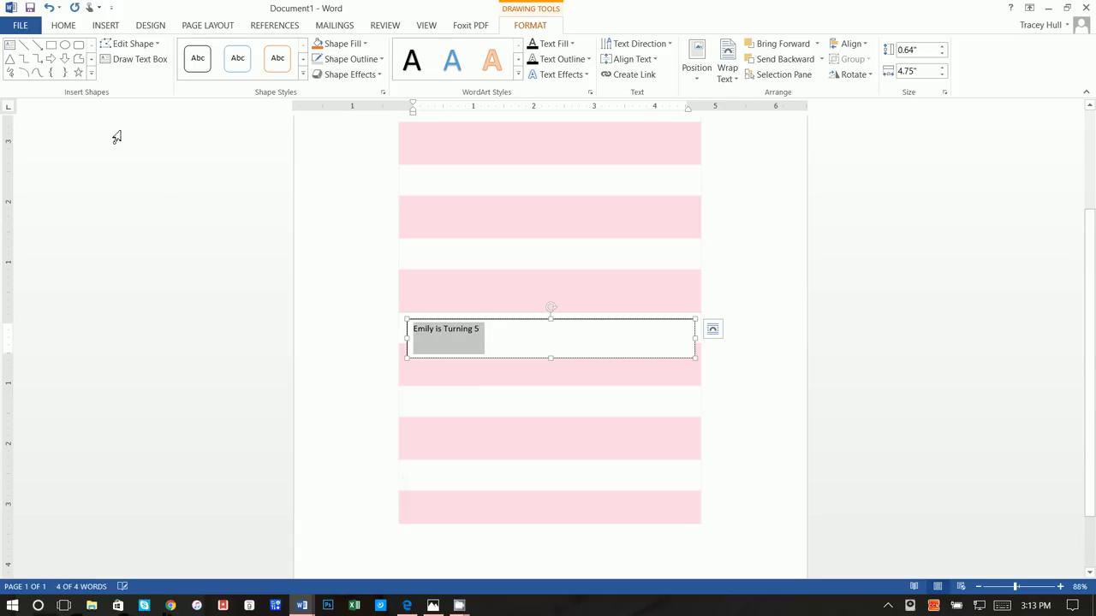
click(62, 29)
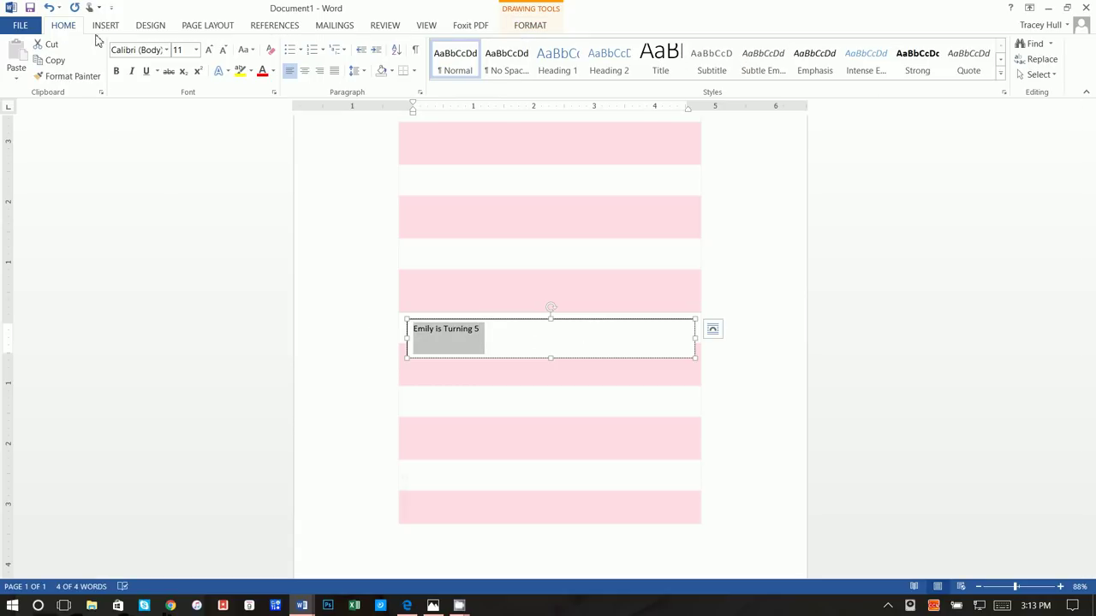
click(168, 52)
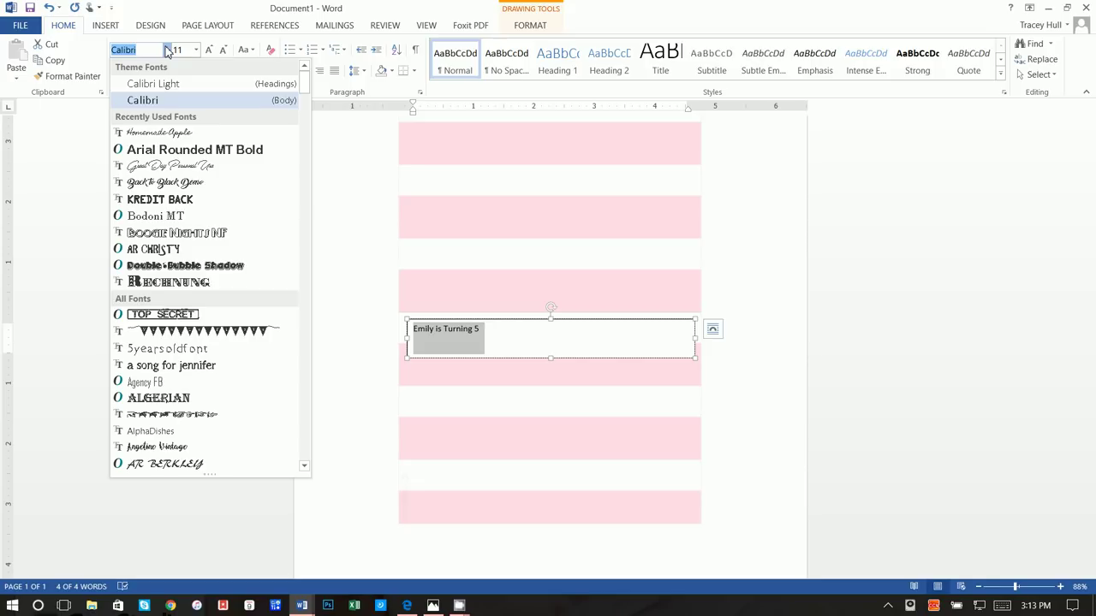
text(EcuyerDAX)
key(Down)
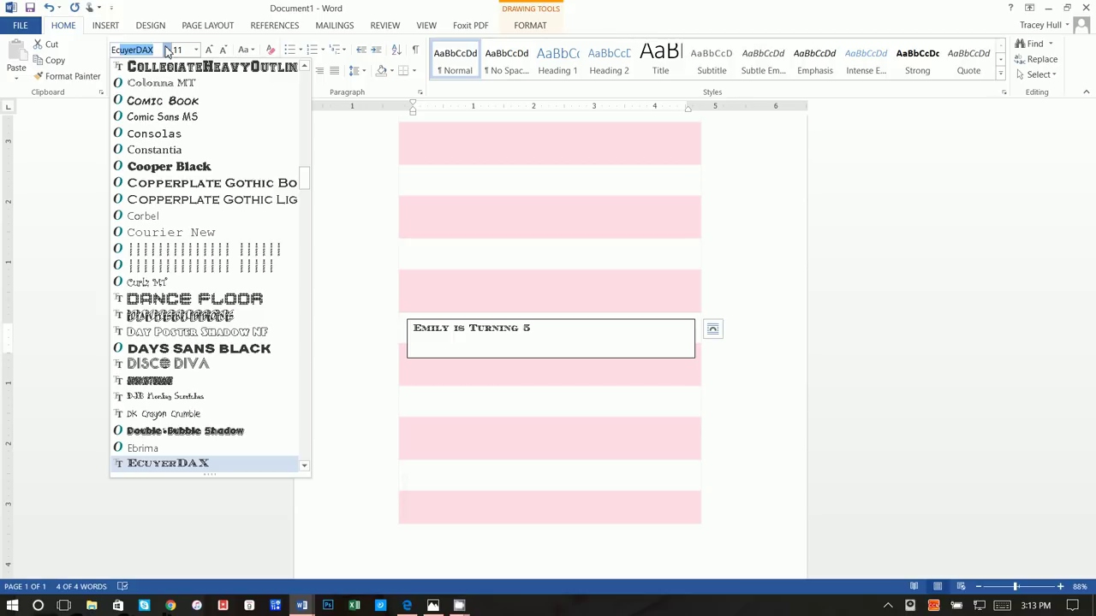
key(Return)
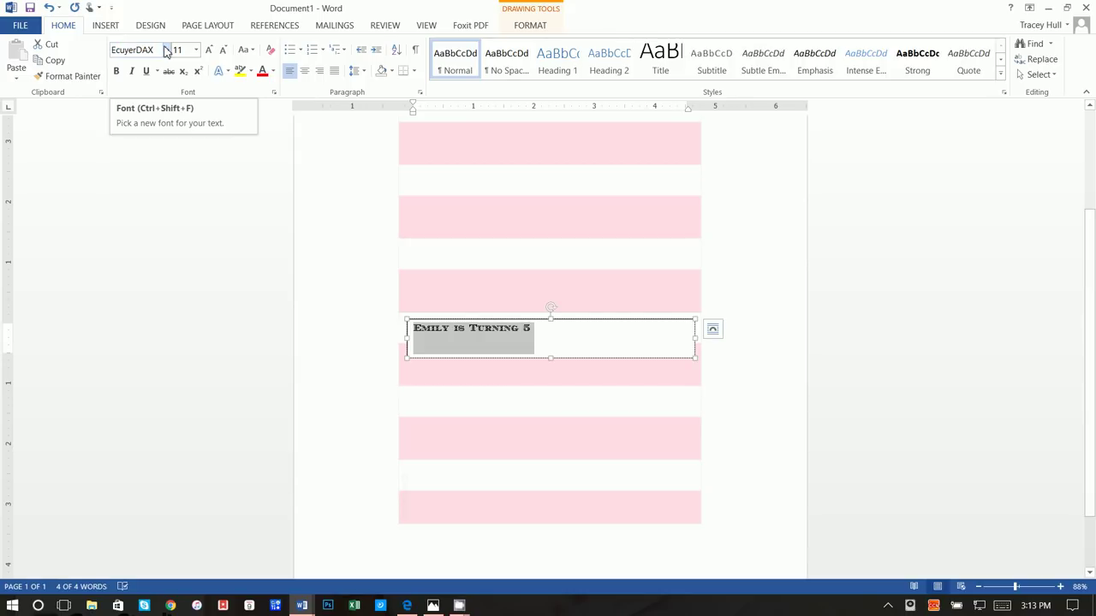
click(185, 50)
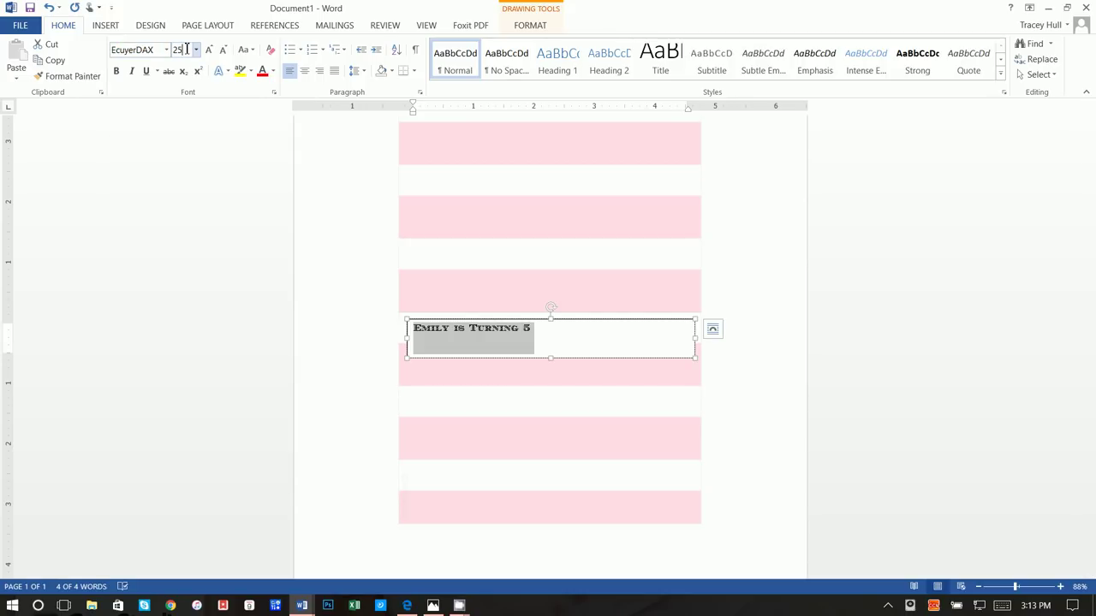
key(Return)
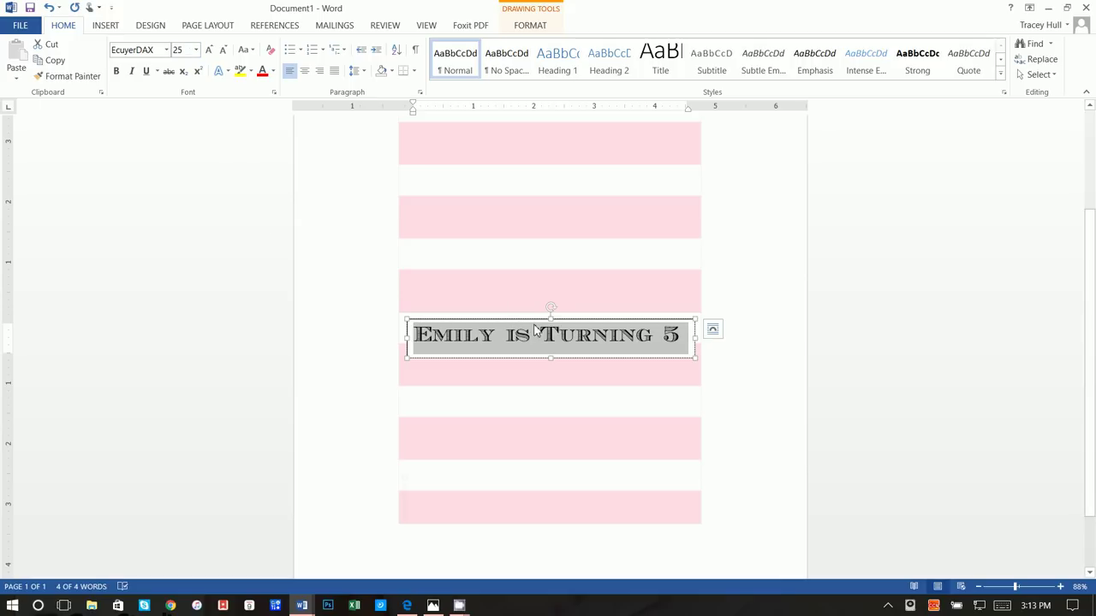
- Nudge the title text box up onto the white stripe and remove its fill and outline
drag(531, 321, 509, 317)
click(528, 25)
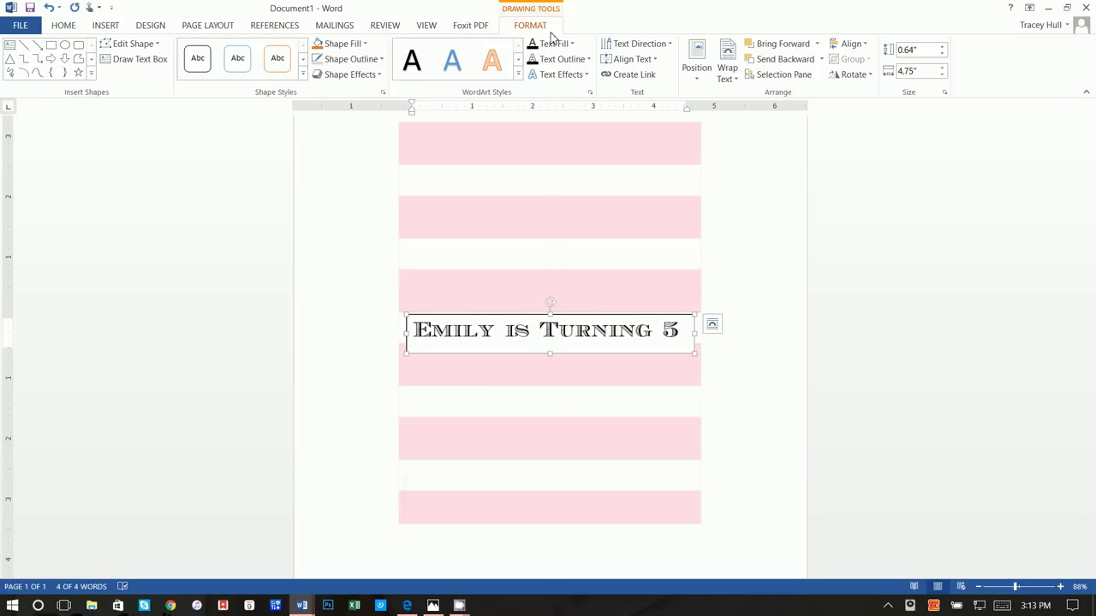
click(342, 43)
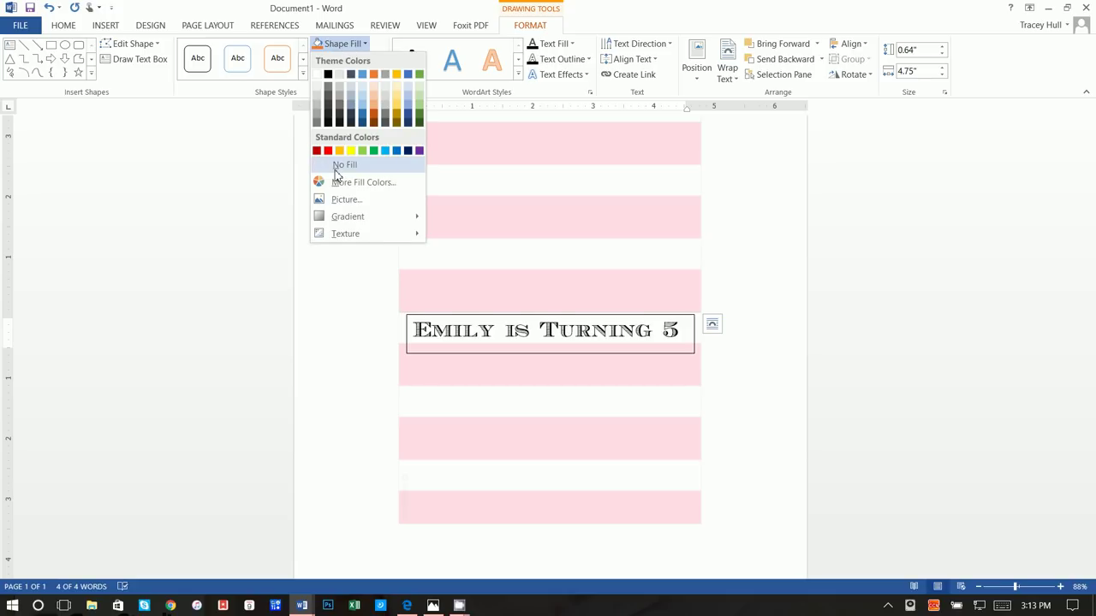
click(337, 175)
click(351, 59)
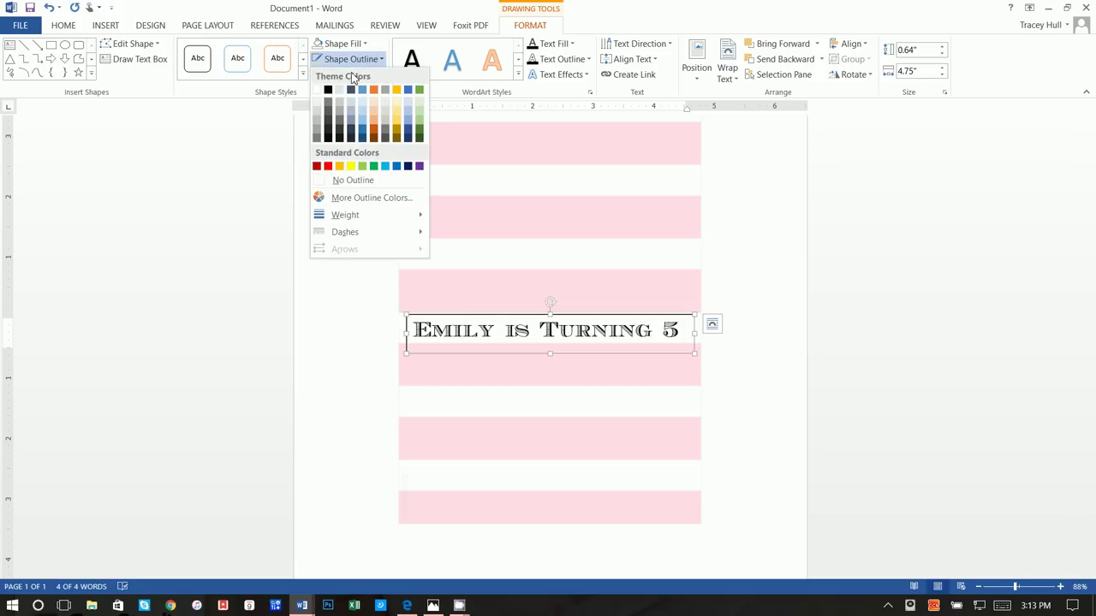
click(350, 181)
click(301, 271)
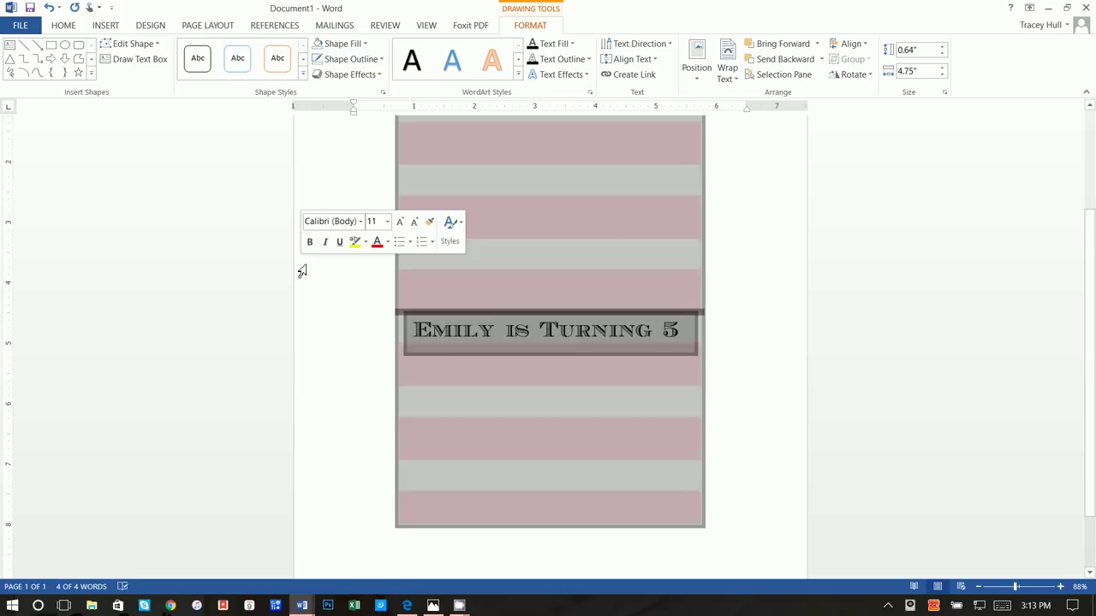
click(792, 271)
scroll(792, 270, down, 3)
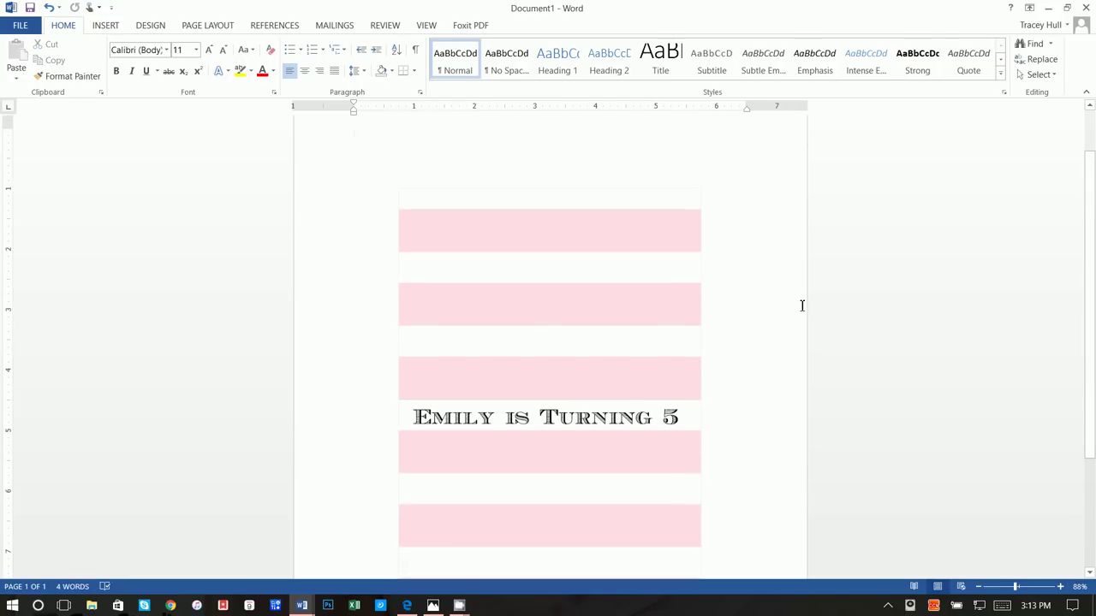
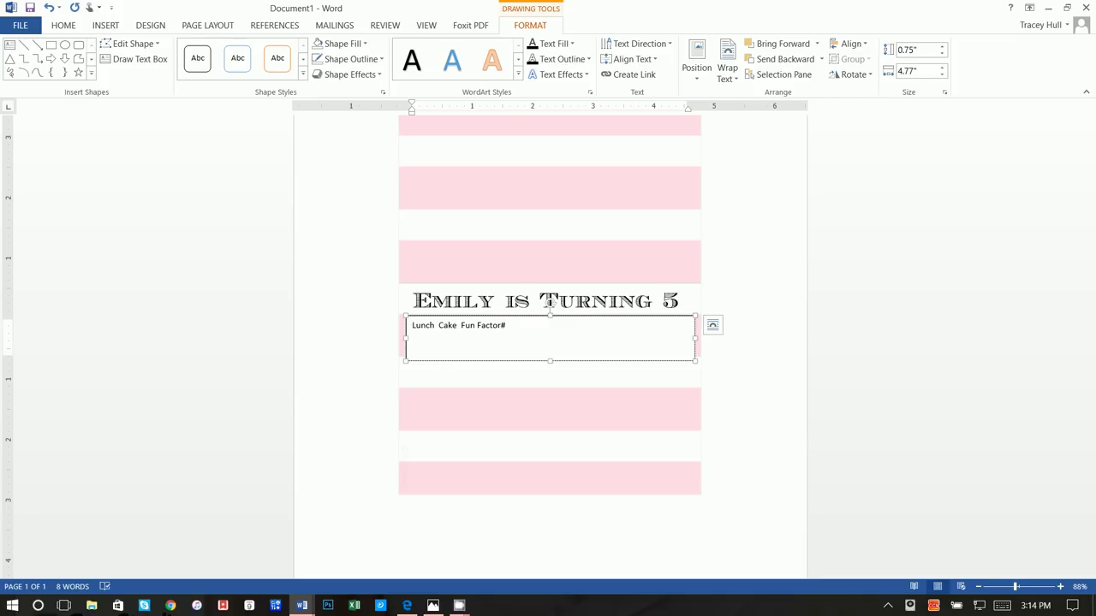
- Remove the fill and outline from the "Lunch Cake Fun Factor#" text box below the title
drag(512, 327, 394, 324)
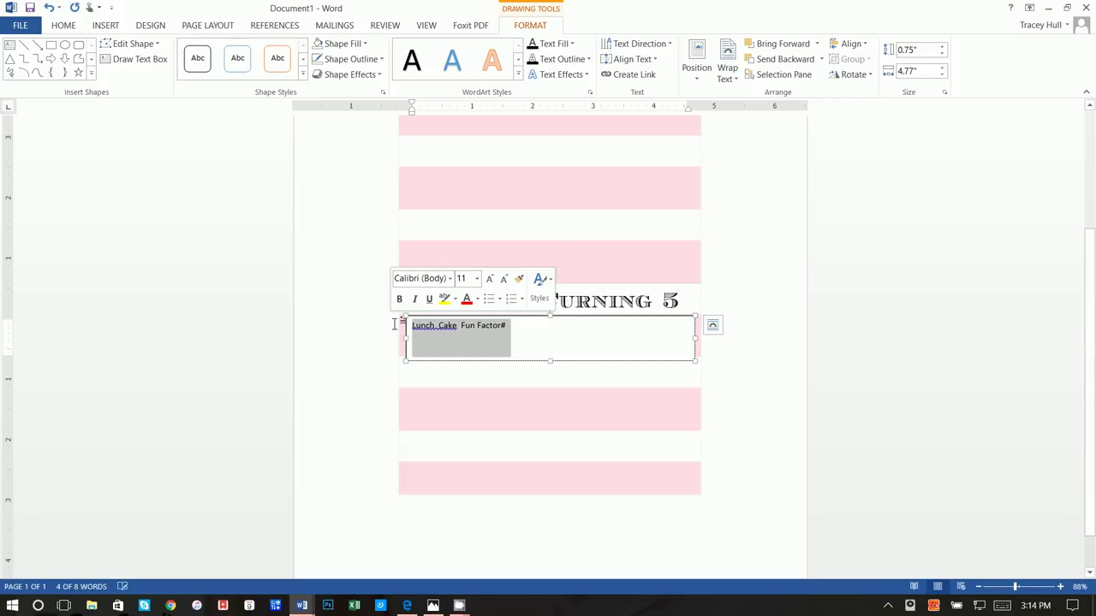
click(349, 45)
click(341, 164)
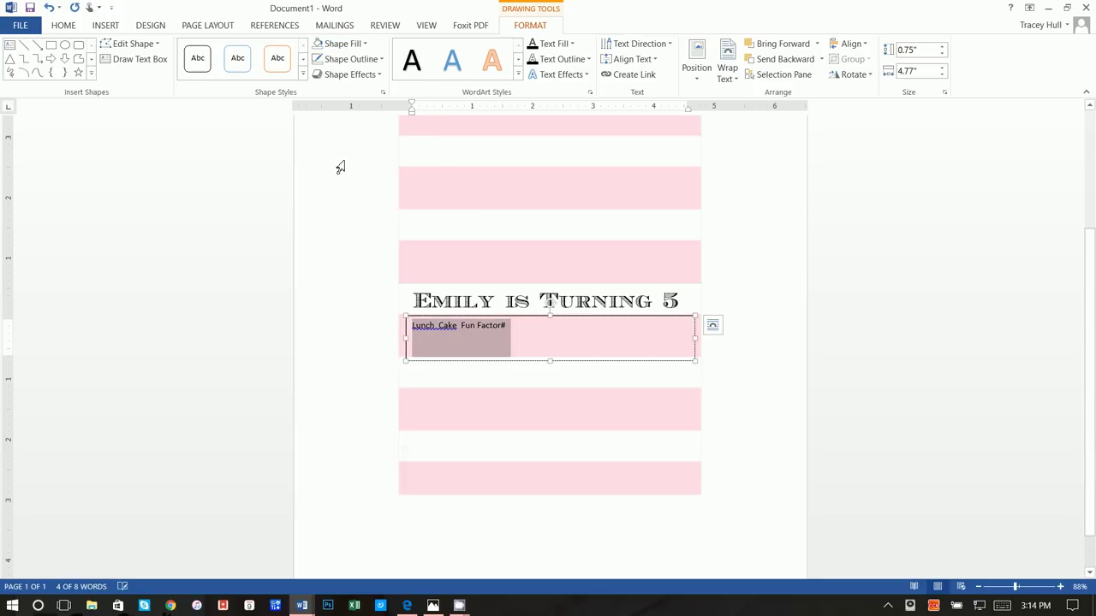
click(349, 59)
click(350, 181)
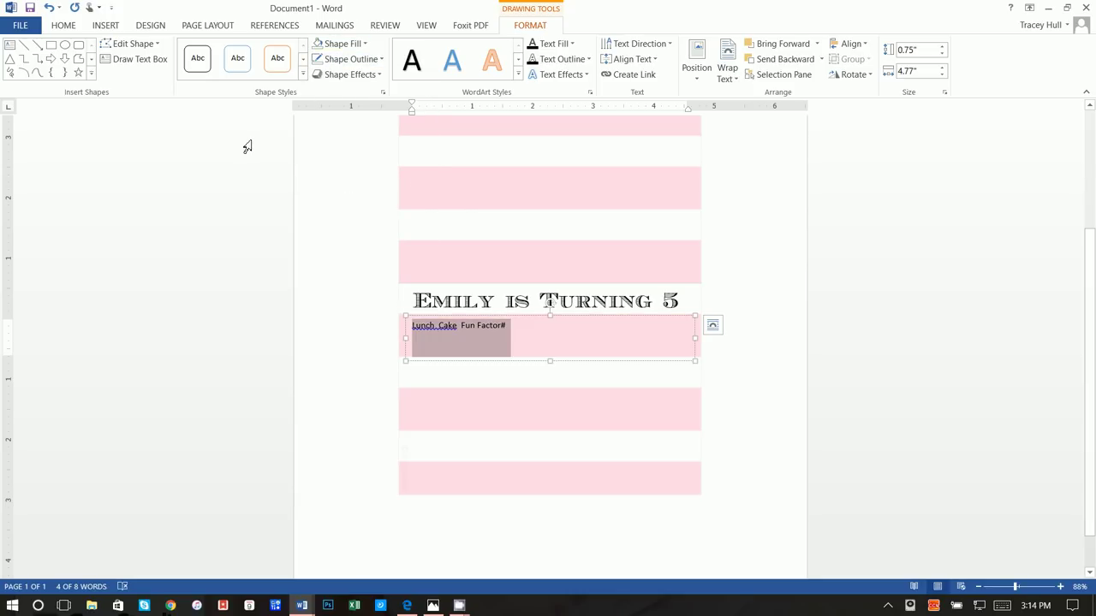
- Format the "Lunch Cake Fun Factor#" line in bold Arial at size 8
click(60, 25)
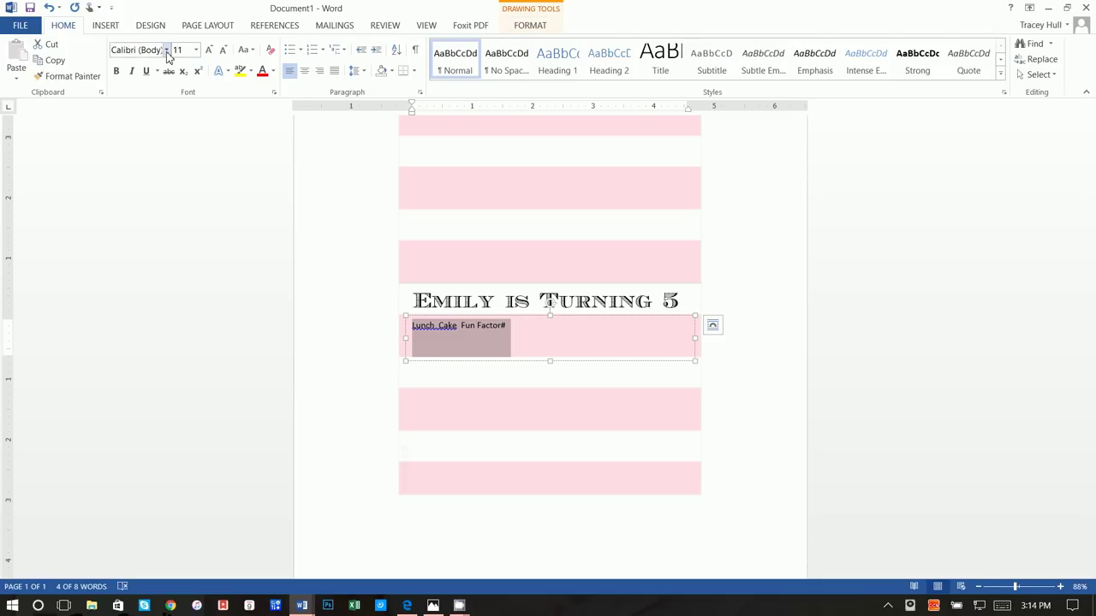
click(166, 49)
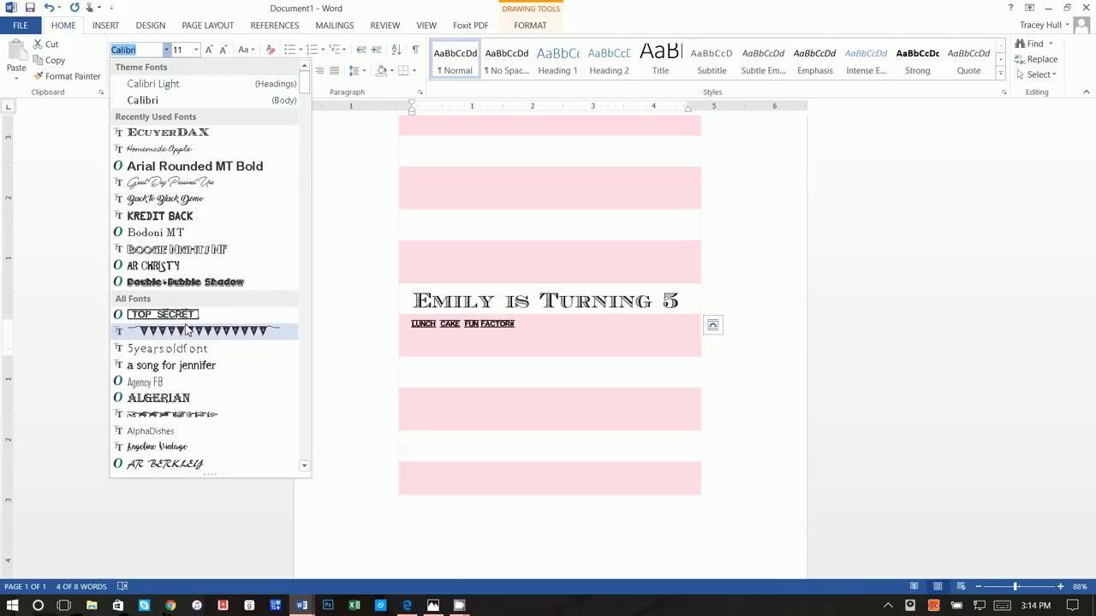
scroll(187, 332, down, 4)
scroll(187, 331, down, 4)
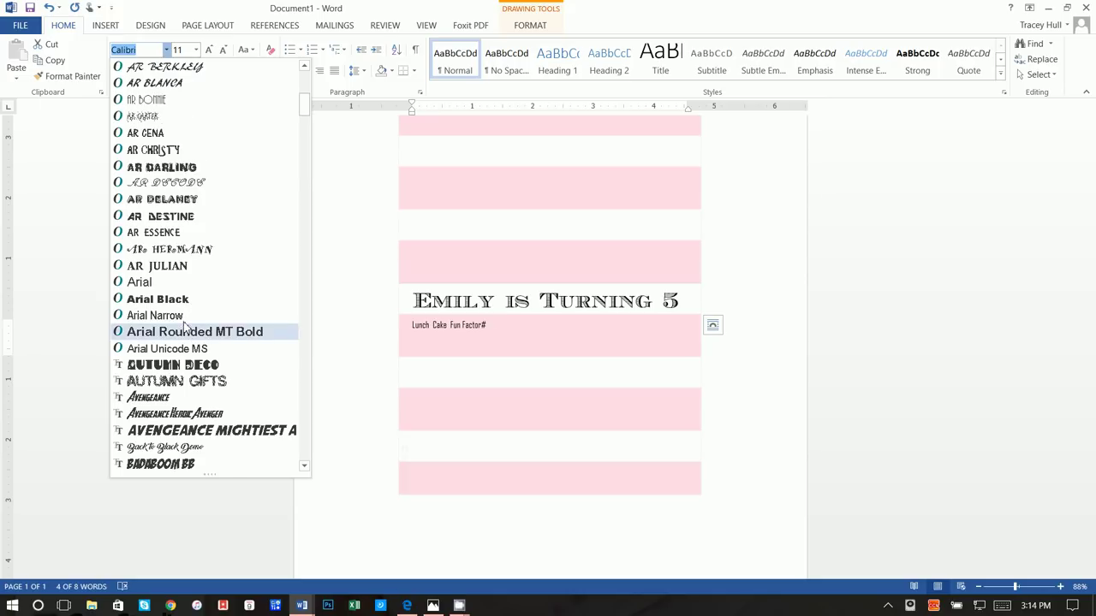
click(185, 283)
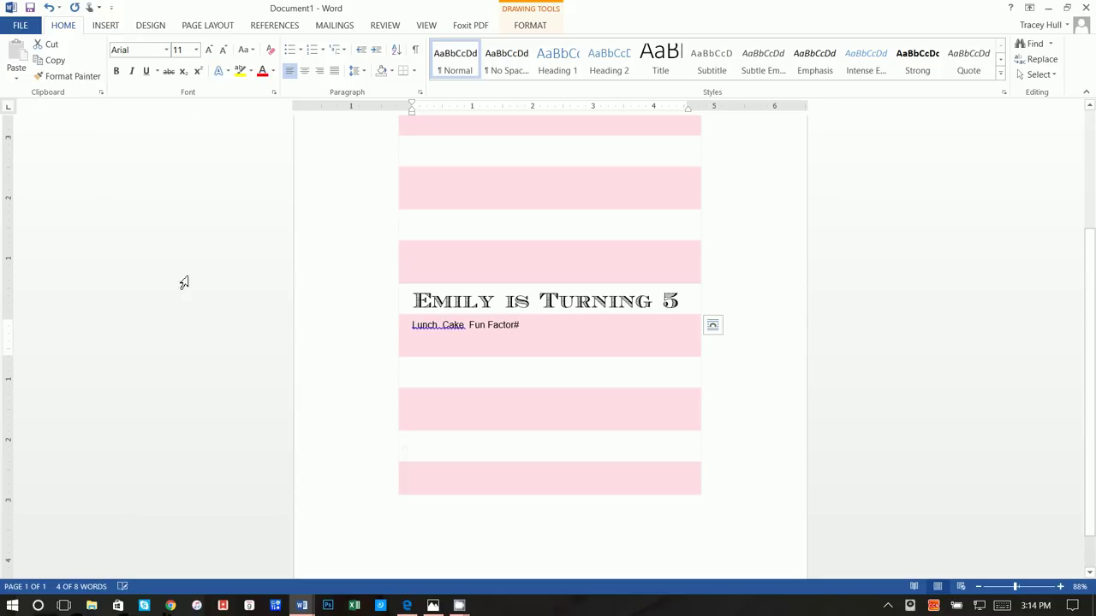
click(118, 72)
click(184, 49)
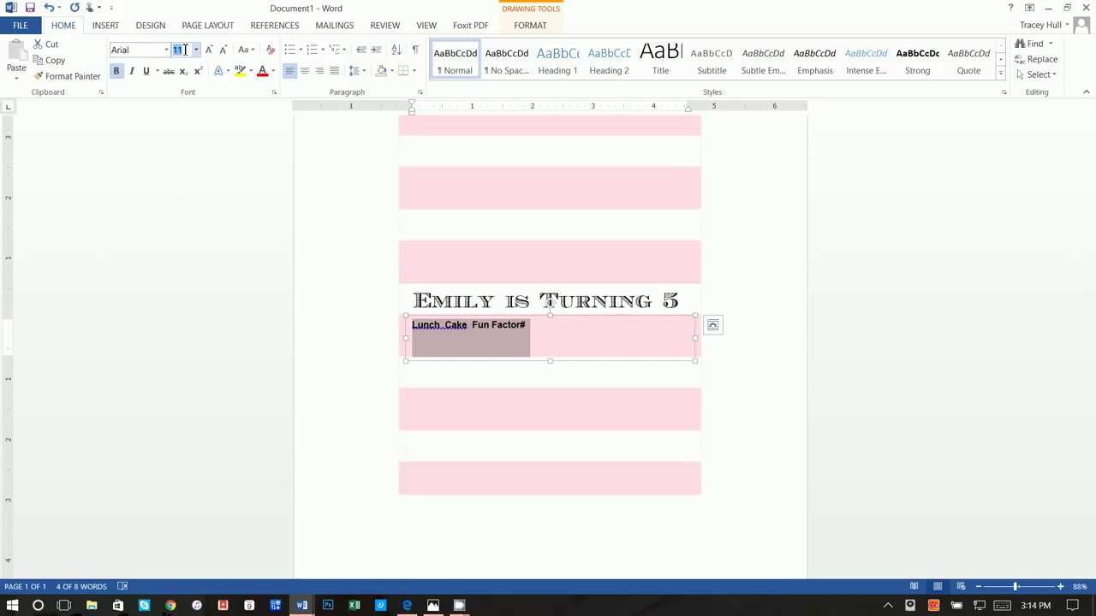
text(8)
key(Return)
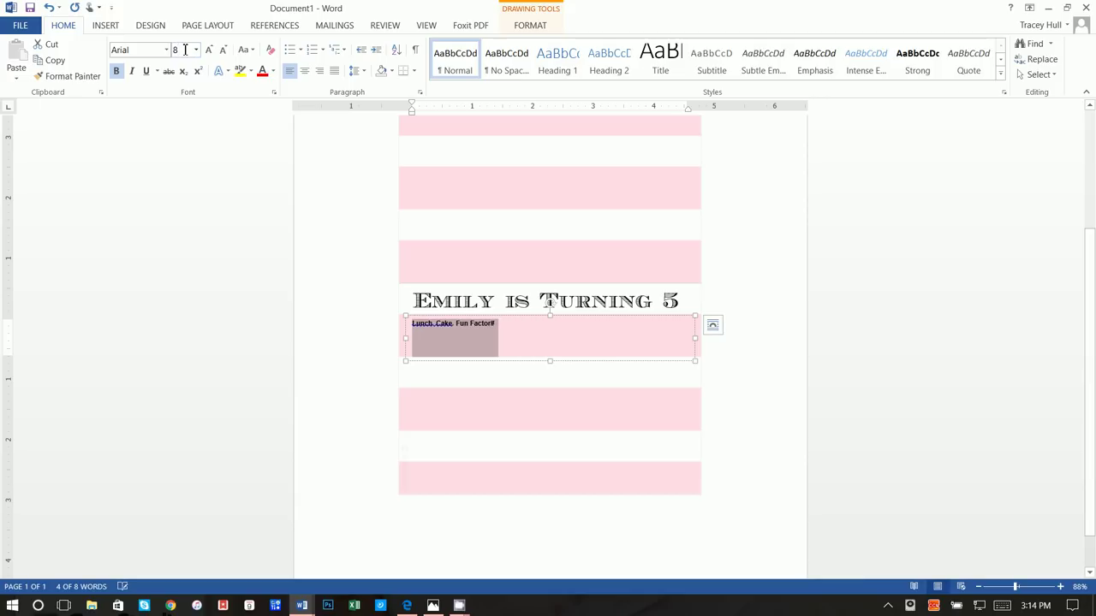
- Separate the Lunch, Cake and Fun Factor# labels from each other with tab spacing
click(447, 327)
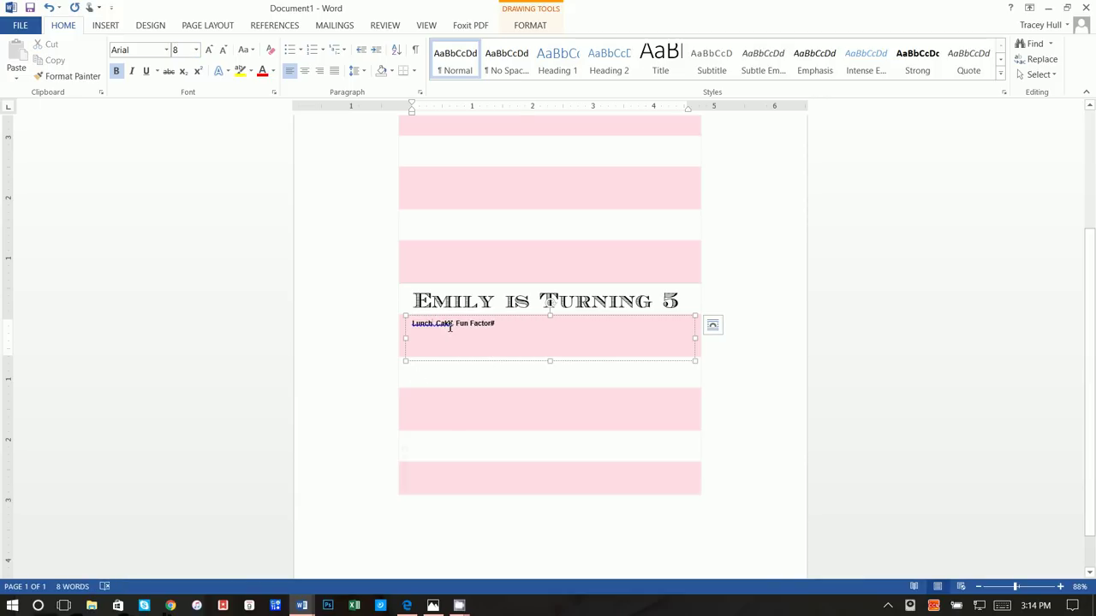
key(Tab)
key(Tab)
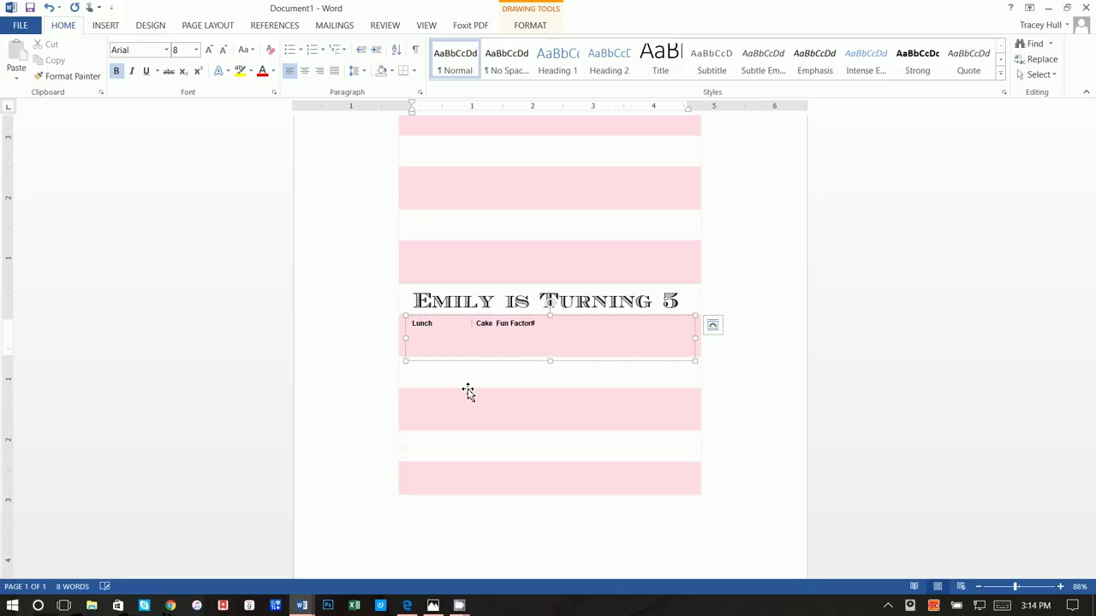
click(494, 326)
key(Tab)
key(Tab)
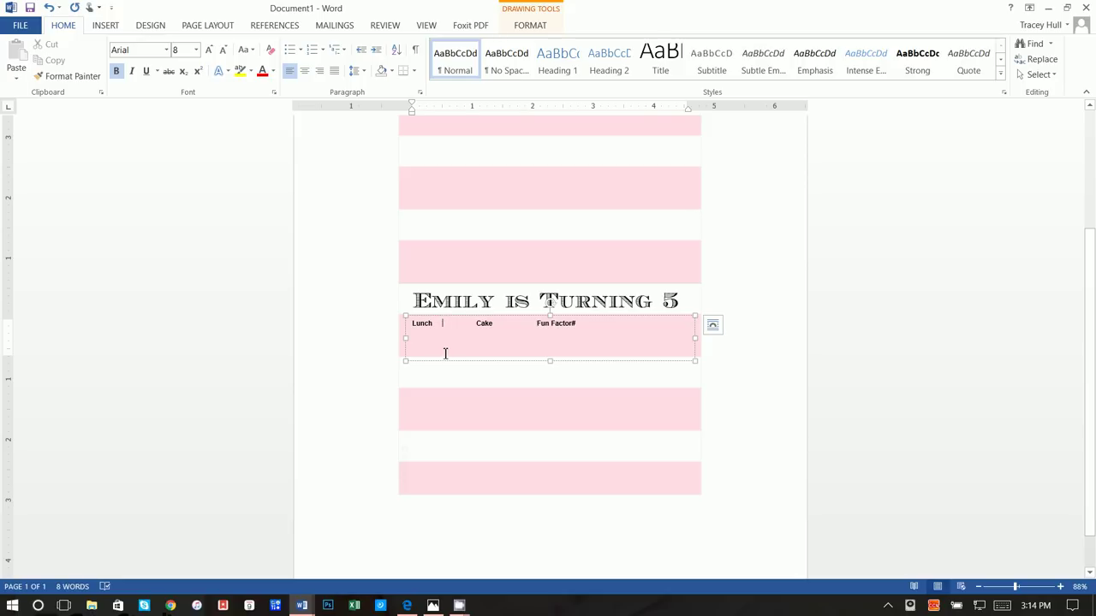
- Widen and balance the gaps between the three labels and center the line in its text box
click(435, 323)
key(Tab)
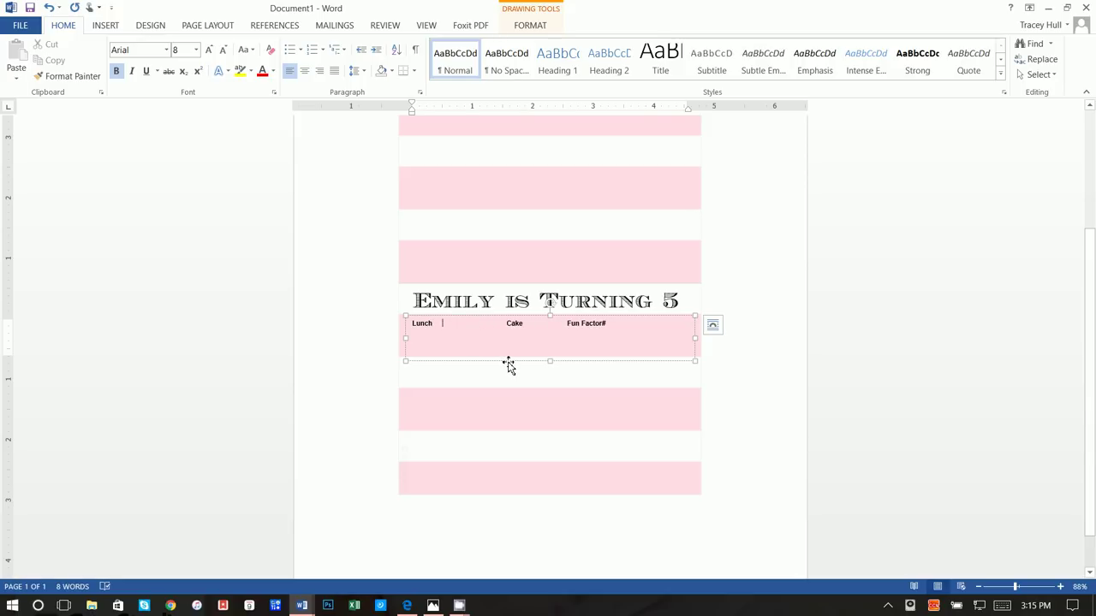
key(Tab)
click(560, 323)
key(Tab)
key(Tab)
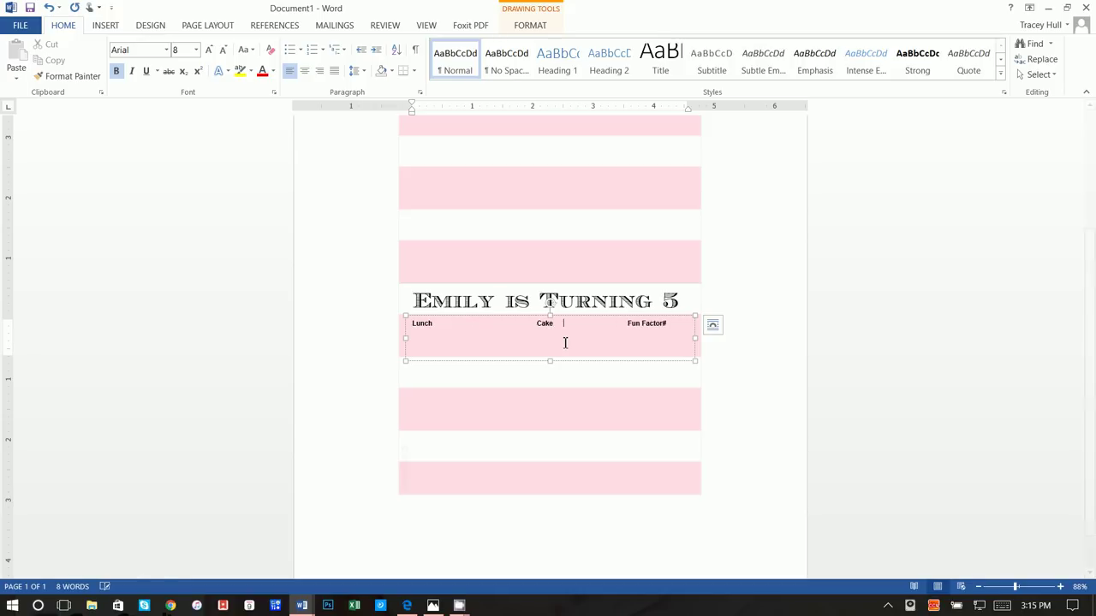
key(BackSpace)
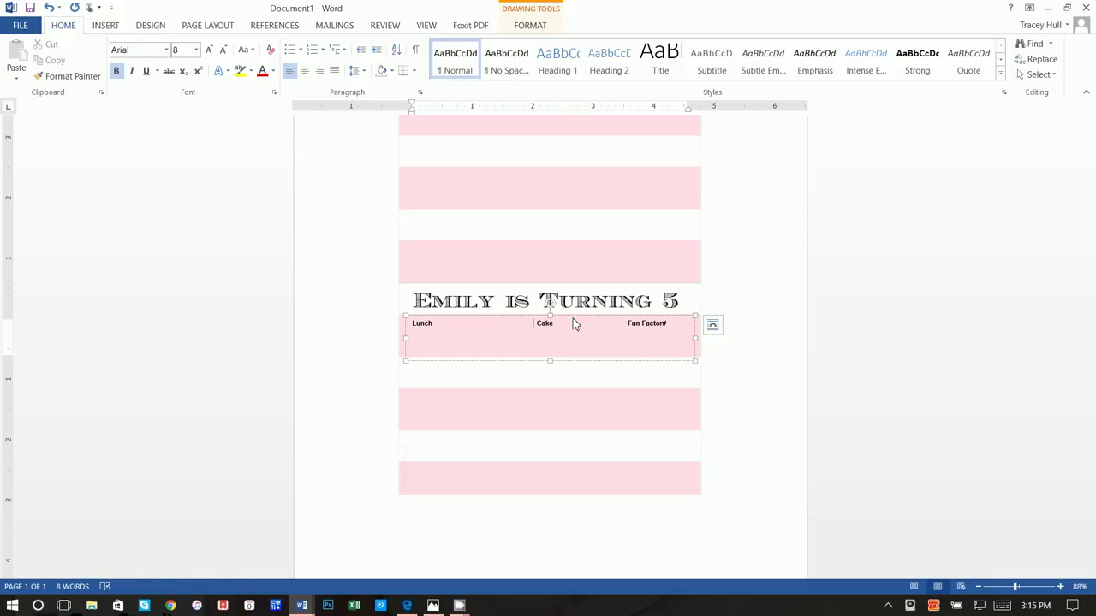
key(BackSpace)
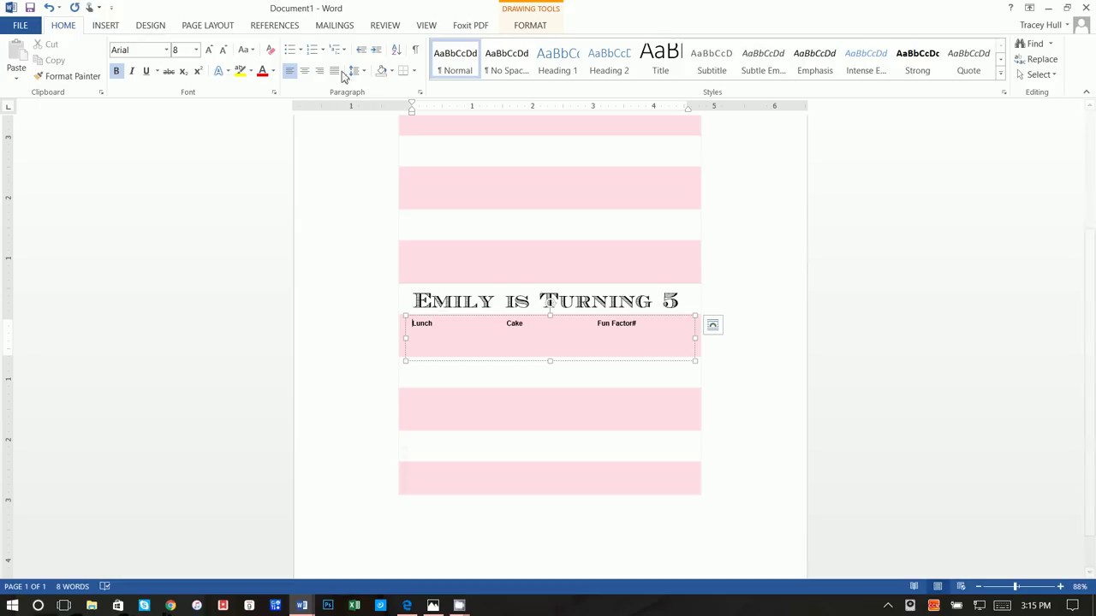
click(304, 70)
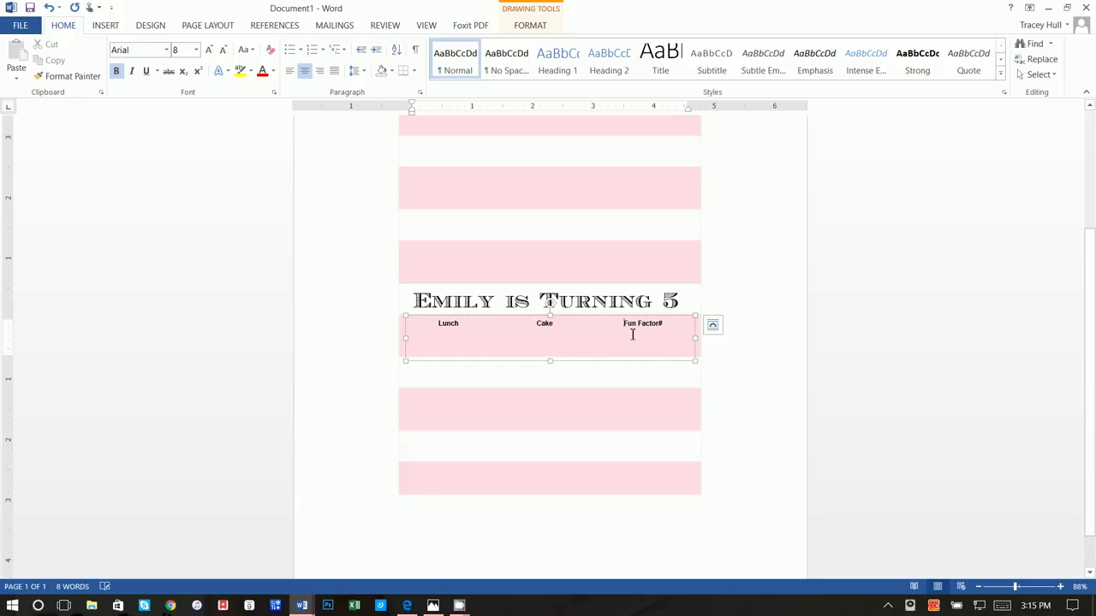
click(775, 424)
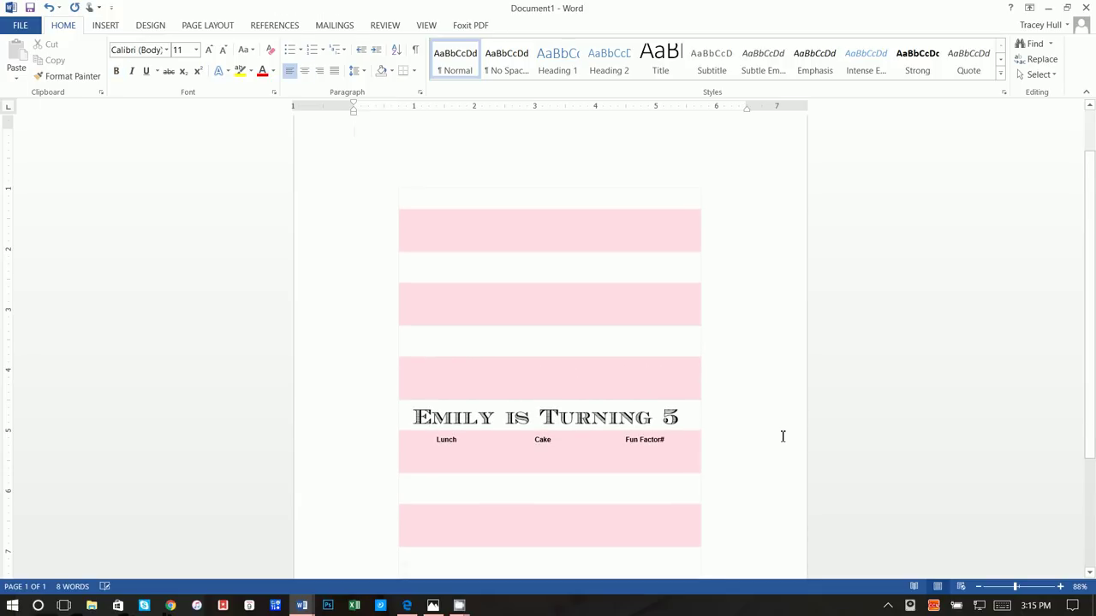
- Draw a text box about 4.83" by 0.45" just below the label line and remove its fill and outline
scroll(783, 437, down, 2)
click(105, 25)
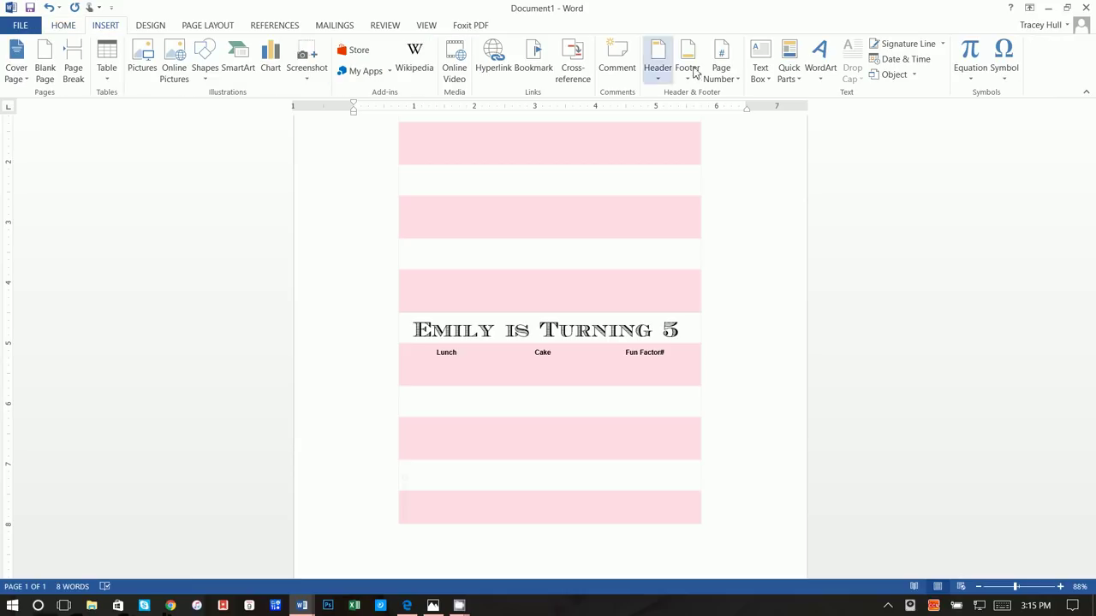
click(760, 68)
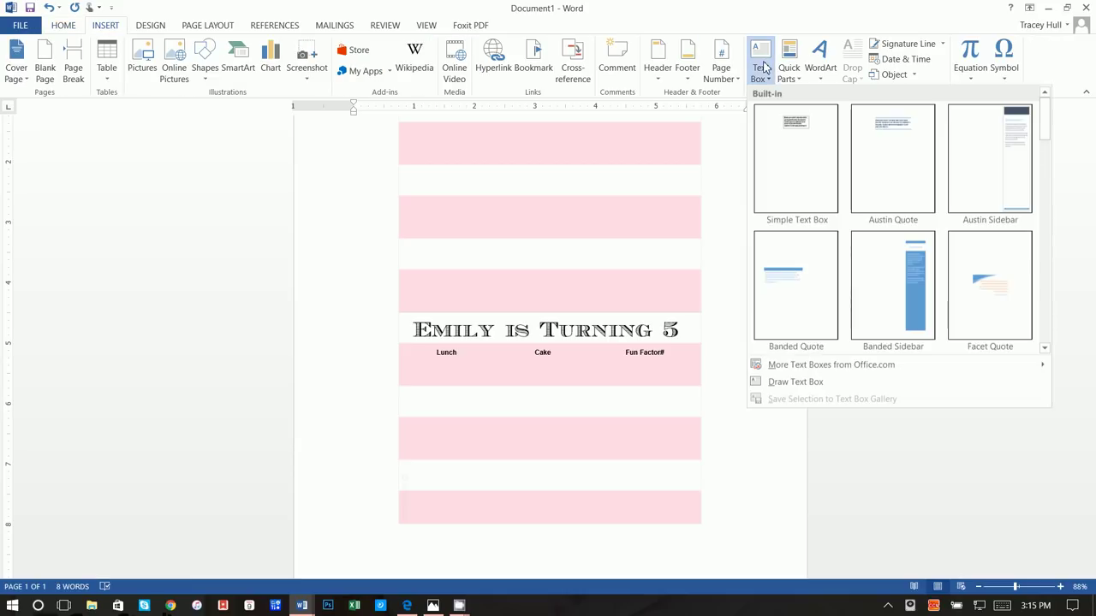
click(780, 383)
mouse_move(405, 359)
mouse_down()
mouse_move(523, 386)
mouse_move(699, 387)
mouse_up()
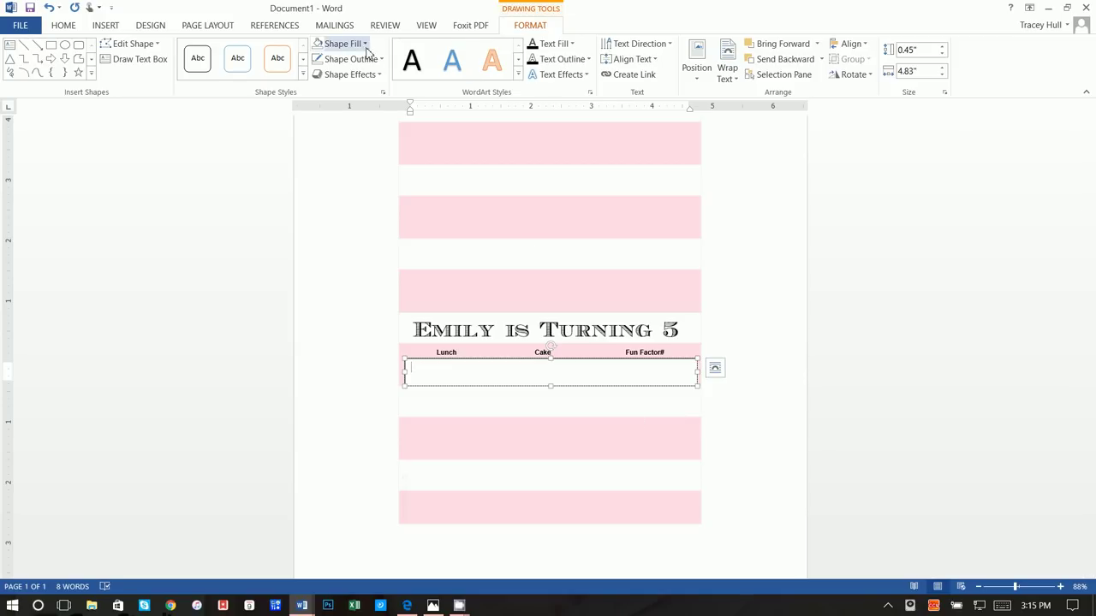
click(321, 44)
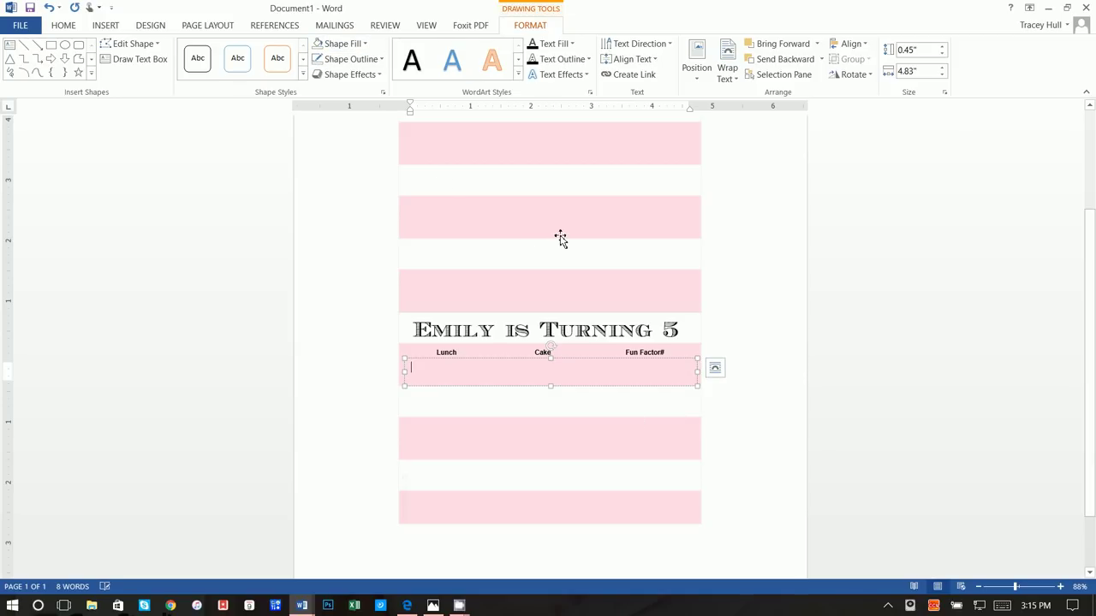
text(Pu)
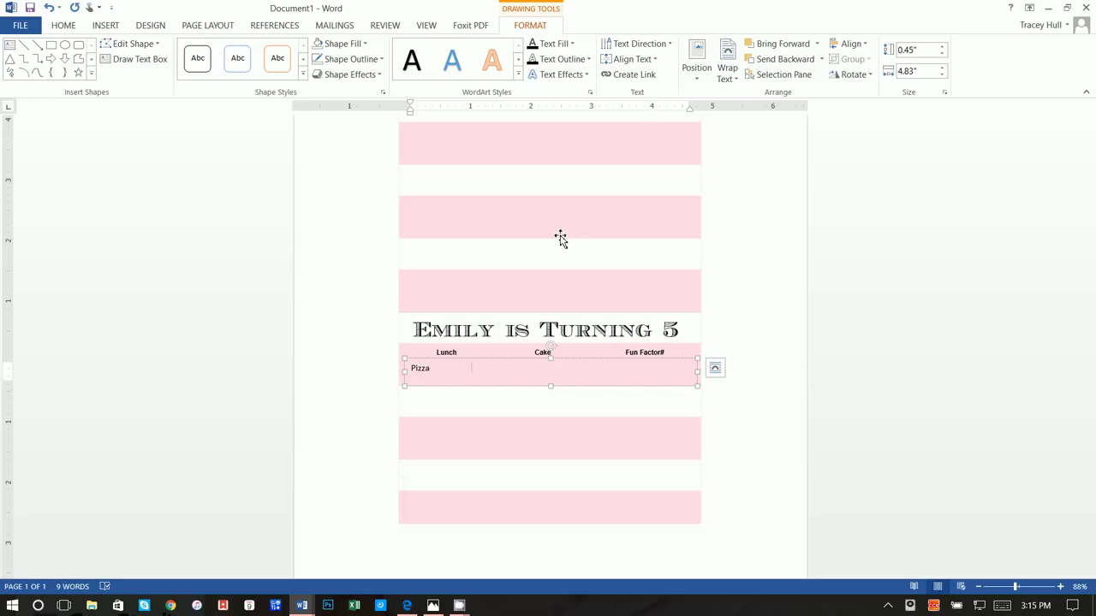
text(es)
text(65422663)
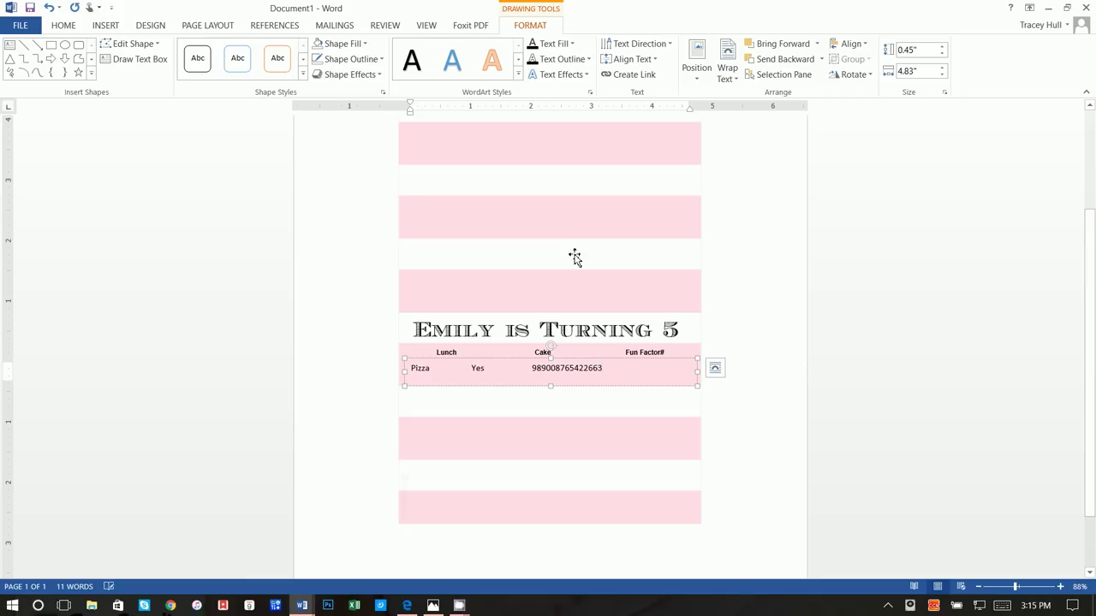
- Format the Pizza, Yes and number line in the Passport font and center it
drag(610, 368, 410, 371)
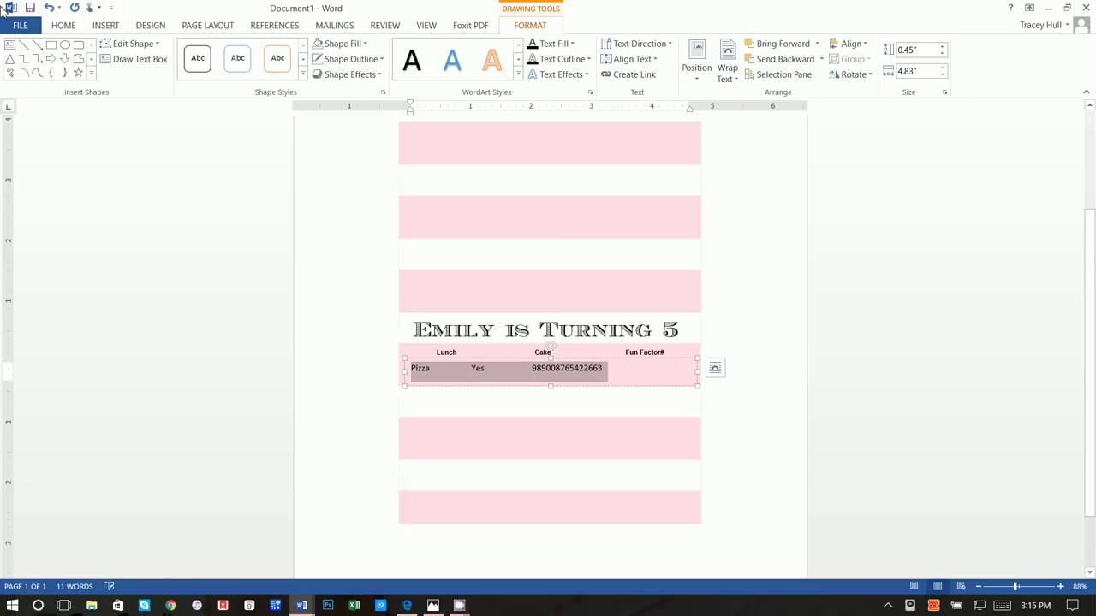
click(64, 25)
click(167, 49)
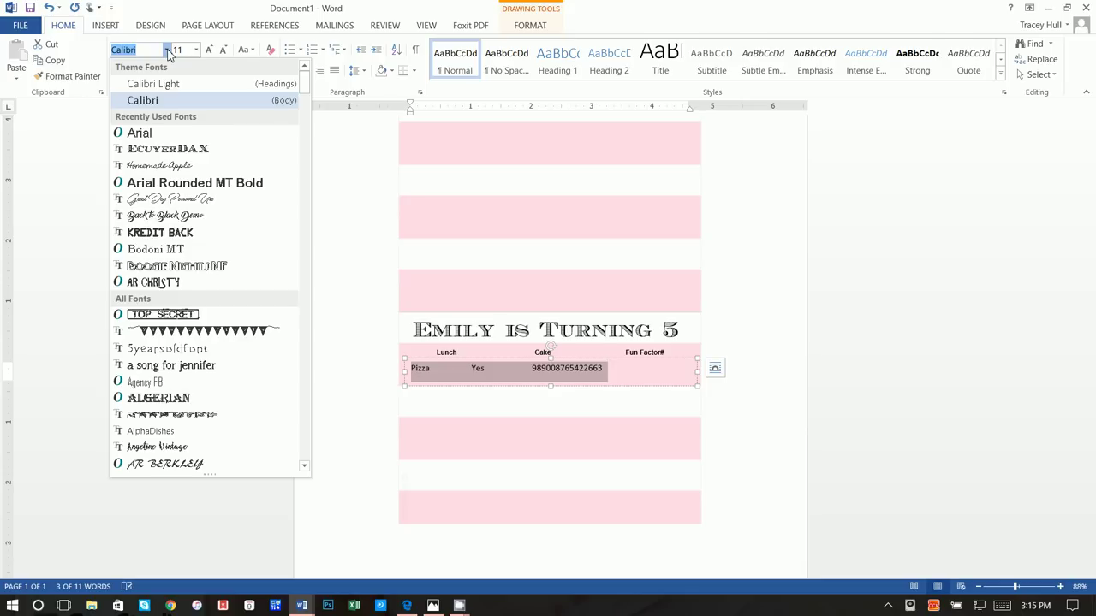
text(Passport)
key(Return)
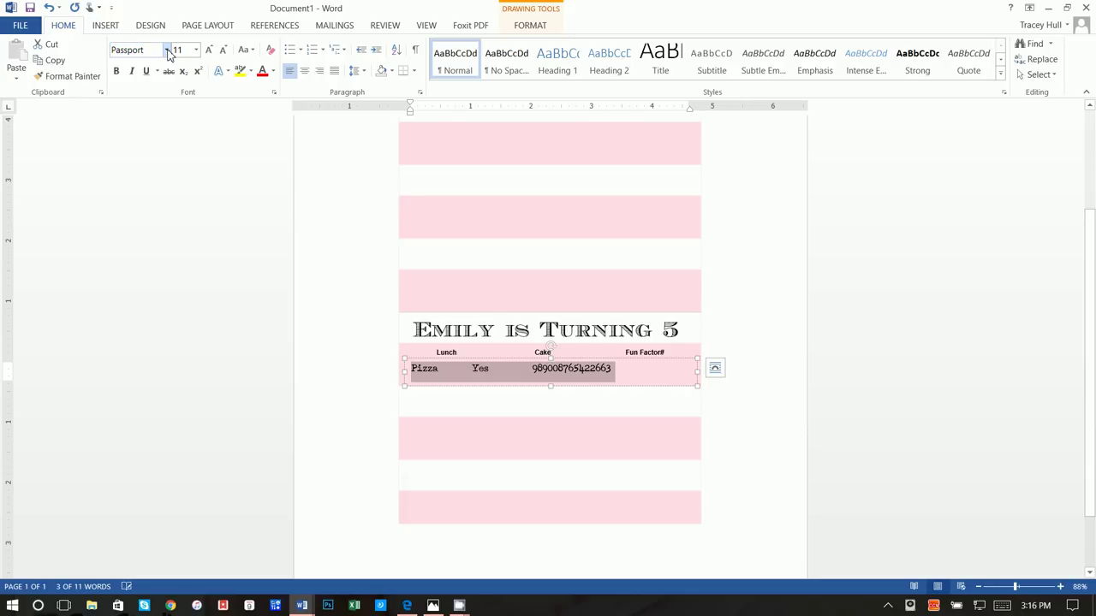
click(304, 70)
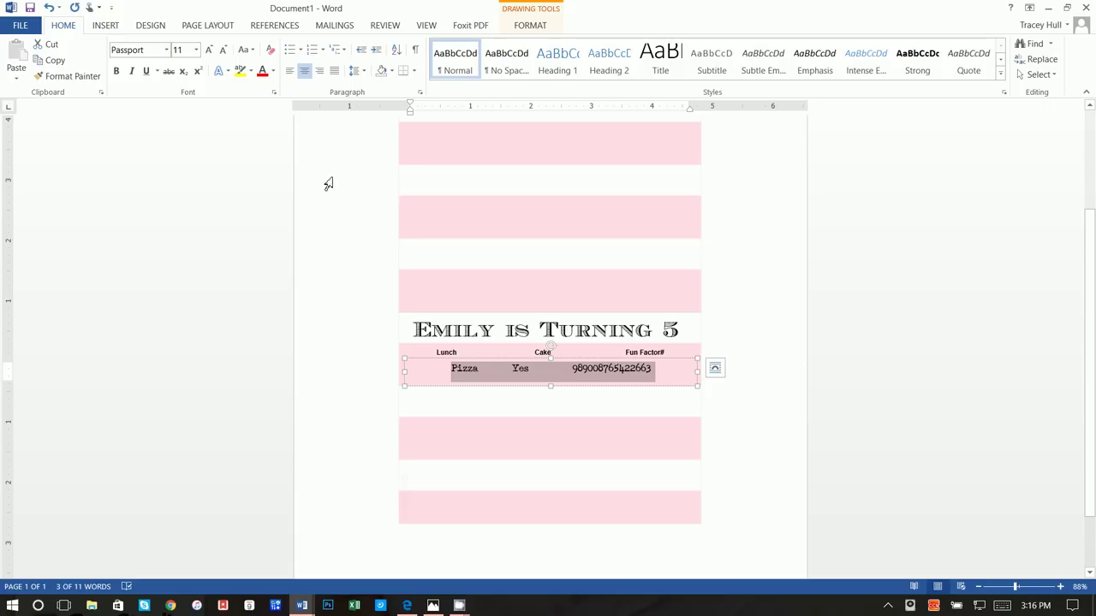
- Widen the tab spacing between the values so that "Yes" sits under Cake and the number under Fun Factor#
click(485, 369)
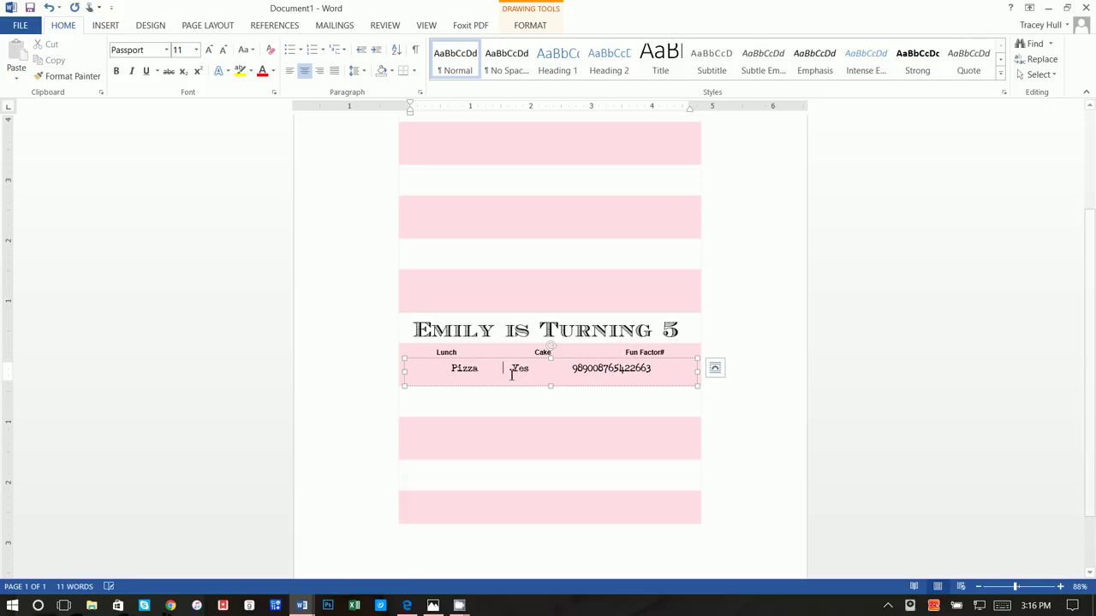
key(Tab)
click(579, 370)
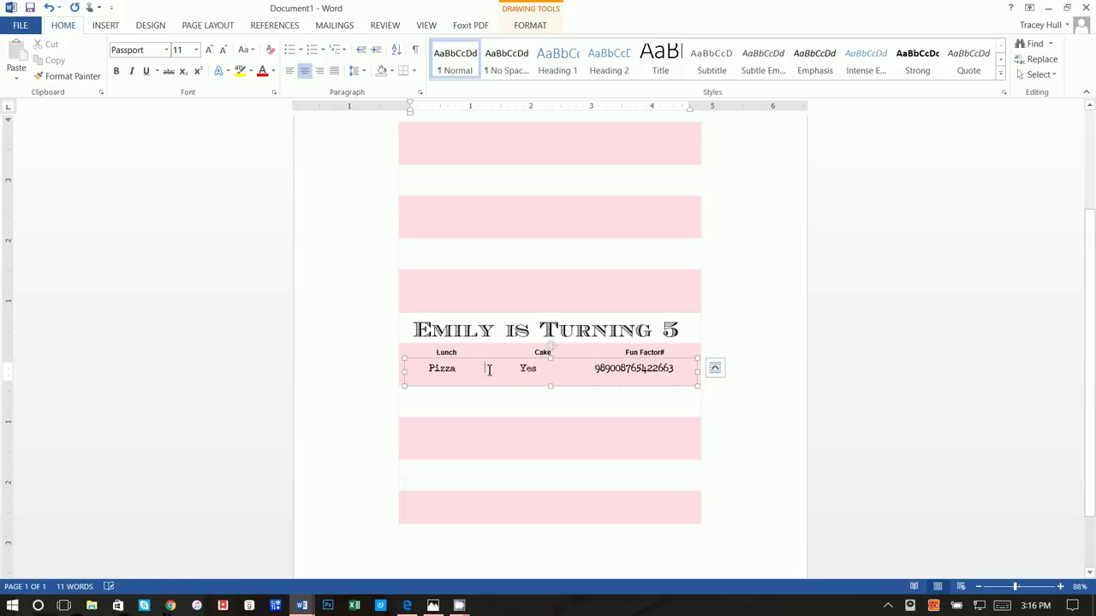
drag(519, 358, 525, 364)
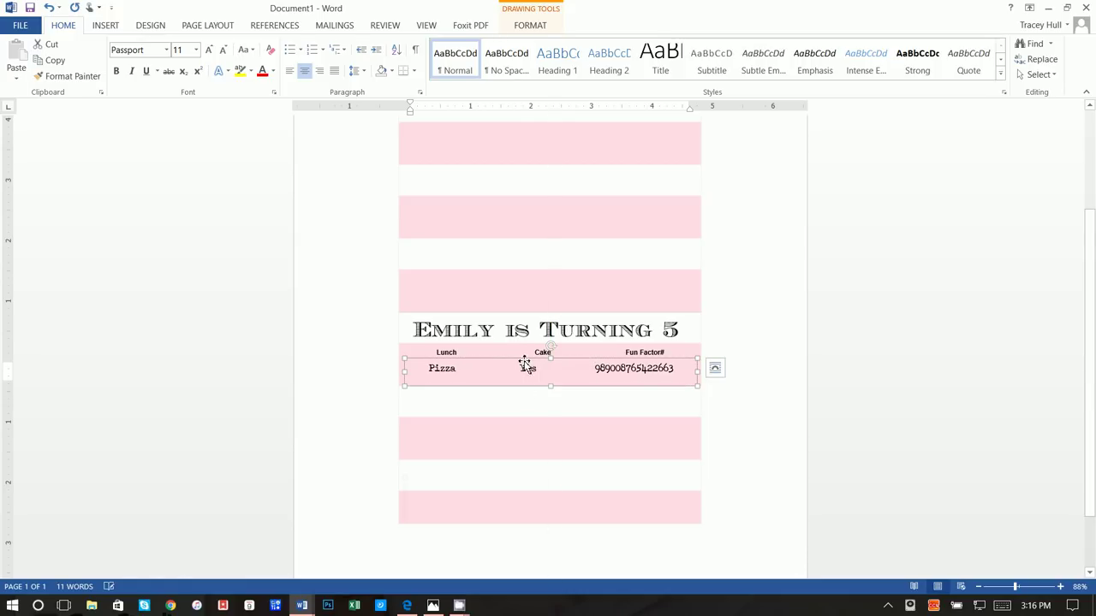
click(512, 368)
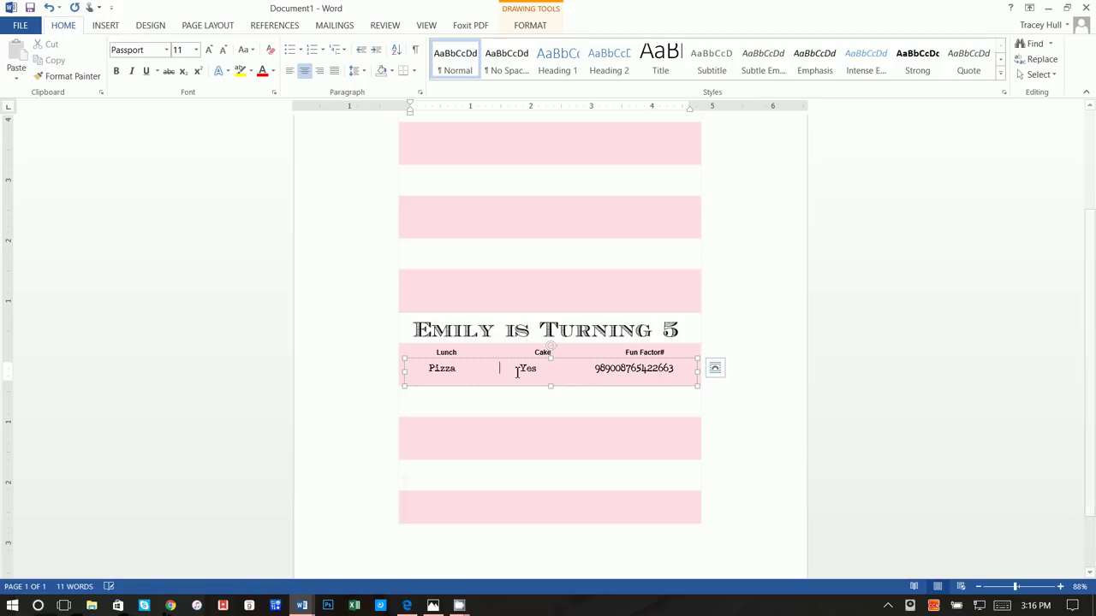
key(Tab)
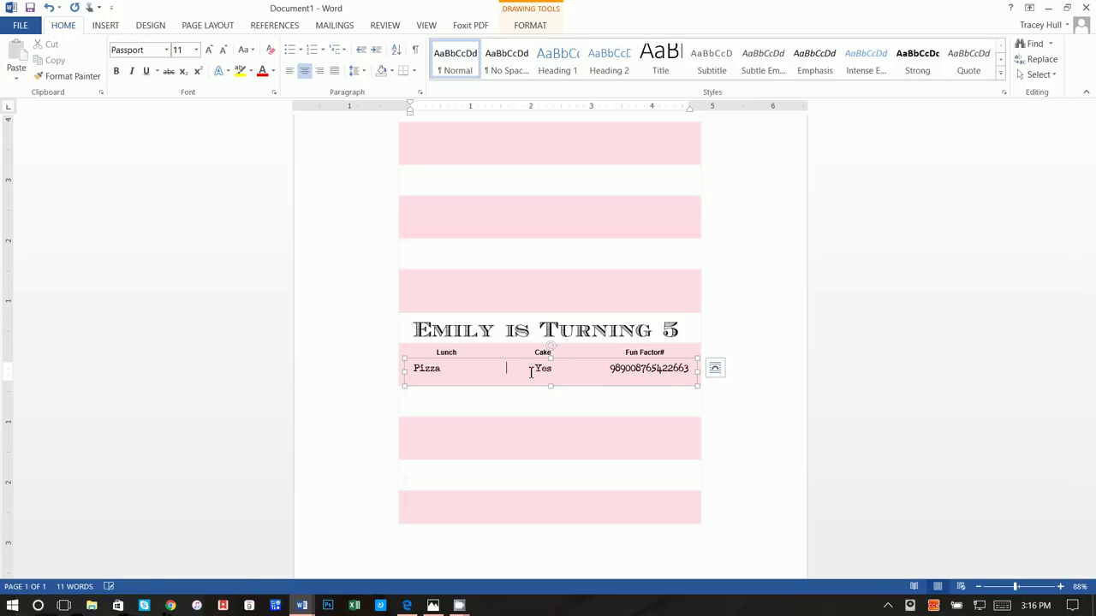
- Adjust the spacing around "Pizza" so that it lines up under the Lunch label
click(409, 370)
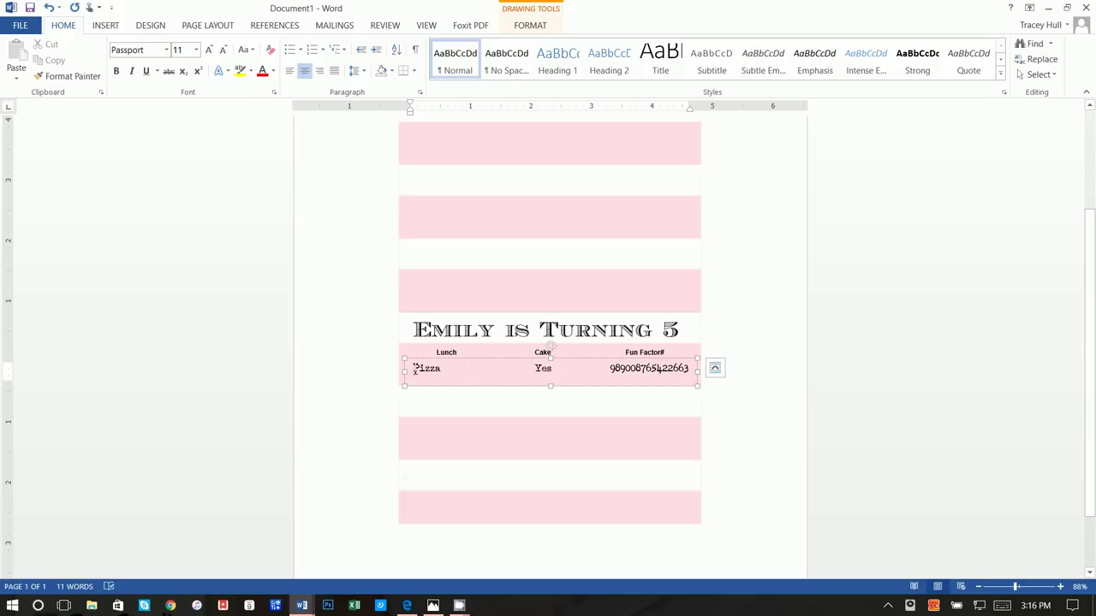
key(Tab)
key(BackSpace)
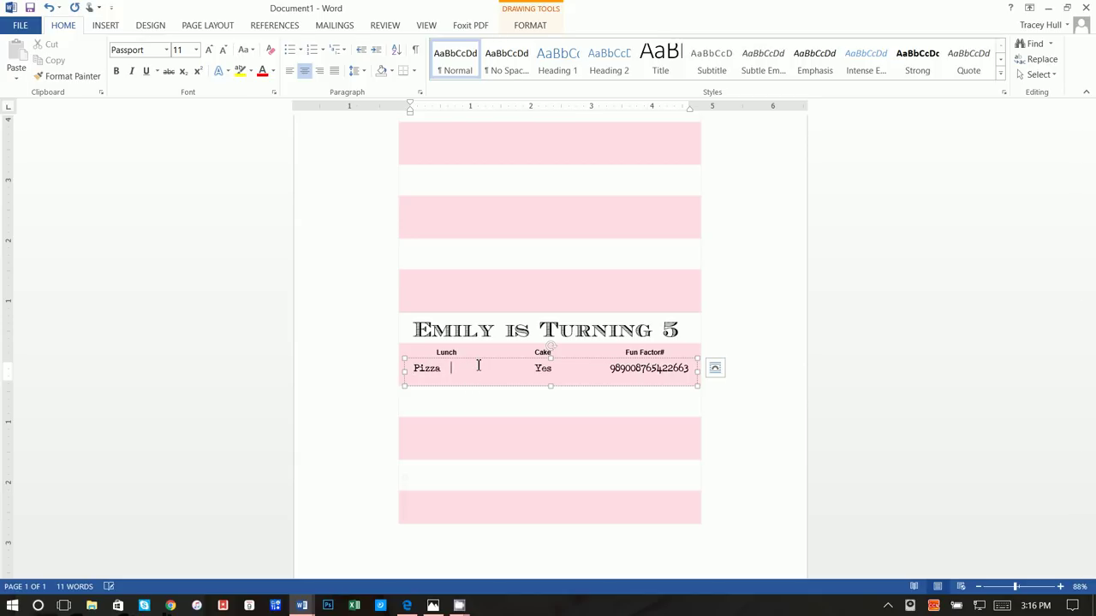
key(BackSpace)
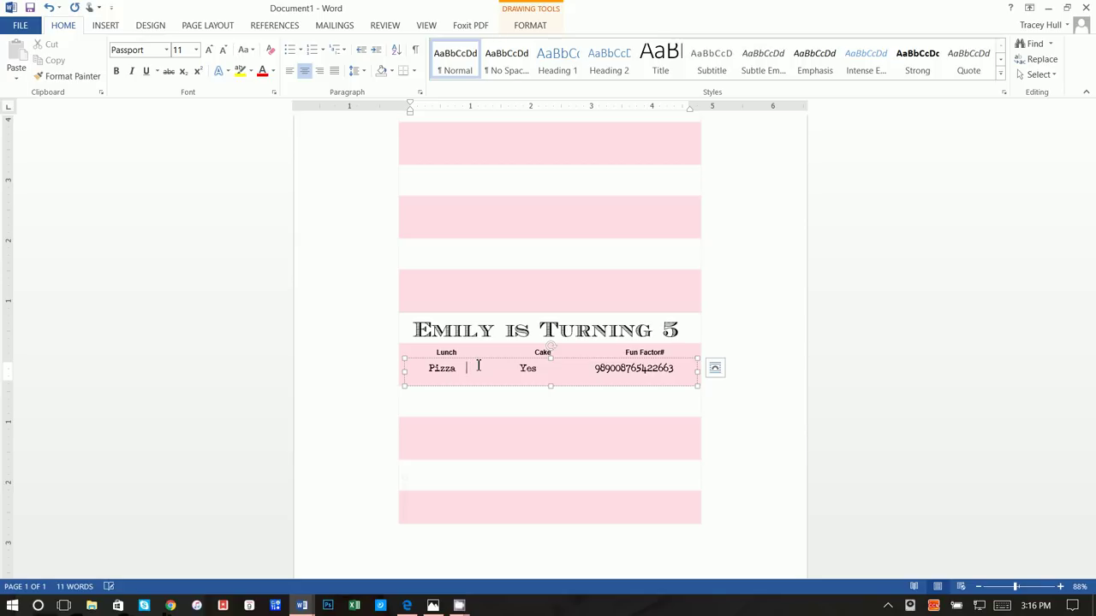
key(BackSpace)
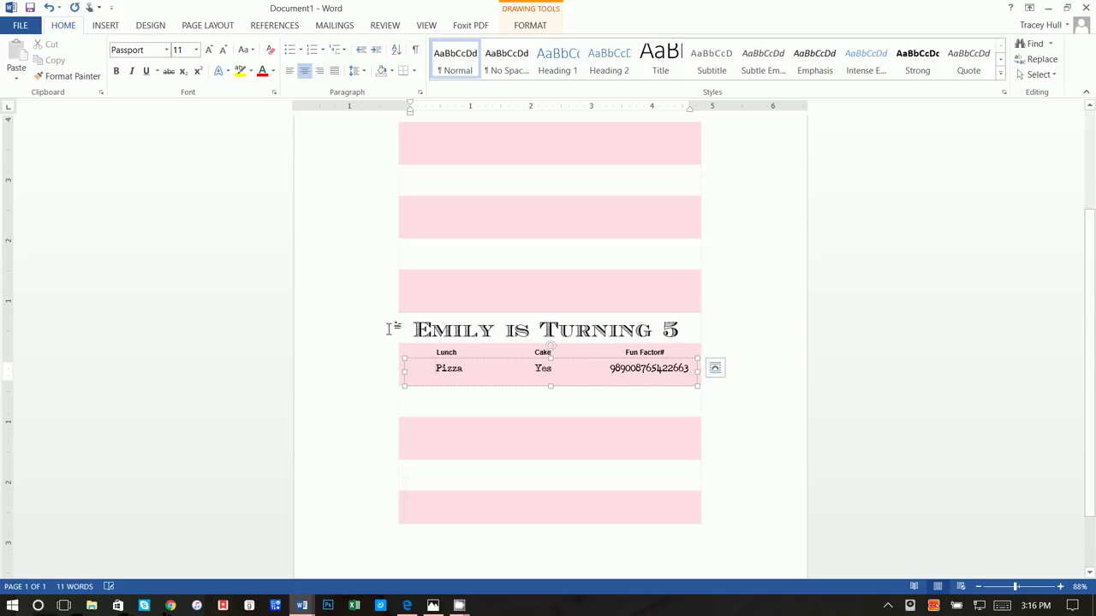
click(845, 461)
scroll(845, 461, down, 2)
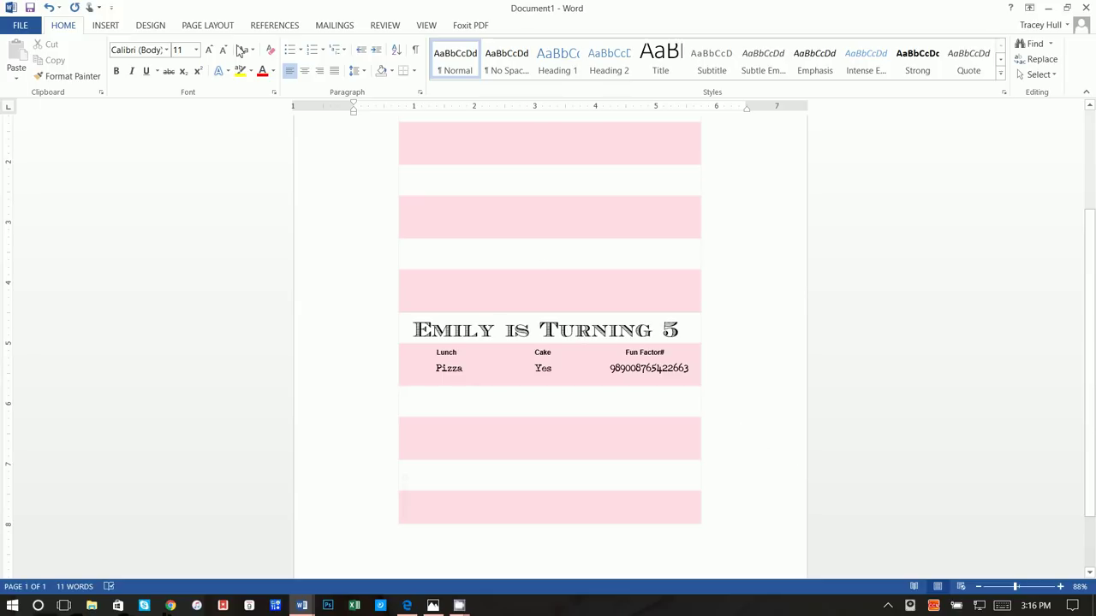
click(113, 29)
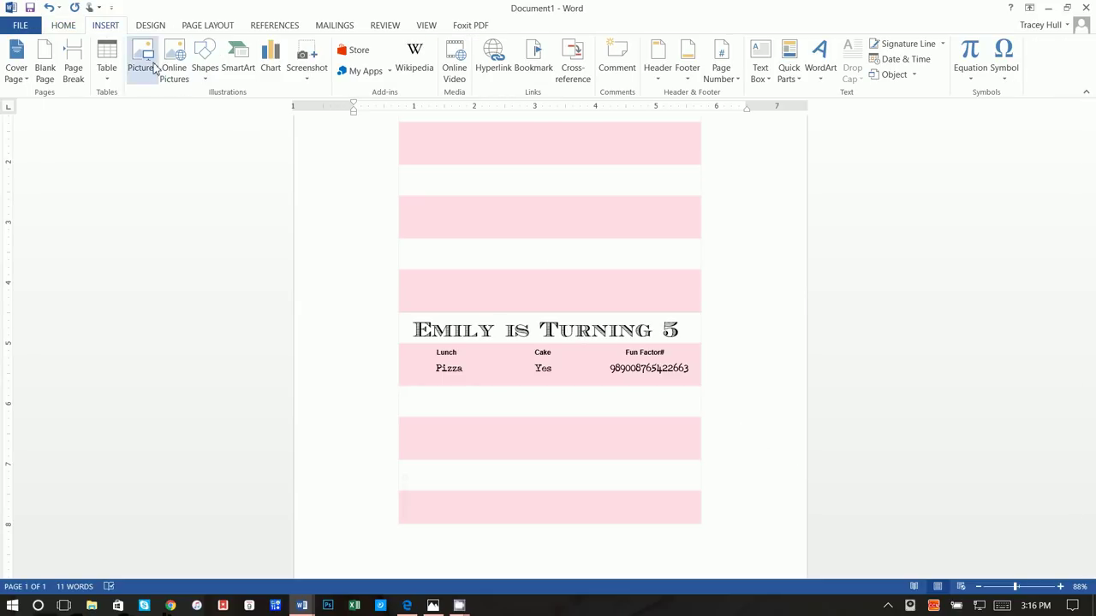
click(147, 61)
click(485, 116)
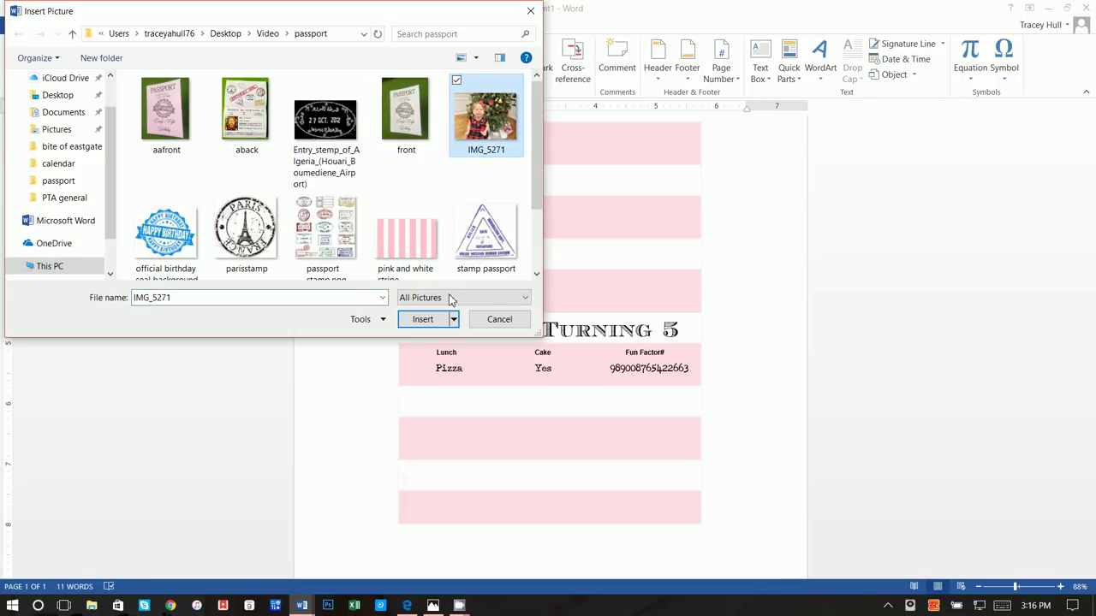
click(423, 318)
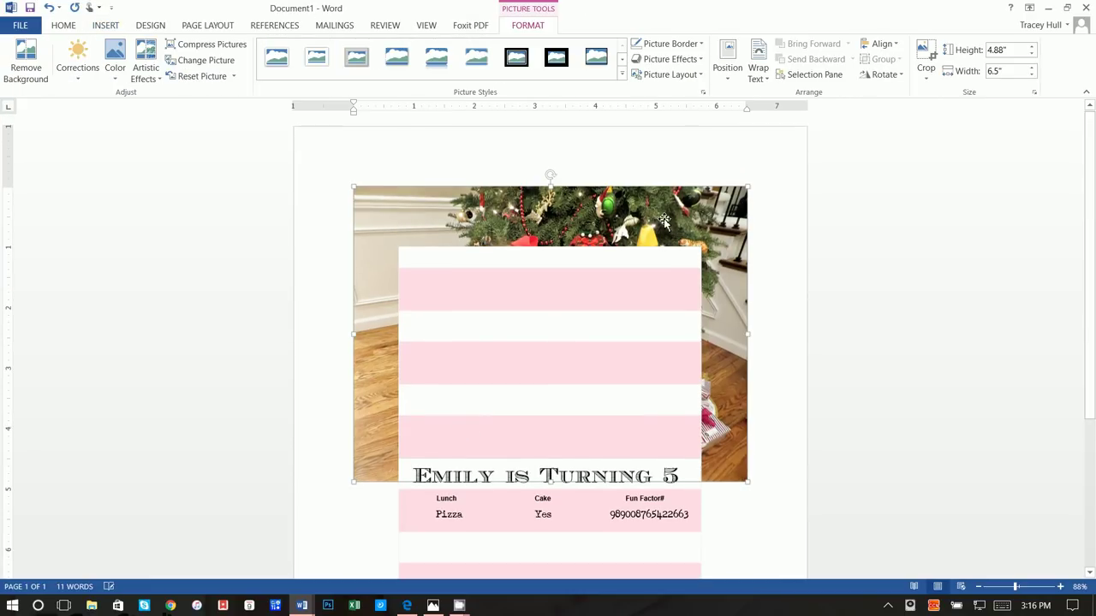
click(771, 198)
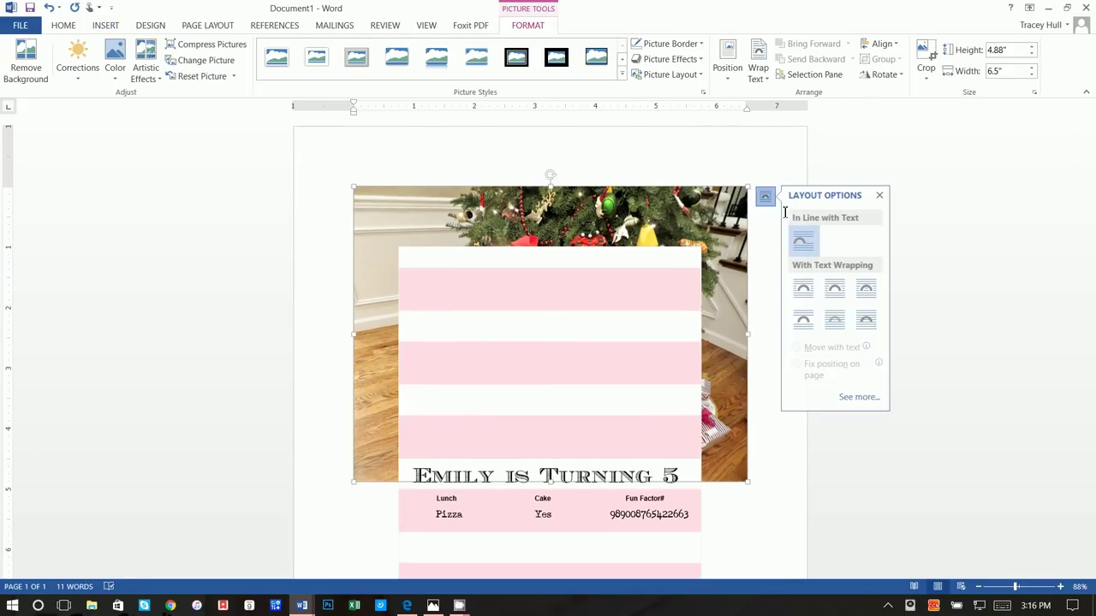
click(867, 320)
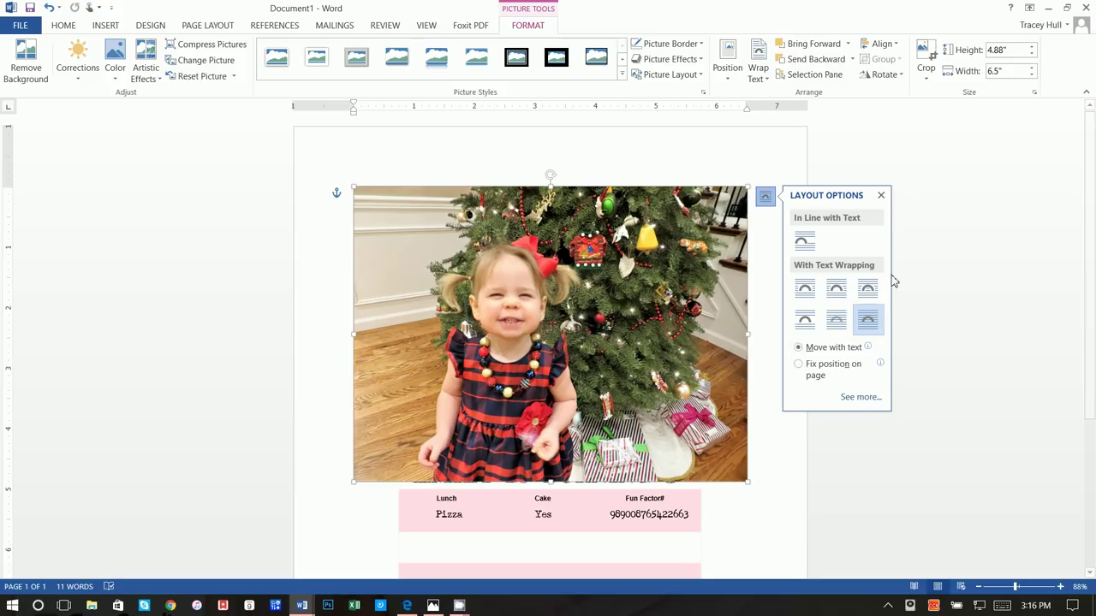
click(881, 195)
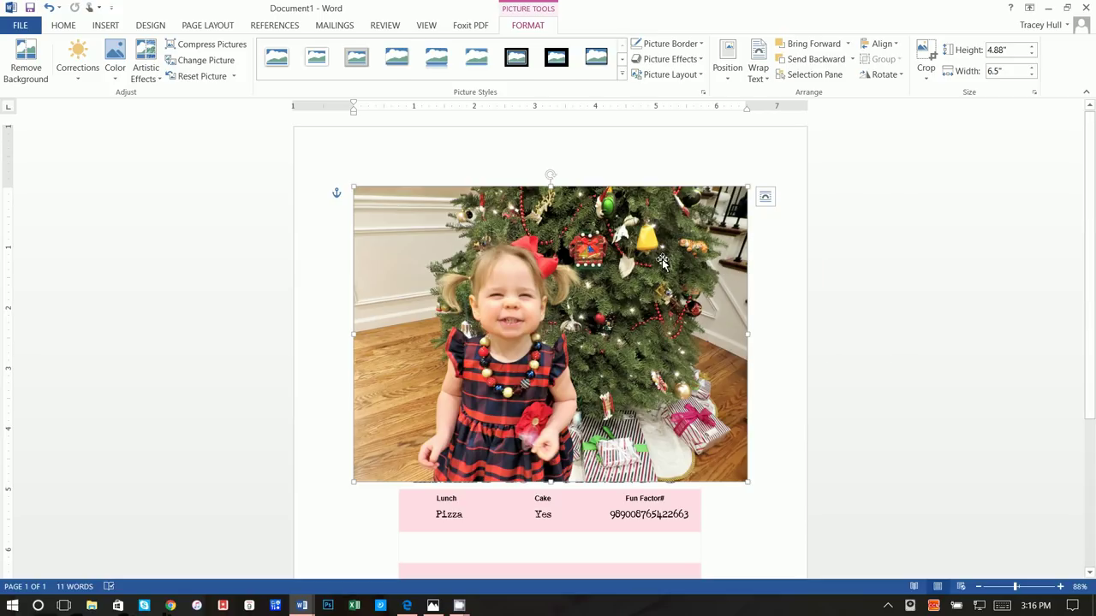
drag(662, 261, 663, 262)
key(Delete)
- Insert the picture IMG_5271 and set its text wrapping to In Front of Text
click(116, 25)
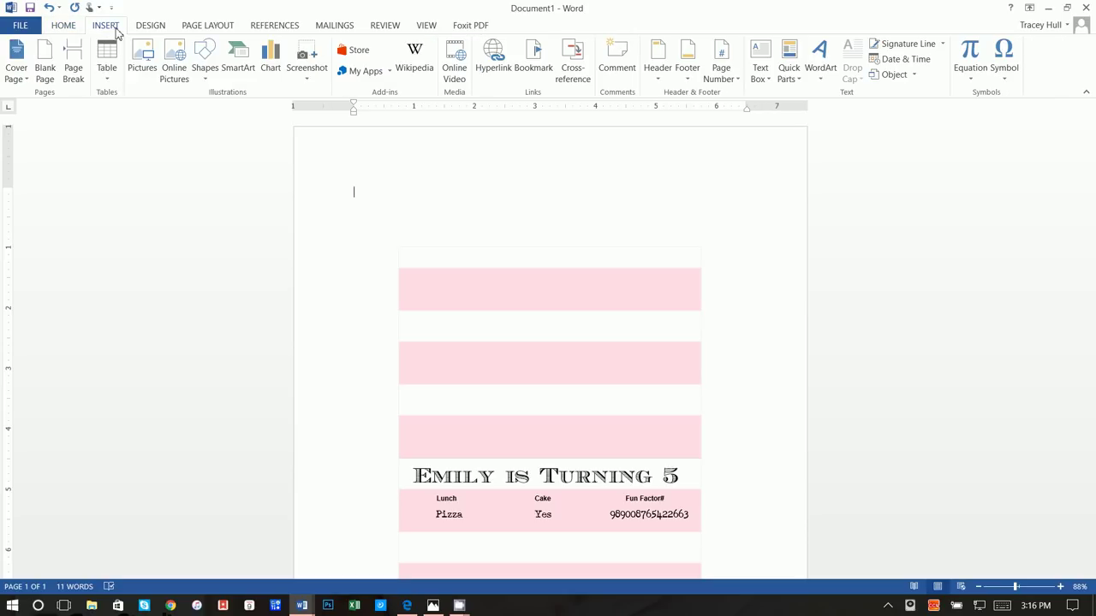
click(152, 71)
click(485, 116)
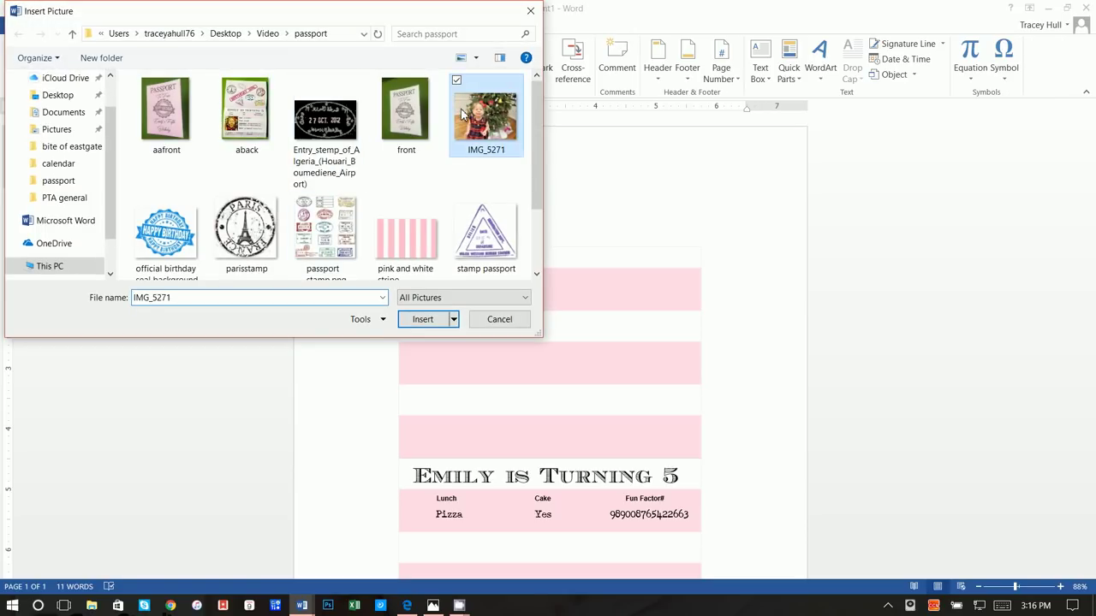
click(420, 319)
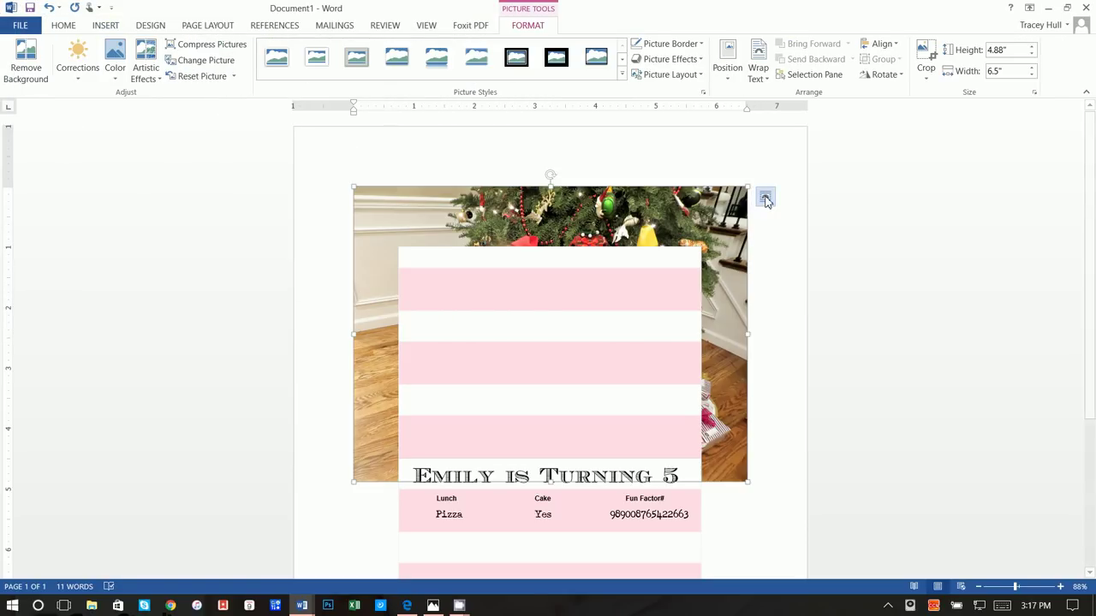
click(765, 199)
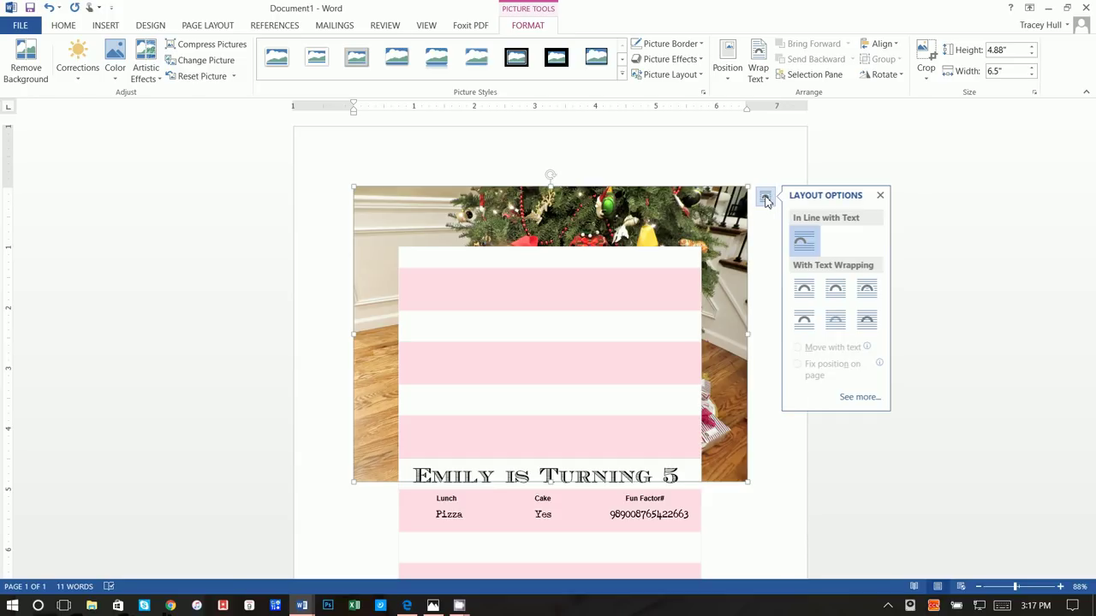
click(866, 321)
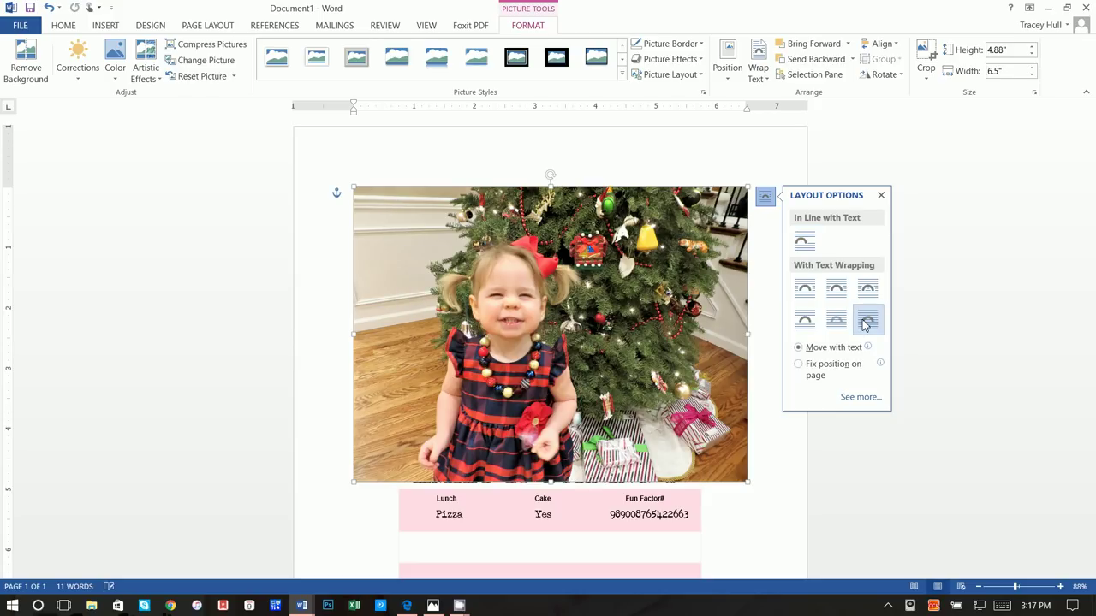
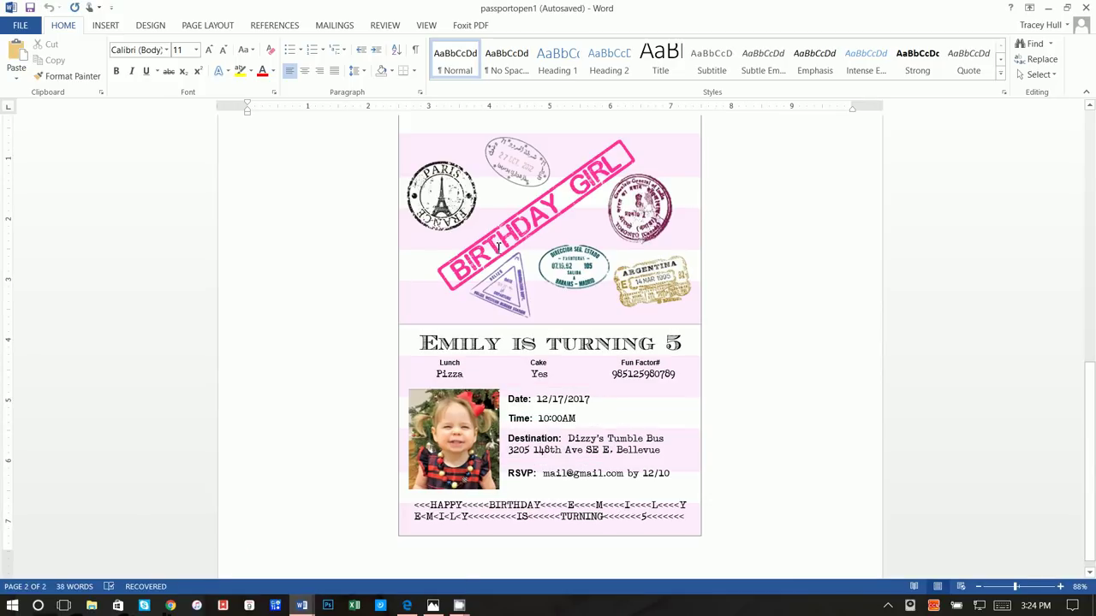
- Switch from the finished passportopen1 sample back to the Document1 invitation
click(407, 606)
click(406, 608)
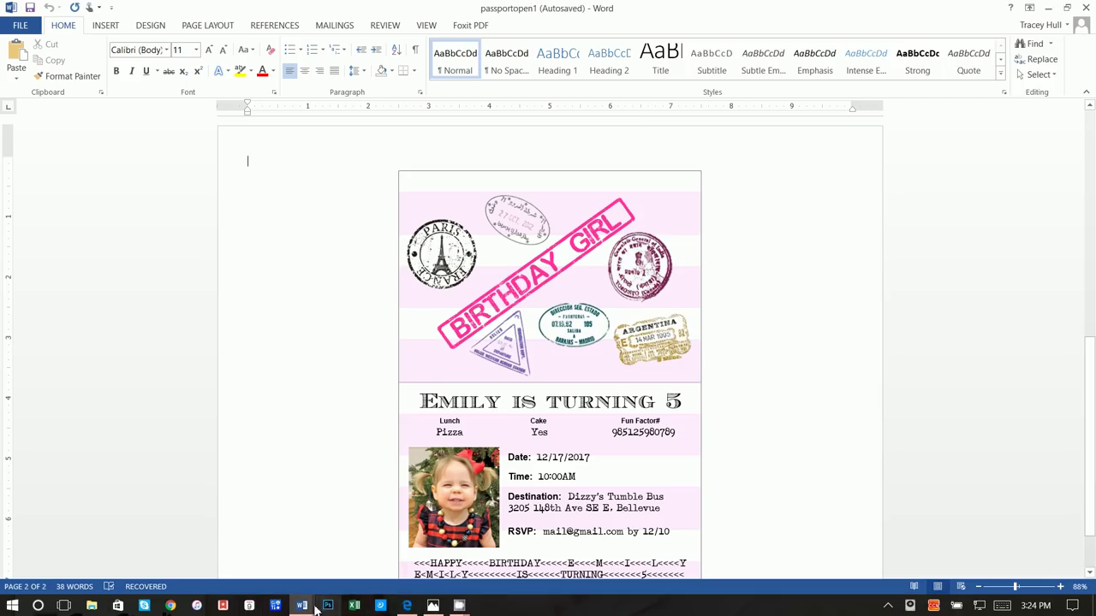
mouse_move(302, 607)
click(402, 548)
scroll(492, 224, up, 1)
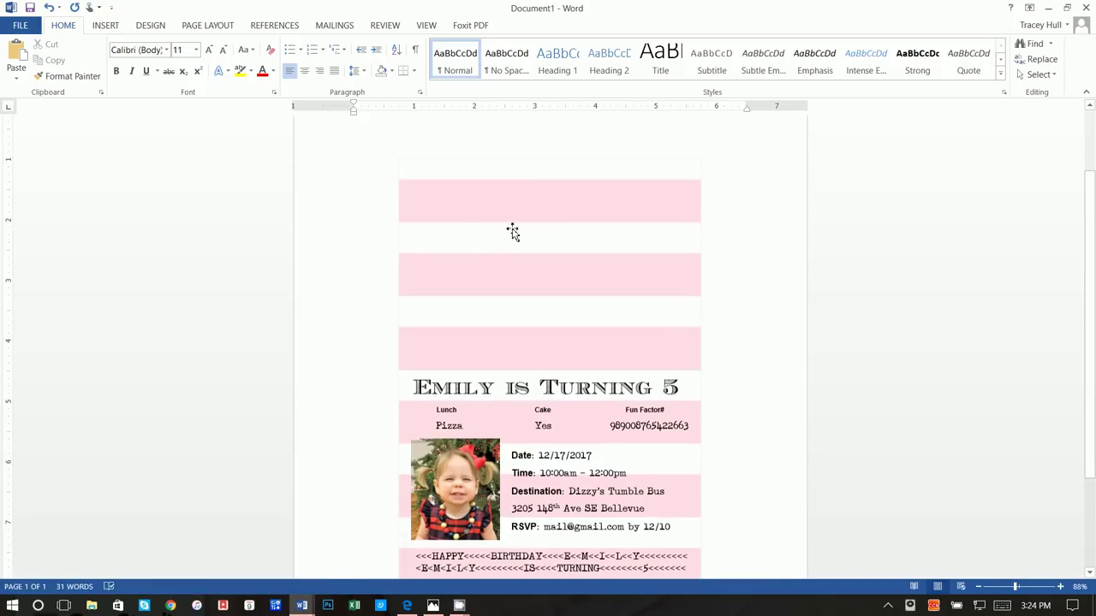
- Draw a text box about 4.26" wide and 0.96" high across the upper stripes and enter "[BIRTHDAY GIRL]" in it
click(106, 24)
click(760, 53)
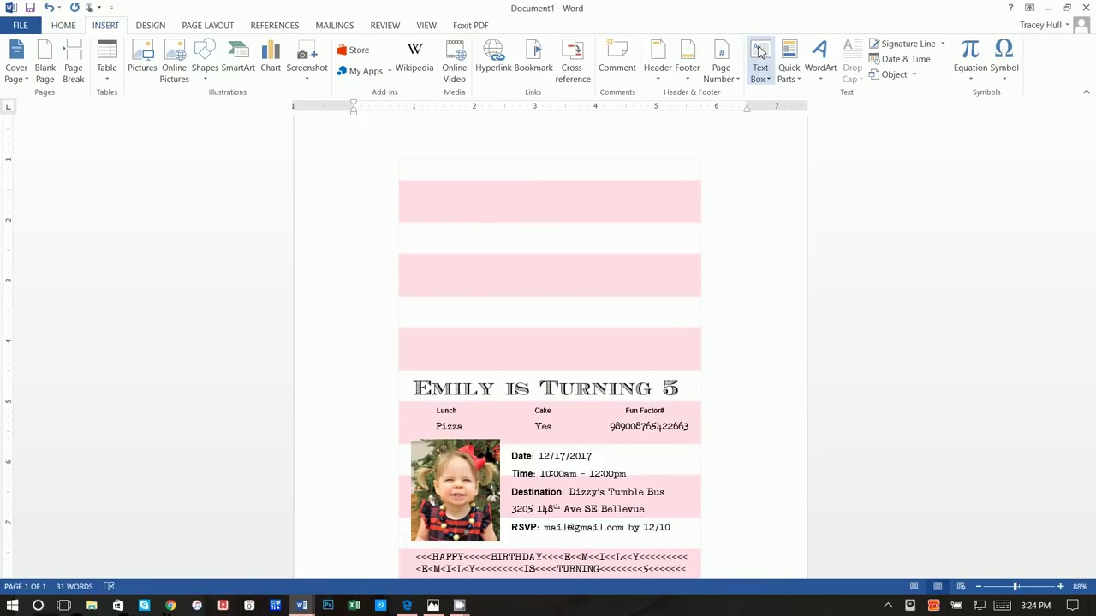
click(796, 383)
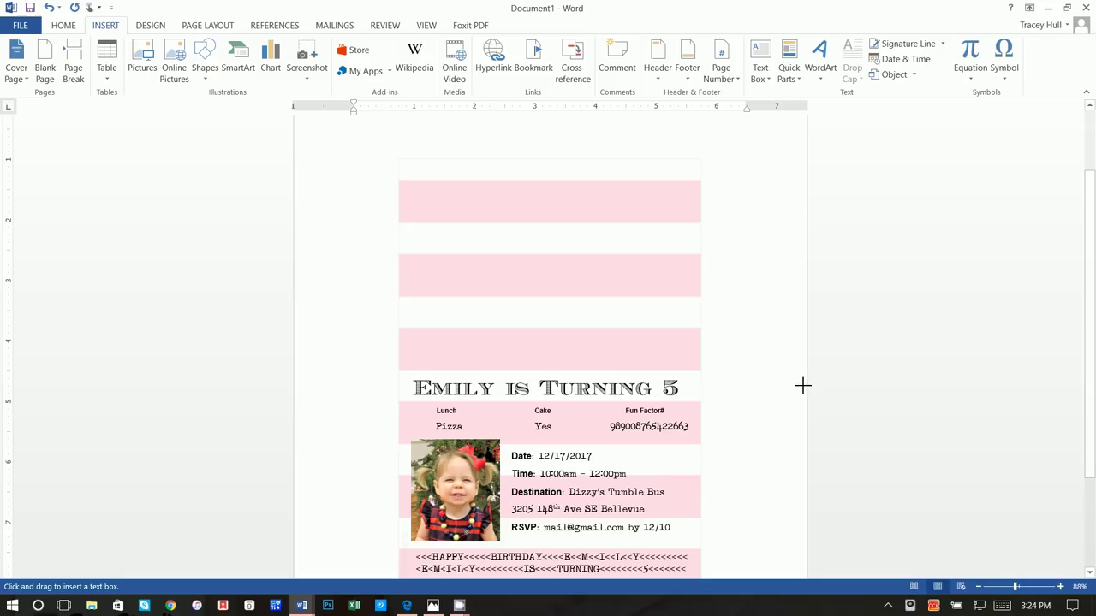
mouse_move(445, 220)
mouse_down()
mouse_move(685, 291)
mouse_move(704, 279)
mouse_up()
drag(605, 225, 559, 227)
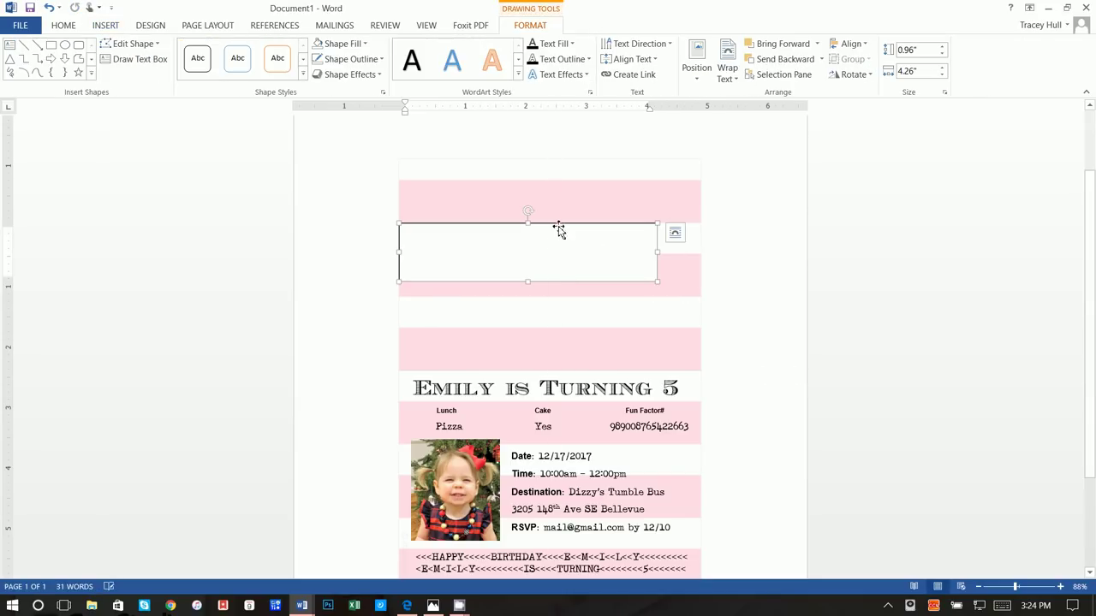
text(BIRTHDAY GIRL)
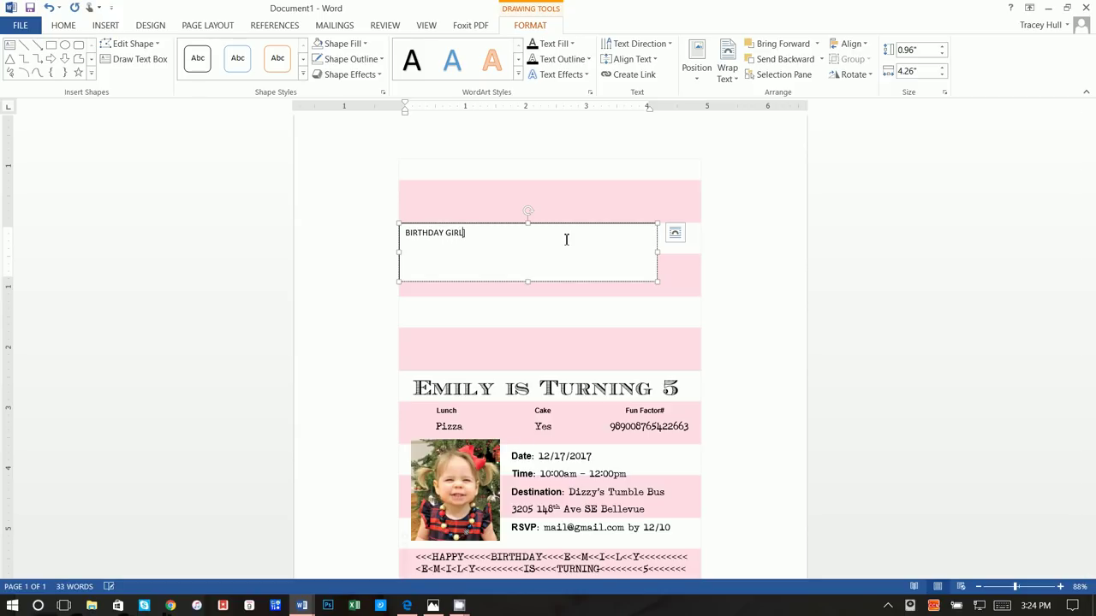
text([)
- Remove the fill and outline of the "[BIRTHDAY GIRL]" text box
click(615, 224)
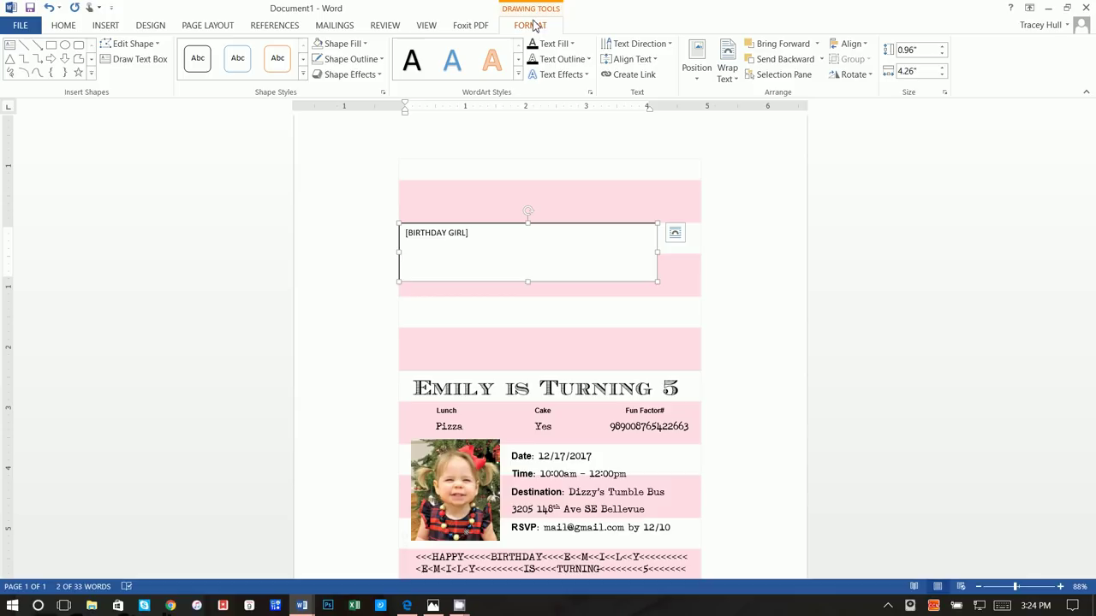
click(319, 44)
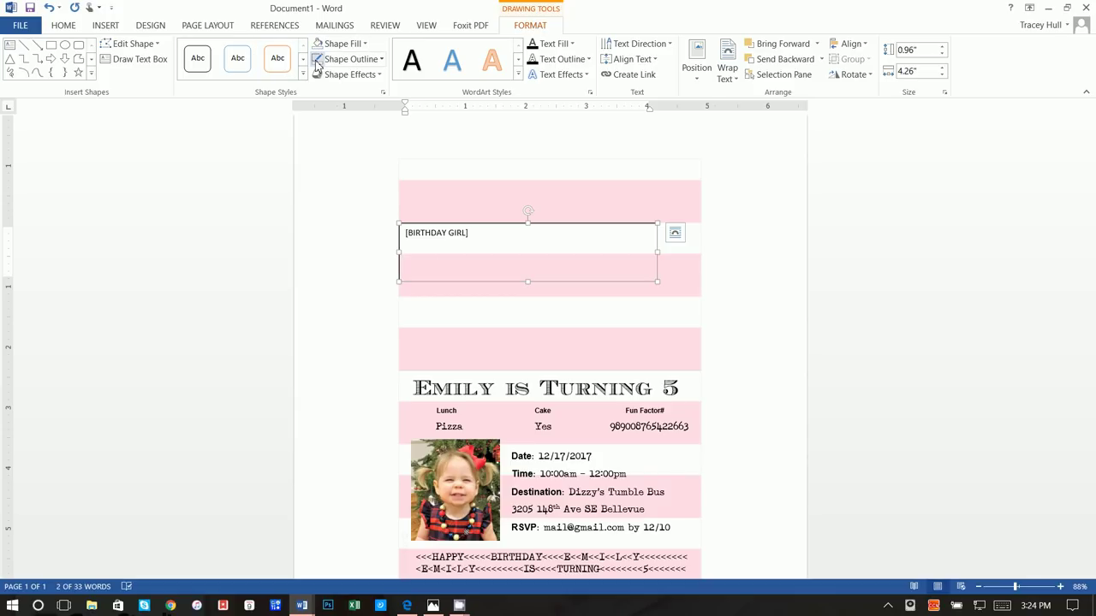
click(317, 60)
- Format the "[BIRTHDAY GIRL]" text in the TOP SECRET stamp font at size 40
drag(496, 237, 366, 228)
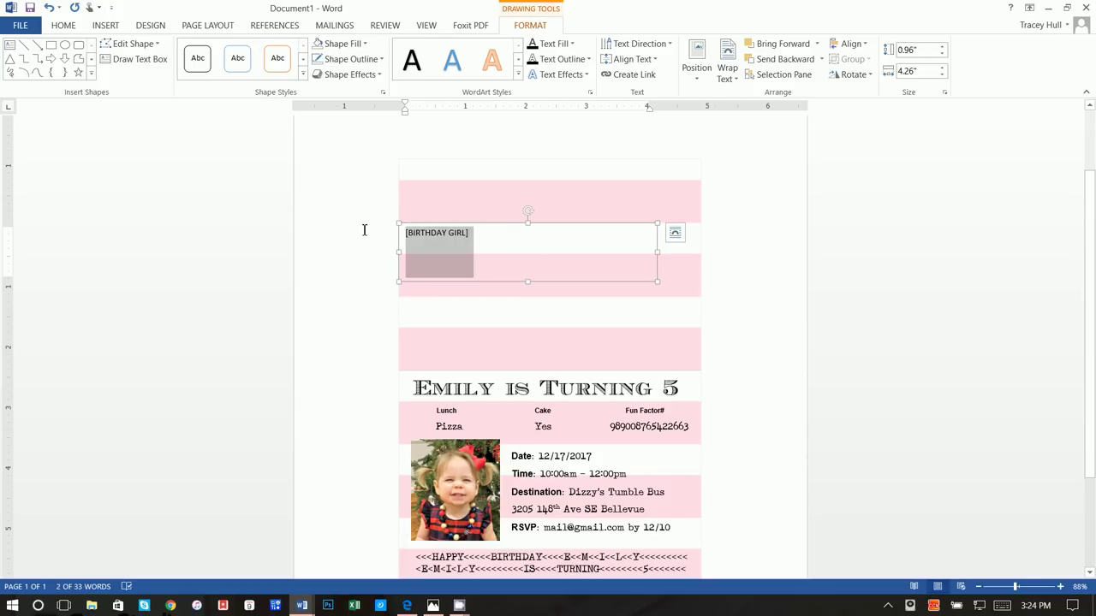
click(73, 25)
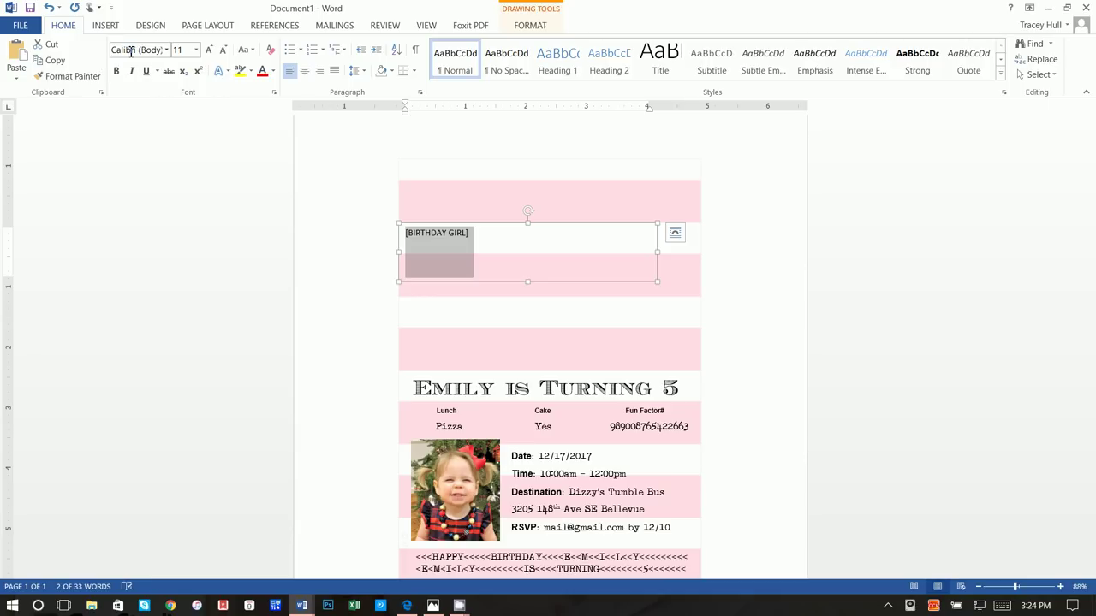
click(131, 50)
text(Tip)
click(166, 49)
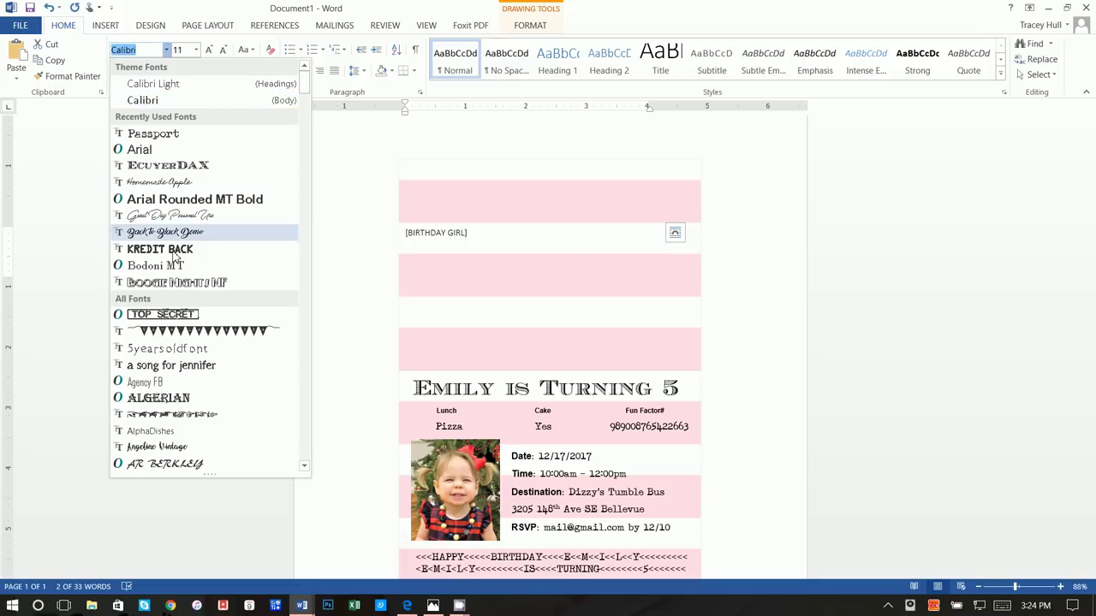
click(188, 316)
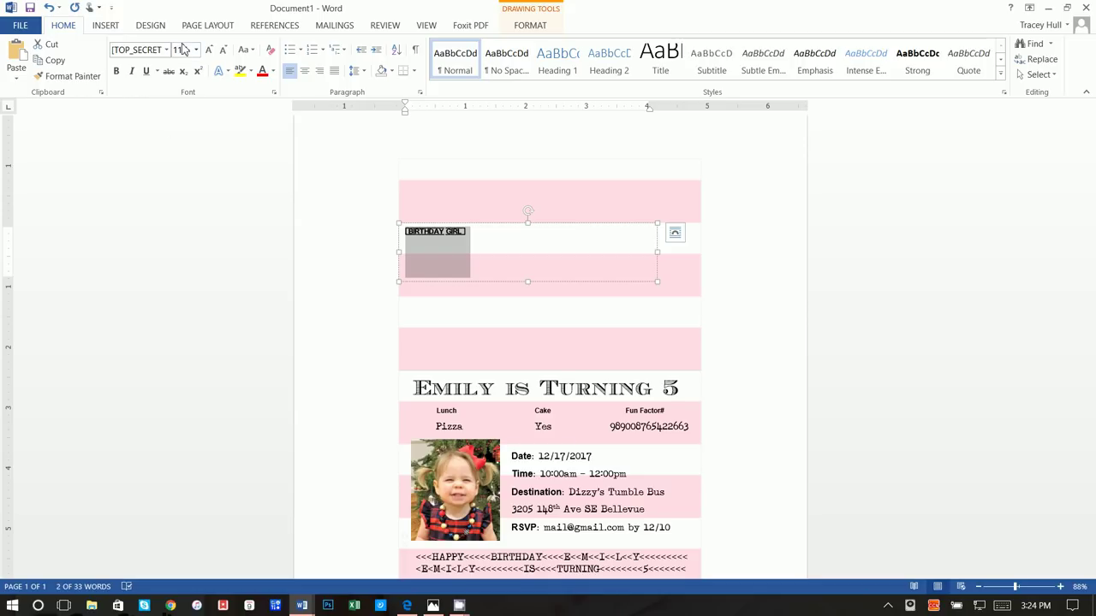
click(185, 49)
text(40)
key(Return)
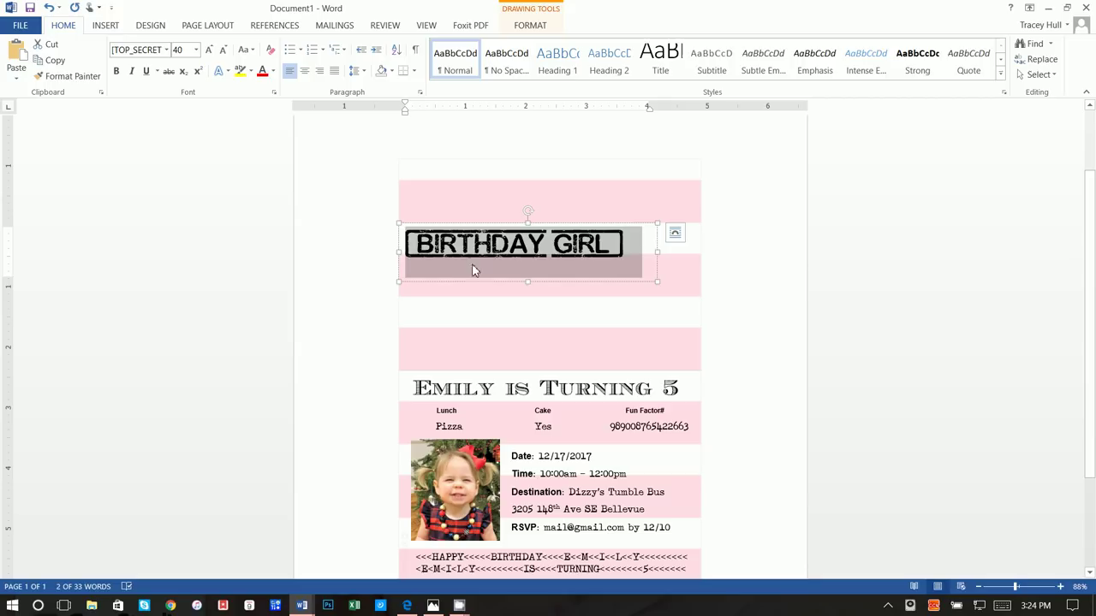
- Close the gap in the stamp frame between BIRTHDAY and GIRL and tilt the stamp diagonally upward across the upper stripes
click(555, 250)
key(BackSpace)
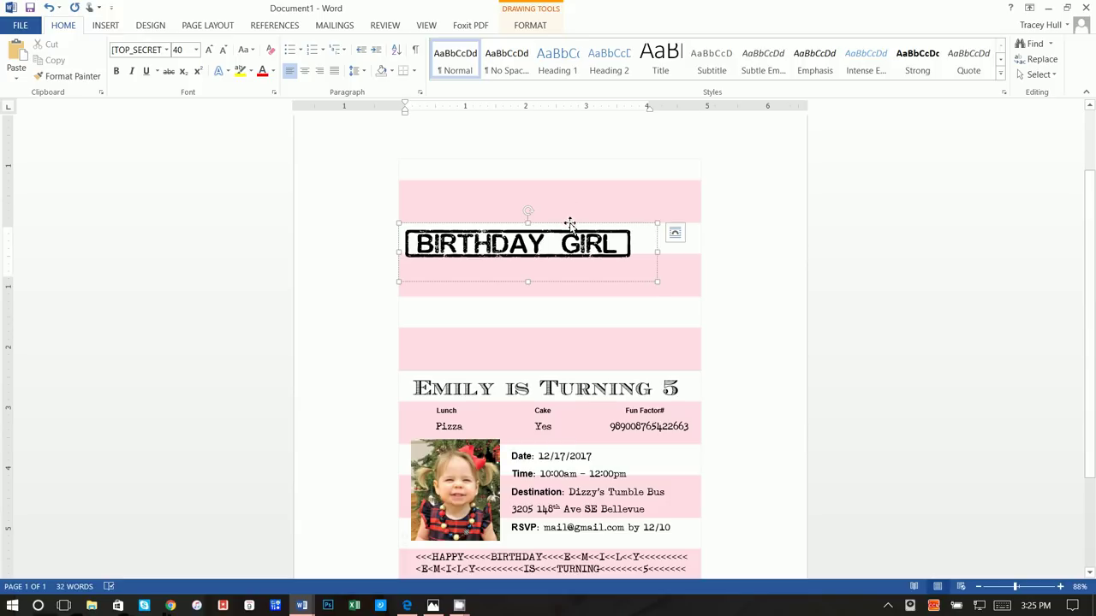
drag(570, 223, 537, 249)
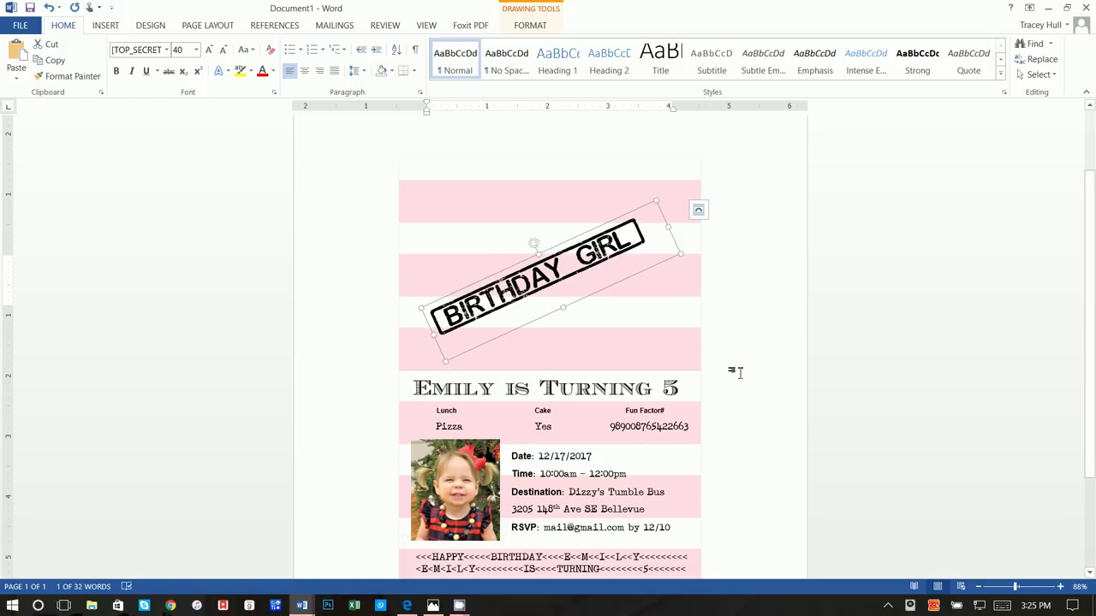
- Capture the screen showing the invitation, open Paint and paste the screenshot into a blank canvas
scroll(734, 372, down, 1)
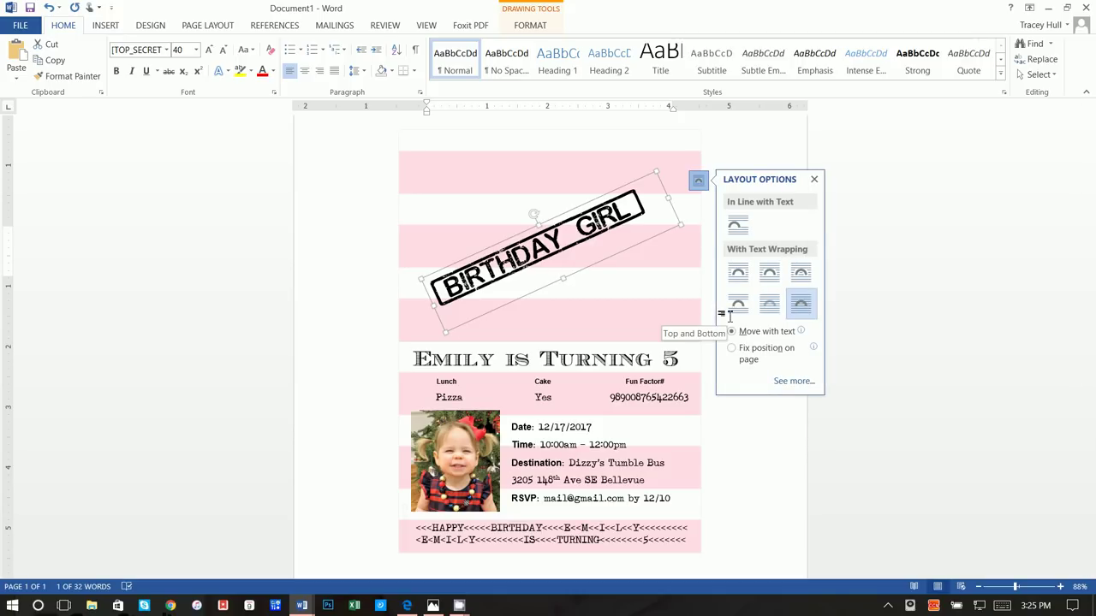
click(851, 404)
key(Return)
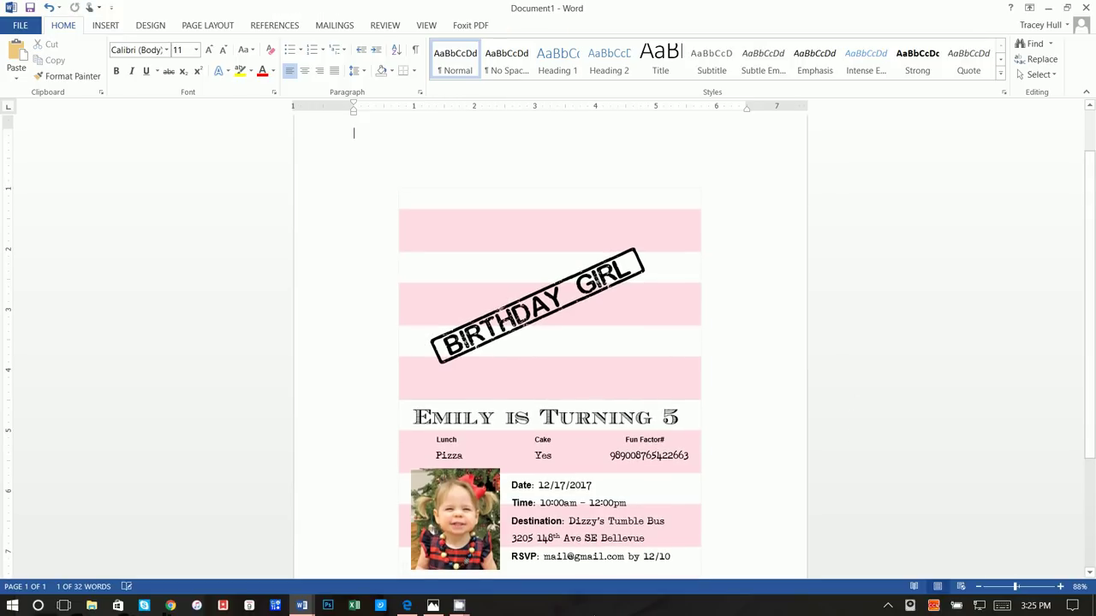
click(39, 607)
text(p)
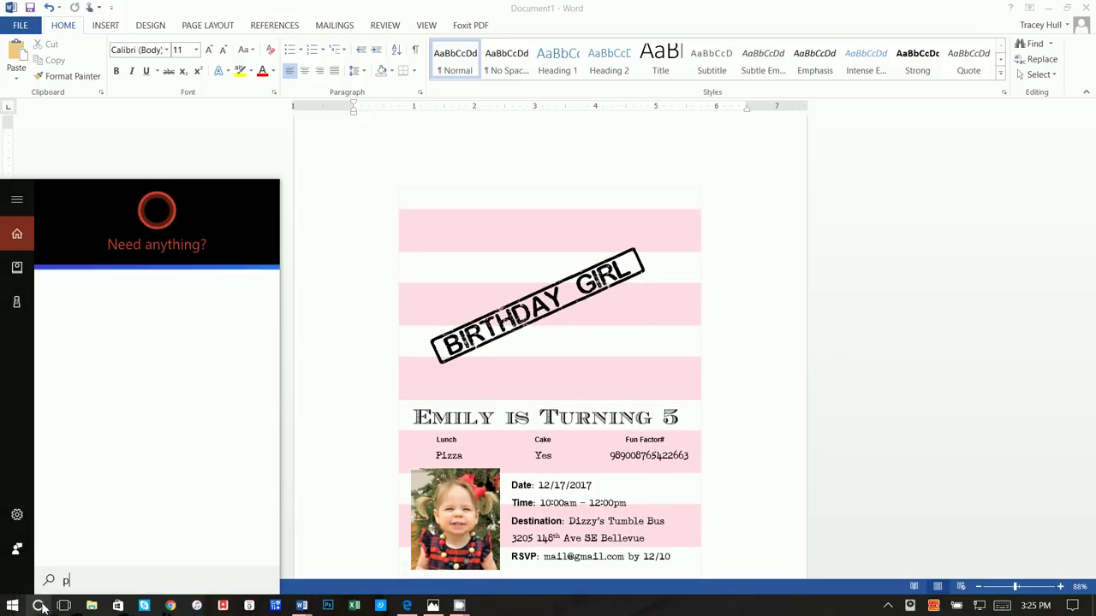
text(aint)
key(Return)
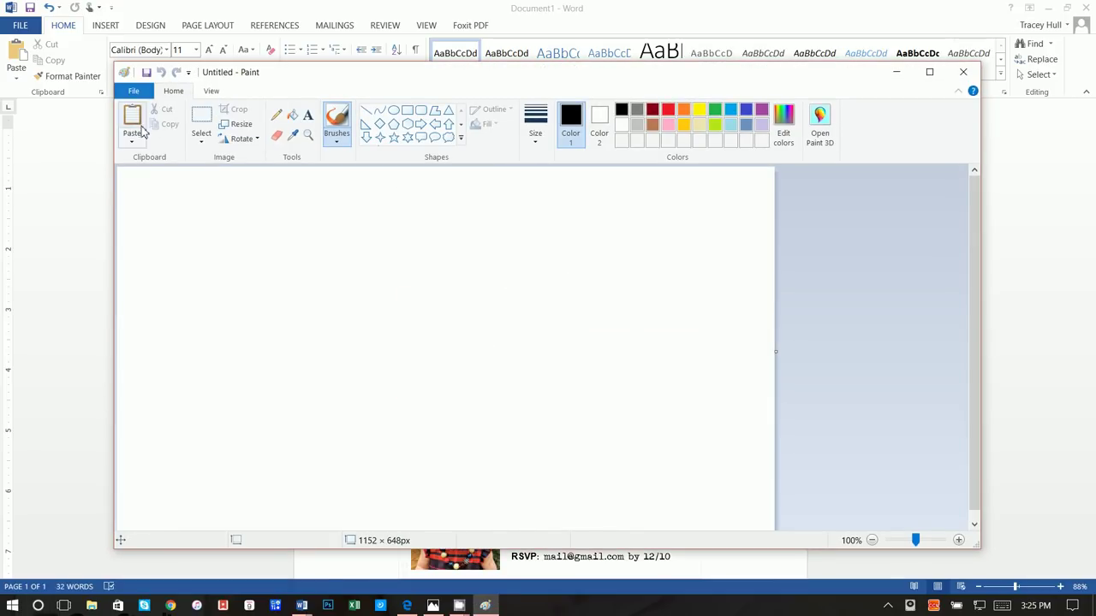
click(142, 128)
- Sample the pink of the invitation's top stripe as Color 1 with the Color picker
scroll(520, 384, down, 7)
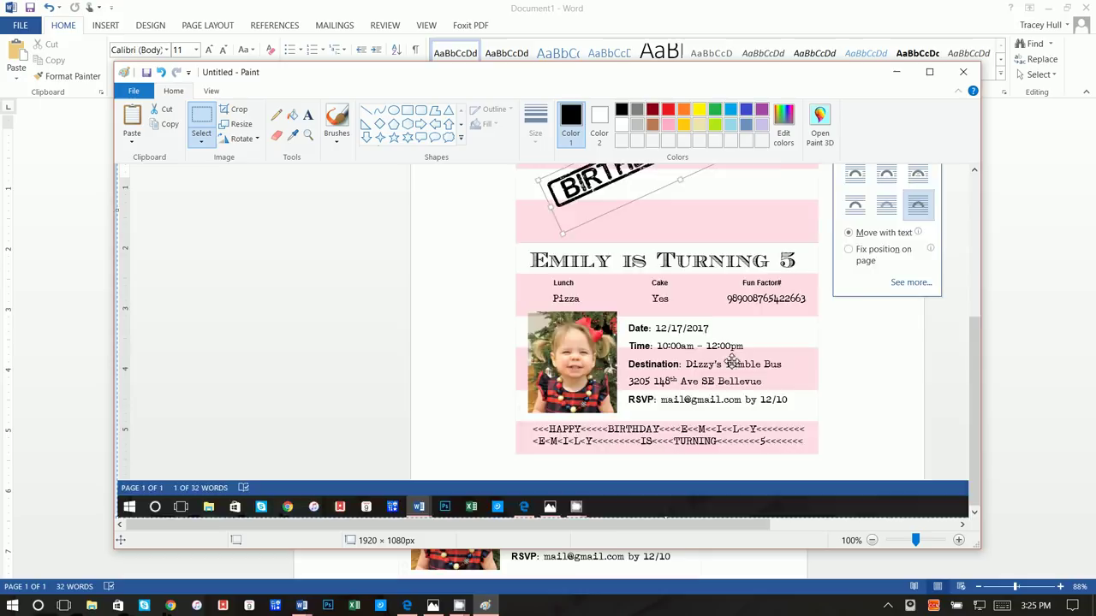
scroll(731, 361, up, 3)
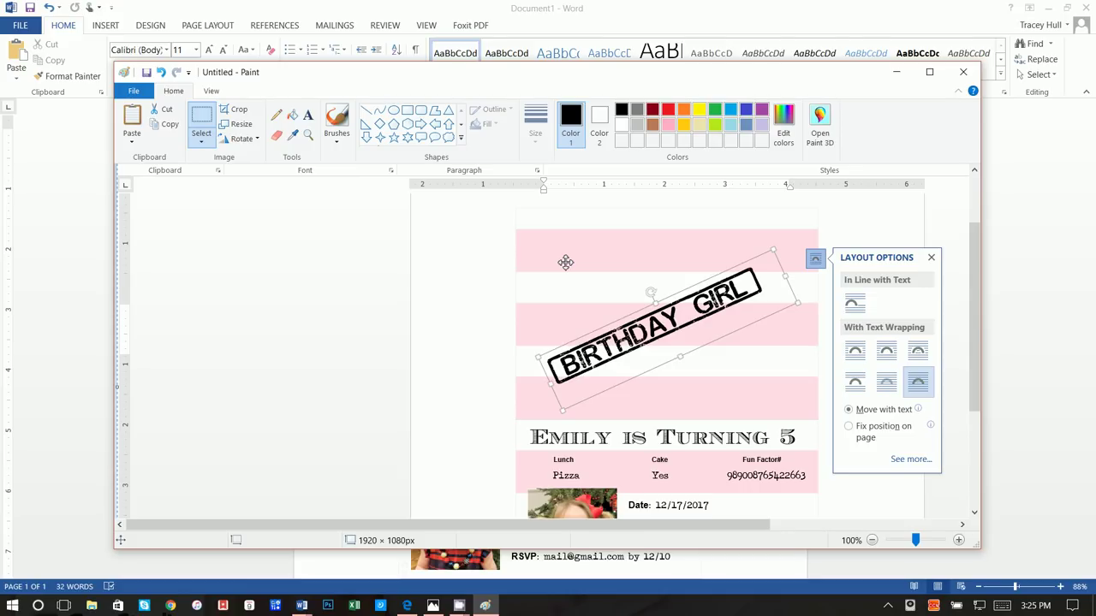
click(293, 134)
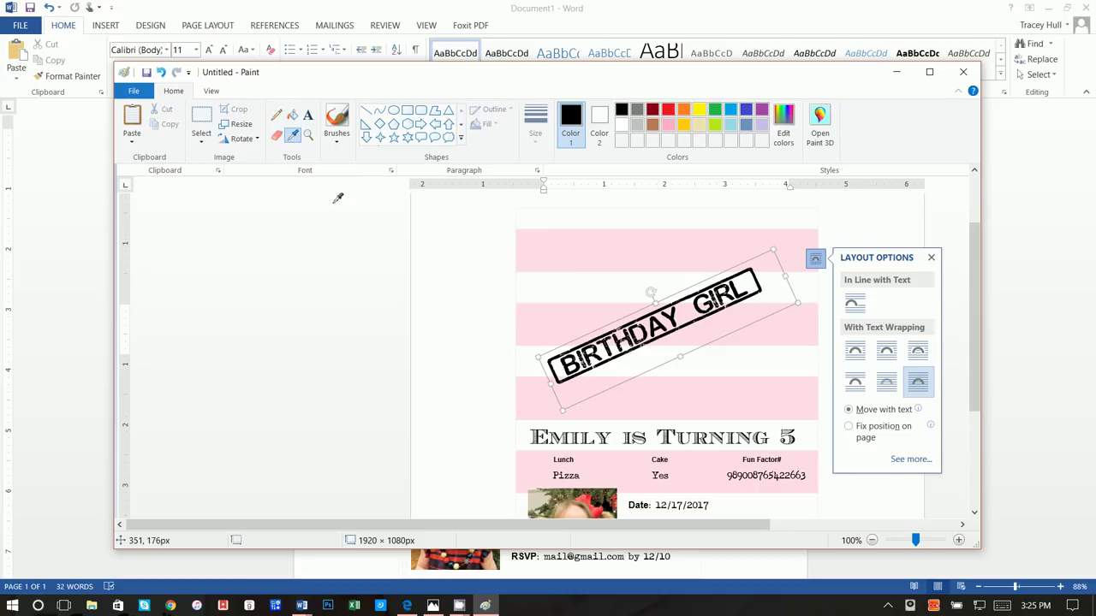
click(587, 251)
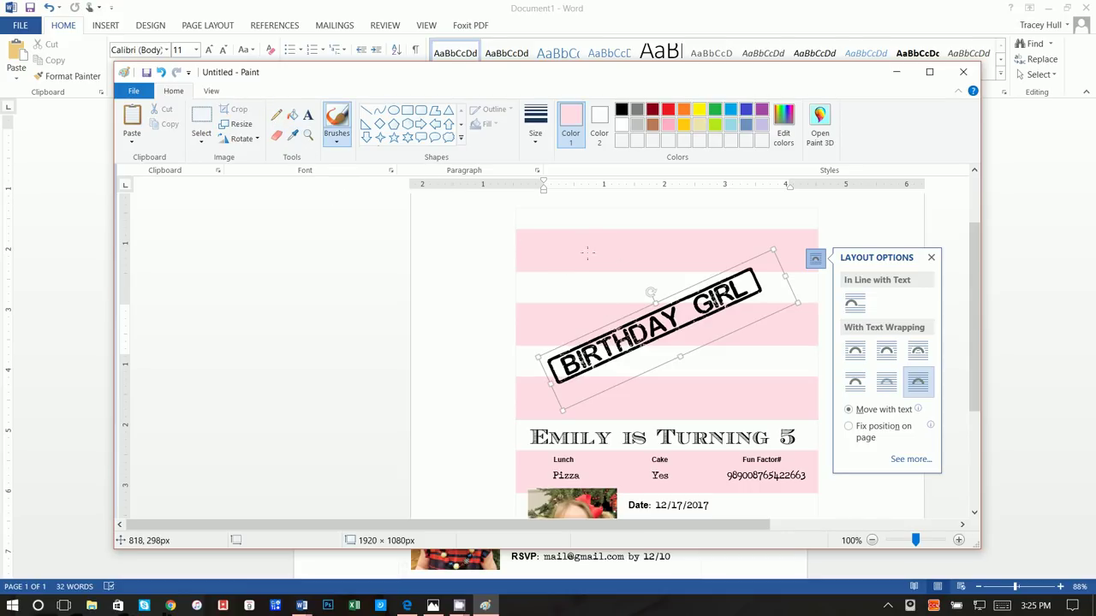
- Look up the sampled pink's red, green and blue values in Edit Colors, and close Paint
click(784, 124)
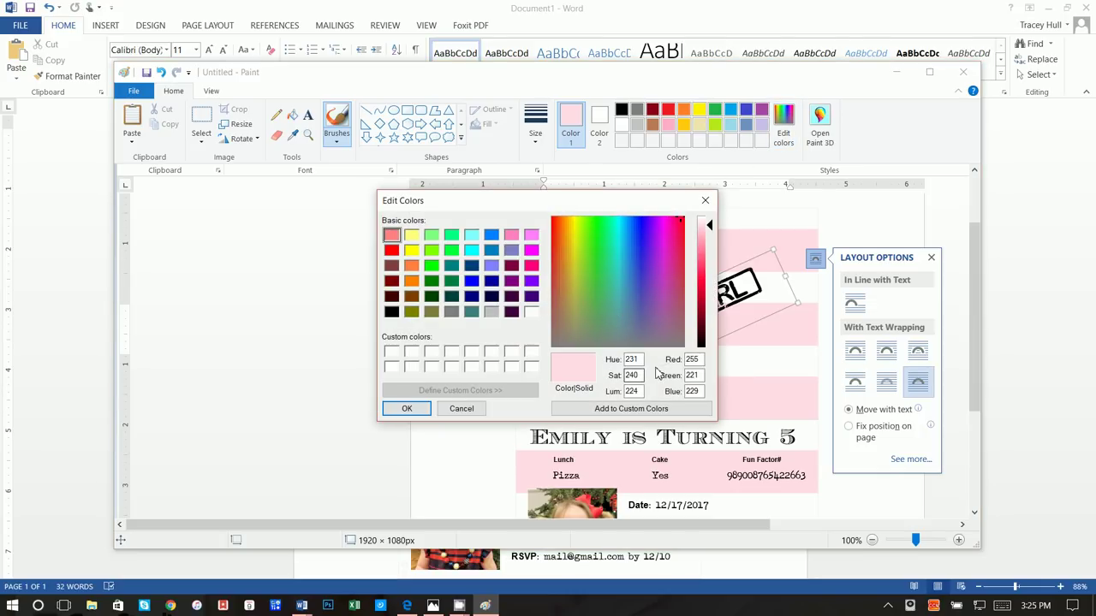
double_click(697, 375)
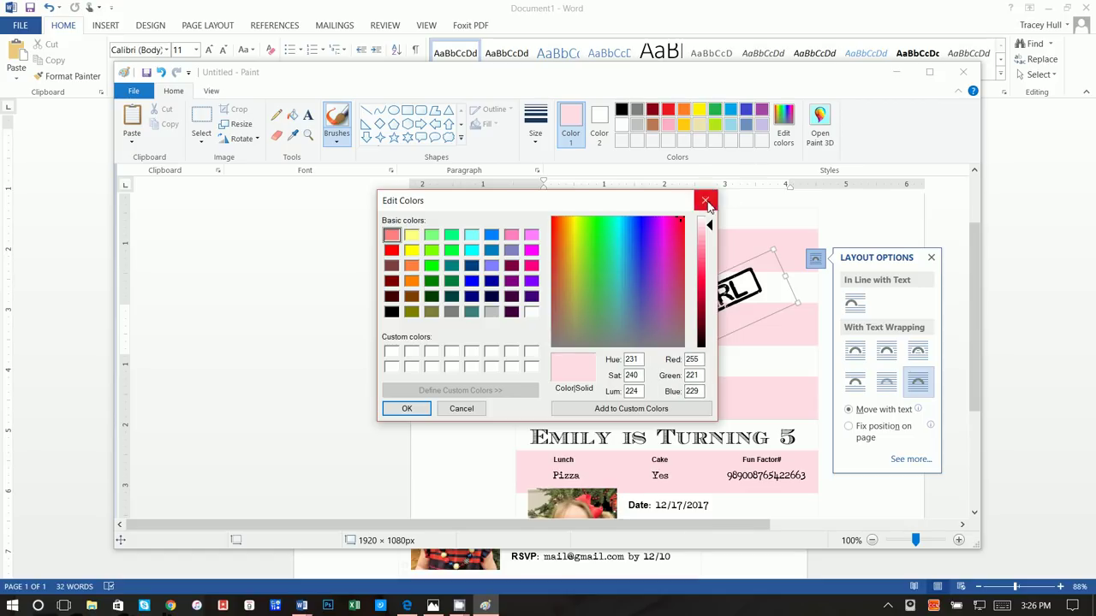
click(705, 201)
click(963, 72)
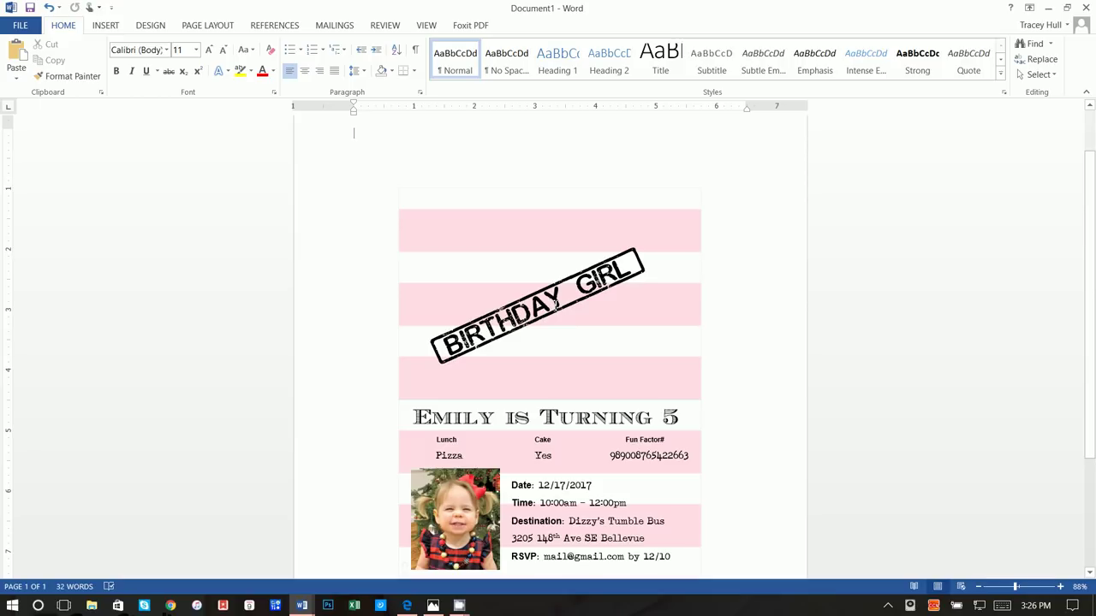
- Define a custom font color of RGB 255, 221, 229 for the entire BIRTHDAY GIRL stamp text
click(556, 306)
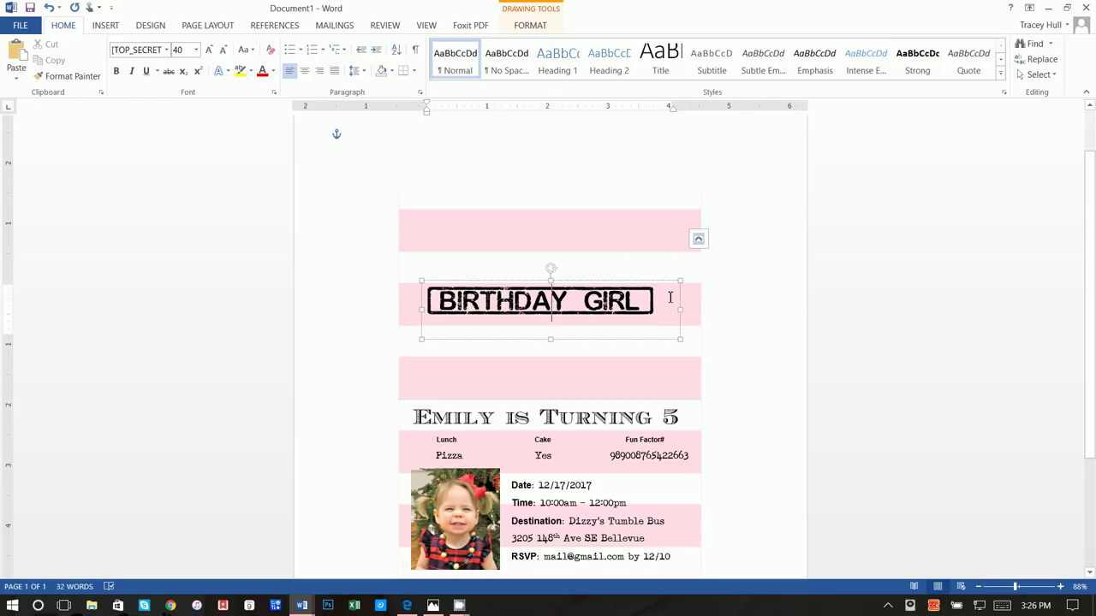
drag(671, 297, 394, 303)
click(274, 72)
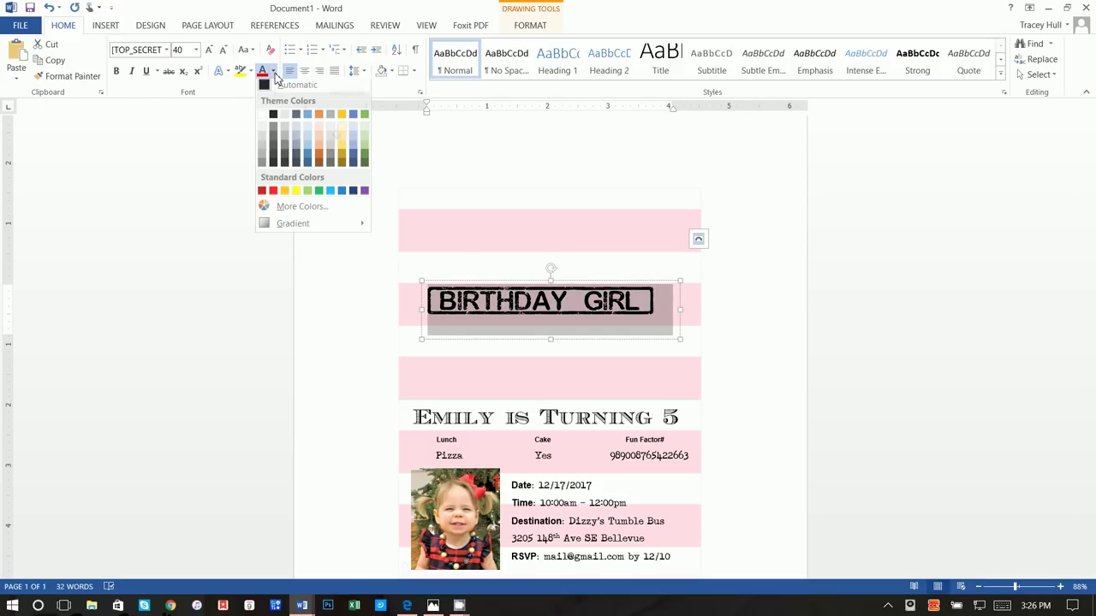
click(302, 211)
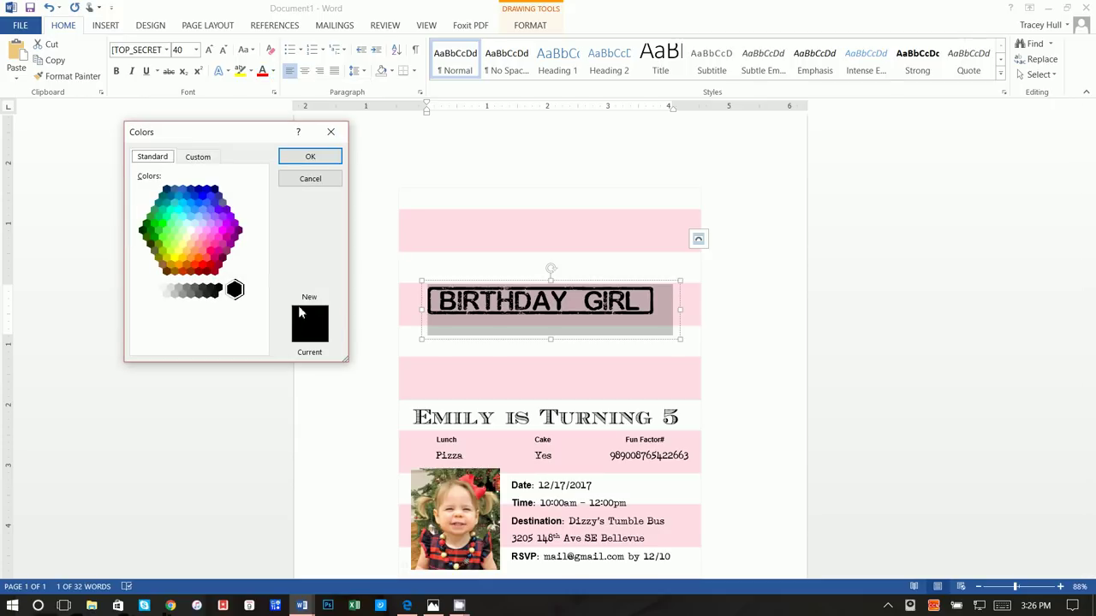
click(215, 161)
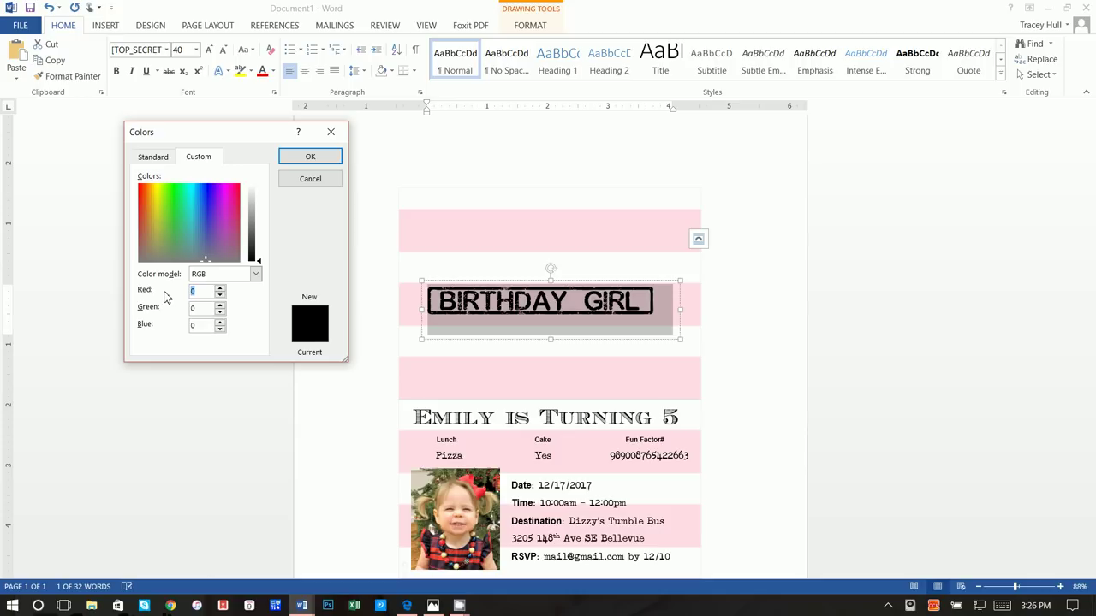
text(255)
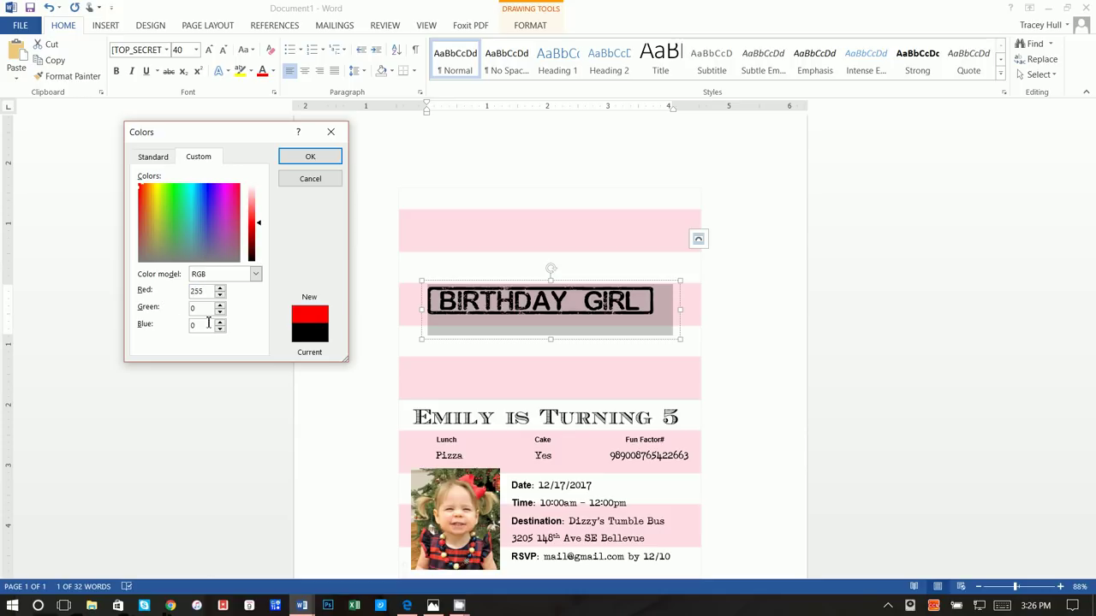
double_click(192, 309)
text(221)
double_click(192, 326)
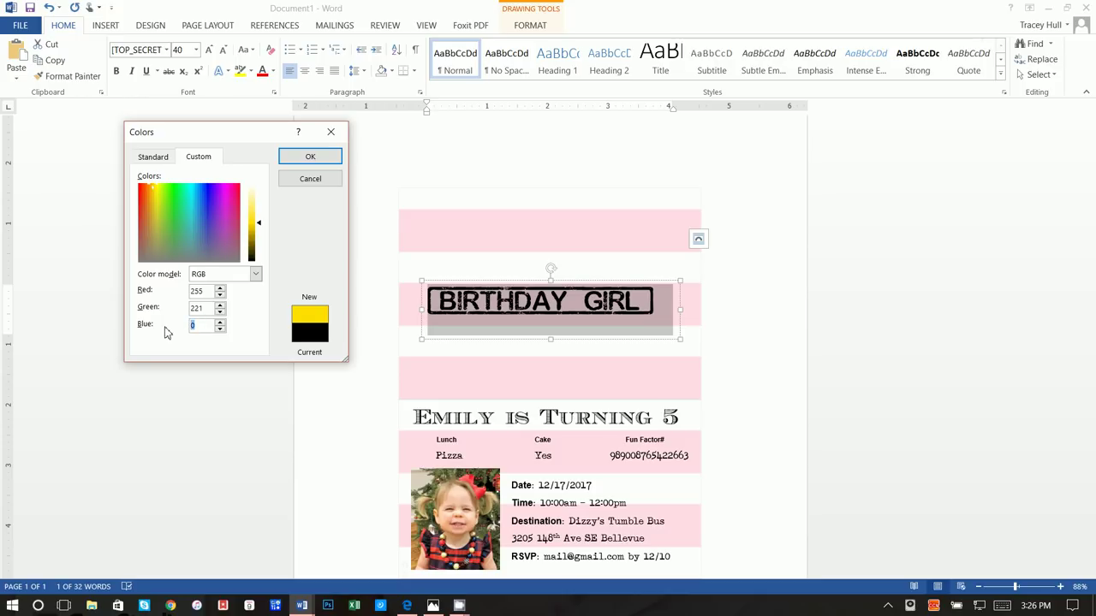
text(229)
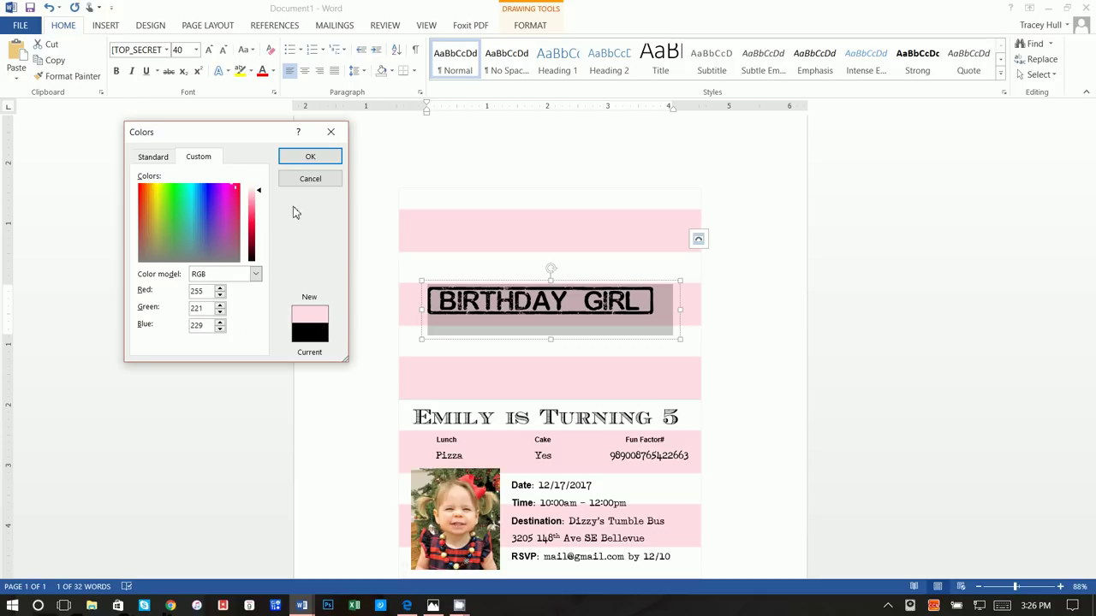
- Darken the custom color to a deeper pink and apply it to the BIRTHDAY GIRL stamp
drag(259, 190, 257, 206)
click(310, 157)
click(785, 305)
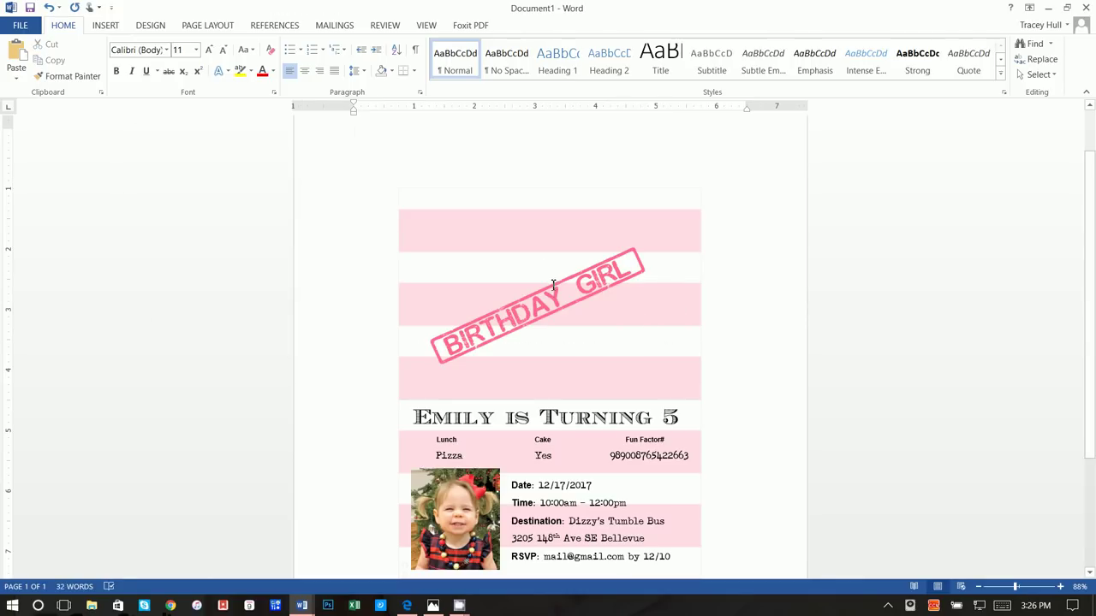
- Outline the striped background picture with the recently used deep pink
click(488, 216)
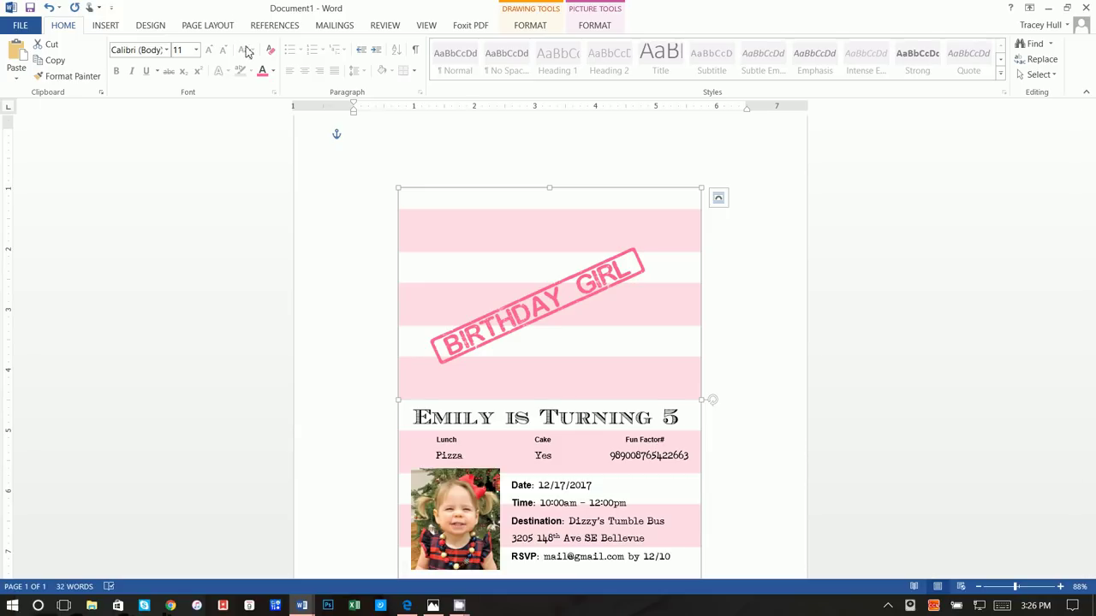
click(524, 26)
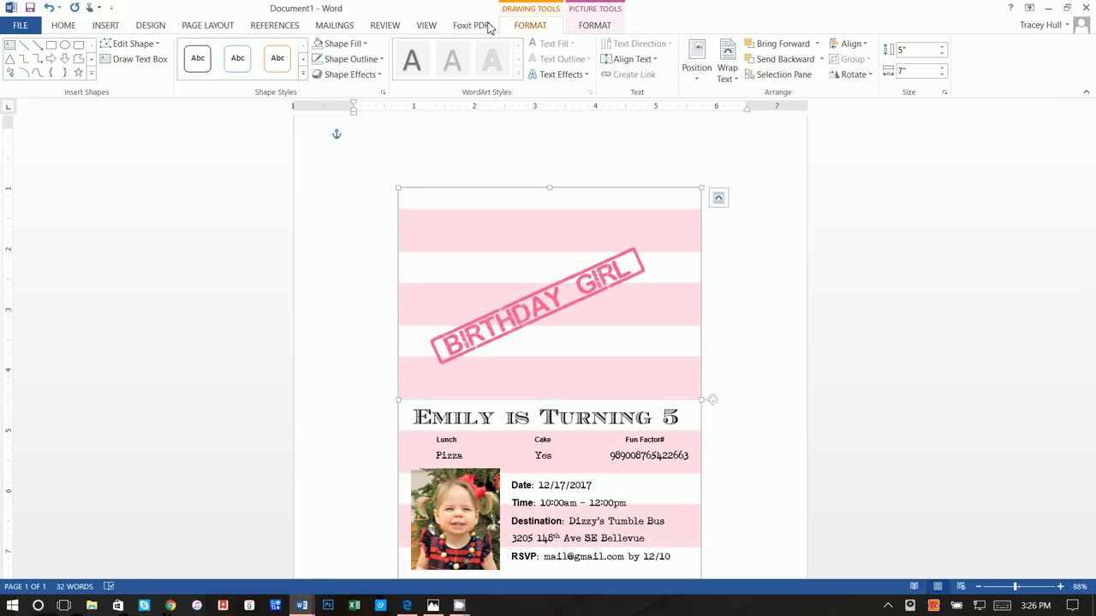
click(378, 58)
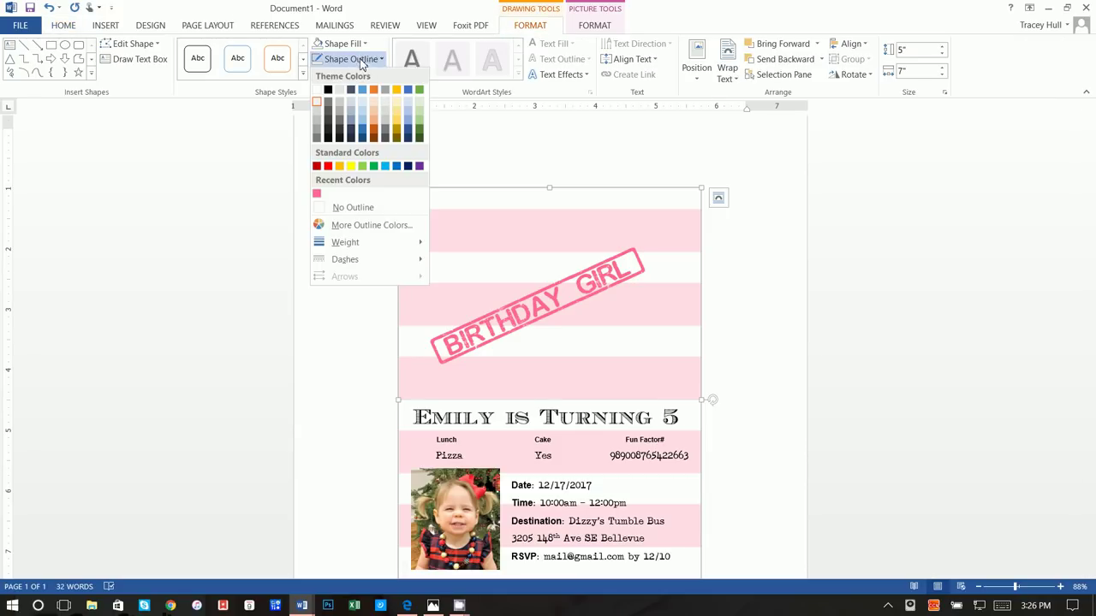
click(318, 195)
click(734, 288)
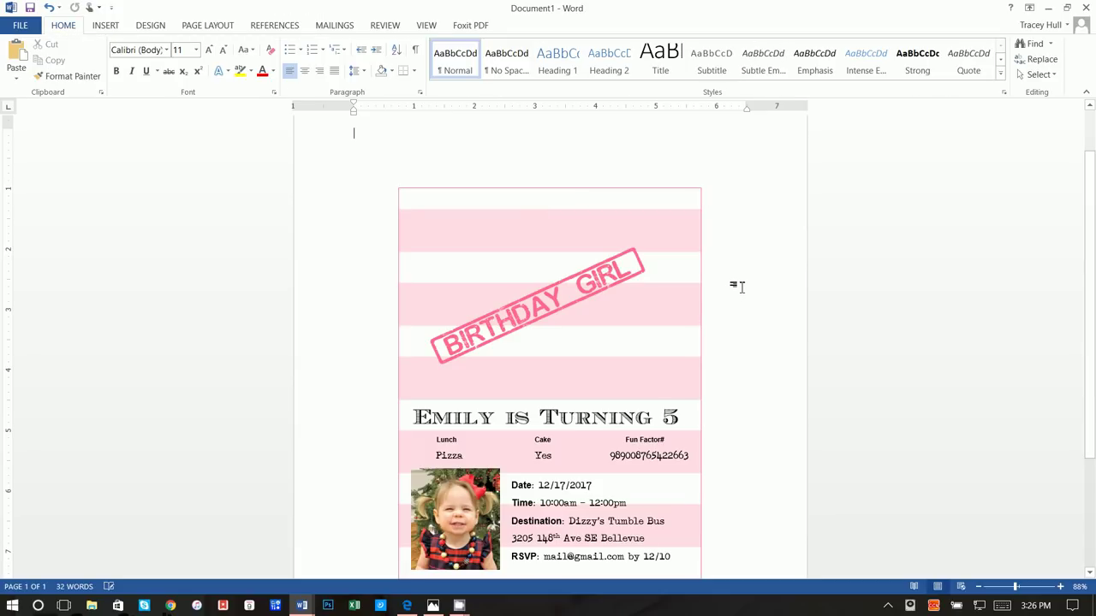
scroll(762, 309, down, 1)
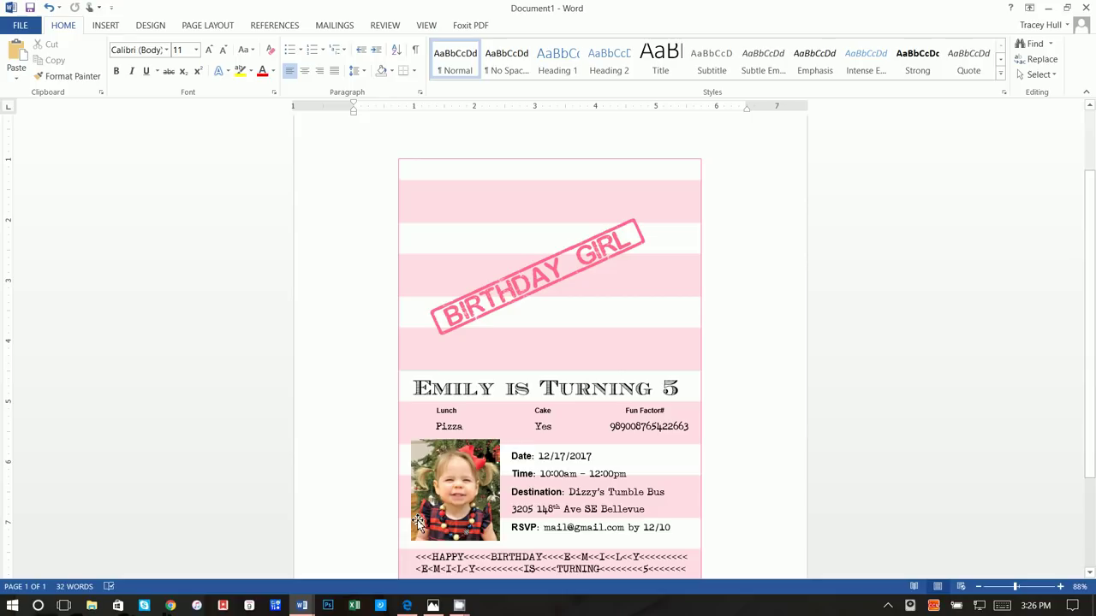
- Switch to the Edge browser, search Google Images for "stamp passport" and browse the results for usable stamps
click(407, 605)
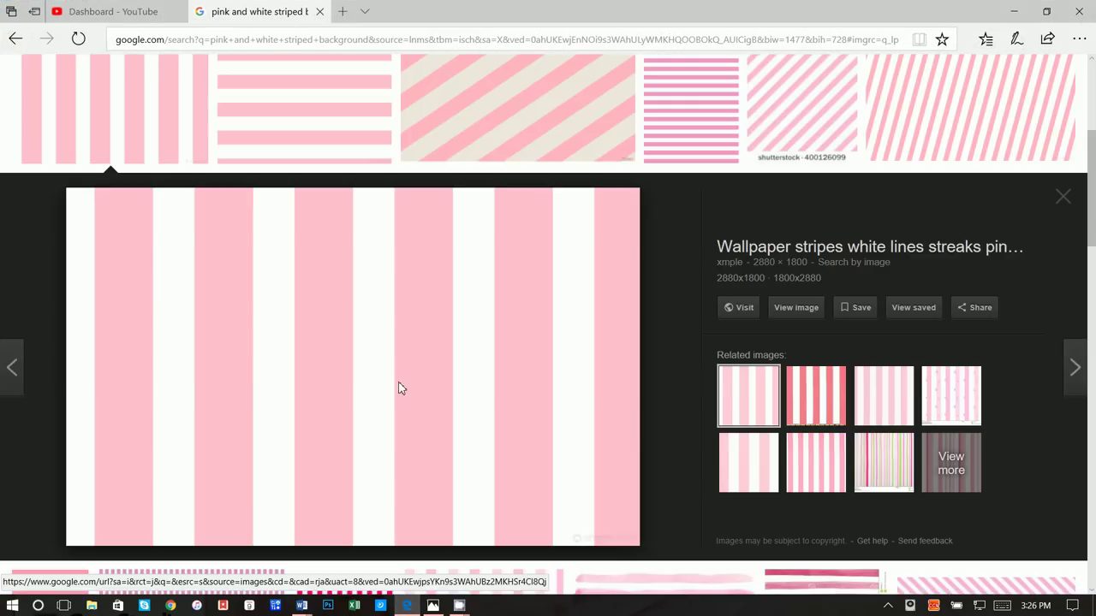
click(239, 39)
text(goo)
key(Return)
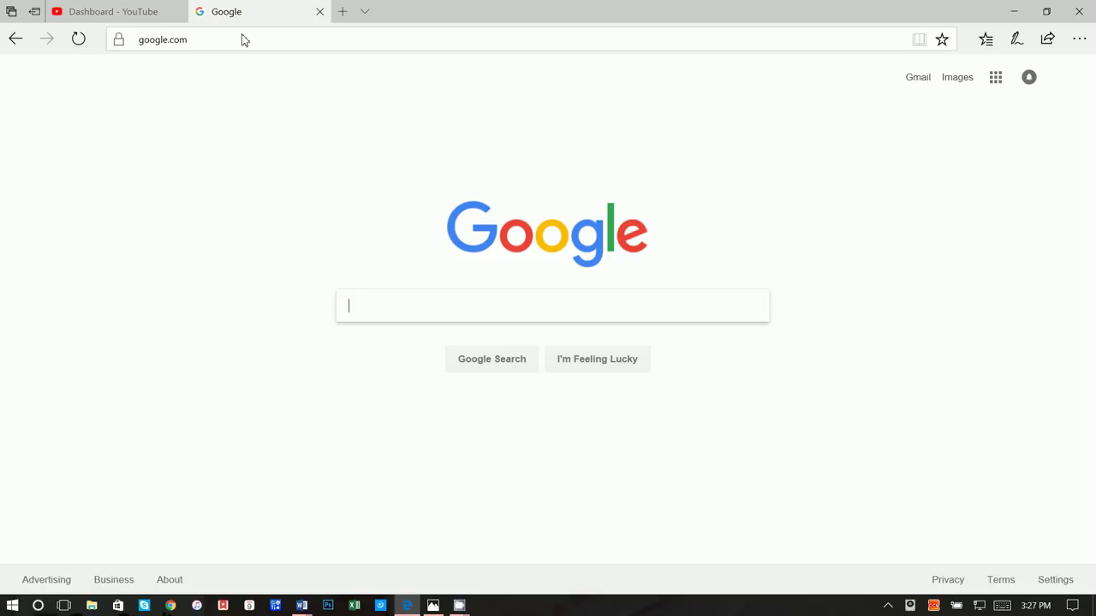
text(stamp p)
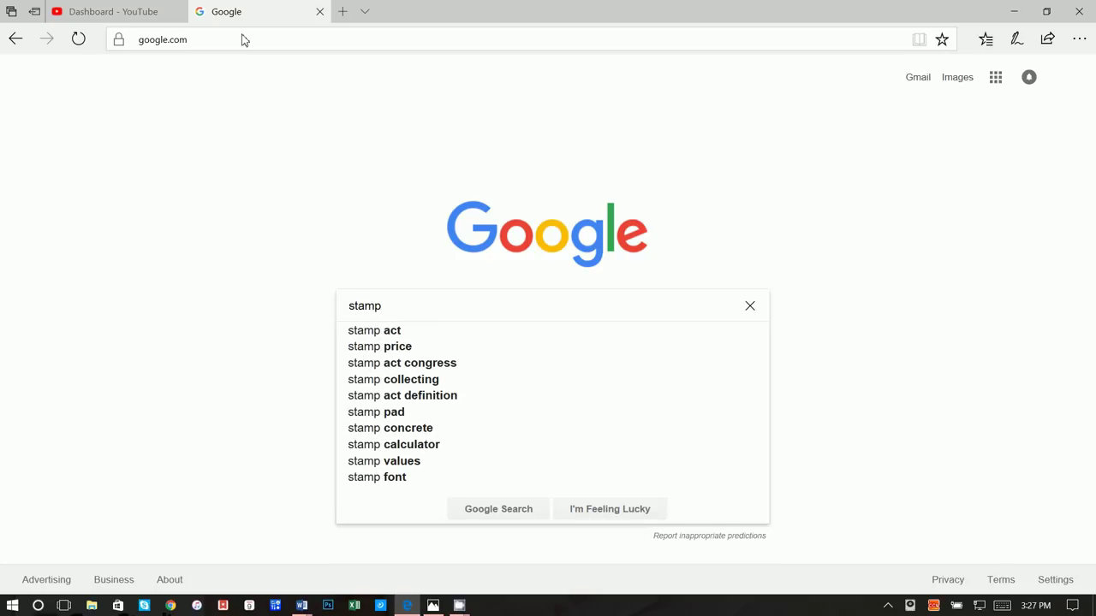
text(assport)
key(Return)
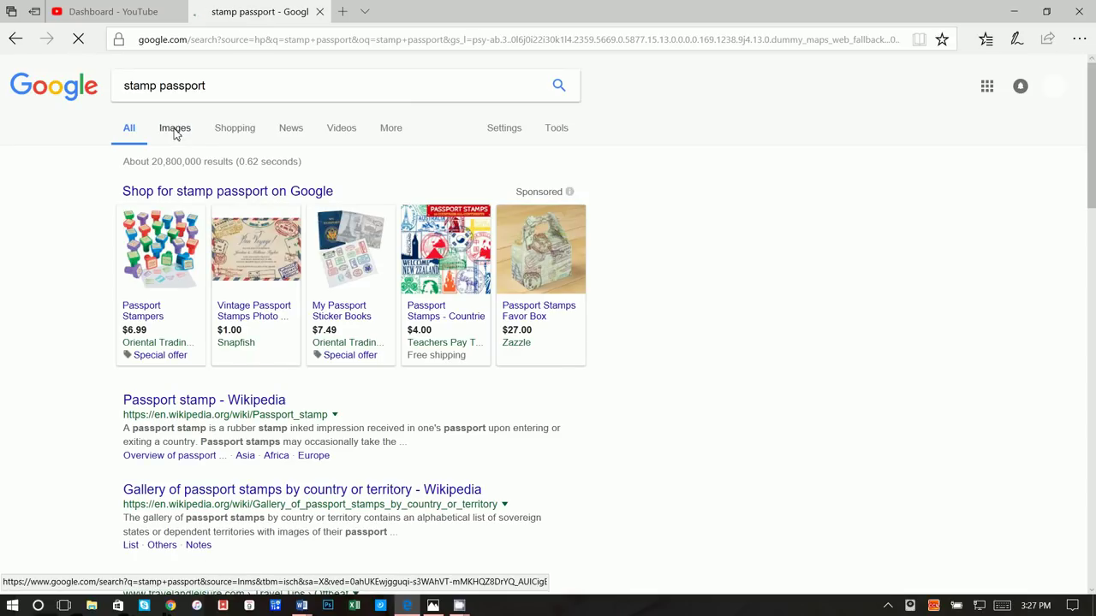
click(175, 134)
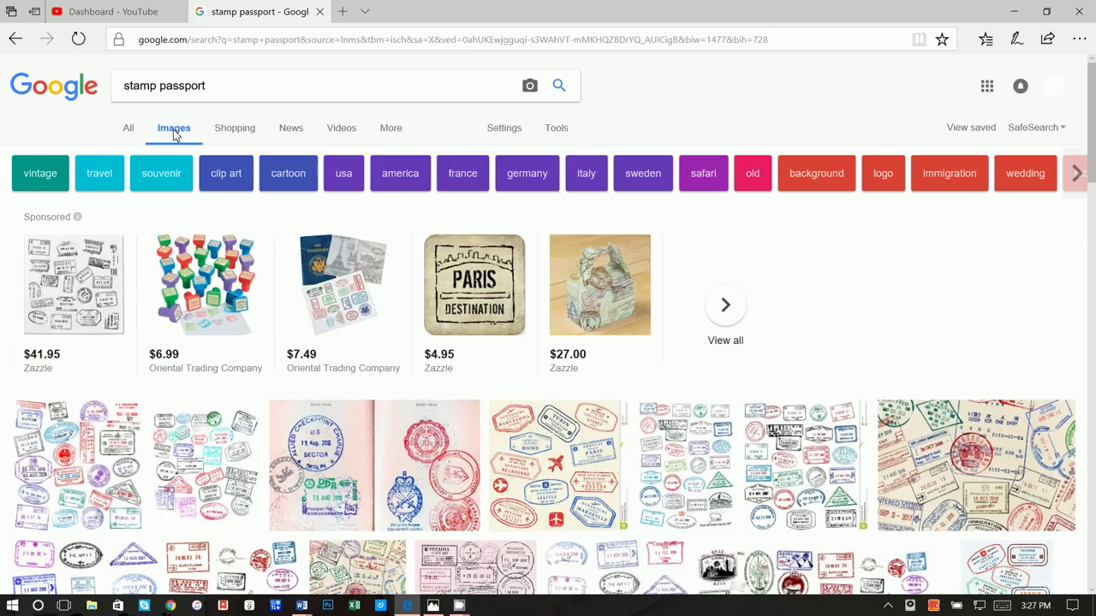
scroll(179, 376, down, 3)
scroll(206, 349, down, 10)
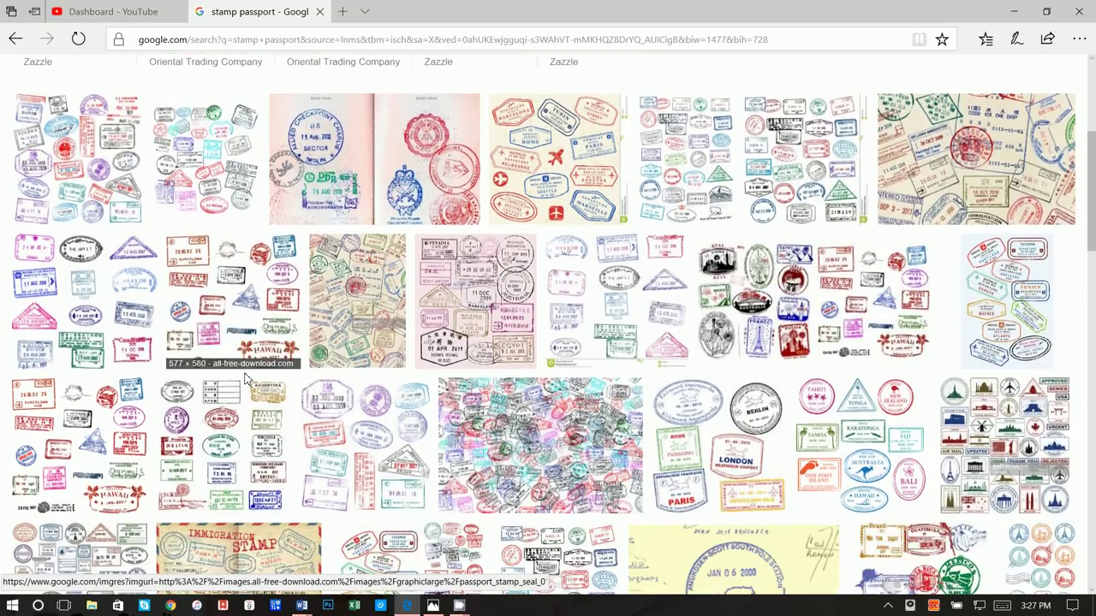
scroll(328, 396, down, 5)
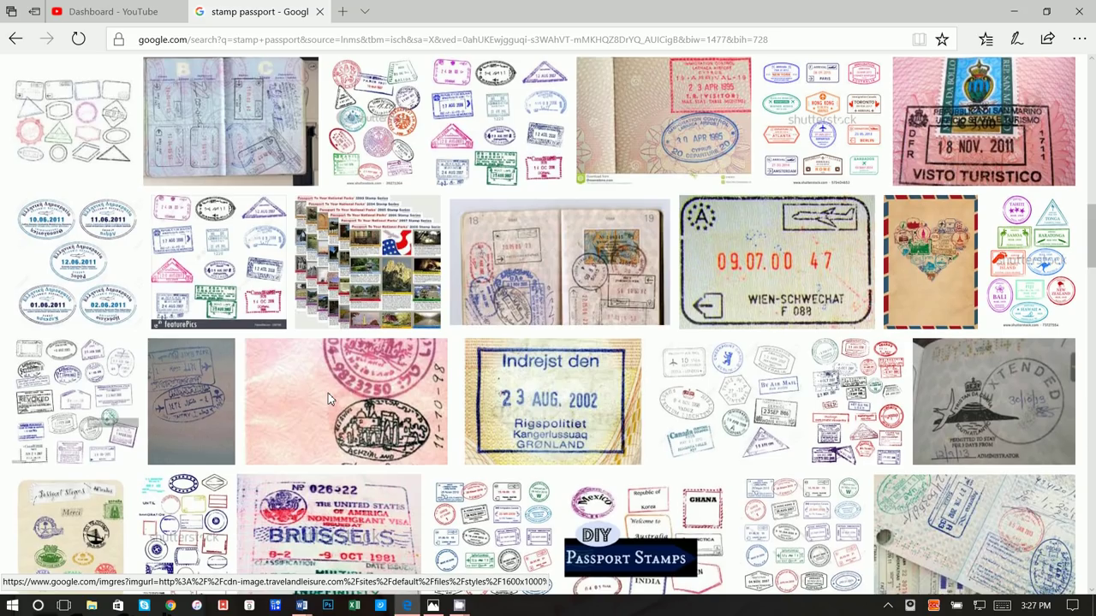
scroll(328, 397, up, 6)
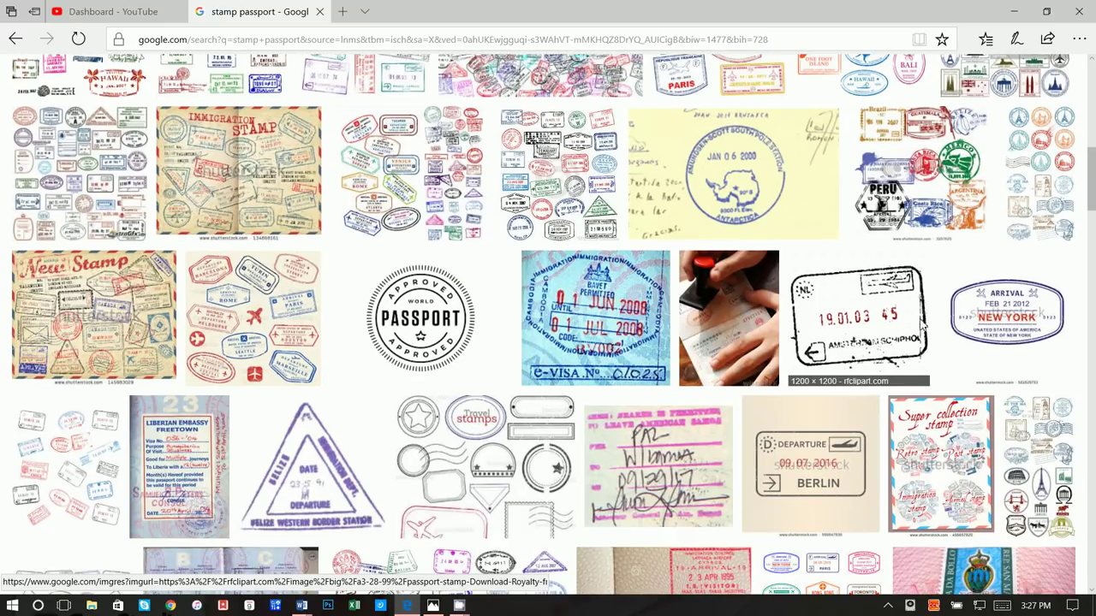
scroll(923, 328, up, 10)
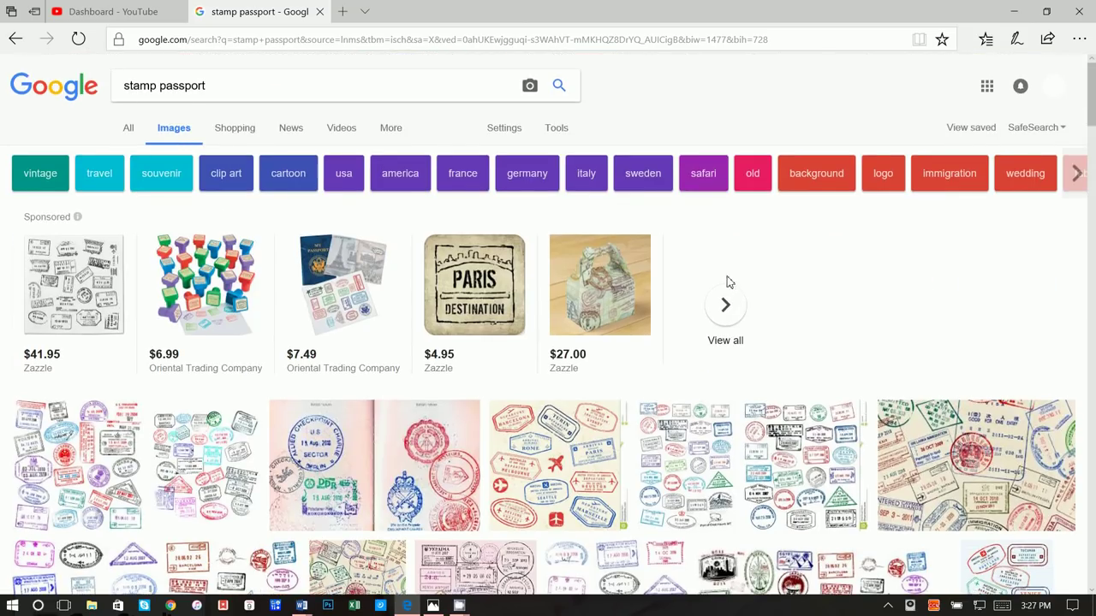
- Replace the image search with "passport stamp .png" to look for transparent stamps
click(226, 98)
triple_click(162, 88)
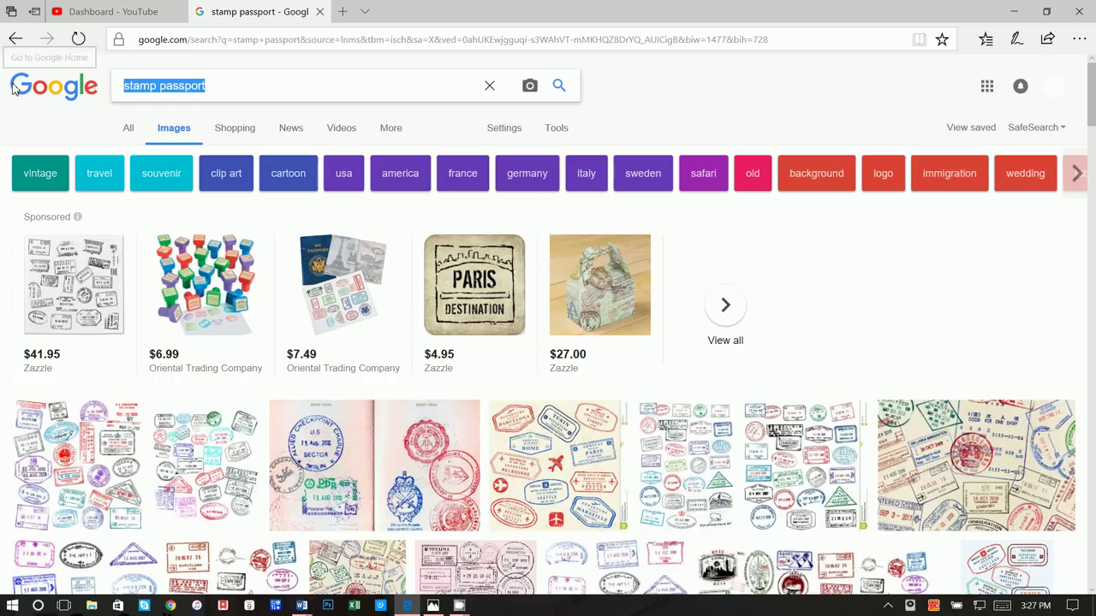
text(passport stamp)
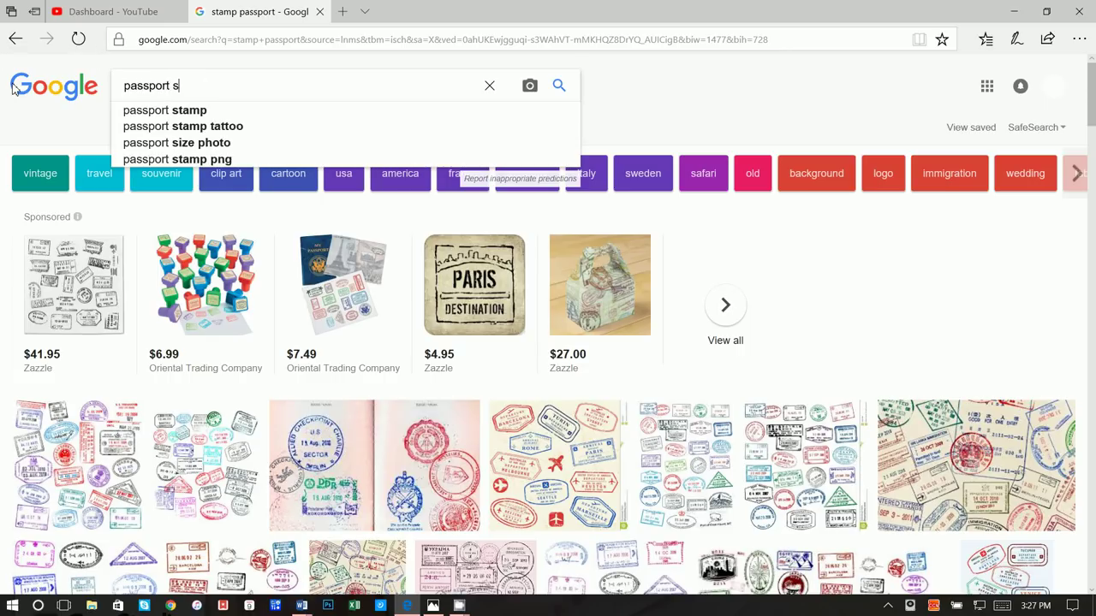
text(ng)
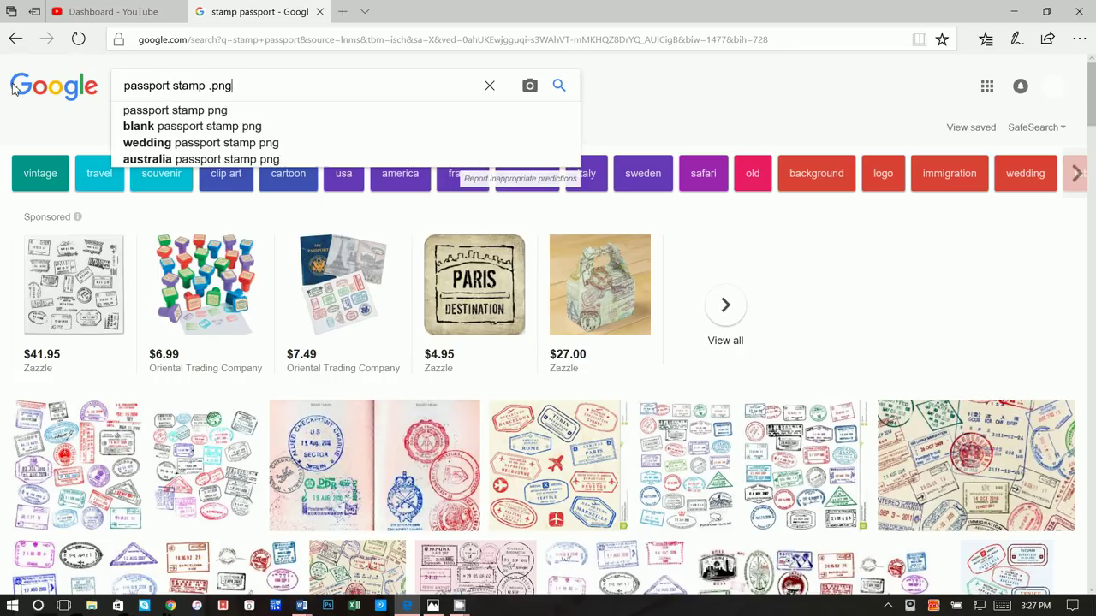
key(Return)
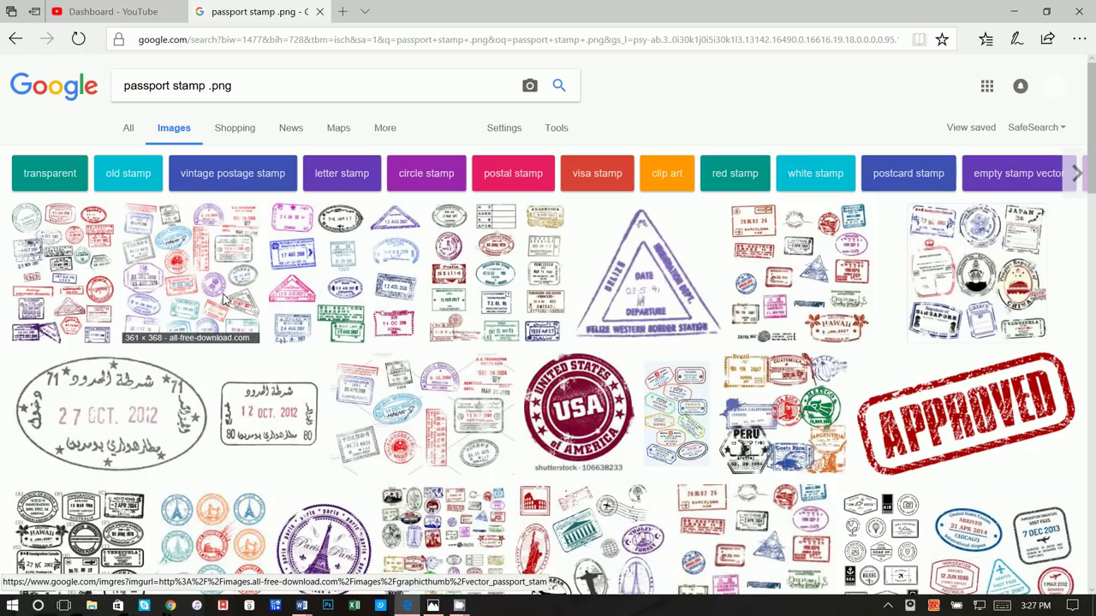
- Save the oval Algerian "27 OCT. 2012" stamp picture in the passport folder as PNG file v_stamp1
click(167, 412)
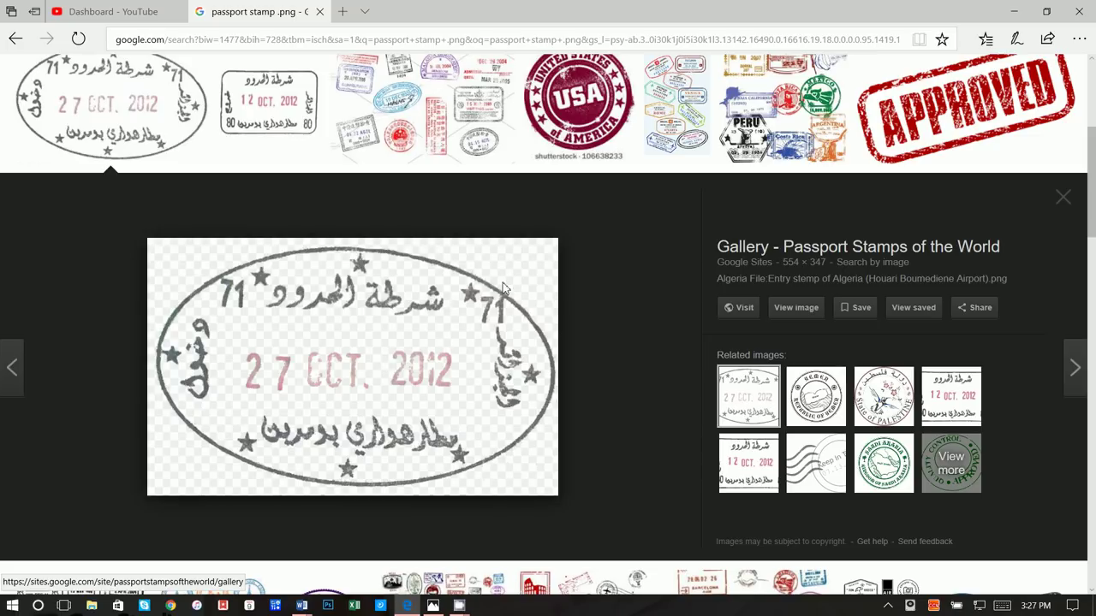
right_click(469, 297)
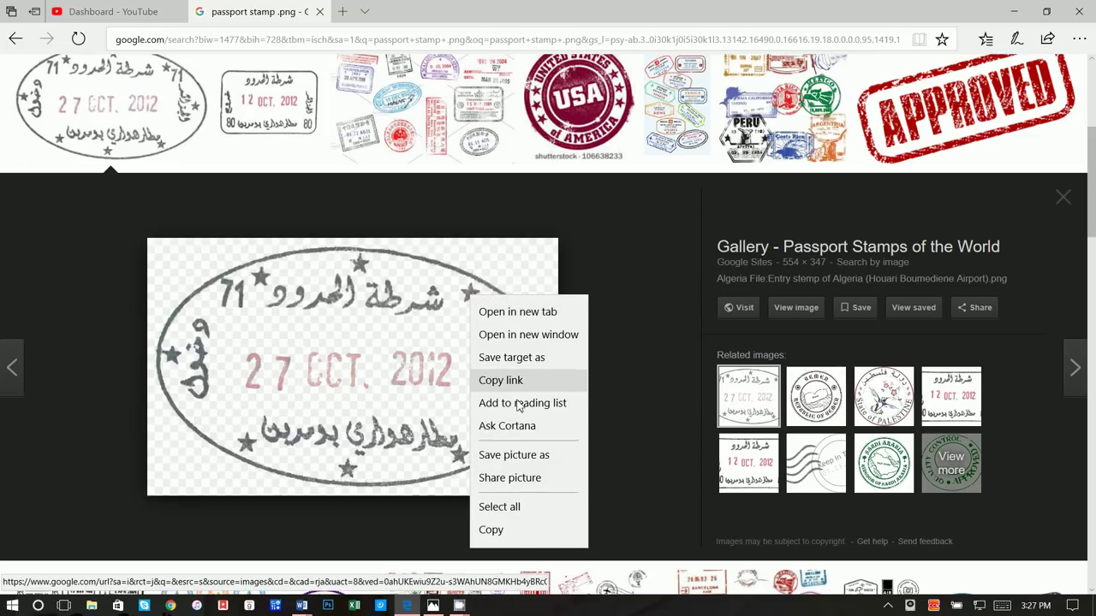
click(538, 459)
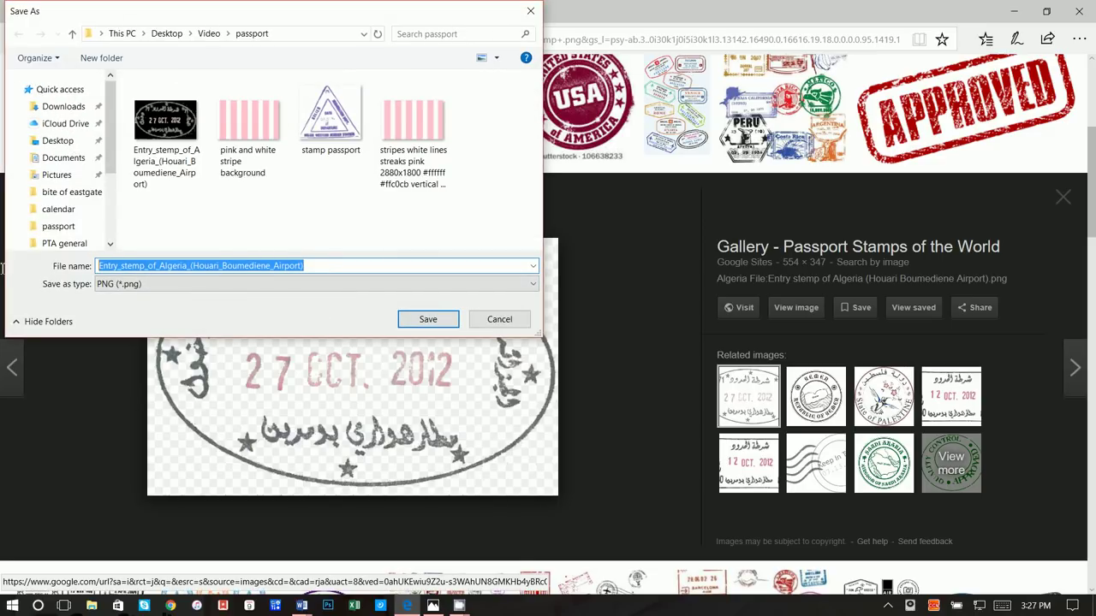
text(v_stamp1)
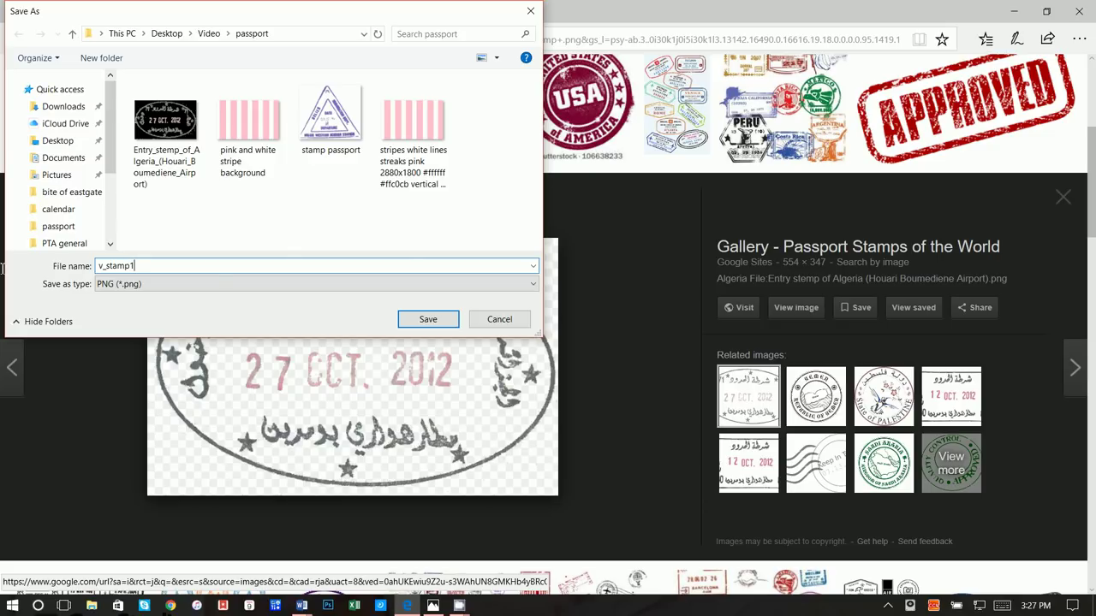
key(Return)
- Save the purple triangular Belize departure stamp picture in the passport folder as PNG file v_stamp2, and close its preview
scroll(806, 412, up, 2)
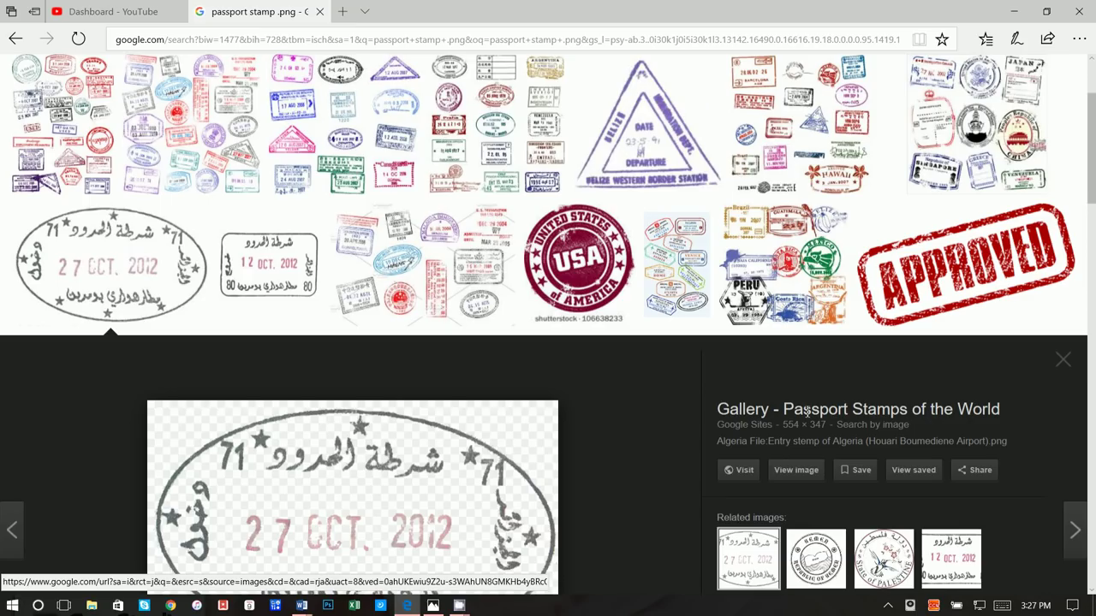
click(647, 124)
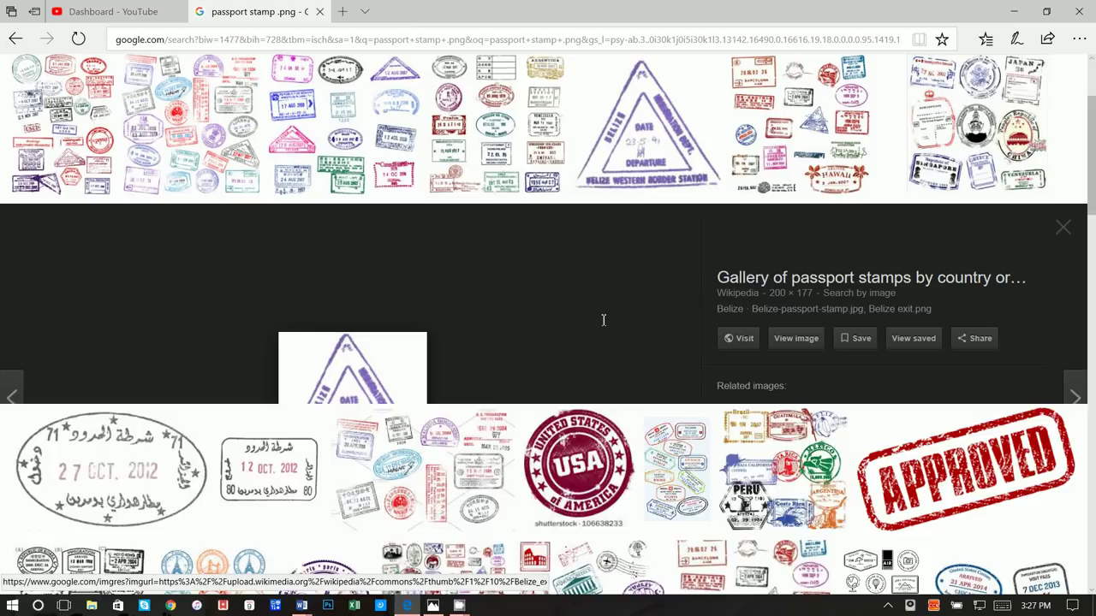
right_click(374, 369)
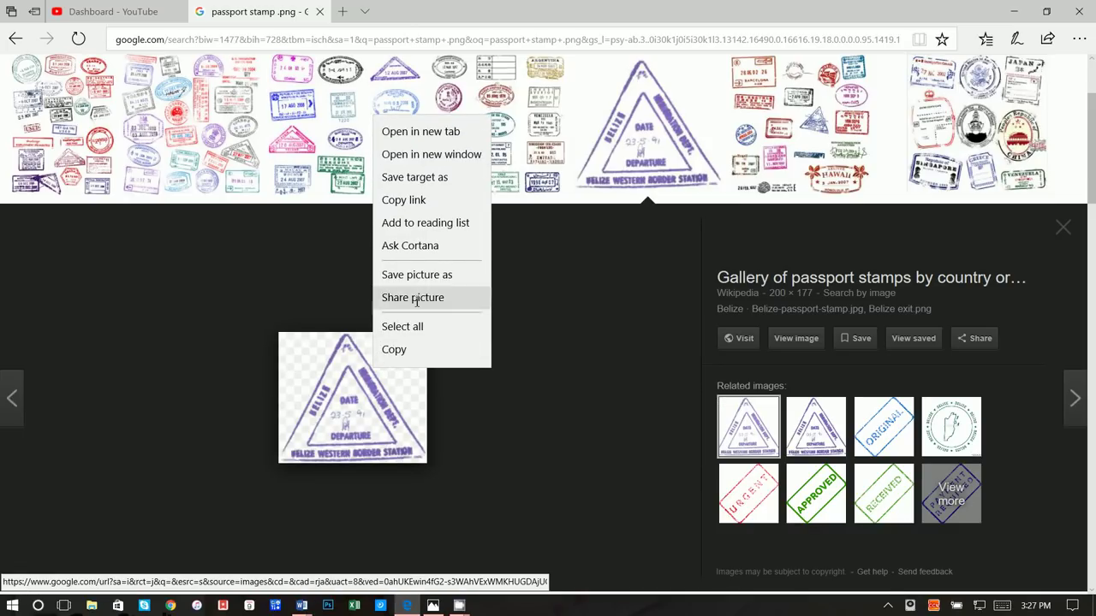
click(419, 274)
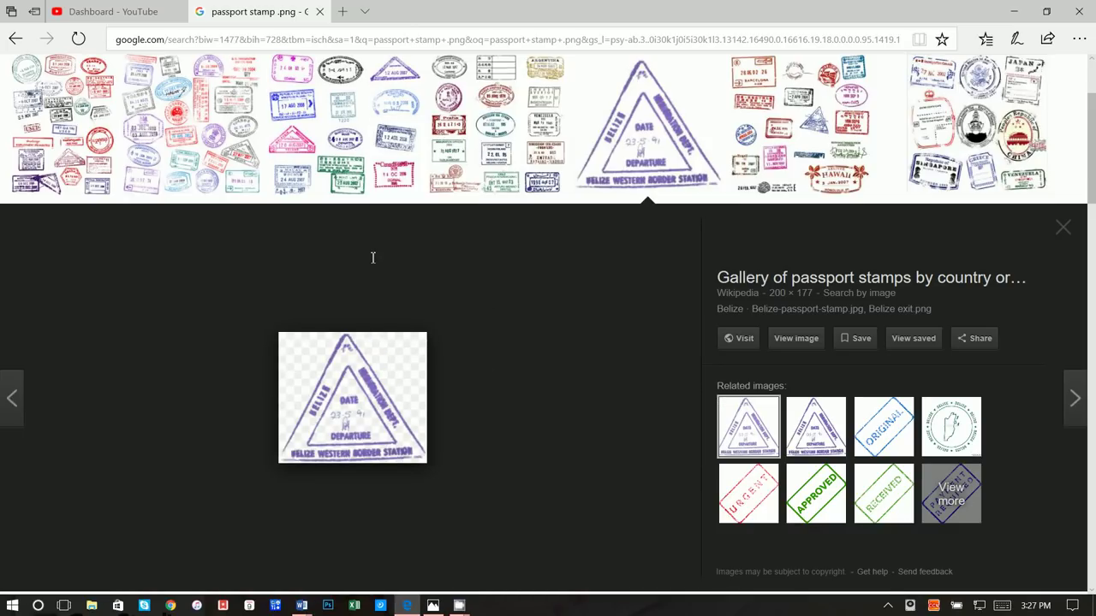
text(v)
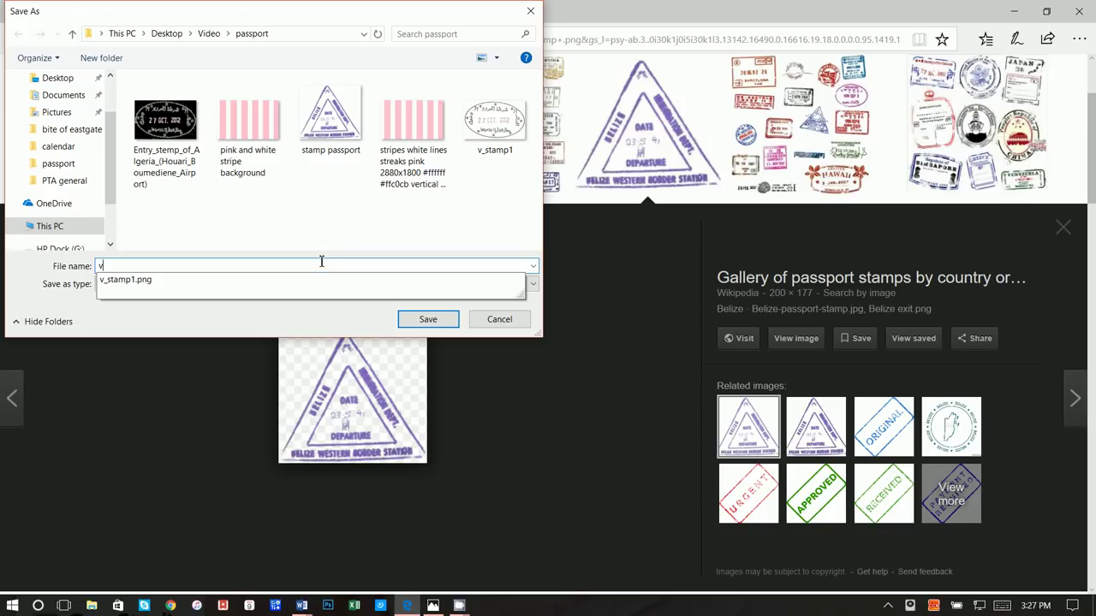
text(_tam)
key(BackSpace)
key(BackSpace)
text(ste)
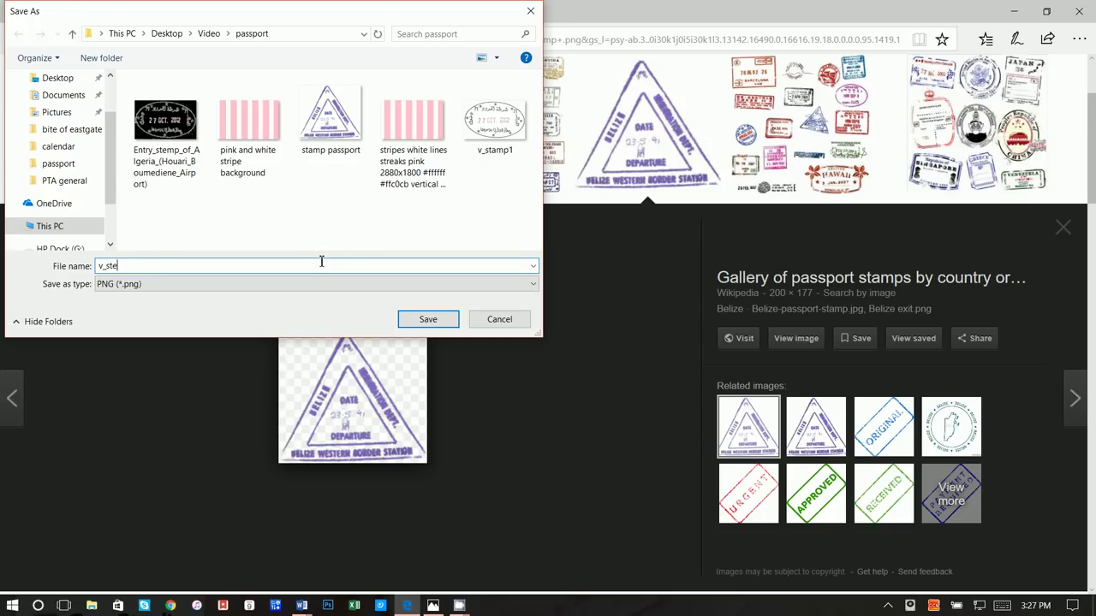
text(a)
key(BackSpace)
key(BackSpace)
text(amp)
key(Return)
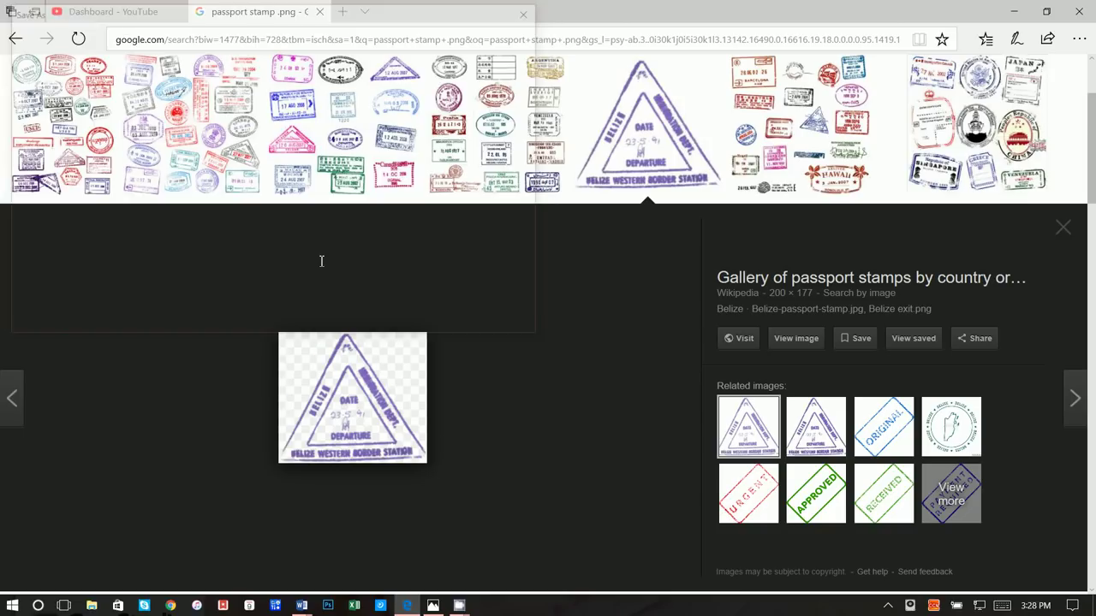
click(1062, 230)
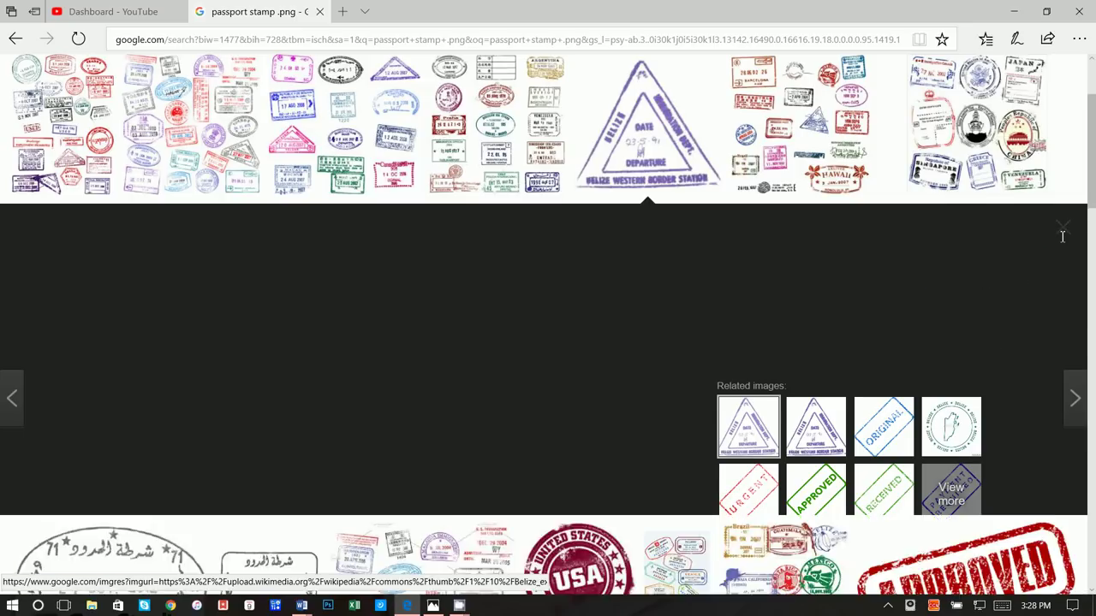
- Save the multi-stamp sheet with the Jamaica and Argentina stamps in the passport folder as JPEG file v_stamp3, and close its preview
scroll(711, 364, up, 1)
scroll(712, 364, up, 1)
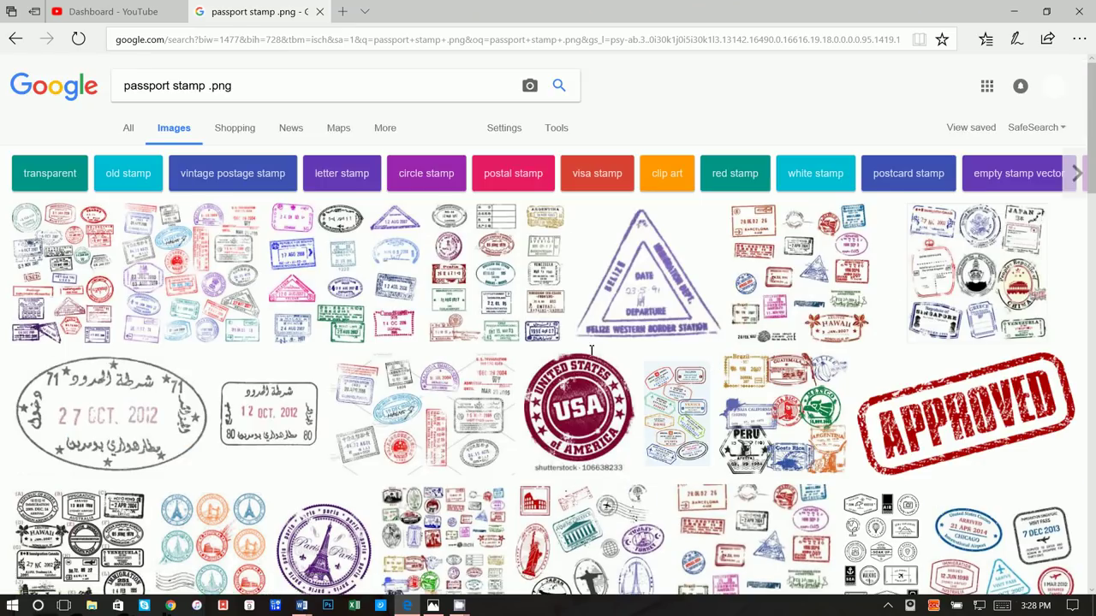
click(390, 272)
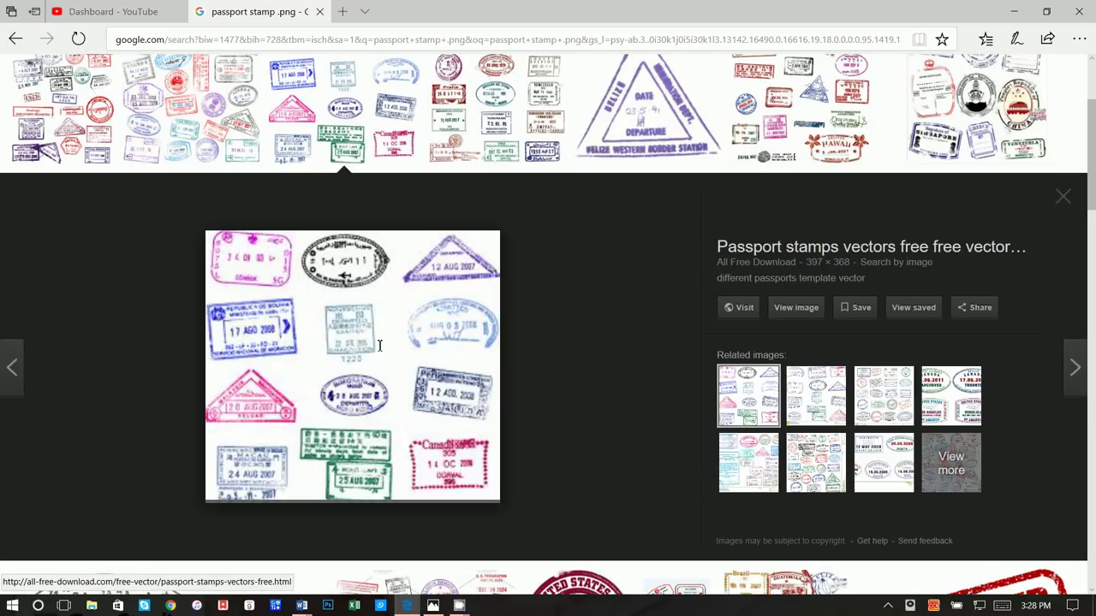
click(487, 144)
right_click(378, 298)
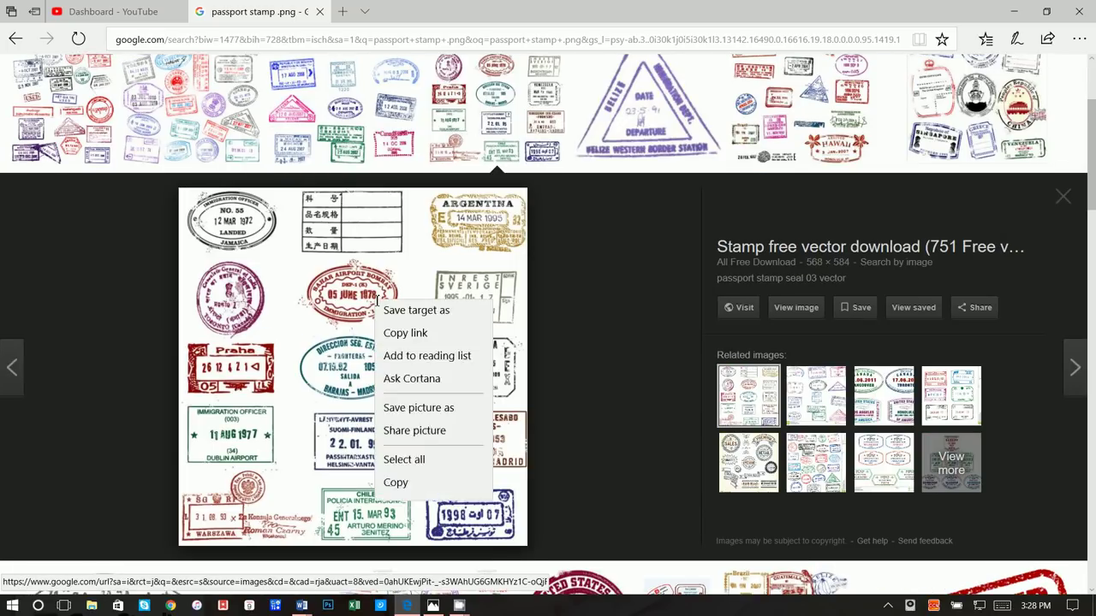
click(385, 457)
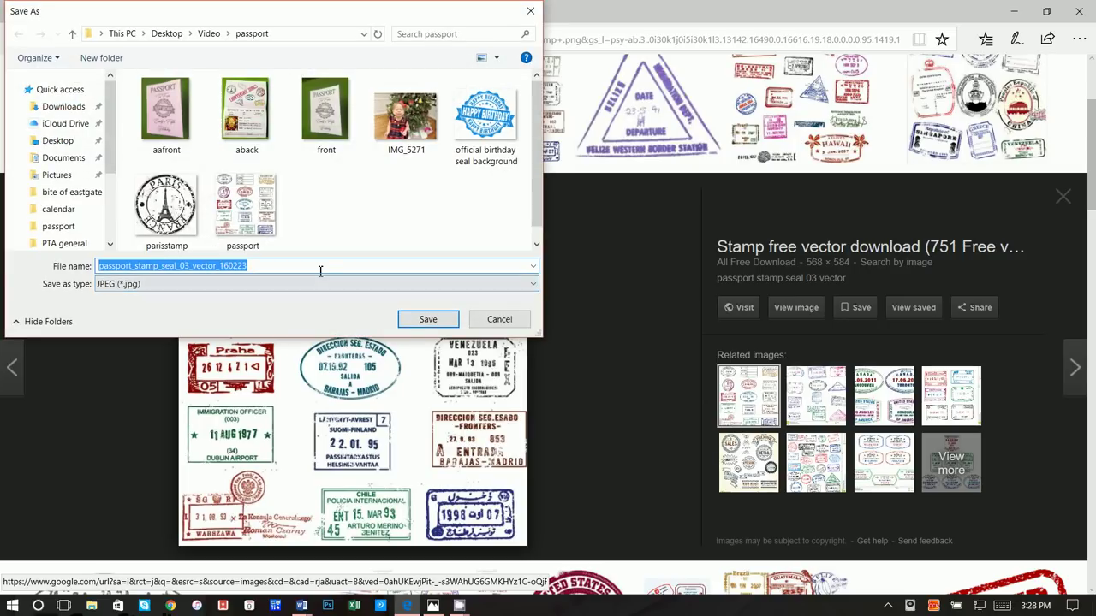
text(v_stamp)
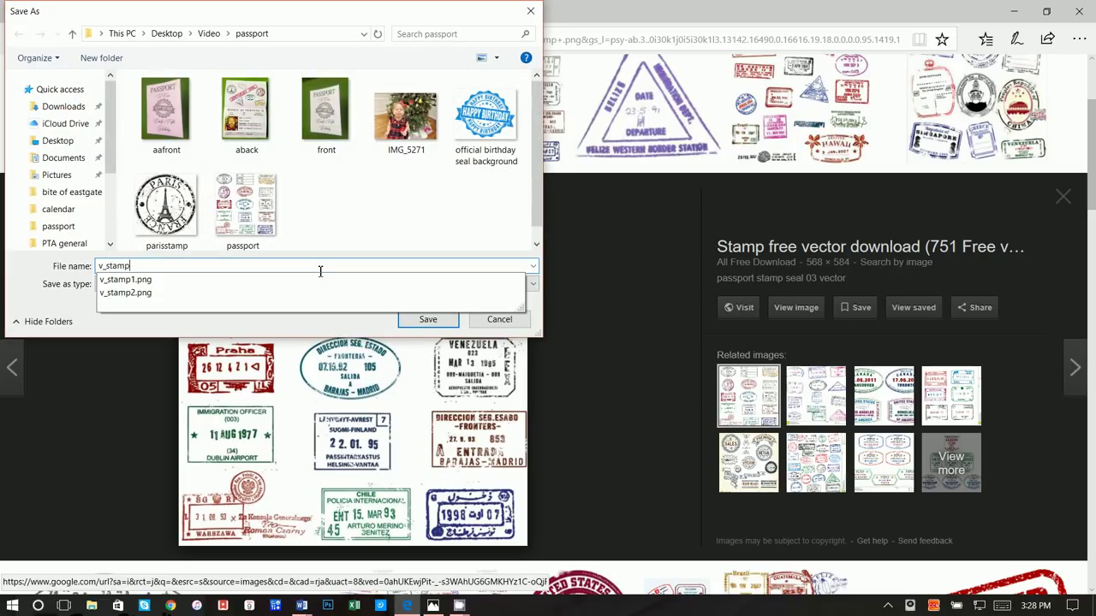
text(3)
key(Return)
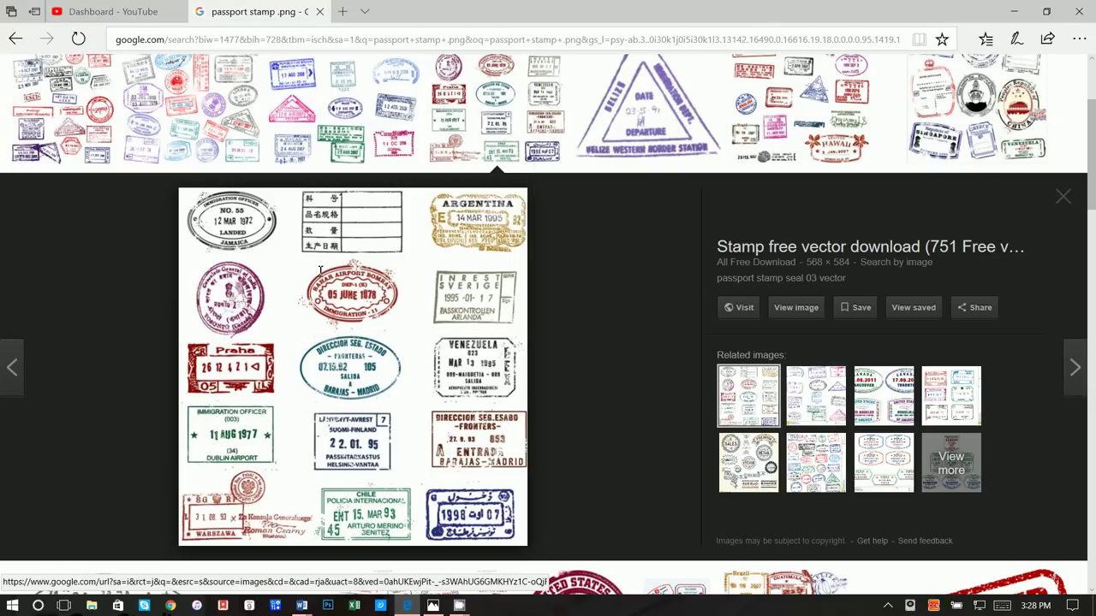
click(1061, 199)
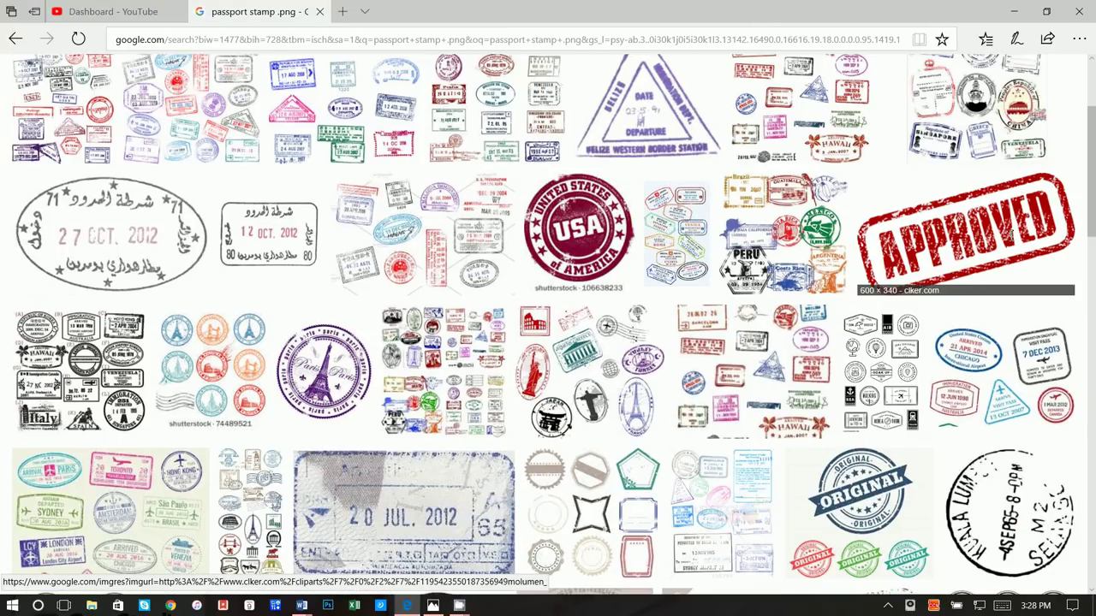
- Save the round purple Paris Eiffel Tower stamp picture in the passport folder as v_stamp4
scroll(655, 448, down, 1)
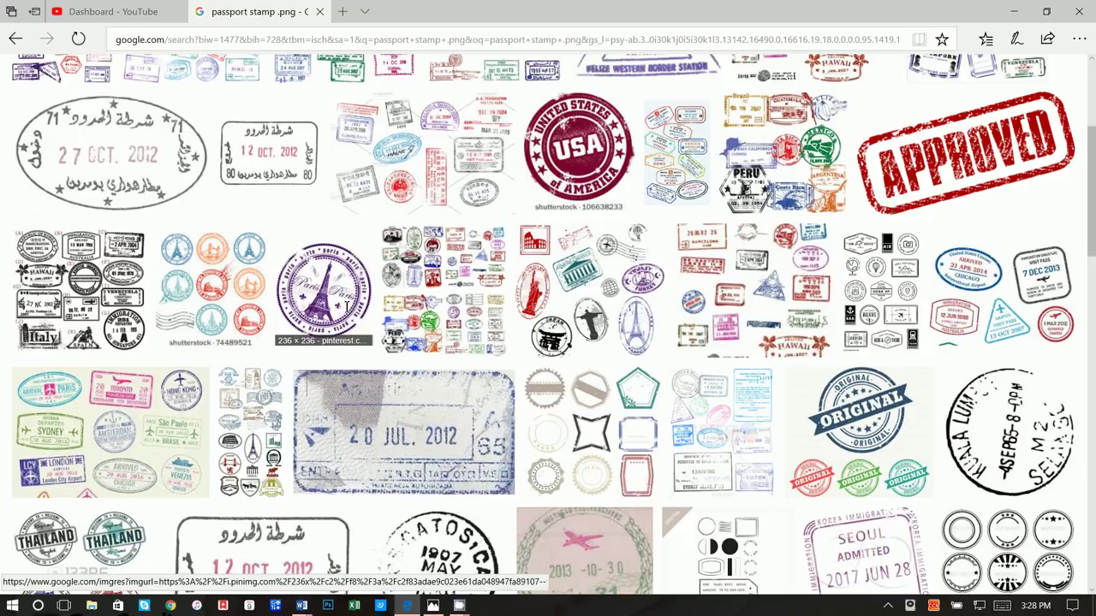
click(323, 291)
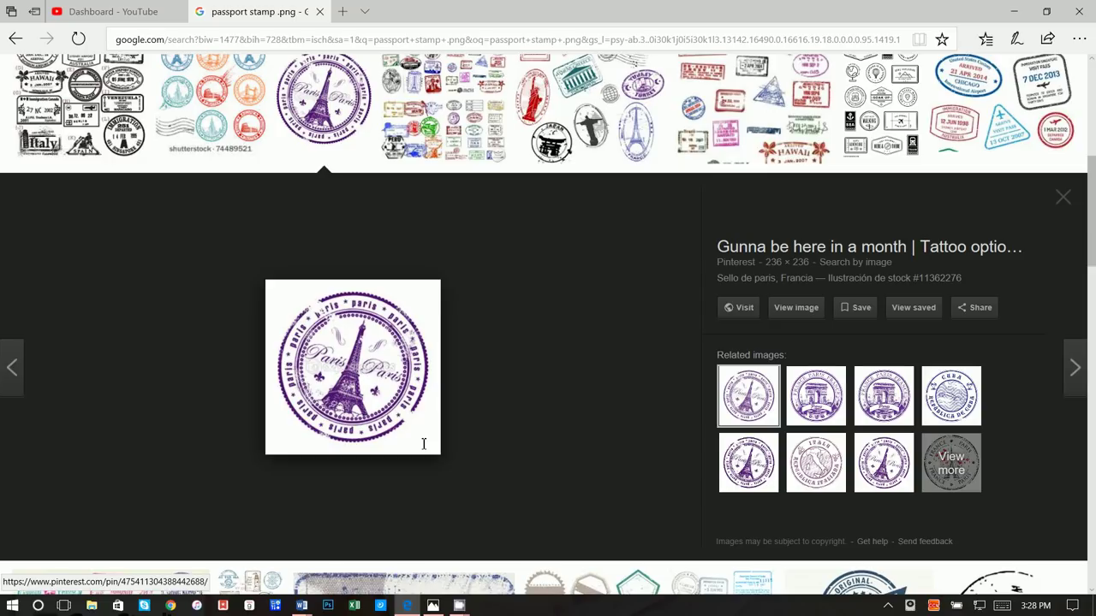
right_click(416, 305)
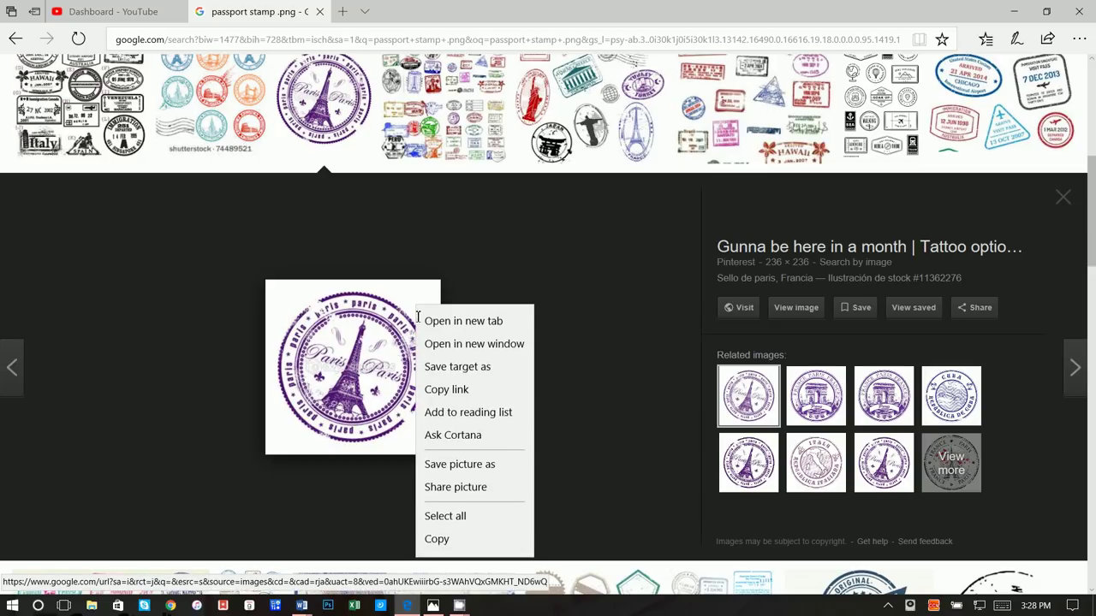
click(432, 467)
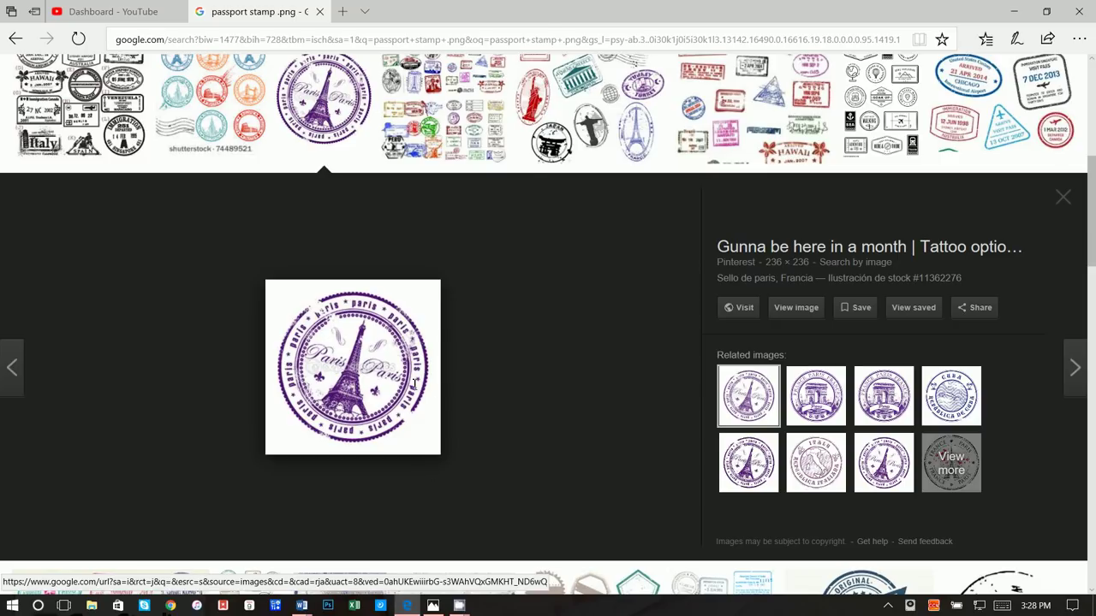
text(v)
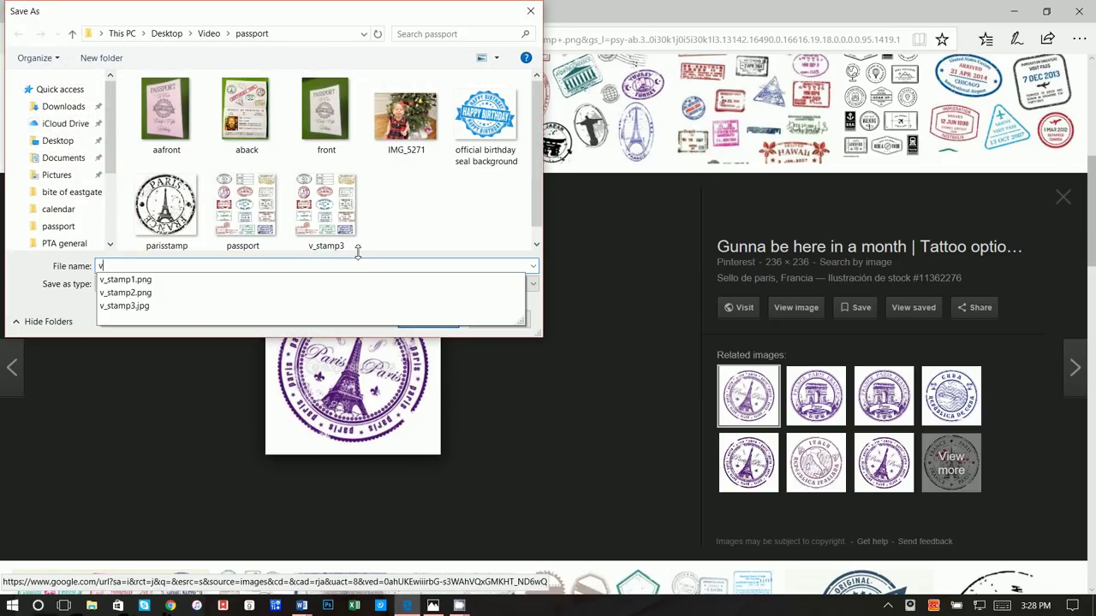
text(_stamp4)
key(Return)
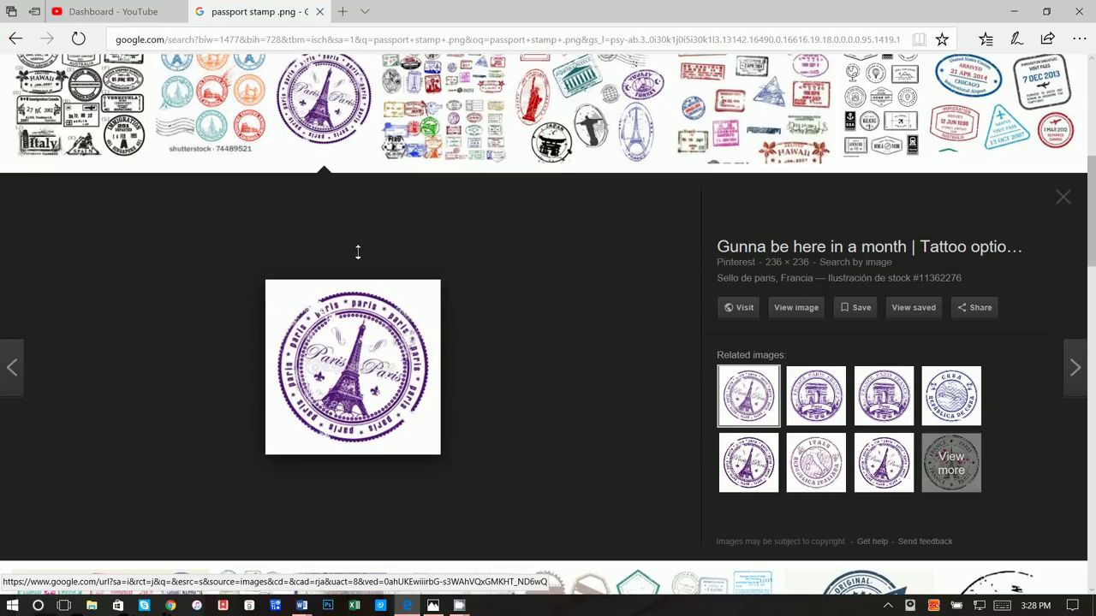
- Switch back to the Word invitation and insert the v_stamp2 picture from the passport folder
click(1014, 12)
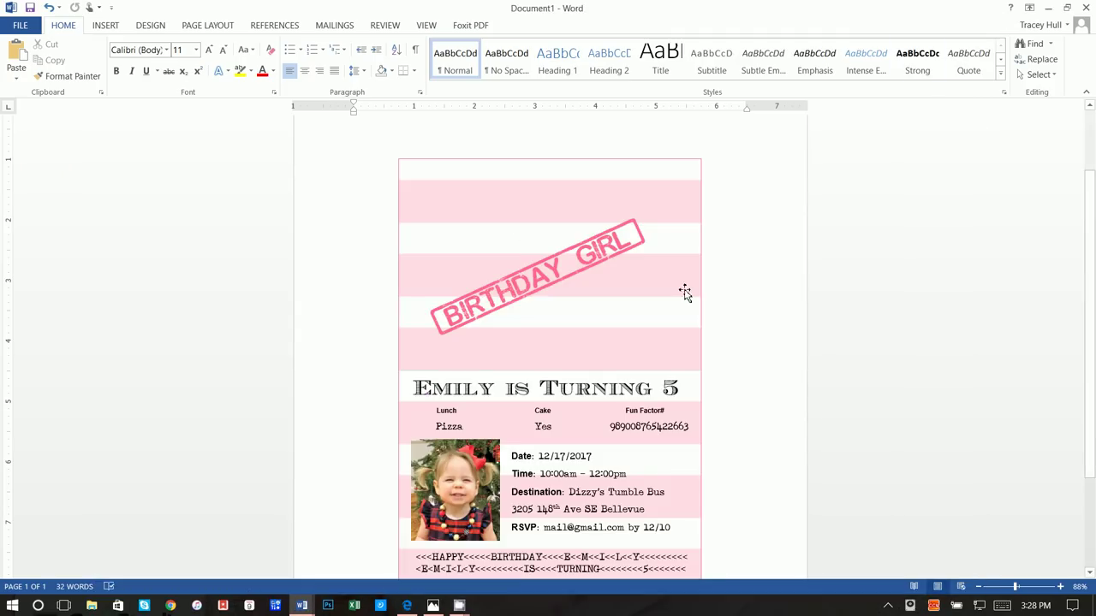
click(99, 26)
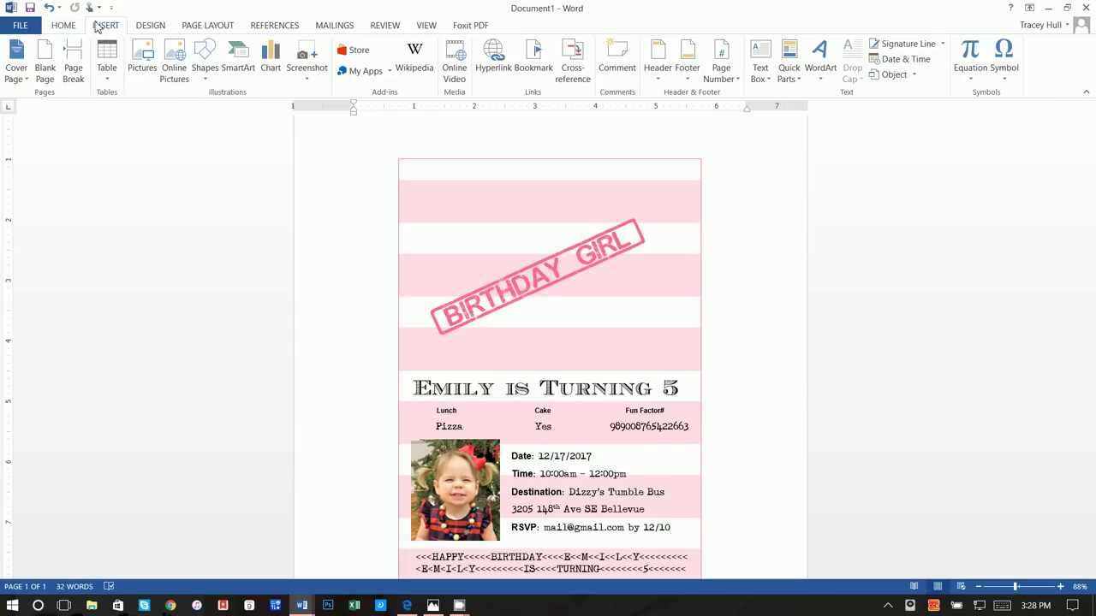
click(147, 54)
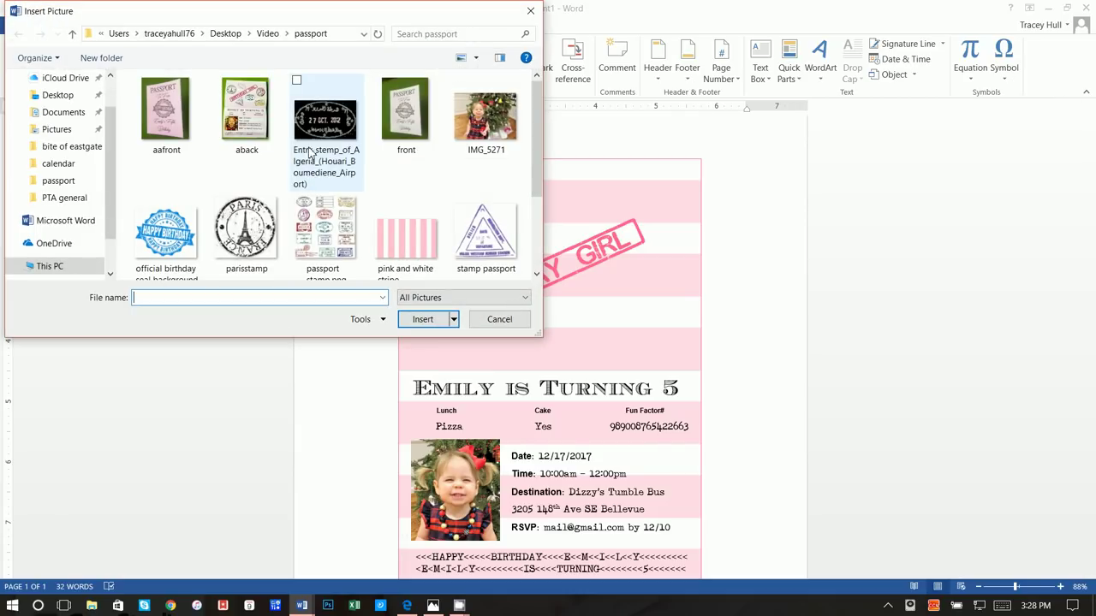
scroll(237, 235, down, 2)
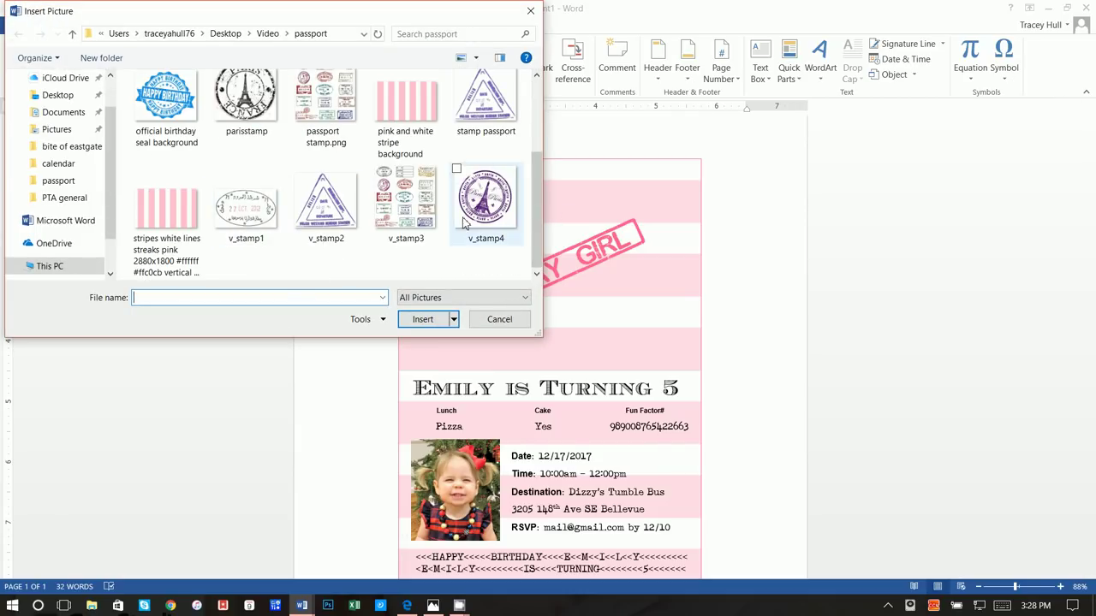
click(326, 205)
click(423, 319)
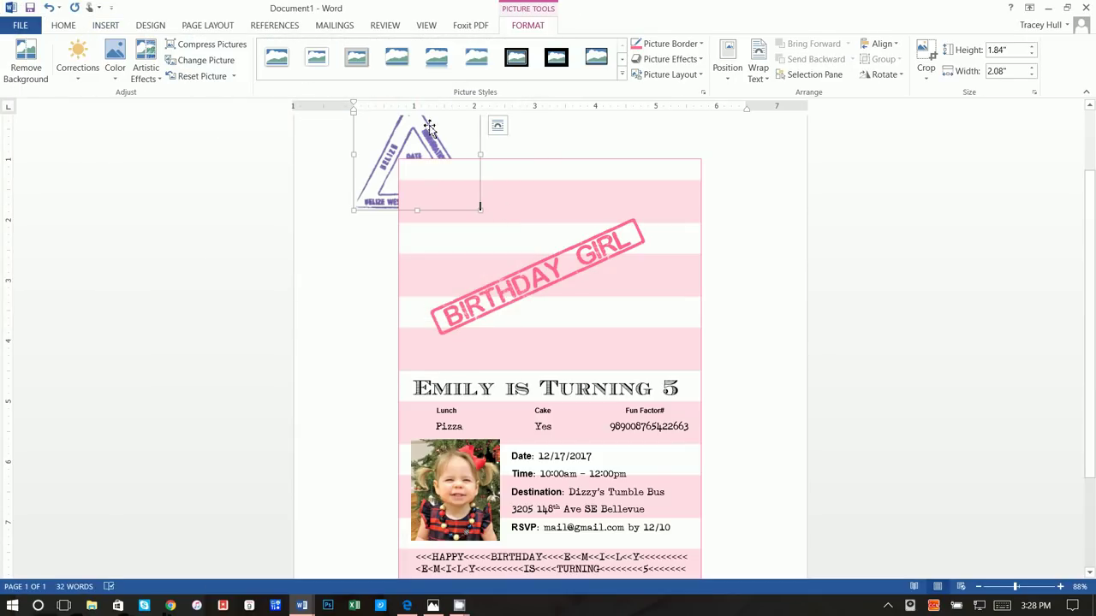
- Wrap the Belize stamp in front of text, shrink it to about 0.95" by 1.08" and place it in the striped background's upper-left corner
scroll(438, 156, up, 1)
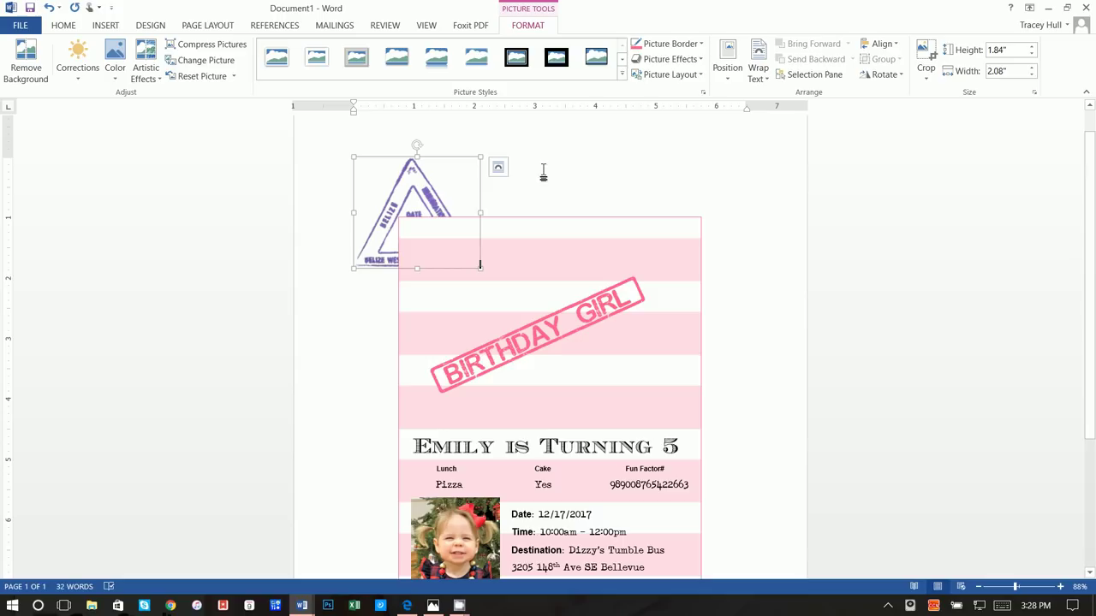
right_click(432, 170)
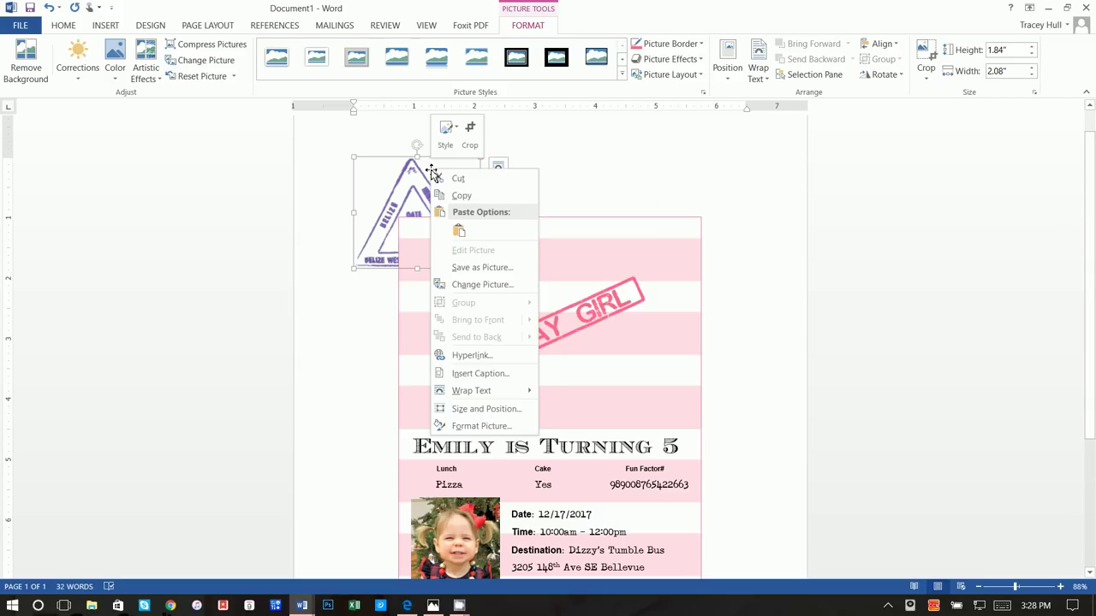
mouse_move(475, 390)
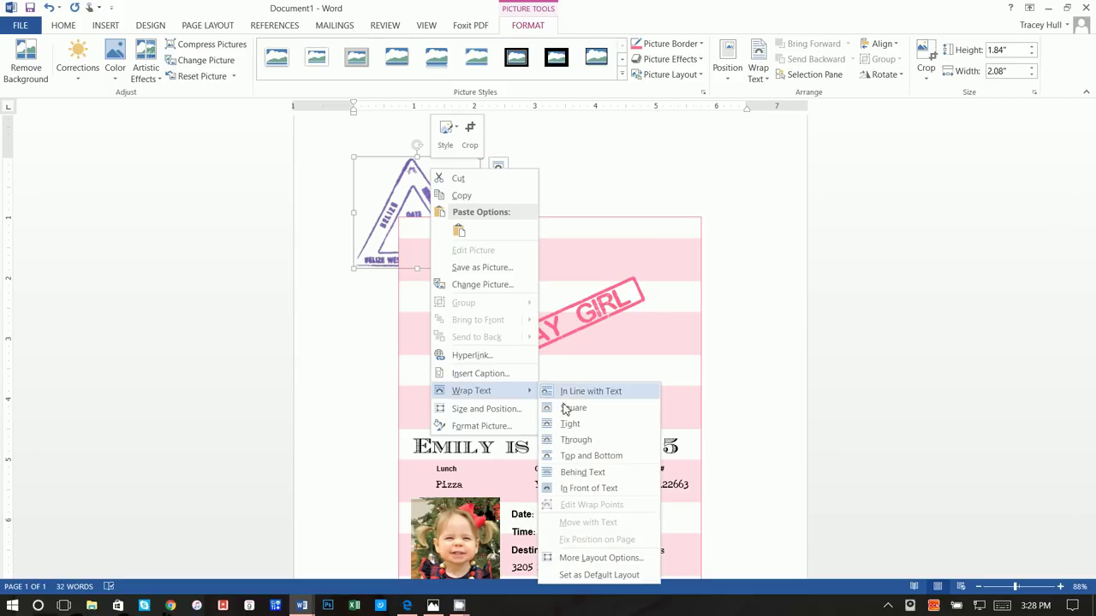
click(602, 487)
drag(466, 267, 474, 291)
drag(445, 281, 456, 291)
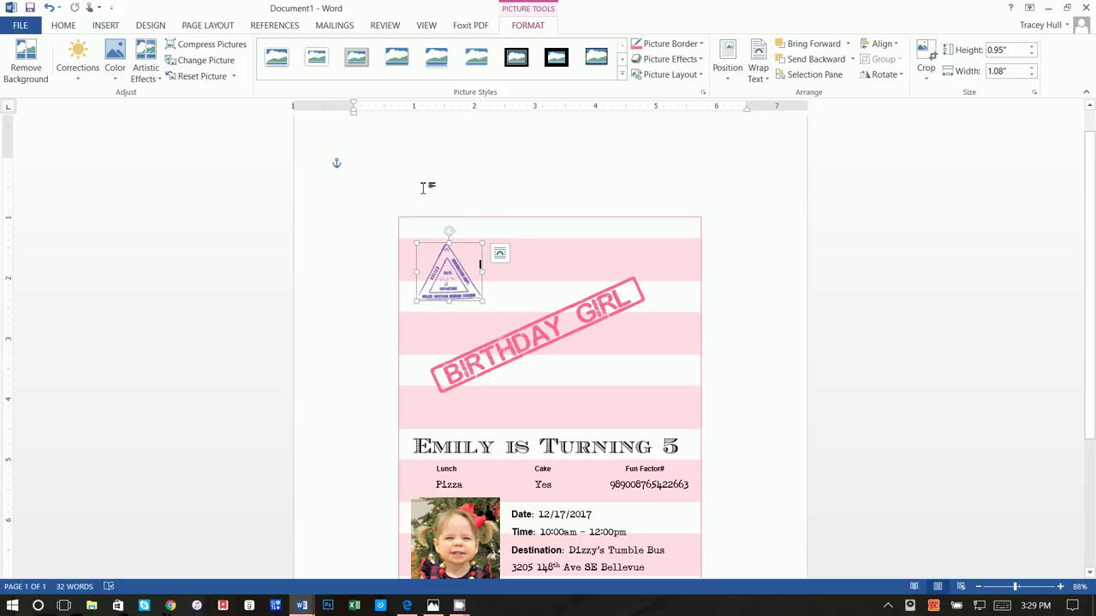
click(382, 211)
- Insert the v_stamp4 picture from the passport folder into the invitation
click(106, 28)
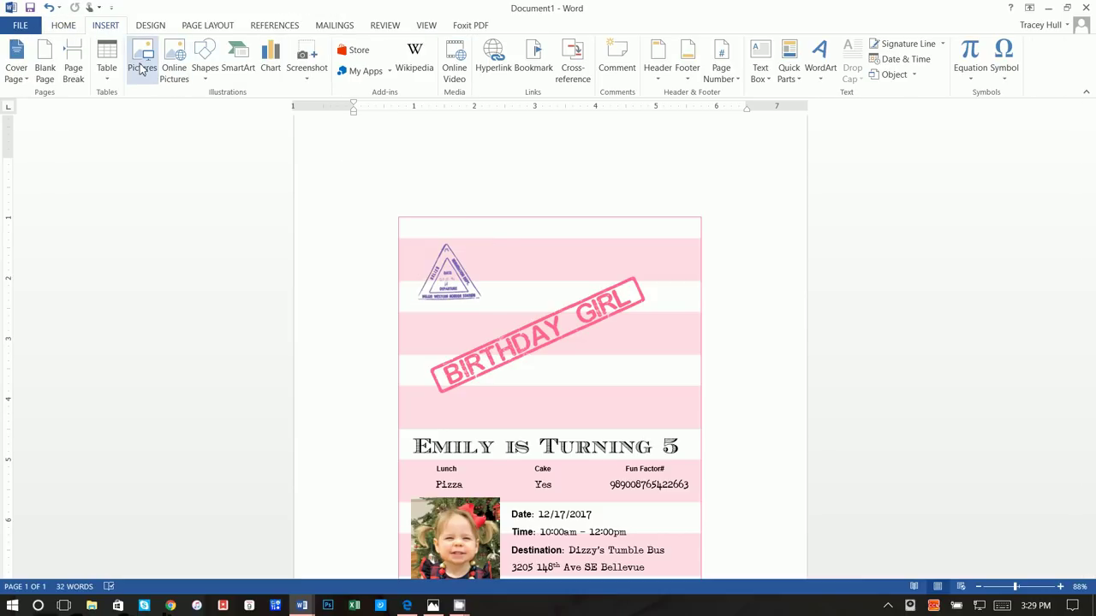
click(155, 80)
scroll(308, 223, down, 2)
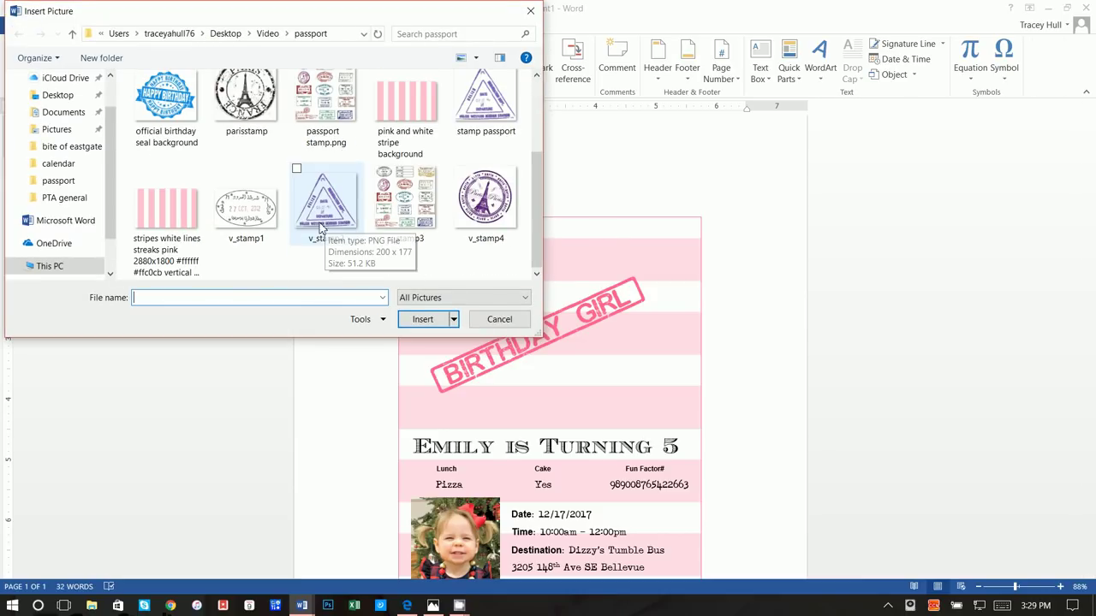
click(497, 219)
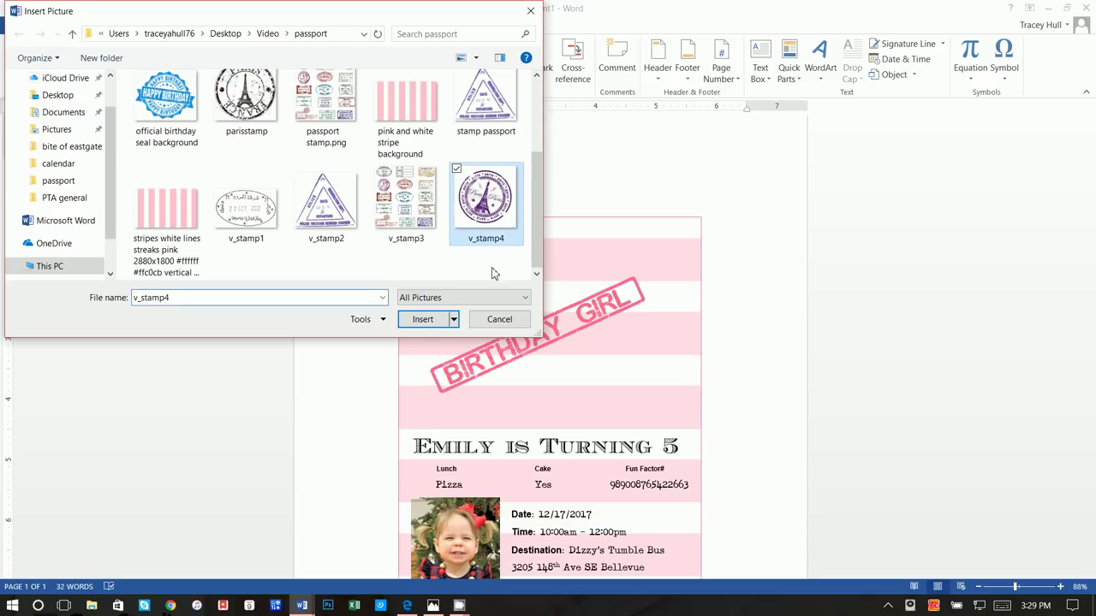
click(423, 319)
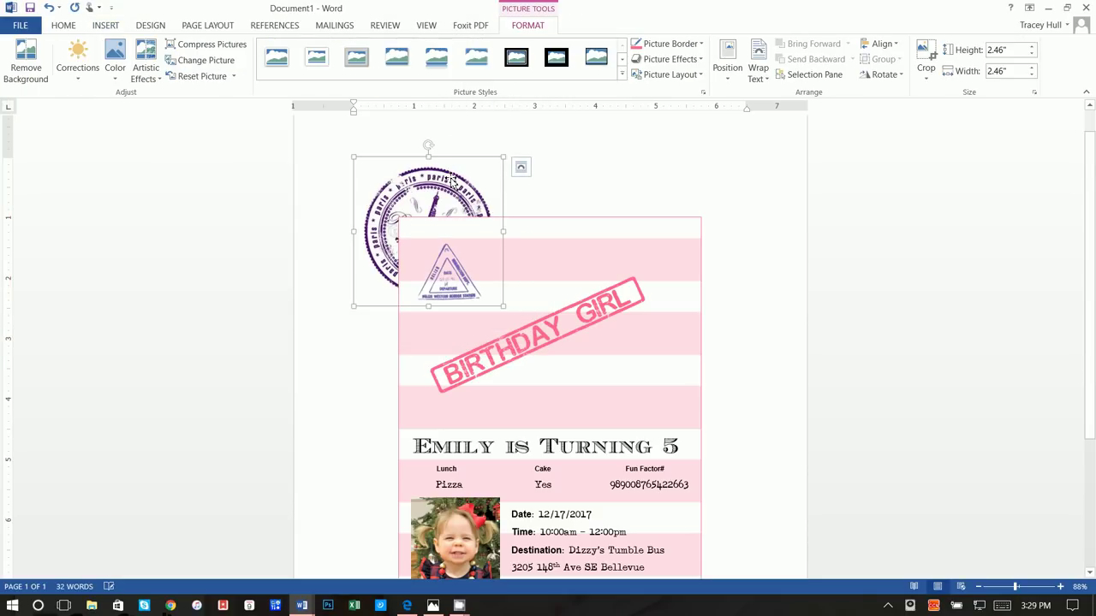
- Wrap the Paris stamp in front of text, shrink it to about 1.42" square and place it in the striped area's lower-right corner
right_click(452, 180)
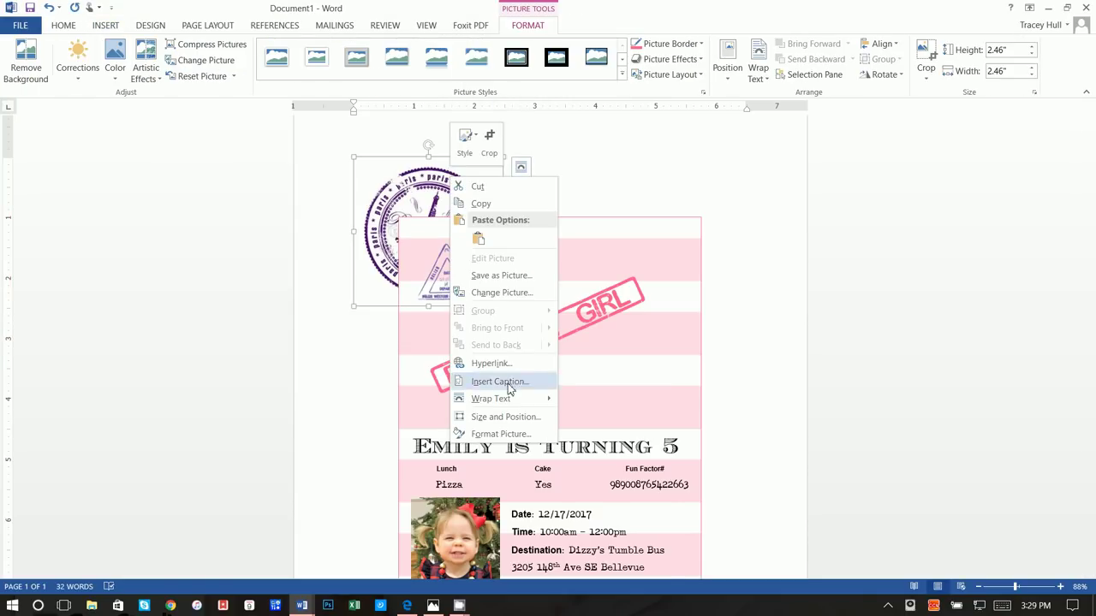
mouse_move(512, 402)
click(599, 497)
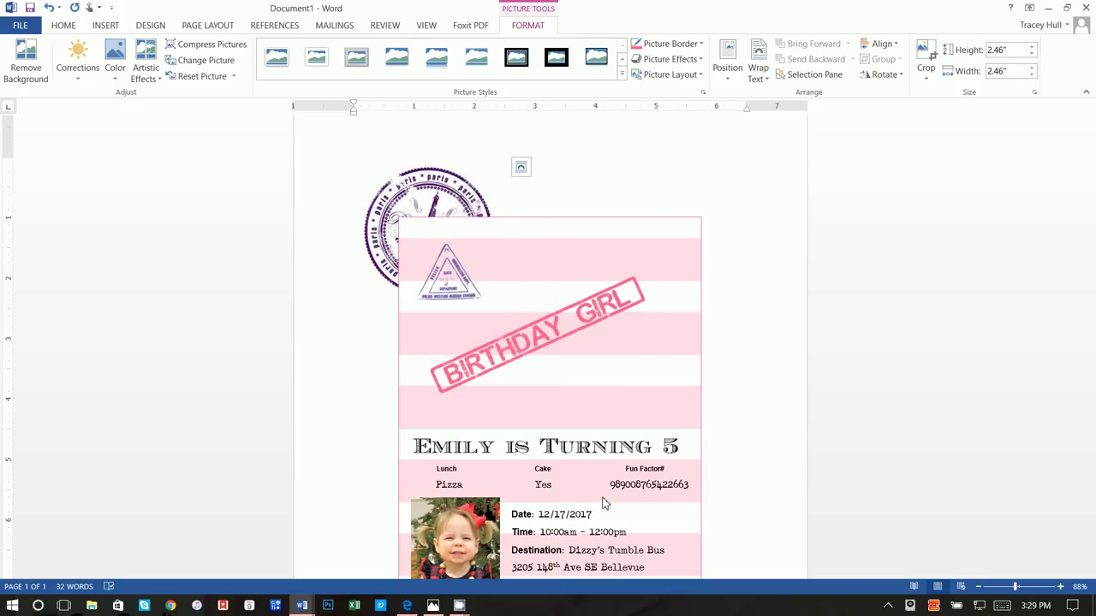
drag(458, 278, 589, 387)
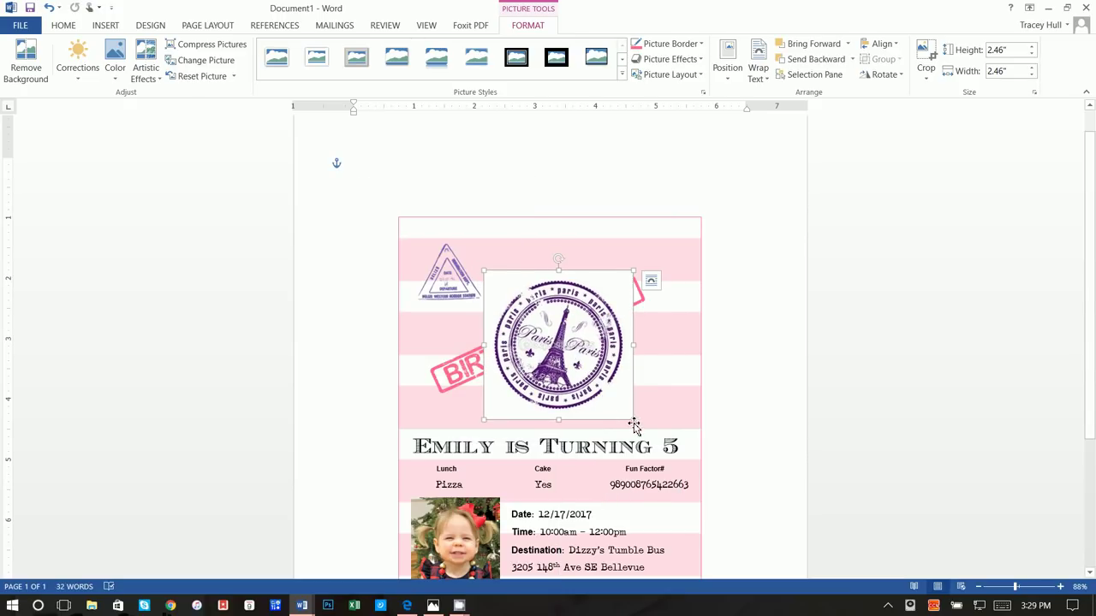
drag(634, 425, 570, 355)
drag(527, 312, 634, 376)
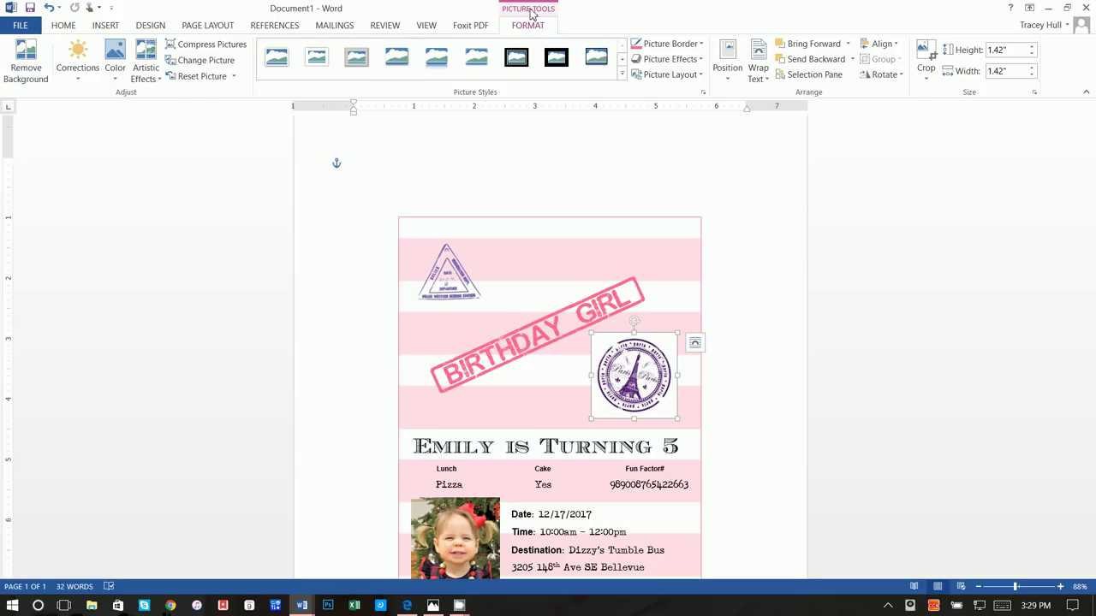
- Remove the Paris stamp's white background while keeping the whole round stamp, and tilt it slightly counterclockwise near the lower-right of the stripes
click(17, 71)
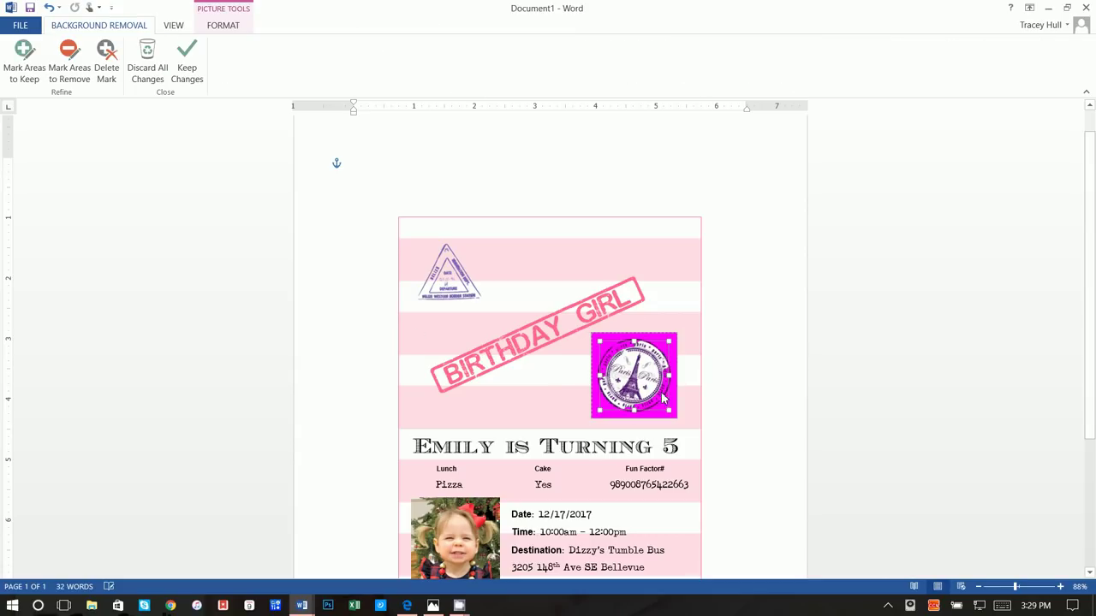
drag(671, 411, 678, 418)
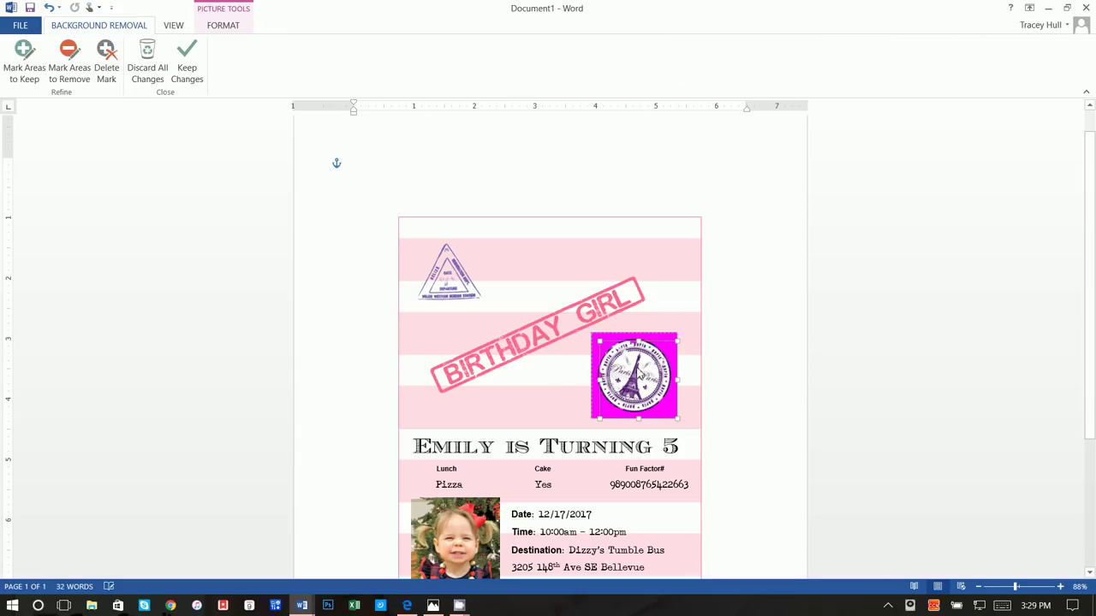
drag(599, 341, 597, 331)
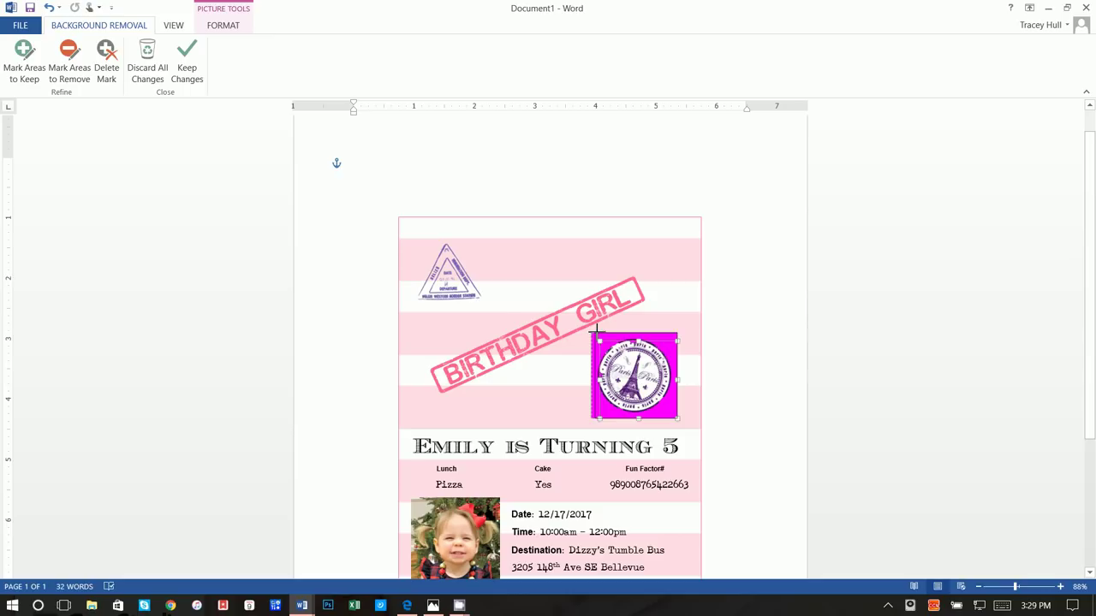
click(188, 68)
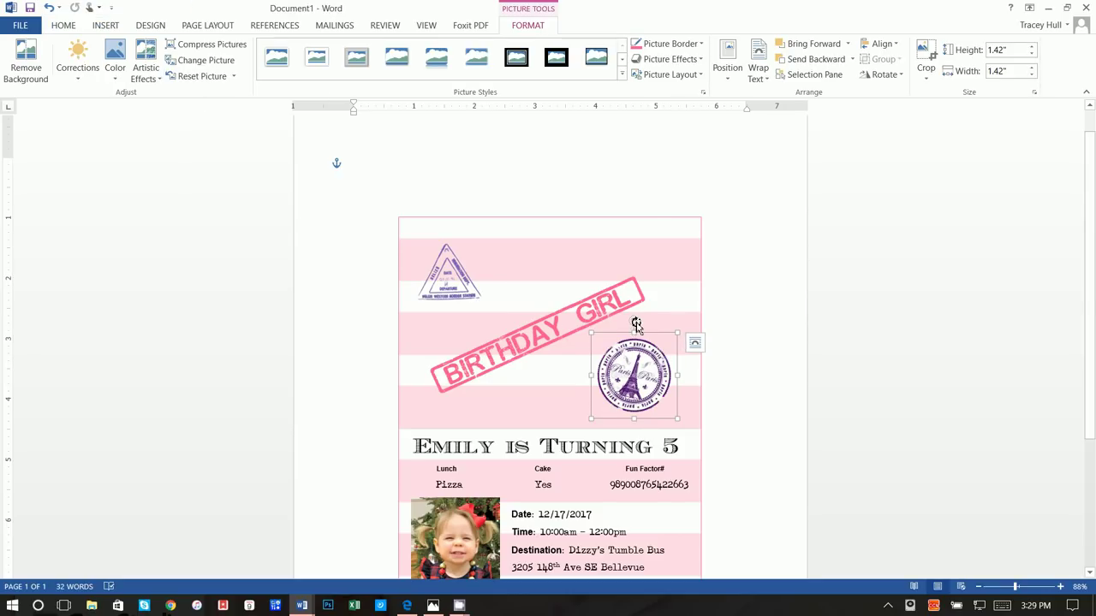
drag(636, 324, 649, 370)
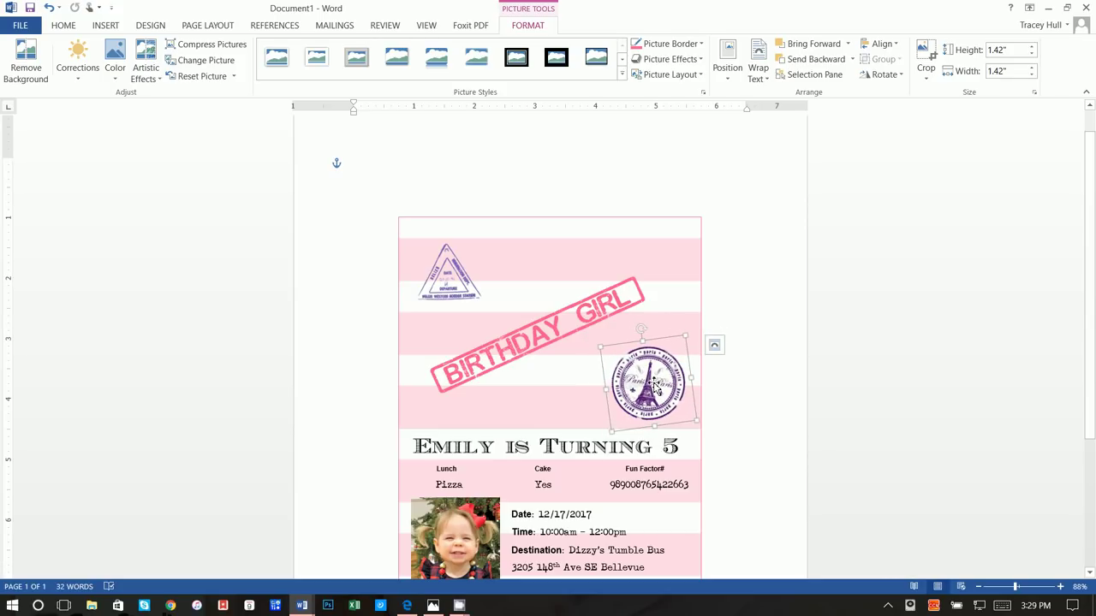
click(735, 291)
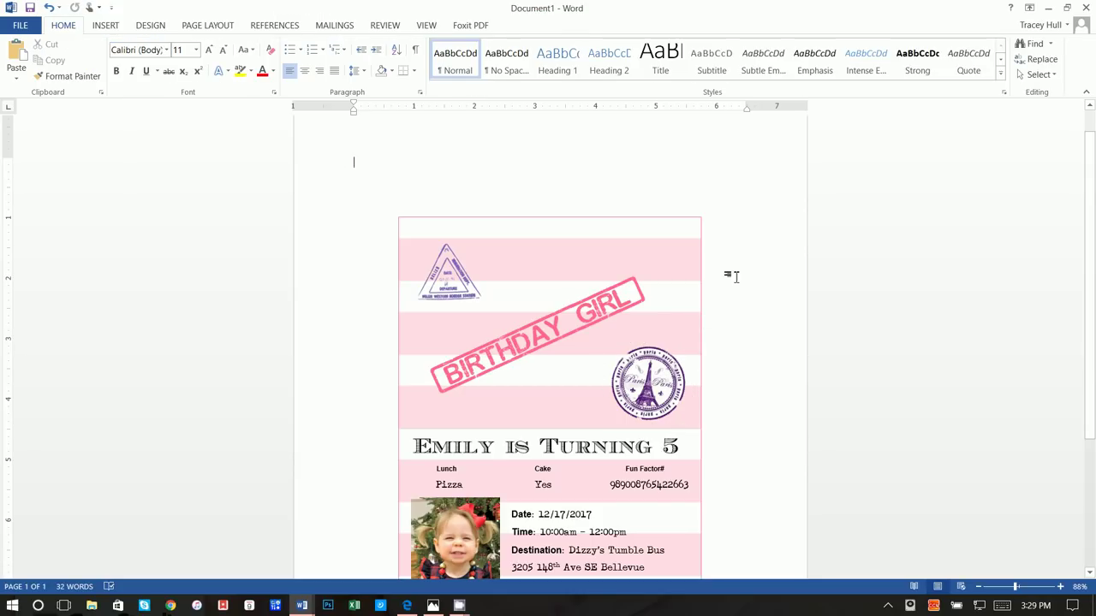
- Insert the v_stamp1 picture from the passport folder
click(107, 26)
click(144, 65)
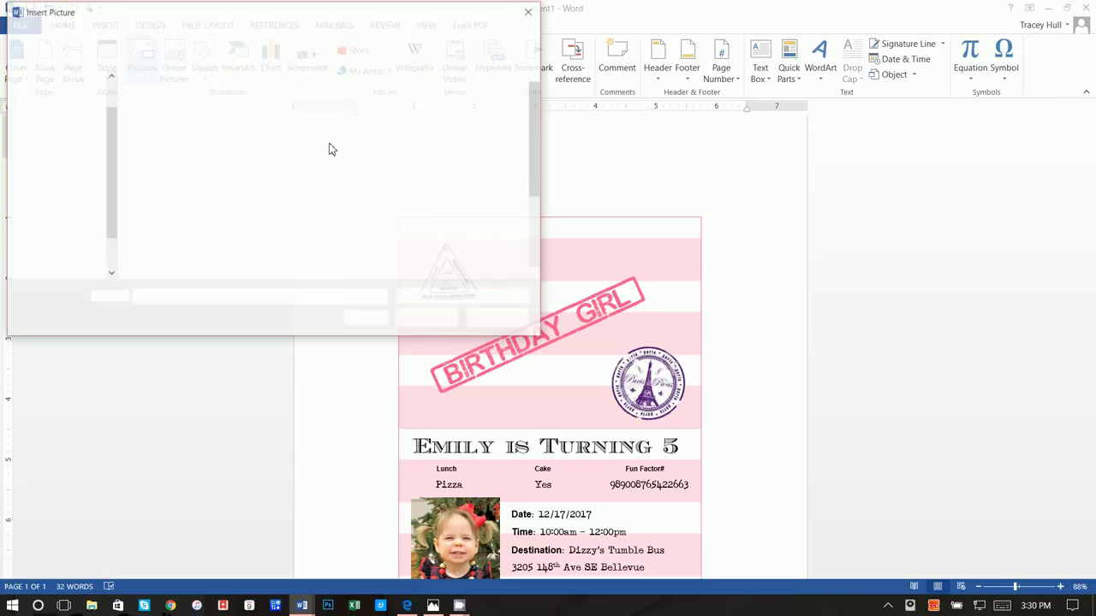
scroll(403, 244, down, 2)
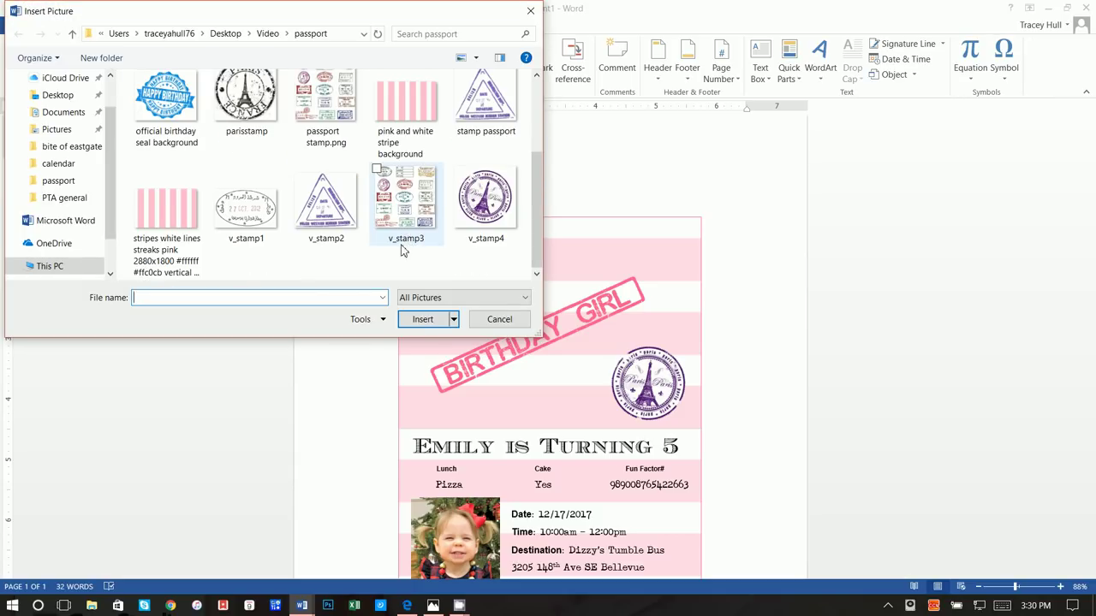
click(260, 214)
click(422, 319)
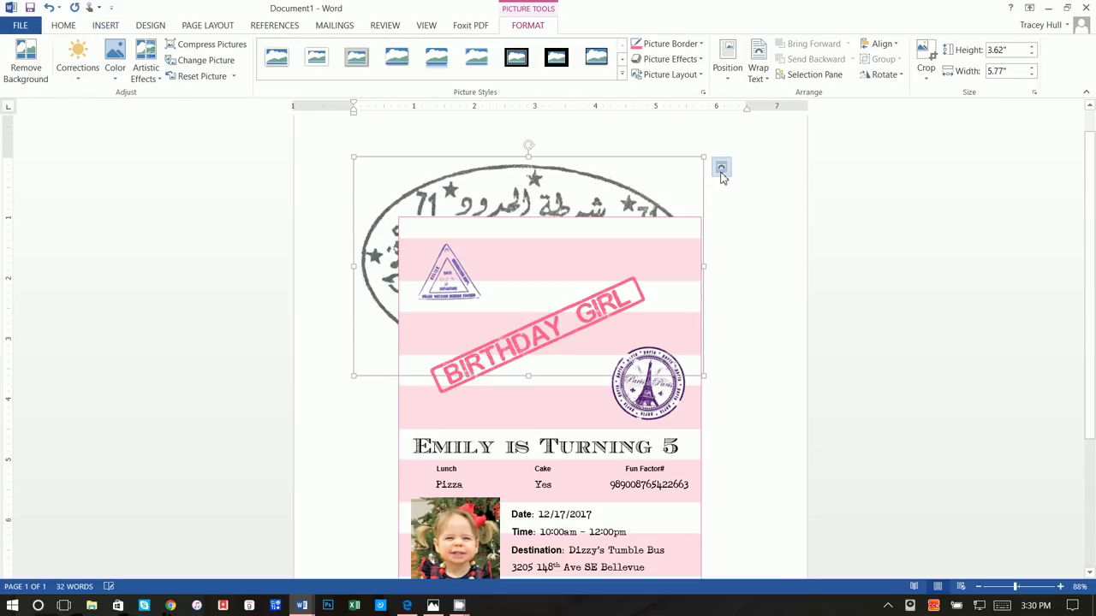
- Wrap the oval stamp in front of text, shrink it, place it between BIRTHDAY GIRL and the Paris stamp, and tilt it slightly counterclockwise
click(722, 168)
click(822, 291)
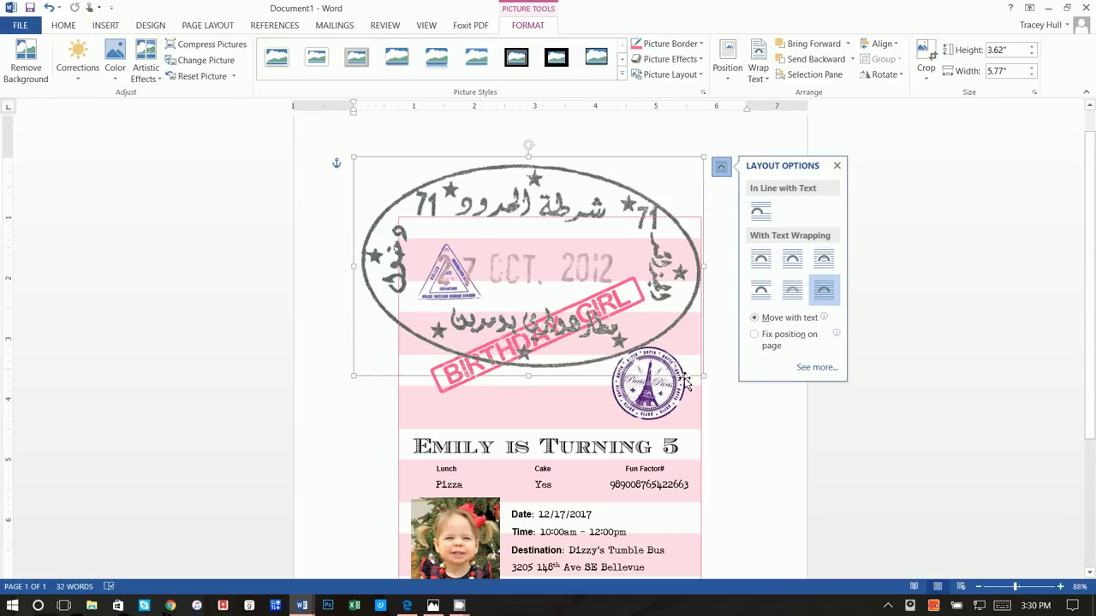
drag(704, 376, 550, 400)
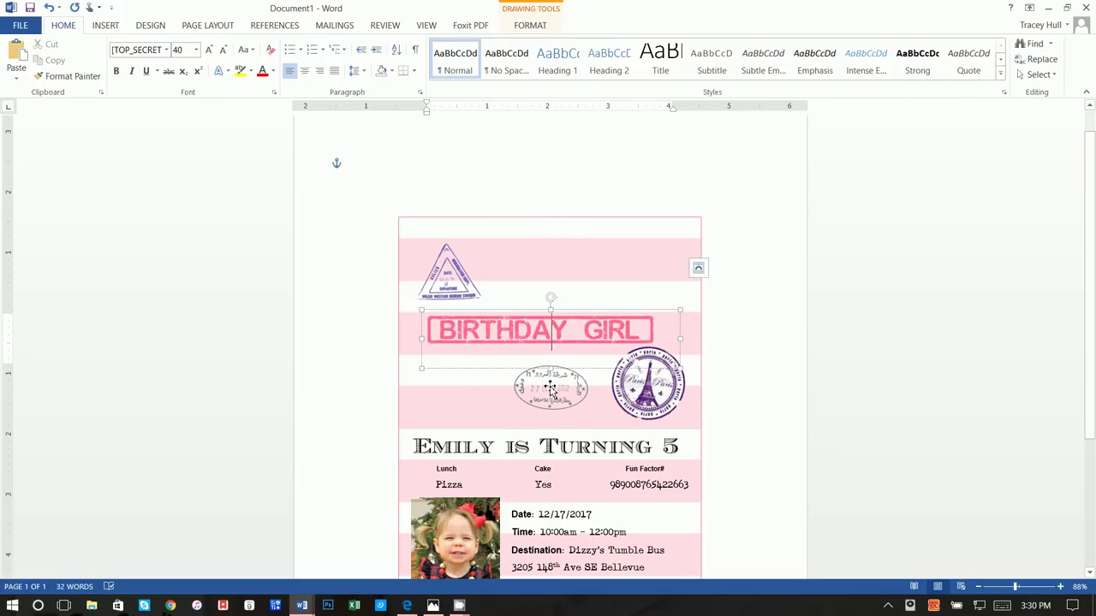
drag(552, 357, 539, 353)
- Insert the v_stamp3 multi-stamp sheet from the passport folder at the paragraph above the invitation
click(104, 24)
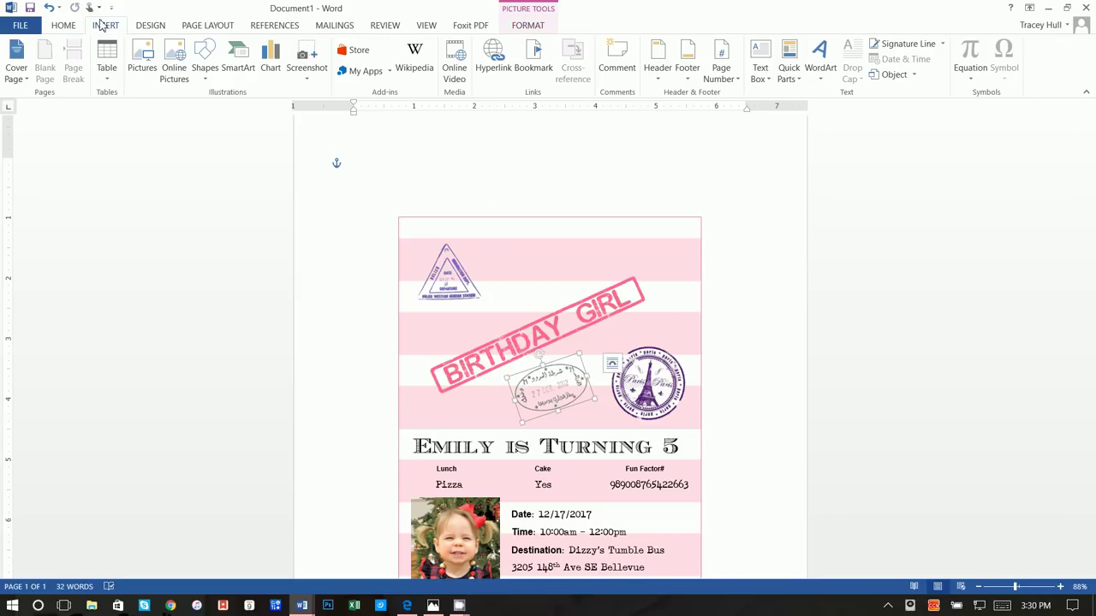
click(428, 171)
click(142, 61)
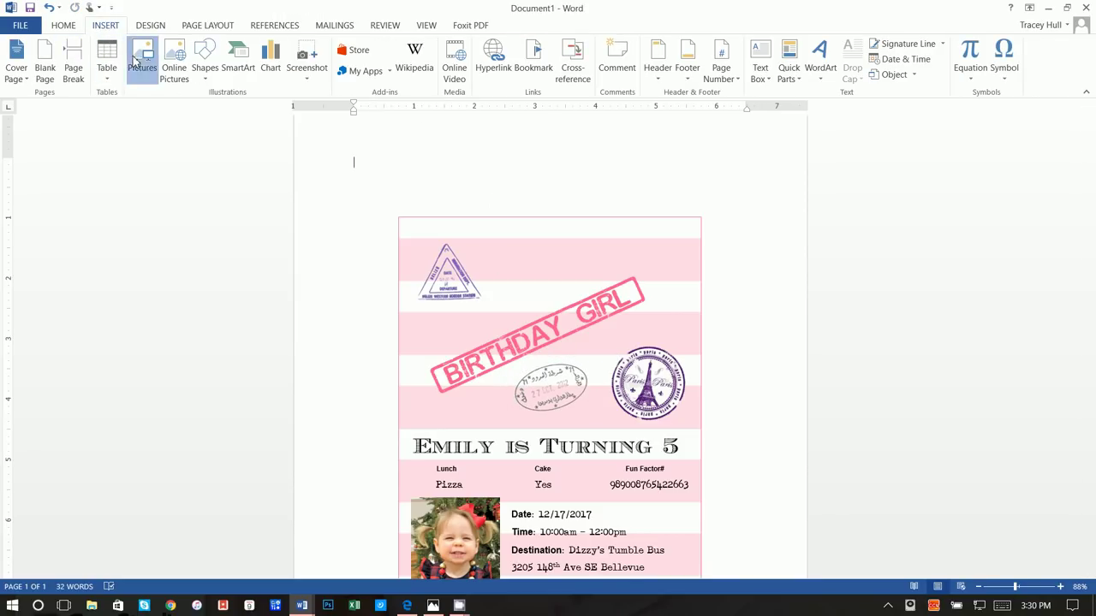
scroll(317, 181, down, 3)
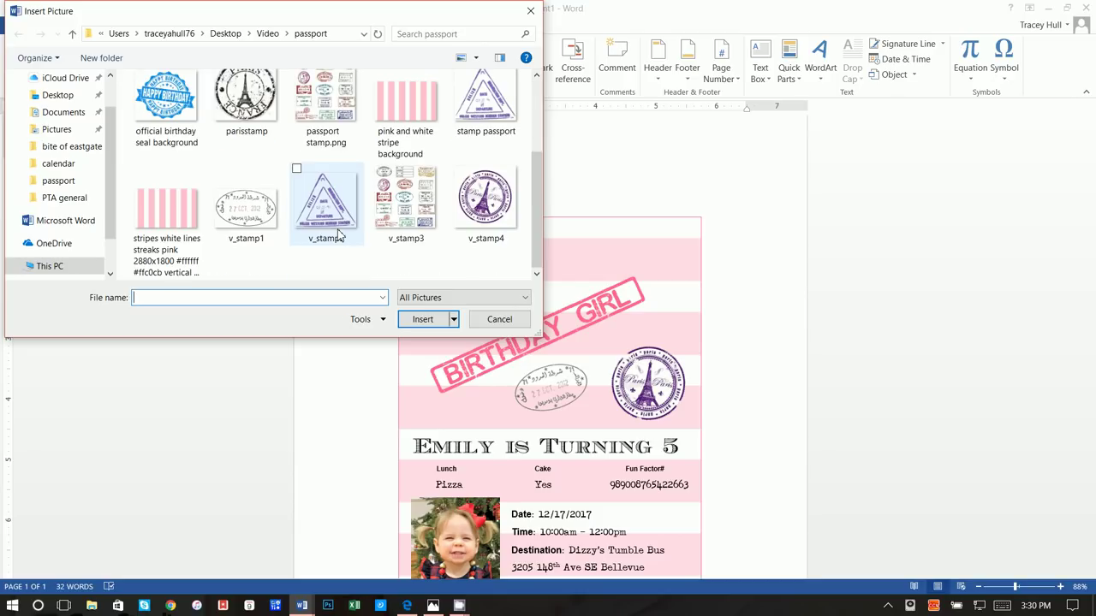
click(401, 190)
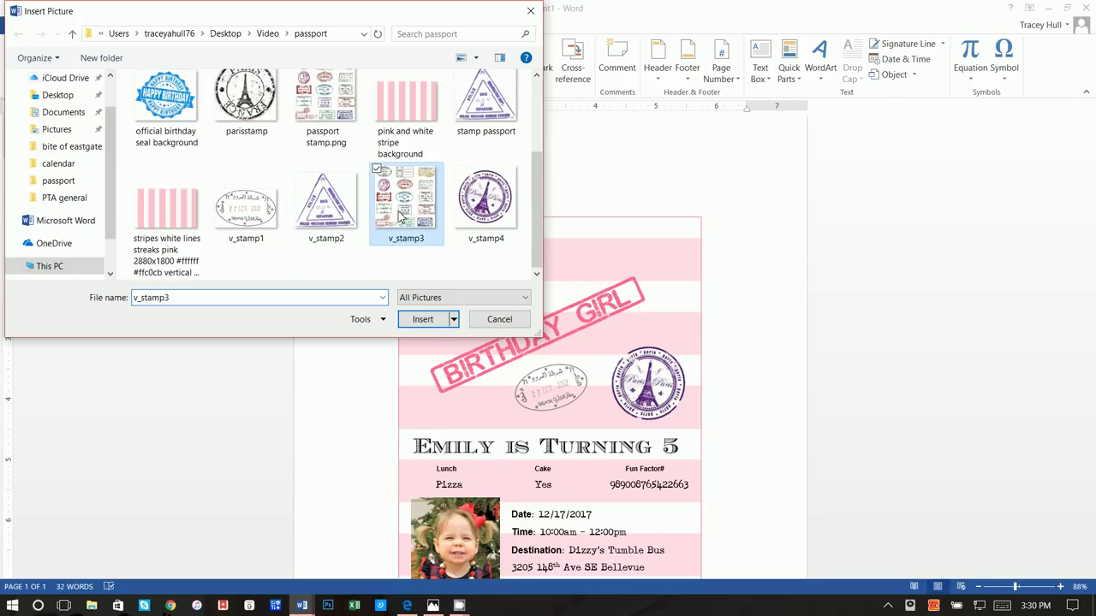
click(423, 320)
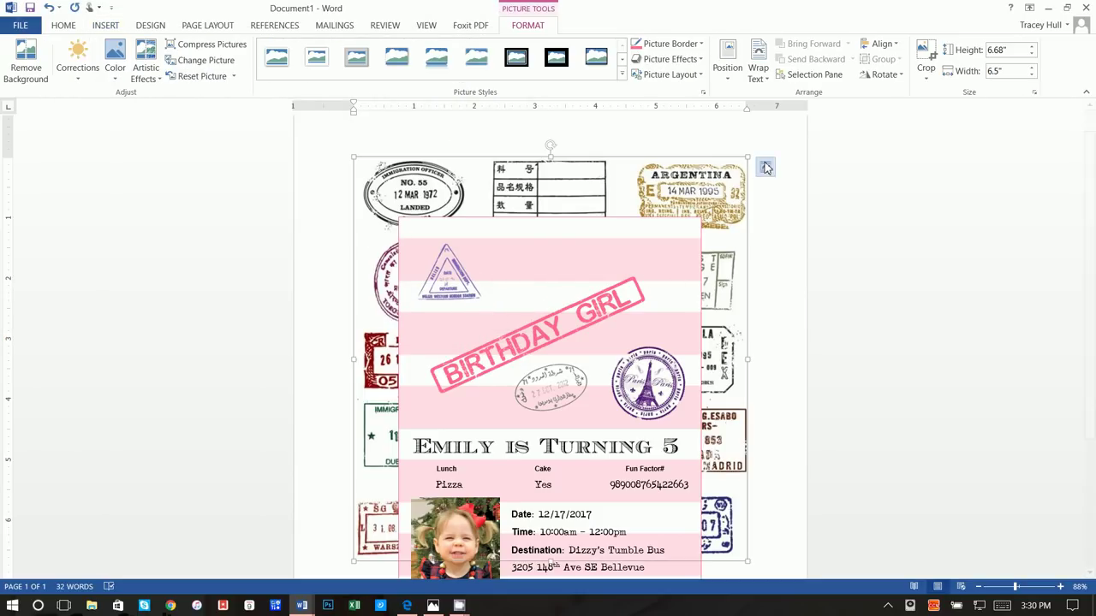
- Wrap the stamp sheet in front of text and crop it to the Argentina stamp, about 1.36" by 2.03"
click(766, 167)
click(867, 290)
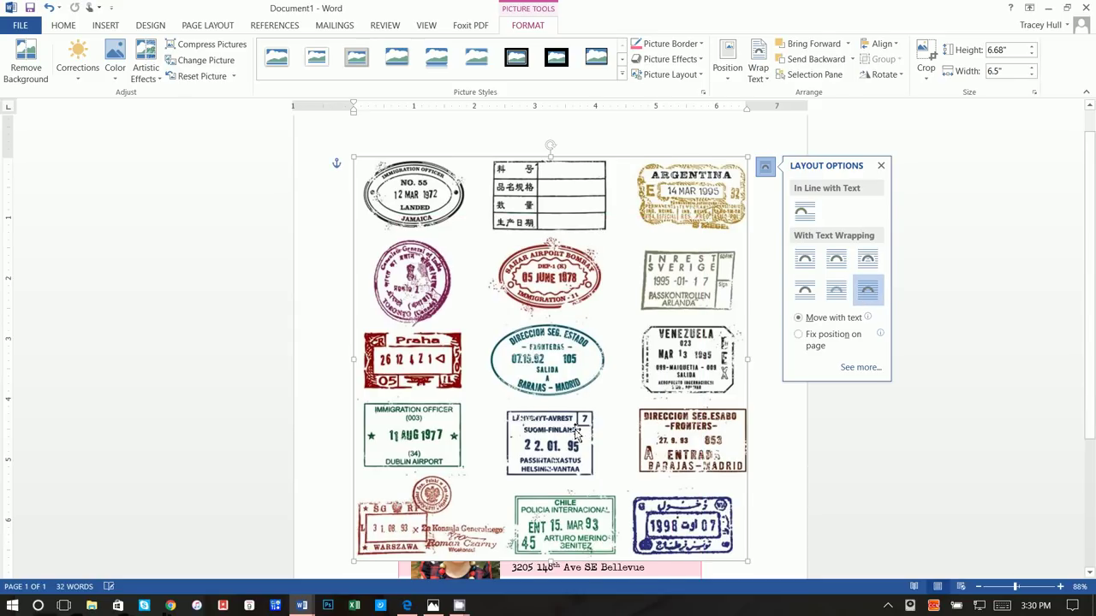
scroll(578, 436, down, 2)
scroll(679, 218, up, 2)
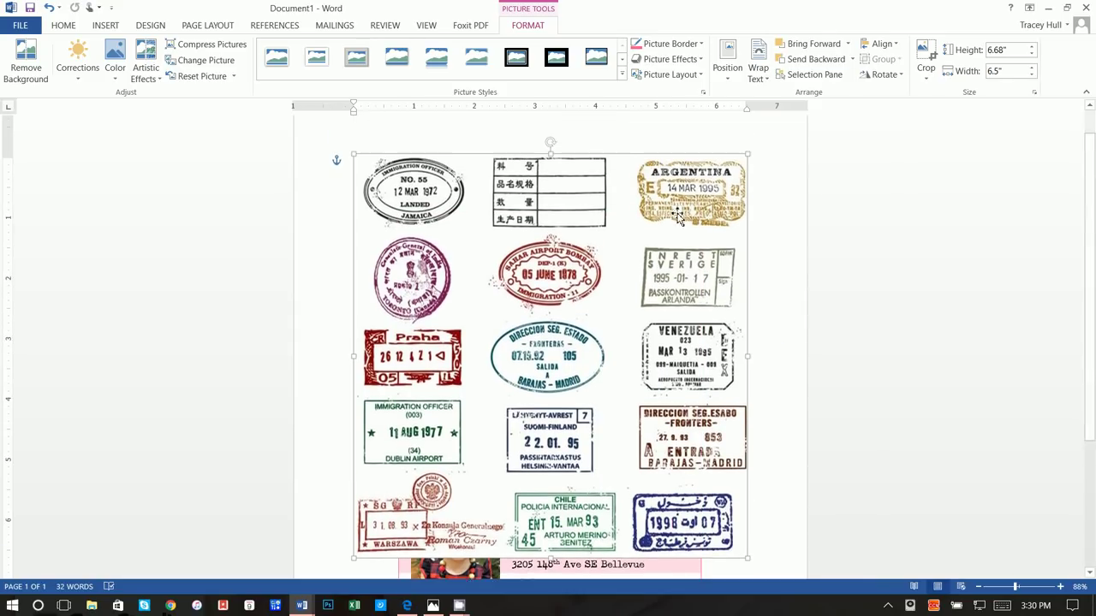
click(925, 56)
scroll(392, 494, down, 1)
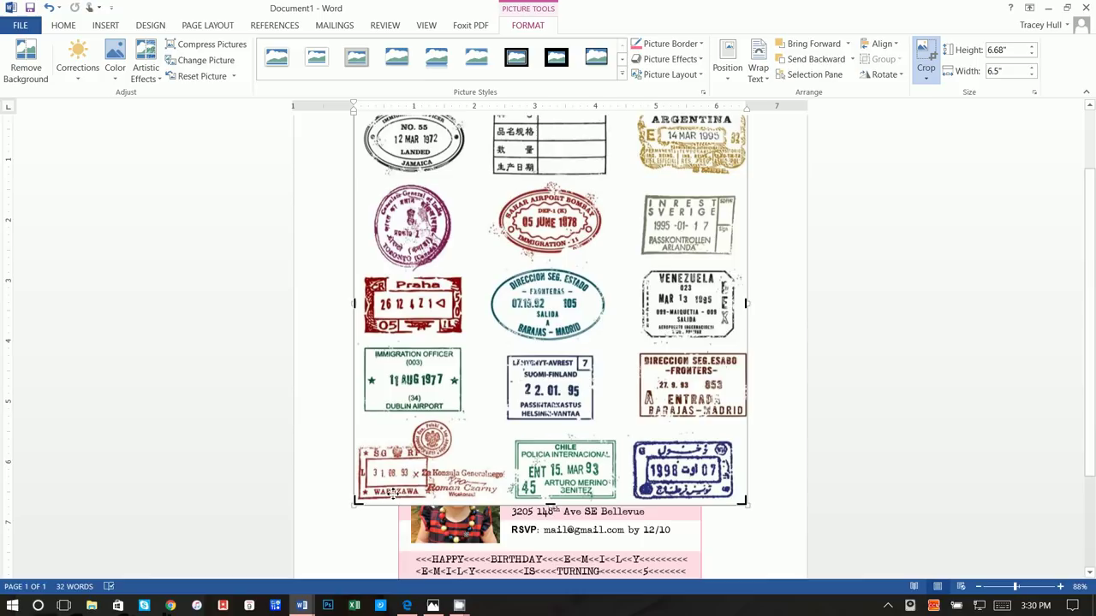
drag(358, 498, 628, 182)
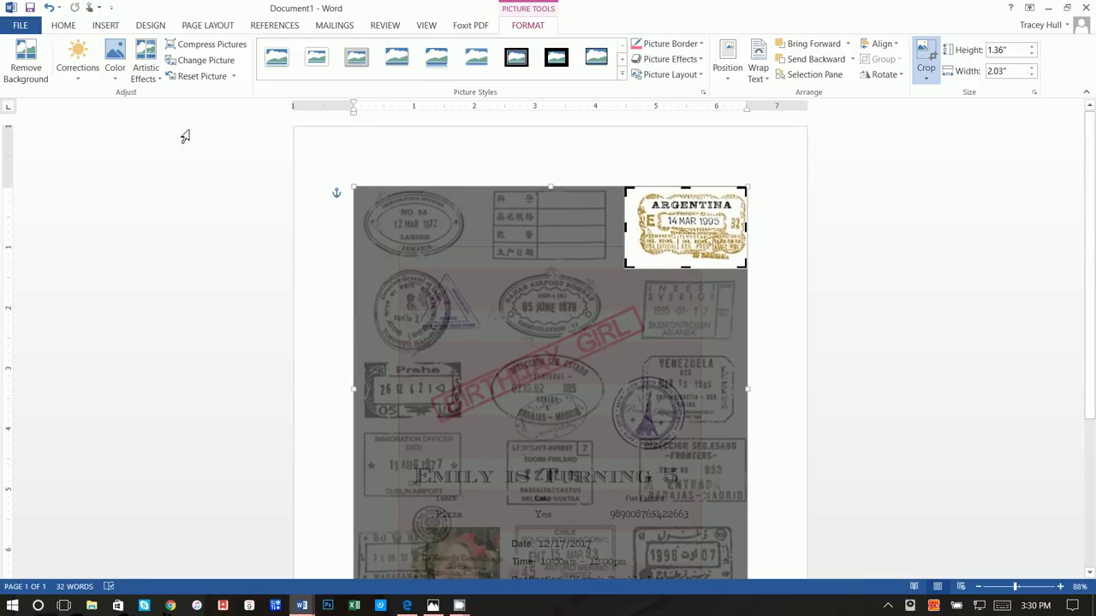
- Remove the Argentina stamp's background, enlarging the kept area to cover the whole stamp
click(26, 60)
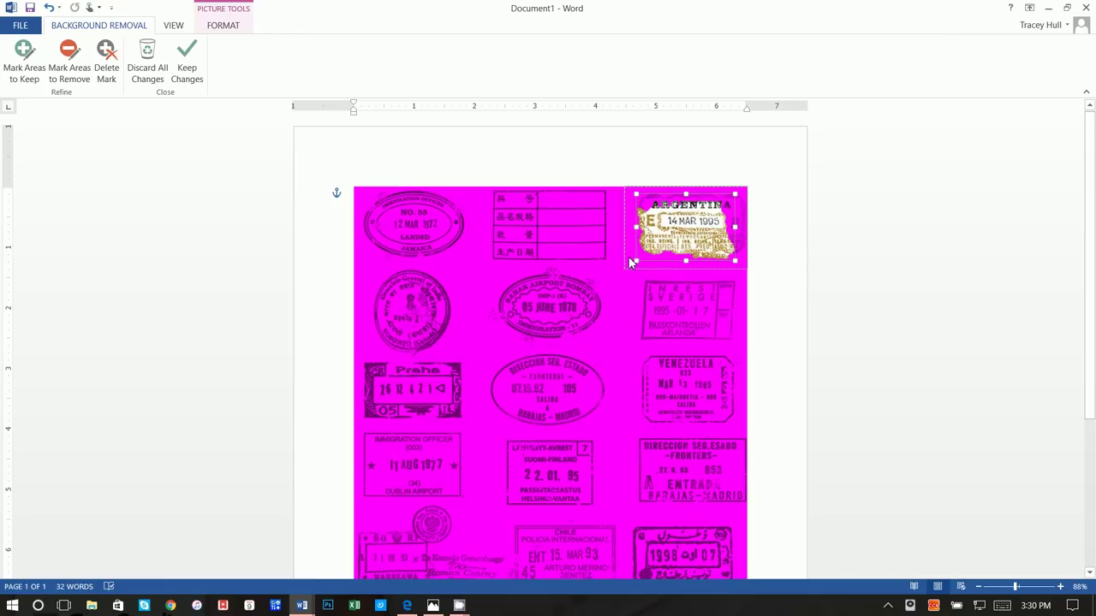
drag(637, 261, 629, 267)
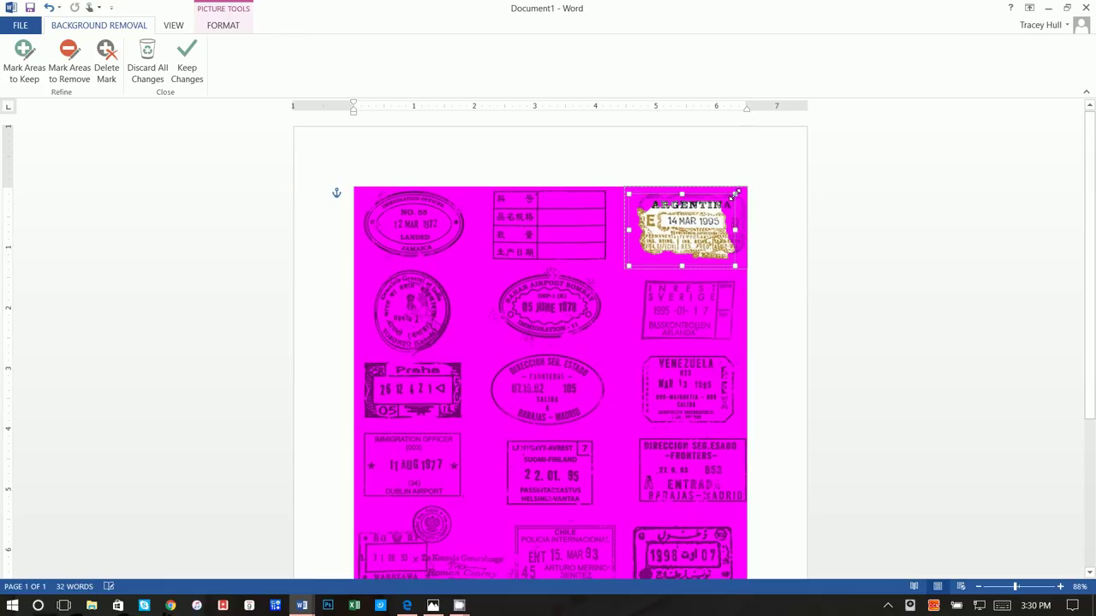
drag(734, 194, 687, 179)
click(188, 57)
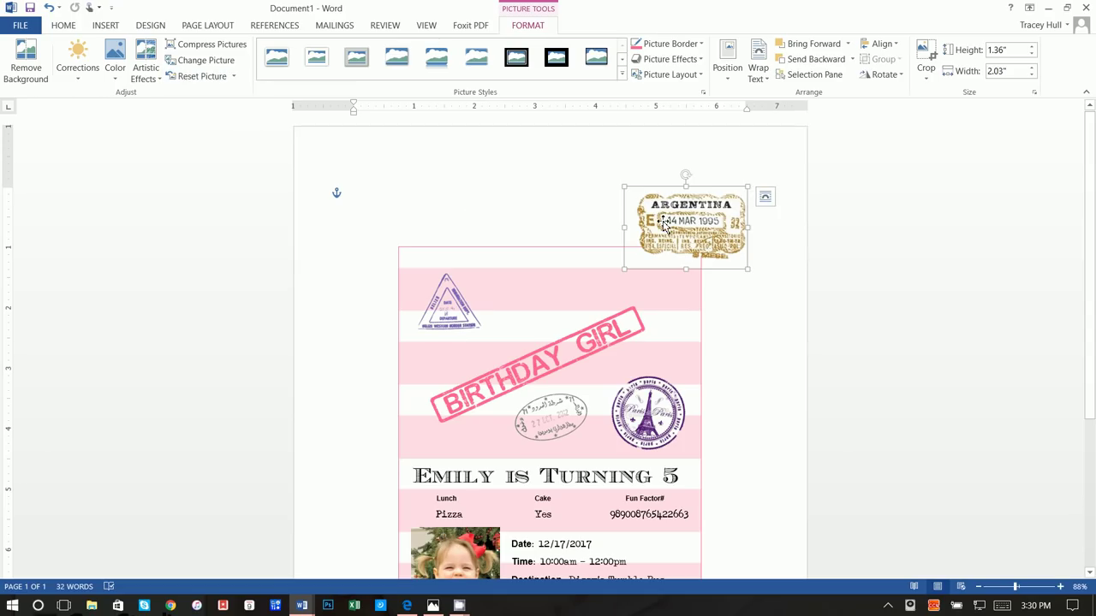
- Shrink the Argentina stamp to about 0.95" by 1.42" and place it in the striped background's upper-right corner
drag(663, 221, 529, 304)
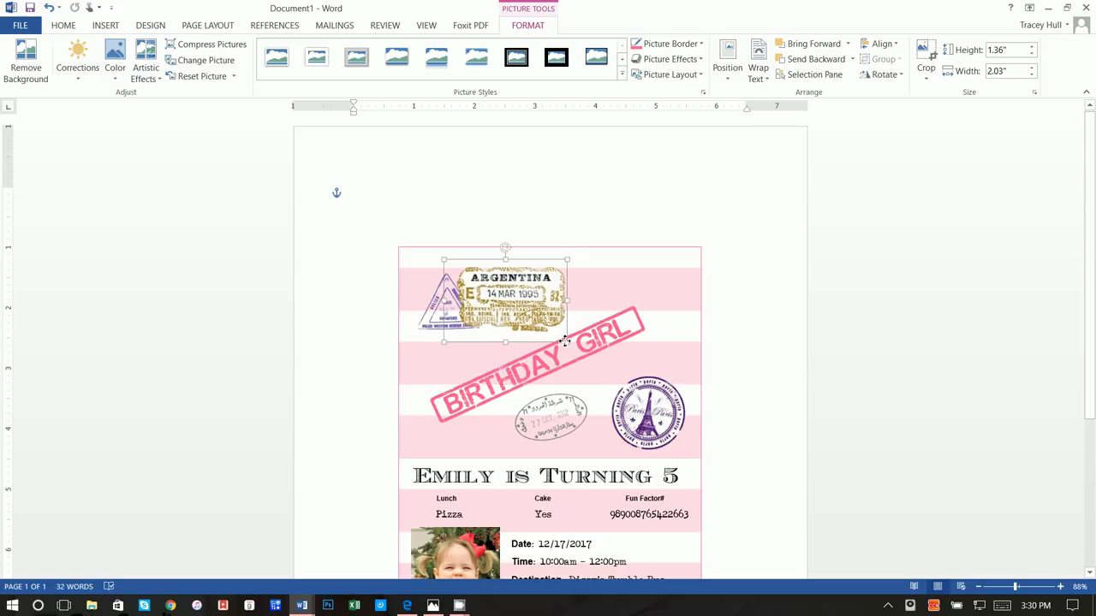
drag(564, 344, 533, 332)
drag(526, 325, 597, 305)
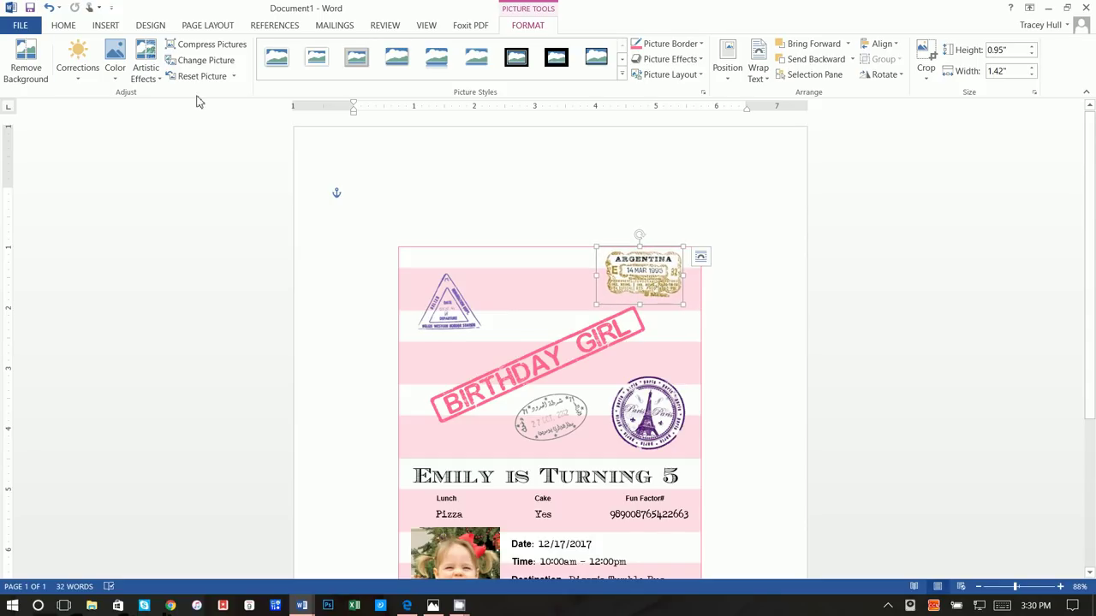
- Insert another copy of the v_stamp3 stamp sheet from the passport folder at the paragraph above the invitation
click(106, 25)
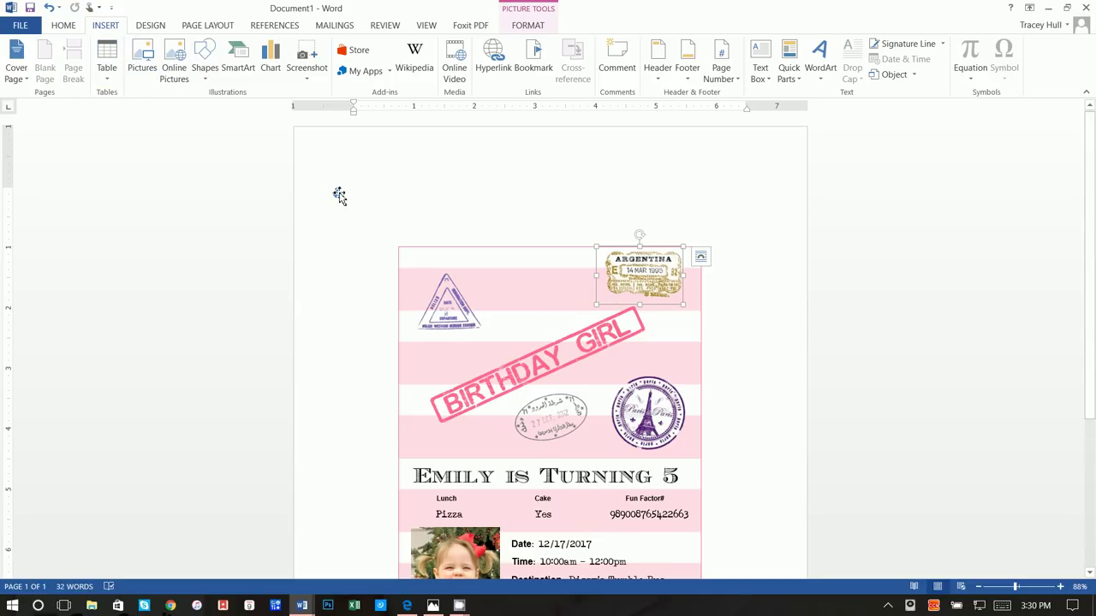
click(340, 196)
click(144, 58)
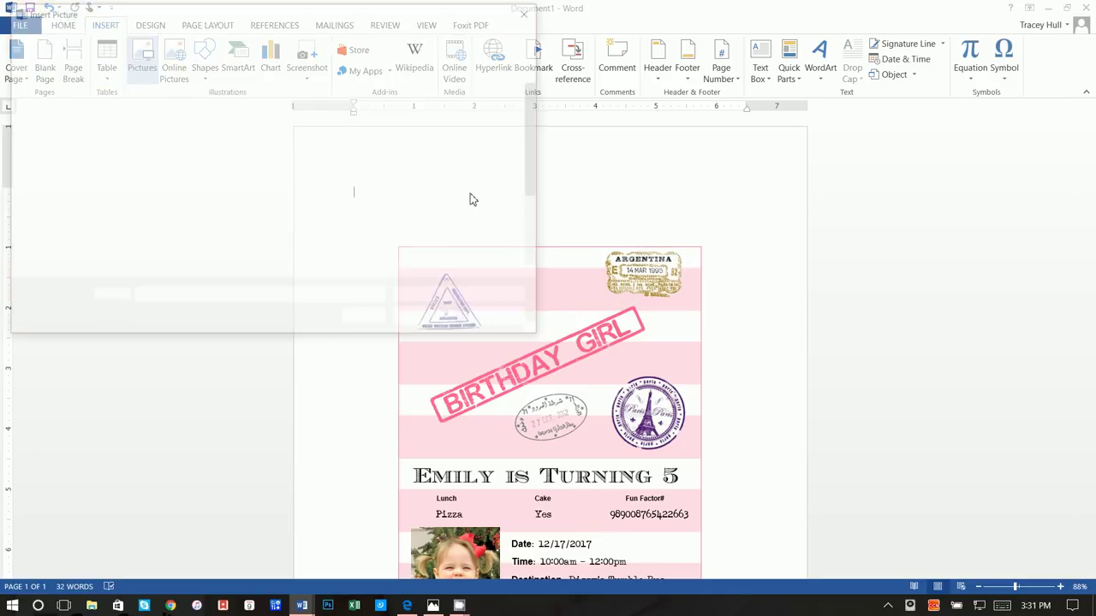
scroll(406, 184, down, 2)
click(407, 205)
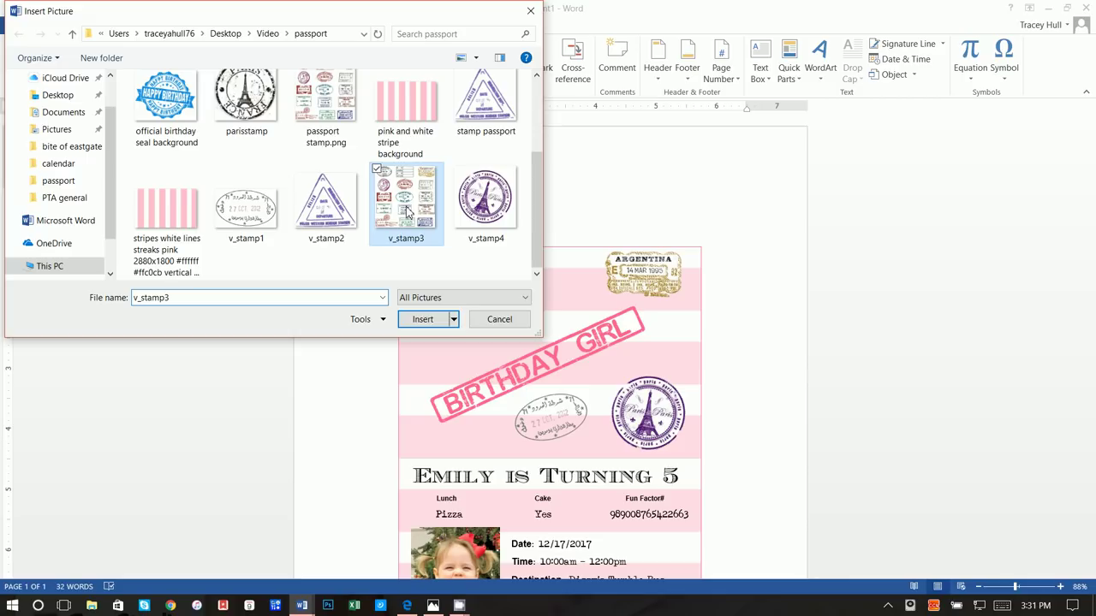
click(444, 319)
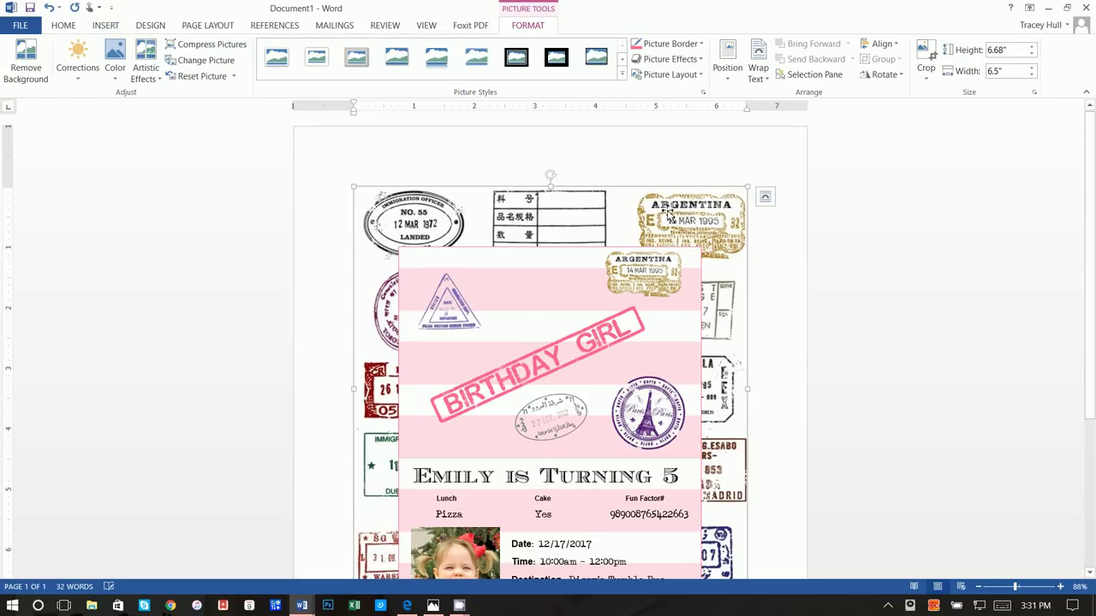
- Wrap the new stamp sheet in front of text and crop it to the red Praha stamp, about 1.1" by 1.93"
click(765, 197)
click(867, 320)
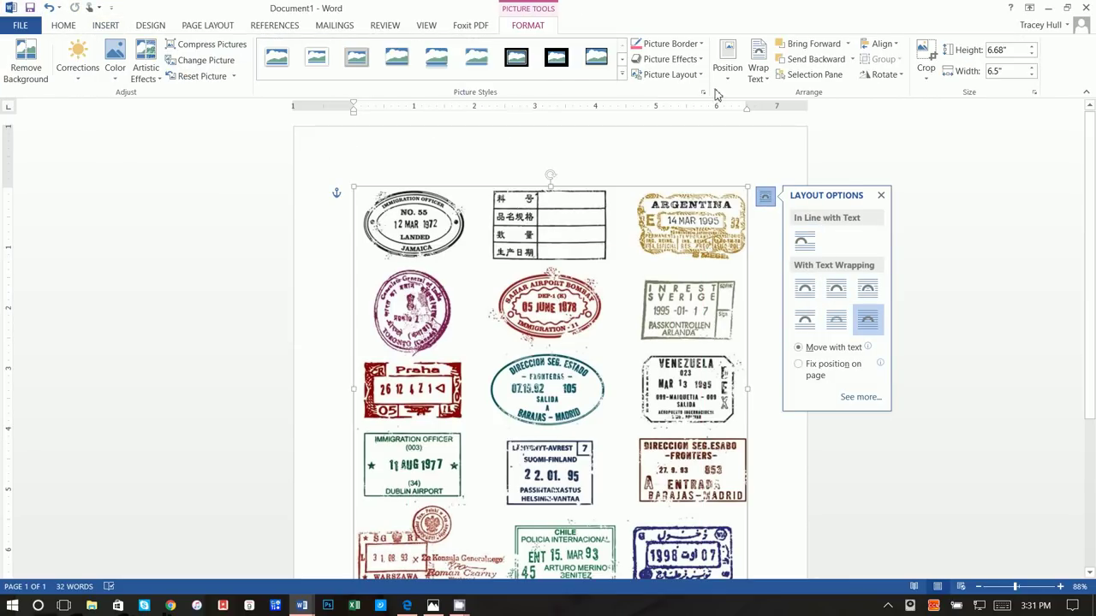
click(925, 57)
scroll(838, 165, down, 3)
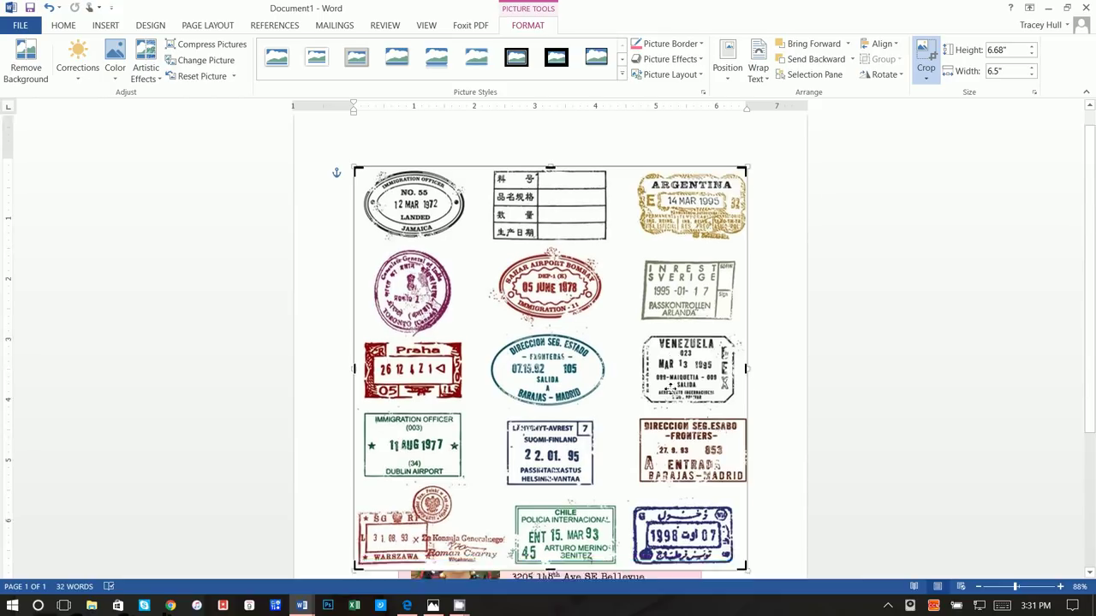
drag(741, 469, 470, 306)
scroll(370, 175, up, 2)
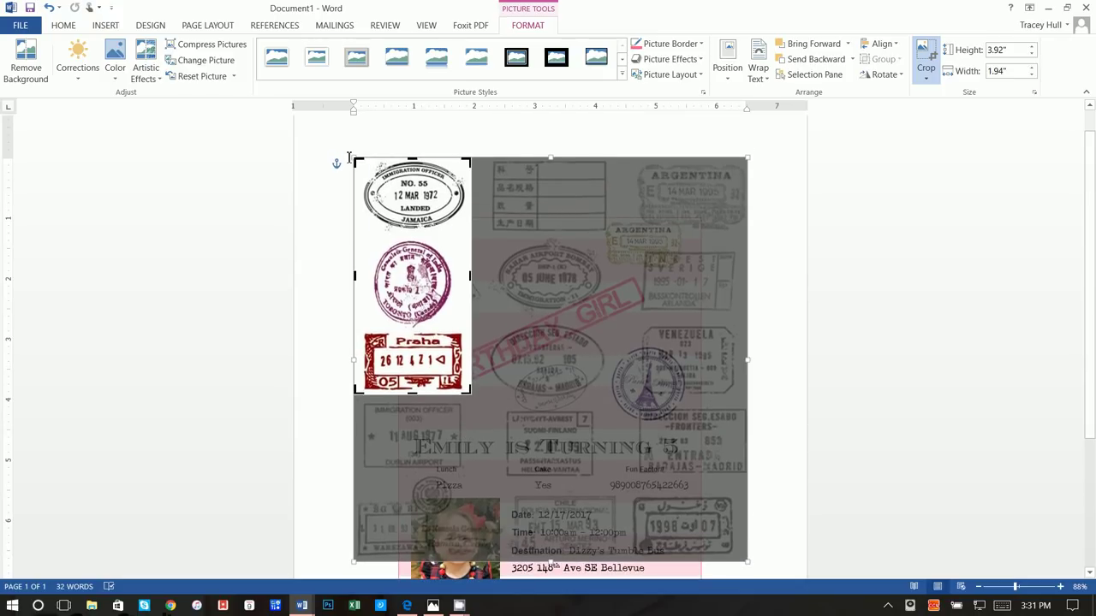
drag(355, 161, 355, 328)
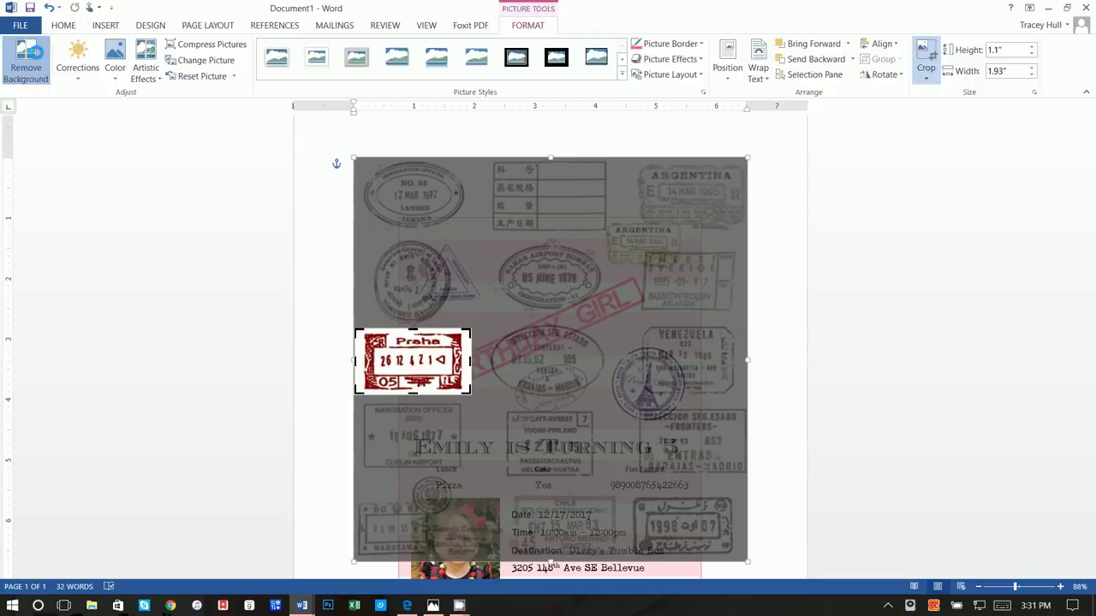
- Remove the Praha stamp's background, enlarging the kept area to cover the whole stamp
click(26, 61)
drag(459, 389, 464, 393)
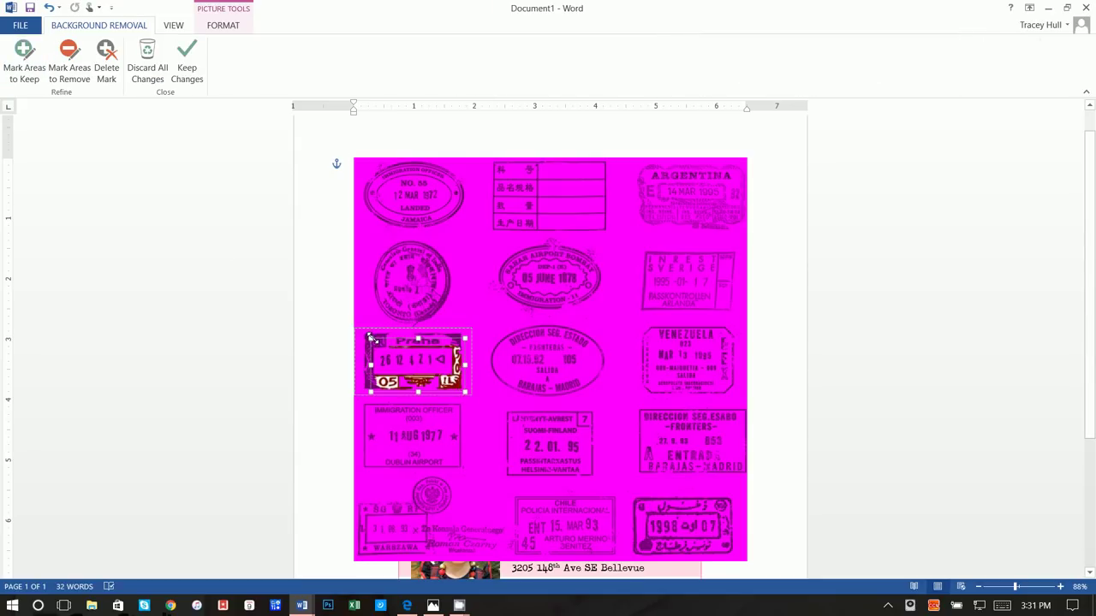
drag(373, 339, 356, 362)
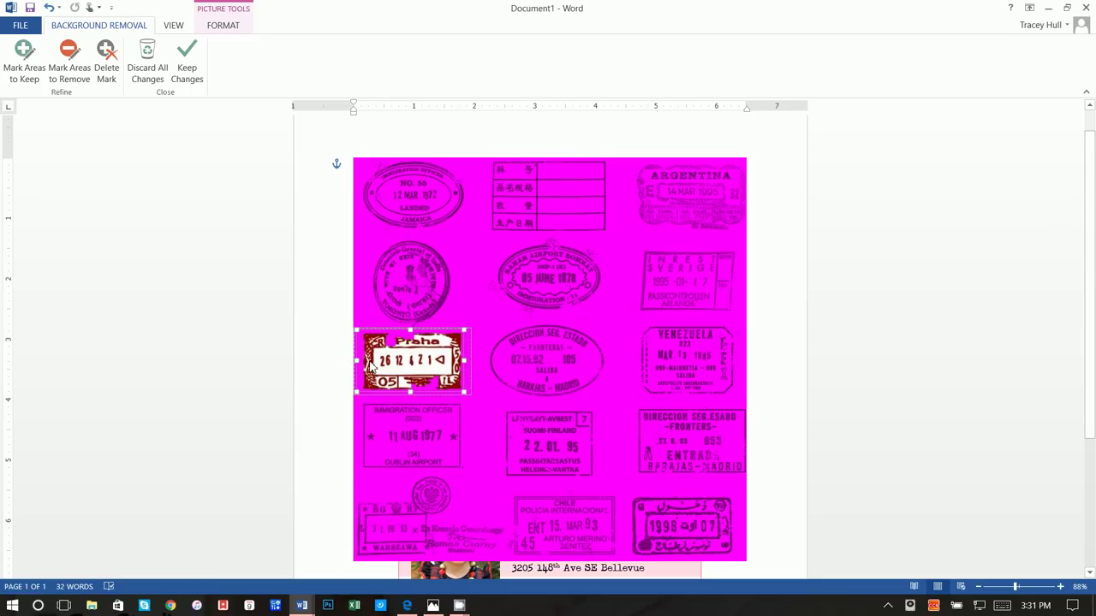
click(203, 76)
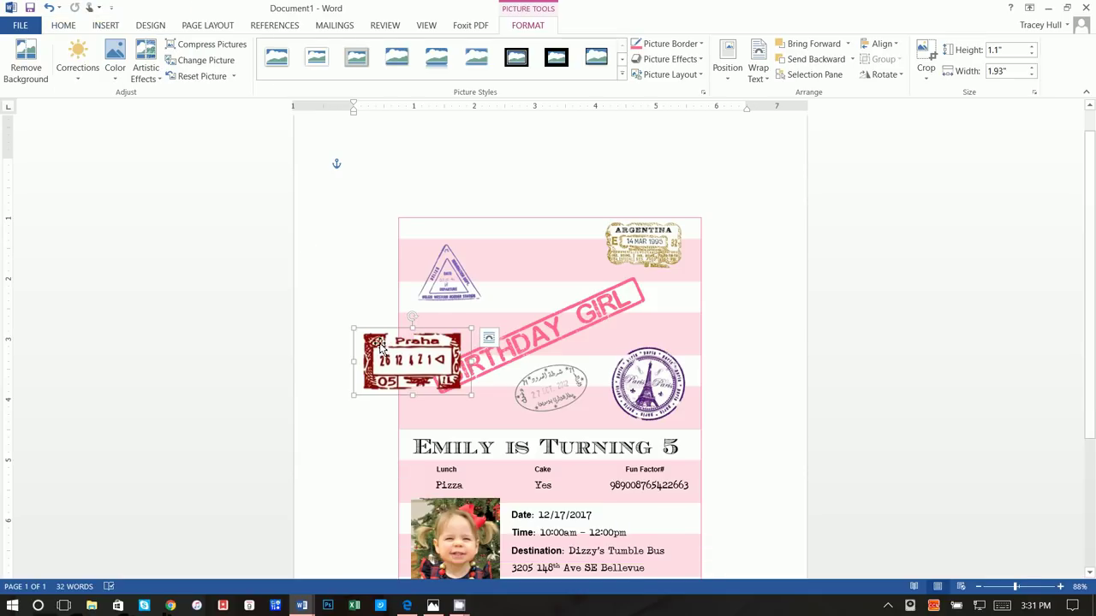
- Shrink the Praha stamp to about 0.82" by 1.44" and place it just beside the Argentina stamp, undoing the accidental background move
drag(472, 304, 522, 266)
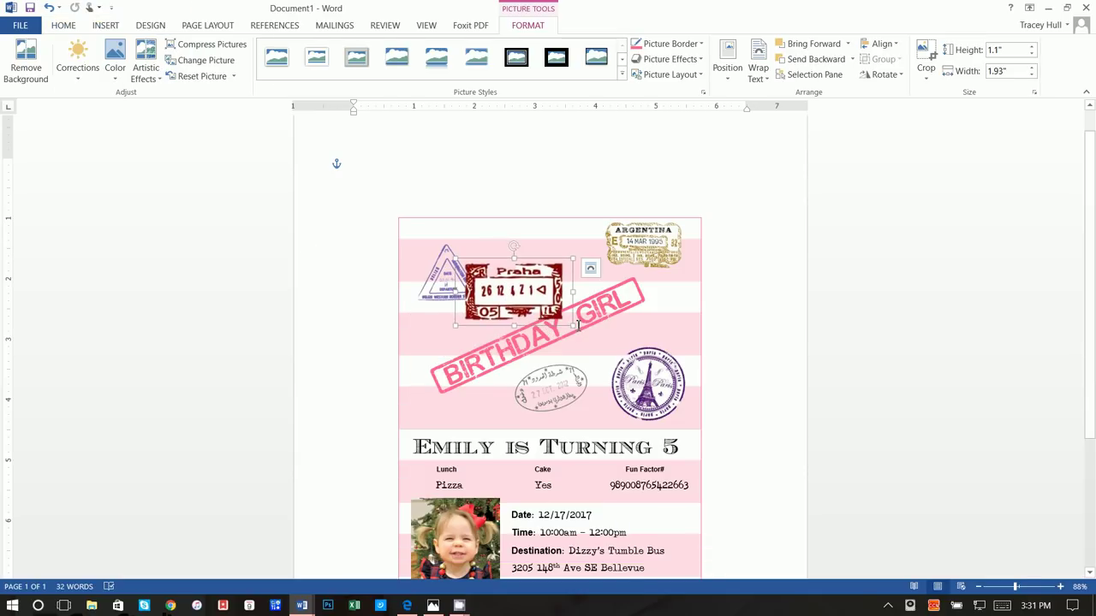
mouse_move(570, 323)
mouse_down()
mouse_move(502, 283)
mouse_move(521, 292)
mouse_move(561, 274)
mouse_up()
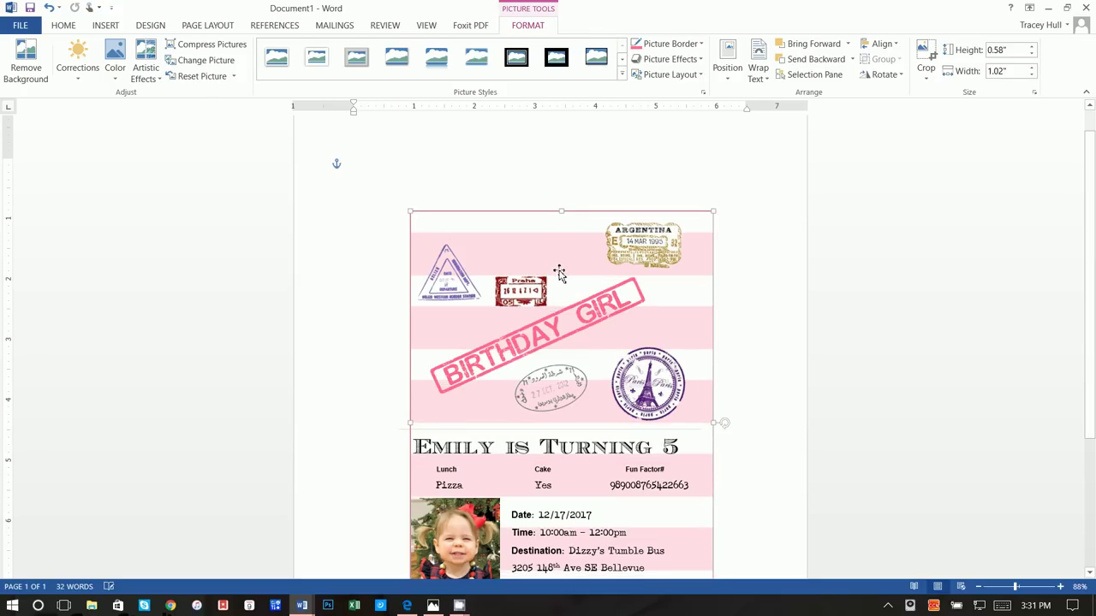
click(49, 8)
drag(527, 299, 589, 279)
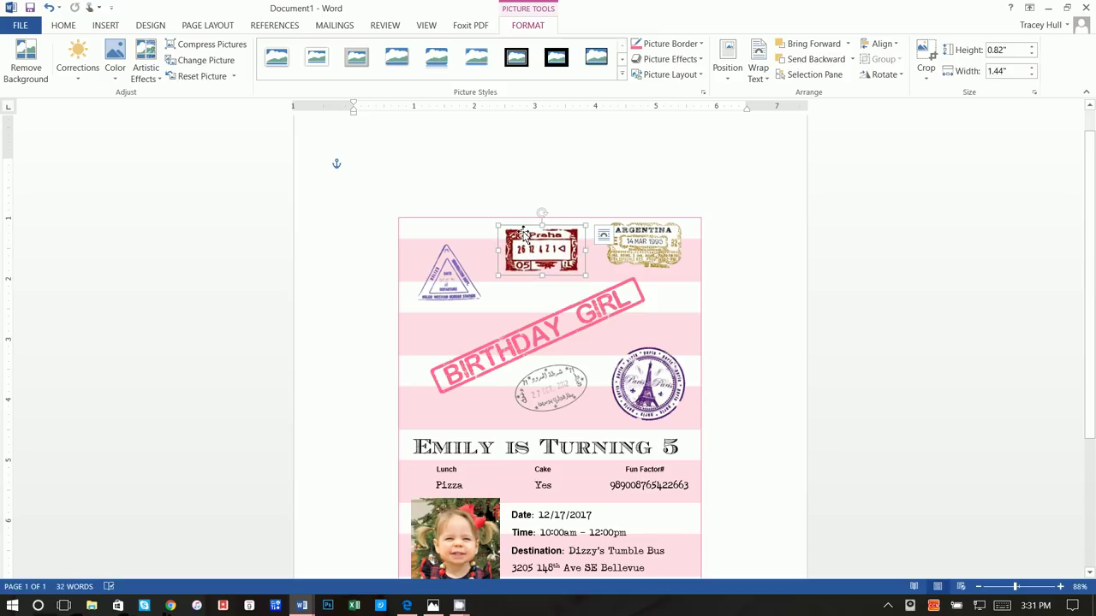
click(786, 316)
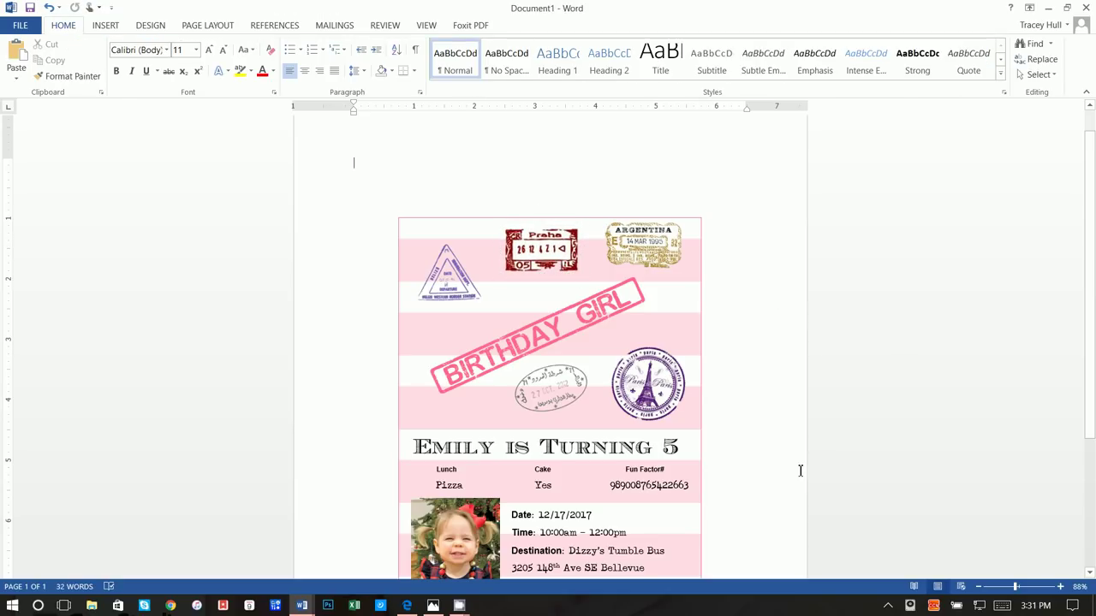
- Add a blank page ahead of the finished invitation page
scroll(771, 351, down, 3)
scroll(708, 320, up, 1)
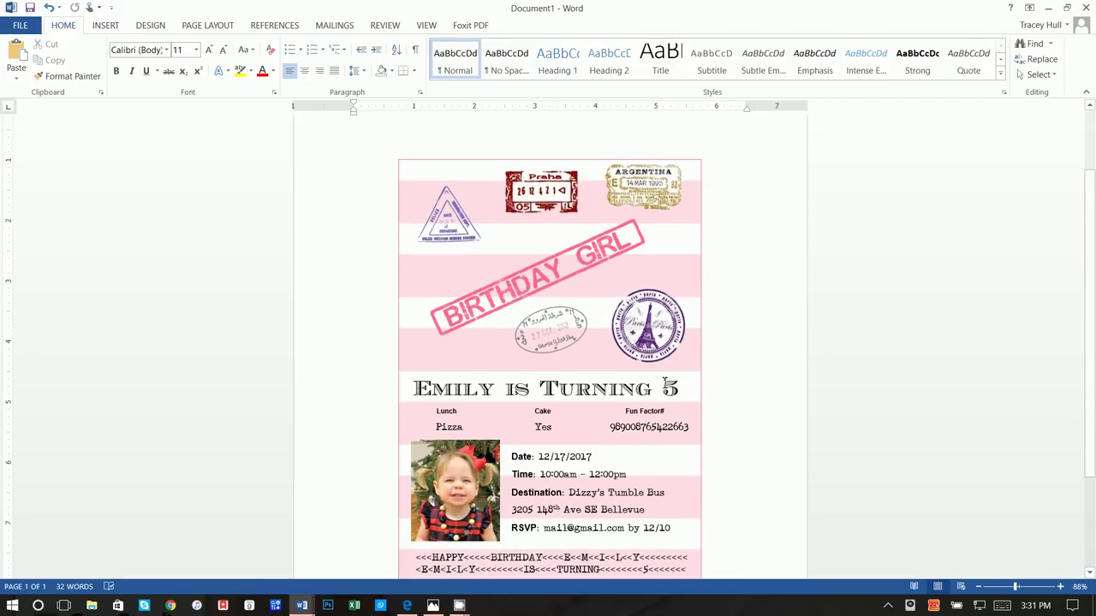
scroll(676, 377, down, 1)
scroll(643, 399, up, 3)
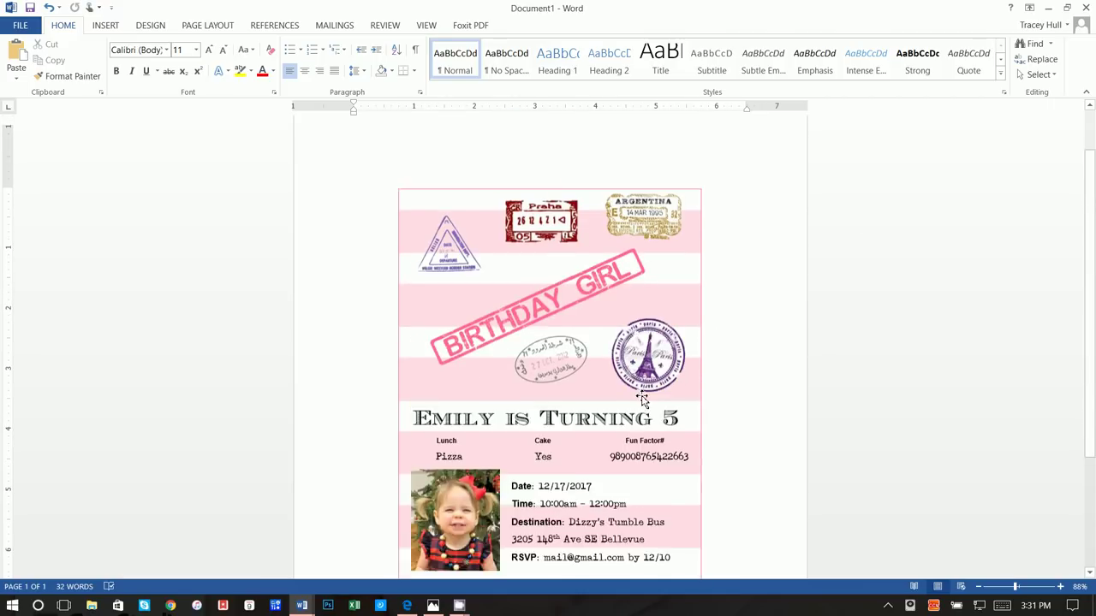
scroll(643, 398, down, 5)
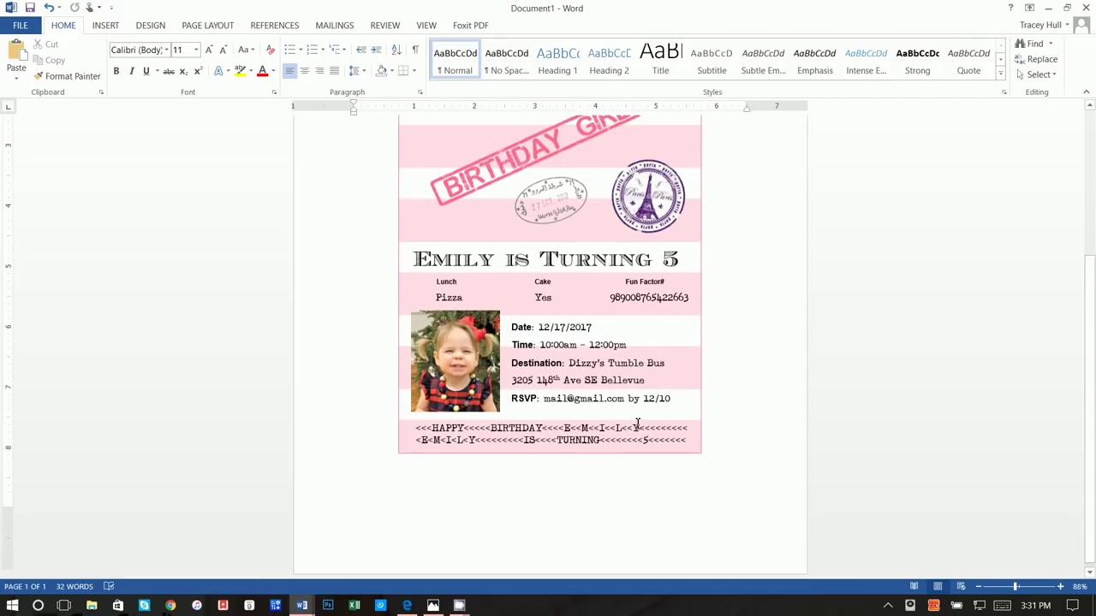
click(112, 27)
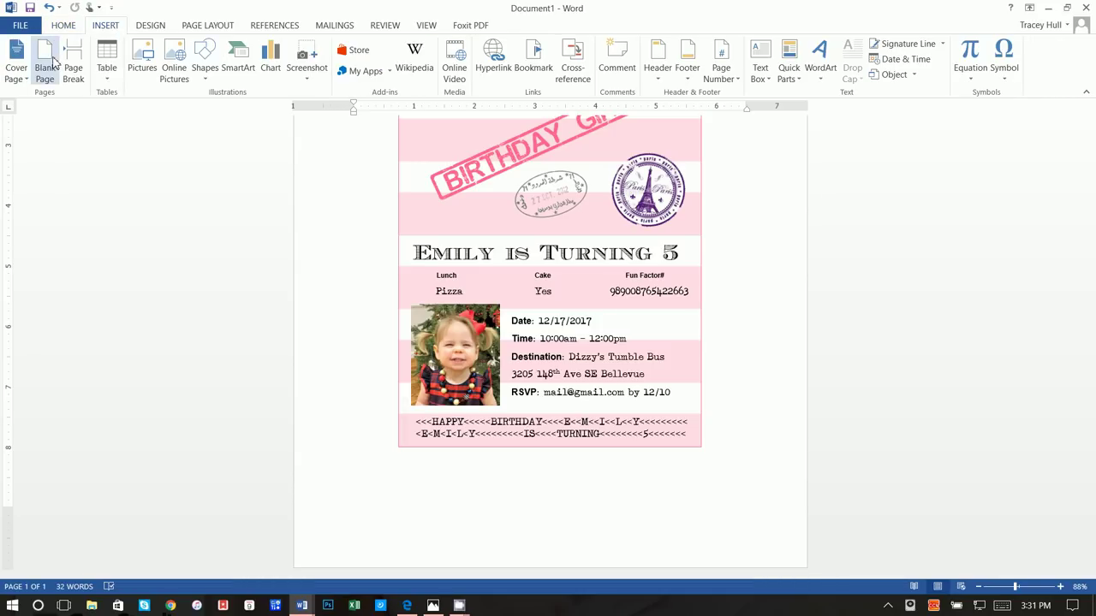
click(47, 64)
scroll(492, 360, down, 7)
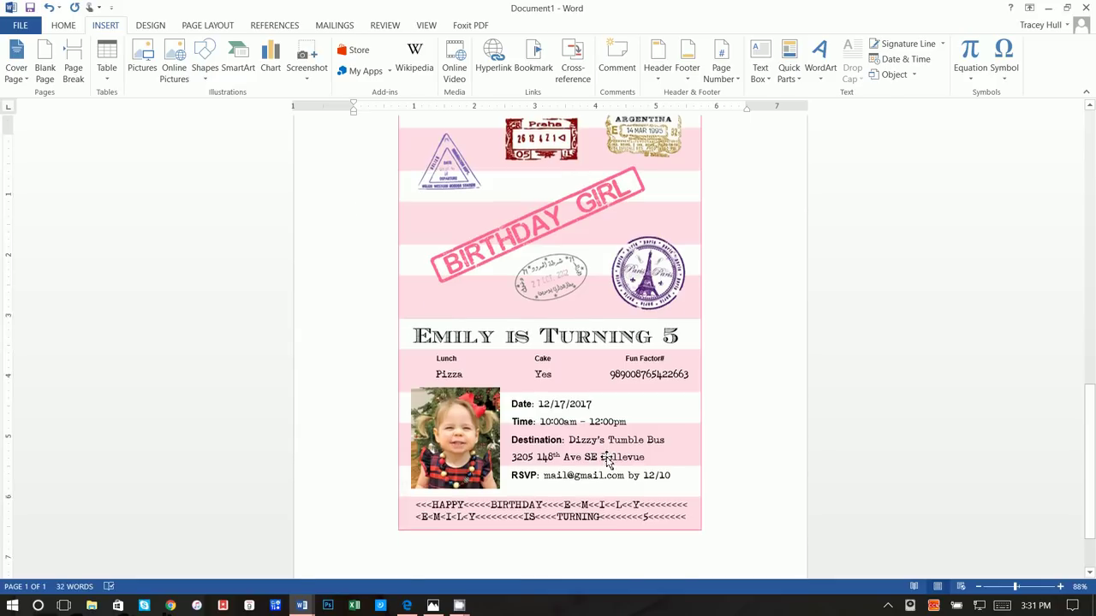
scroll(570, 411, up, 7)
scroll(571, 410, up, 2)
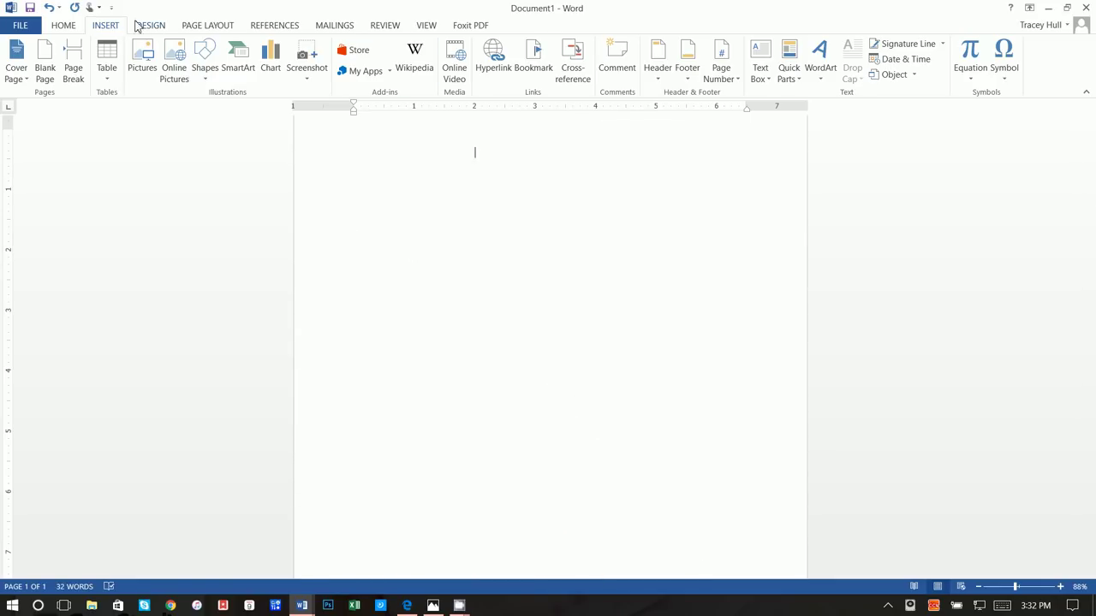
- Add a rectangle 5" high by 7" wide to the blank page and center it between the page's side edges
click(216, 77)
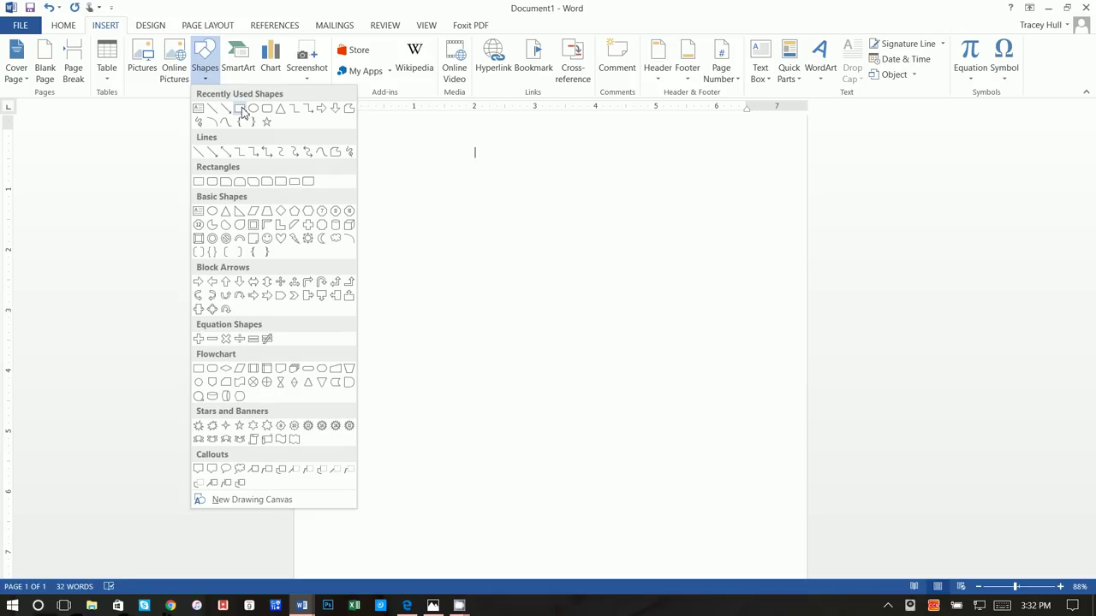
click(240, 110)
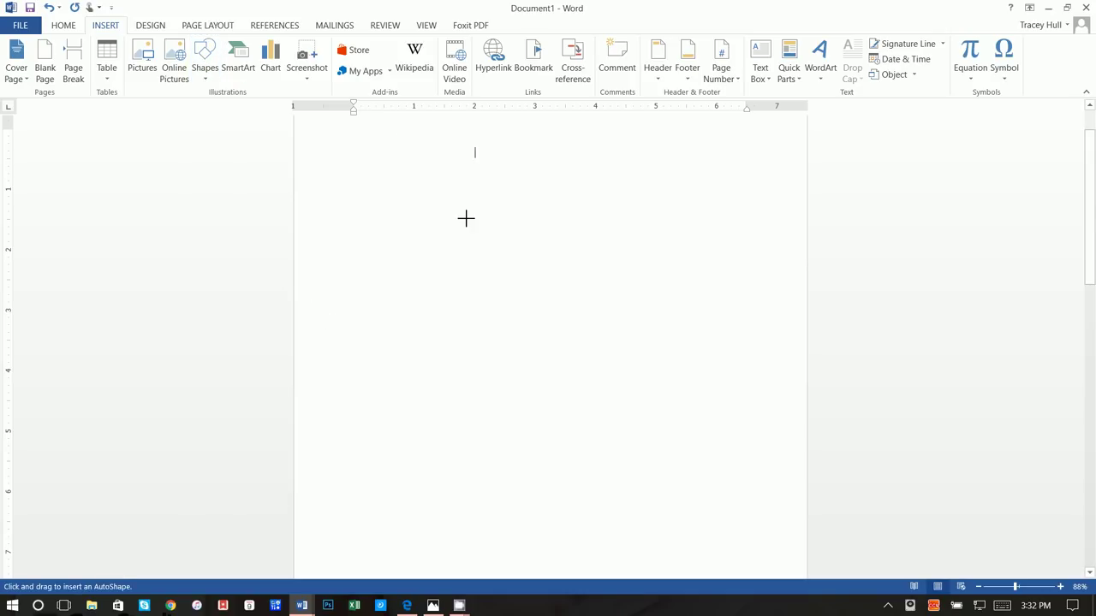
click(370, 175)
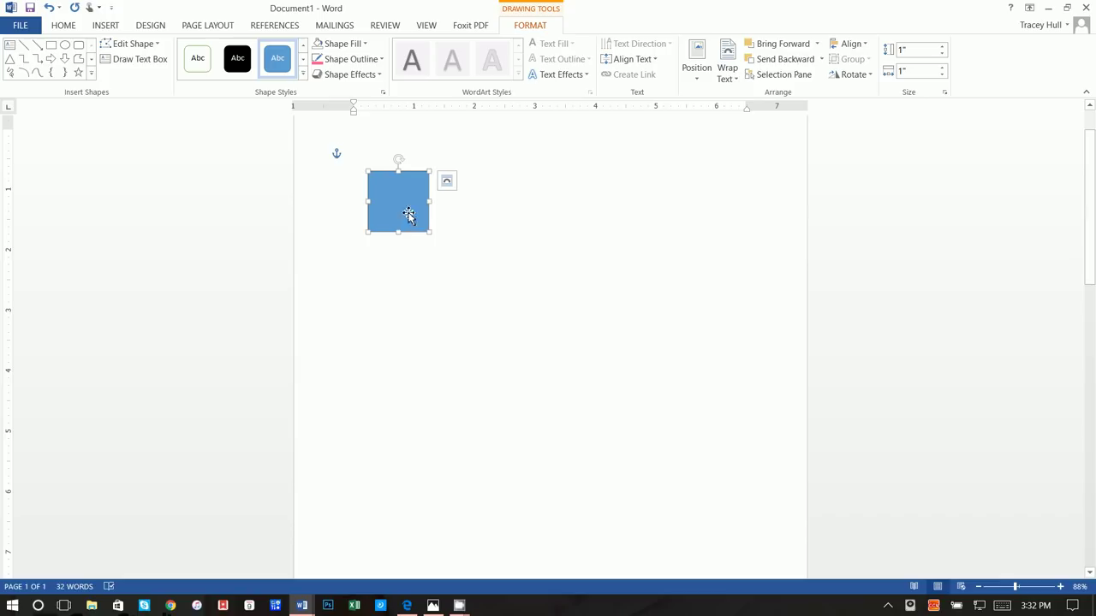
click(912, 52)
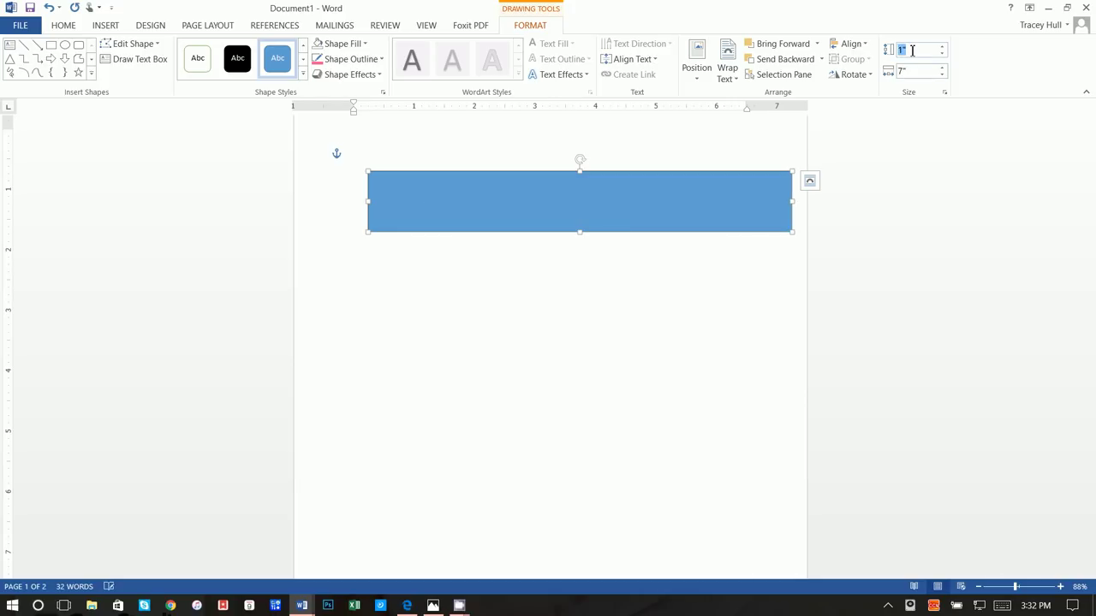
key(Return)
drag(642, 351, 604, 431)
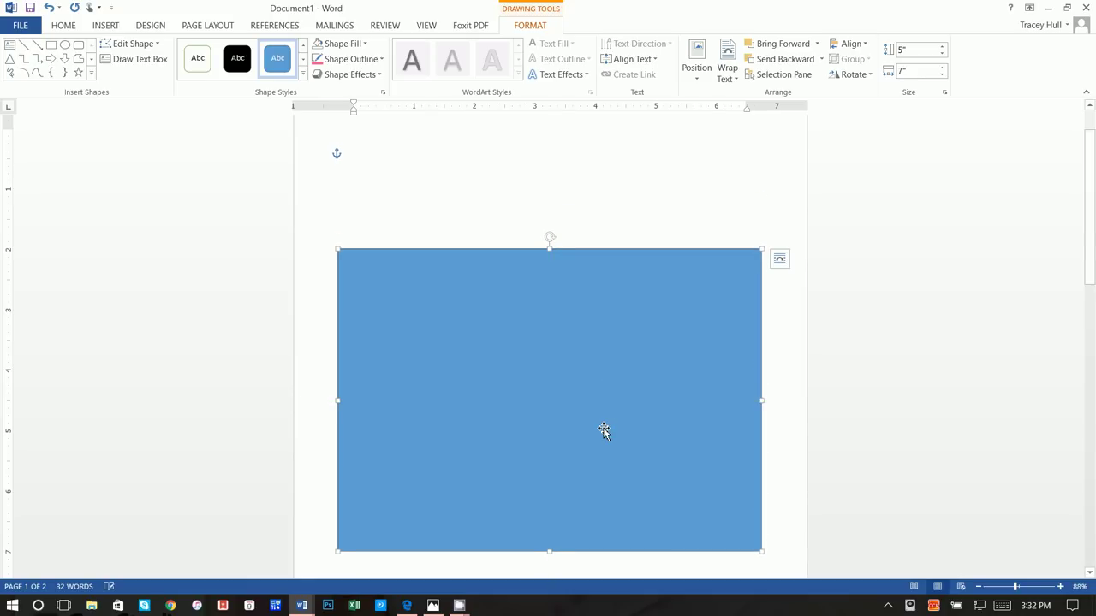
- Fill the rectangle with custom light pink RGB 255, 221, 229 and give it a darker pink outline
scroll(599, 411, down, 1)
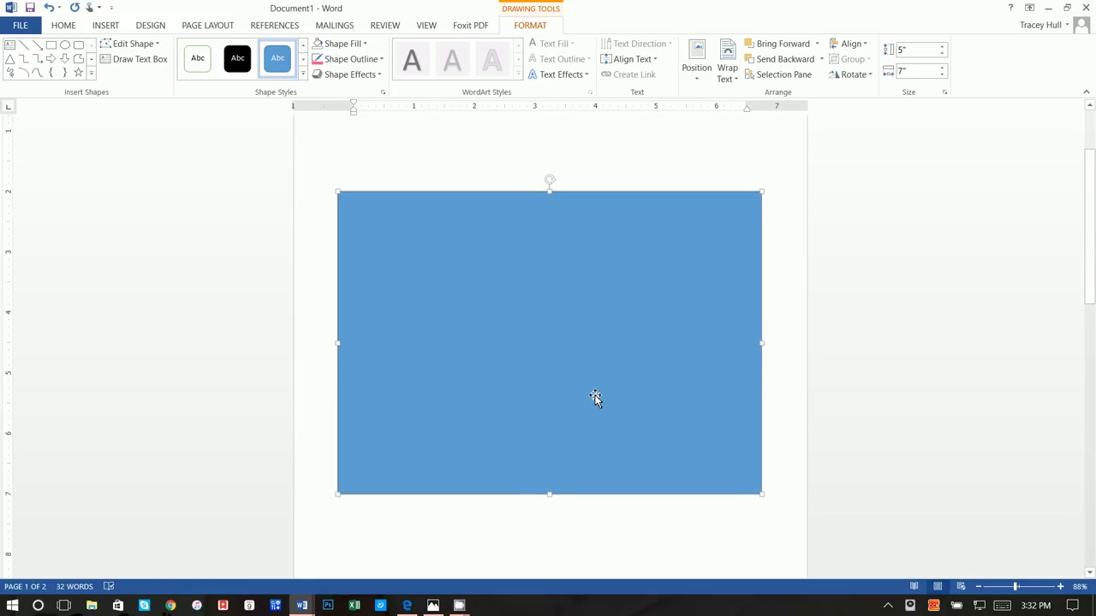
click(340, 45)
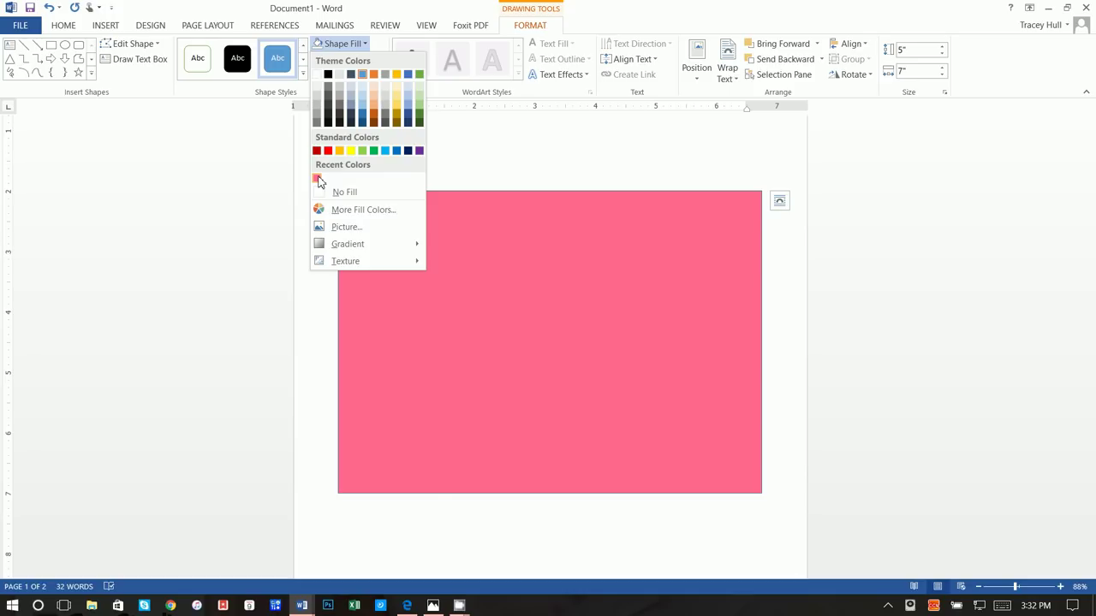
click(337, 209)
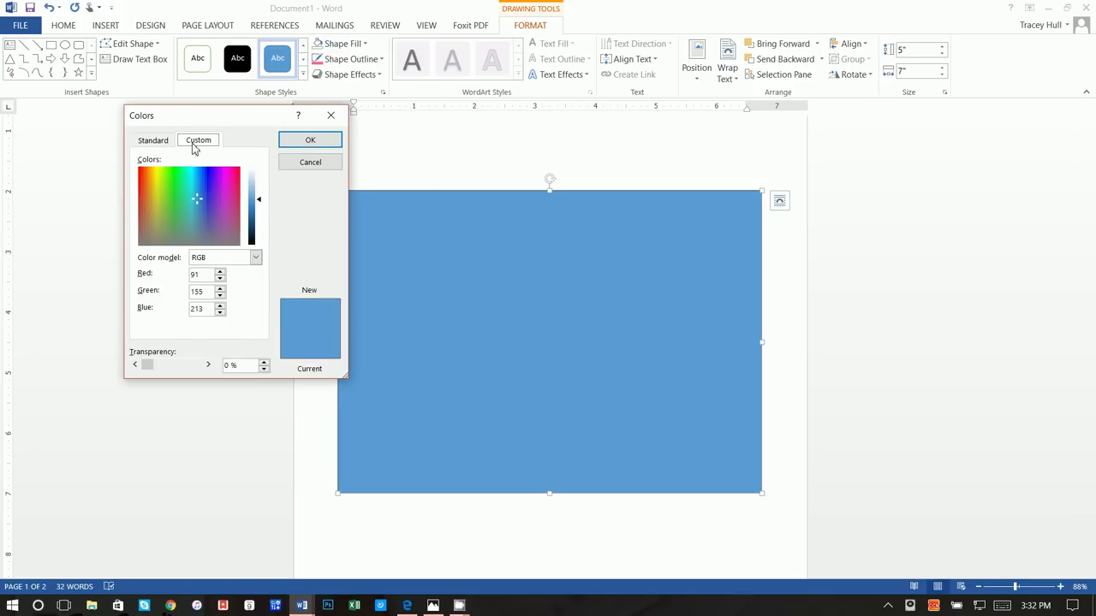
drag(204, 275, 129, 280)
text(255)
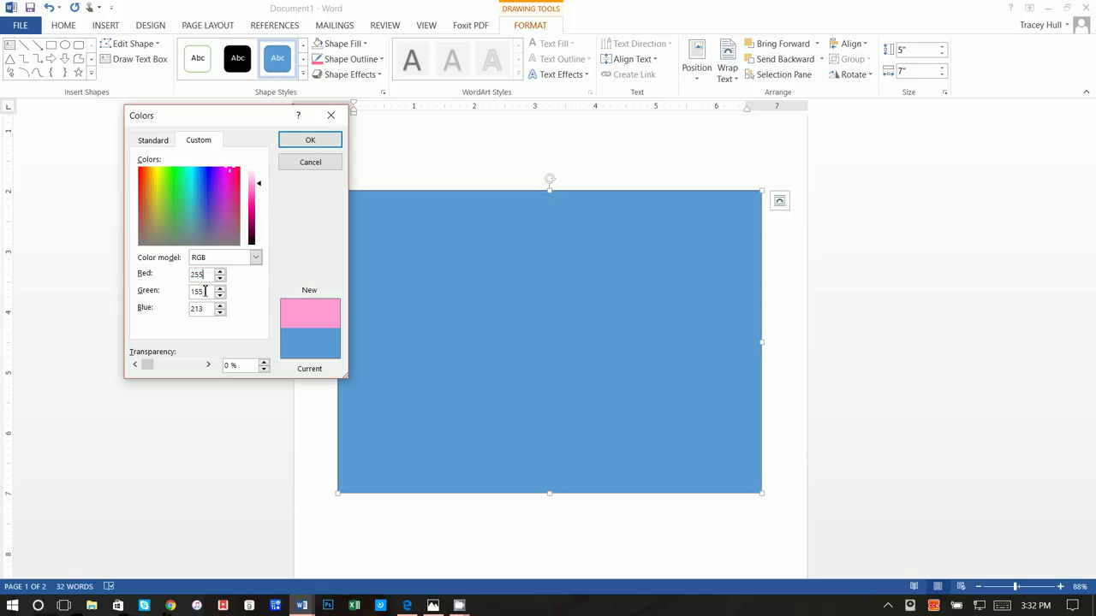
drag(205, 291, 154, 295)
text(221)
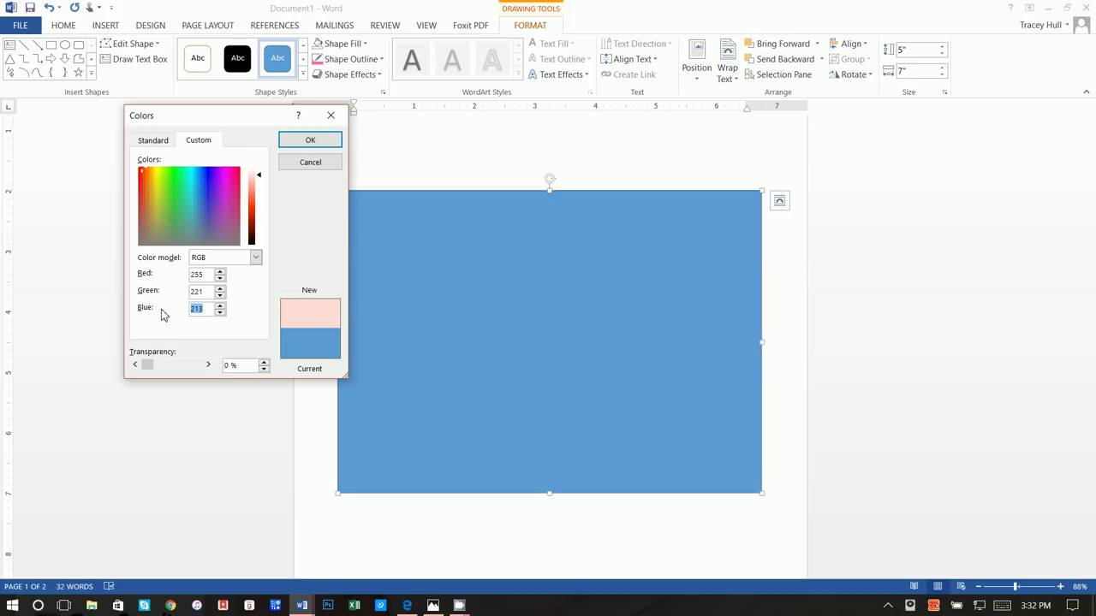
text(229)
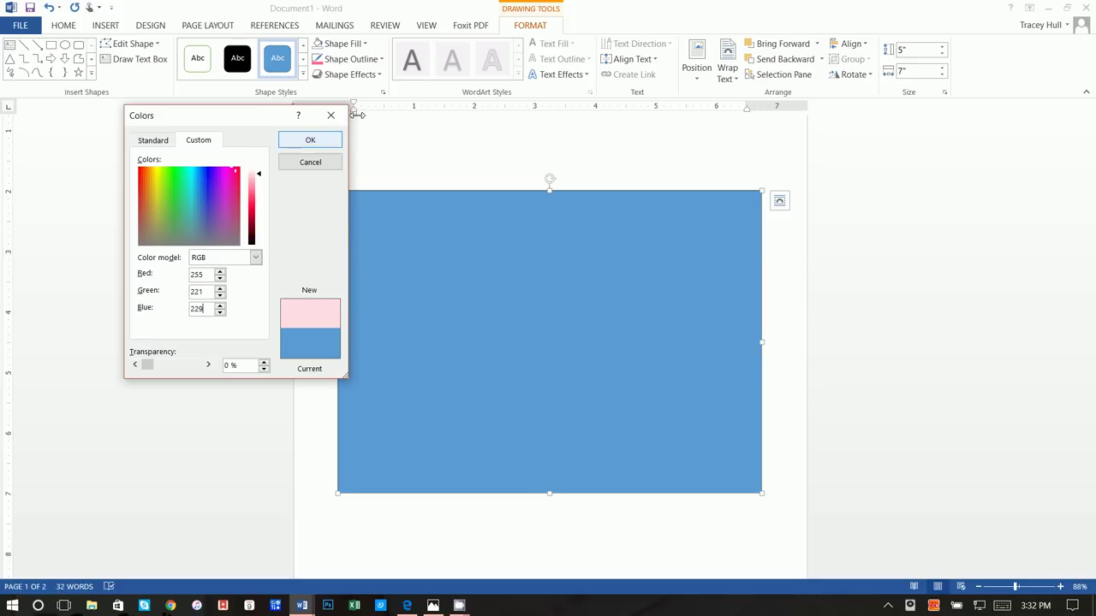
click(310, 140)
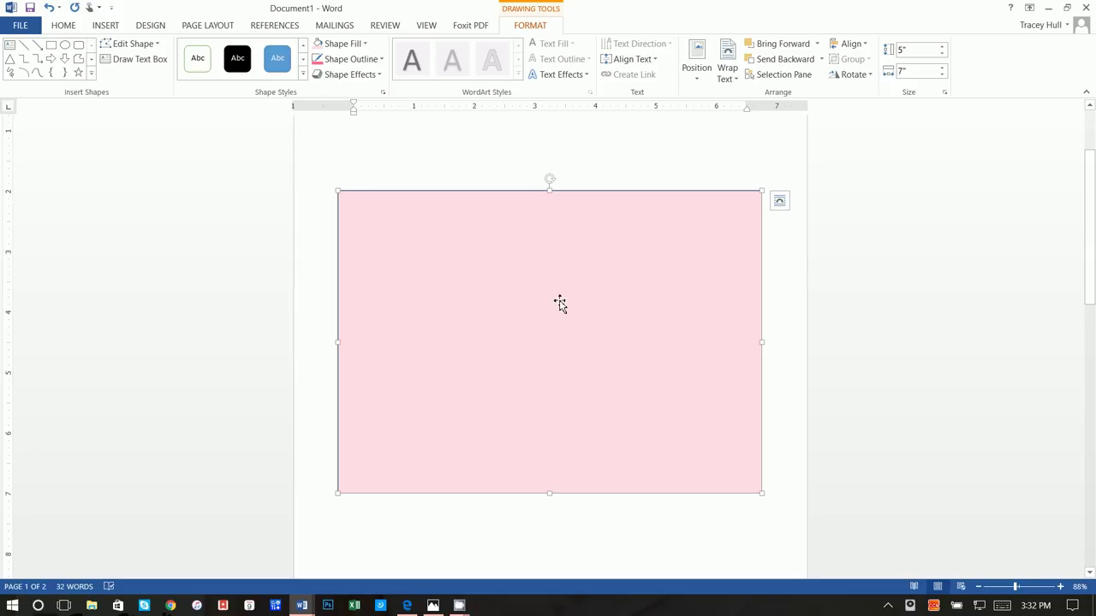
click(386, 183)
- Draw a 5" high vertical line down the middle of the pink rectangle and color it the same darker pink as the outline
click(104, 24)
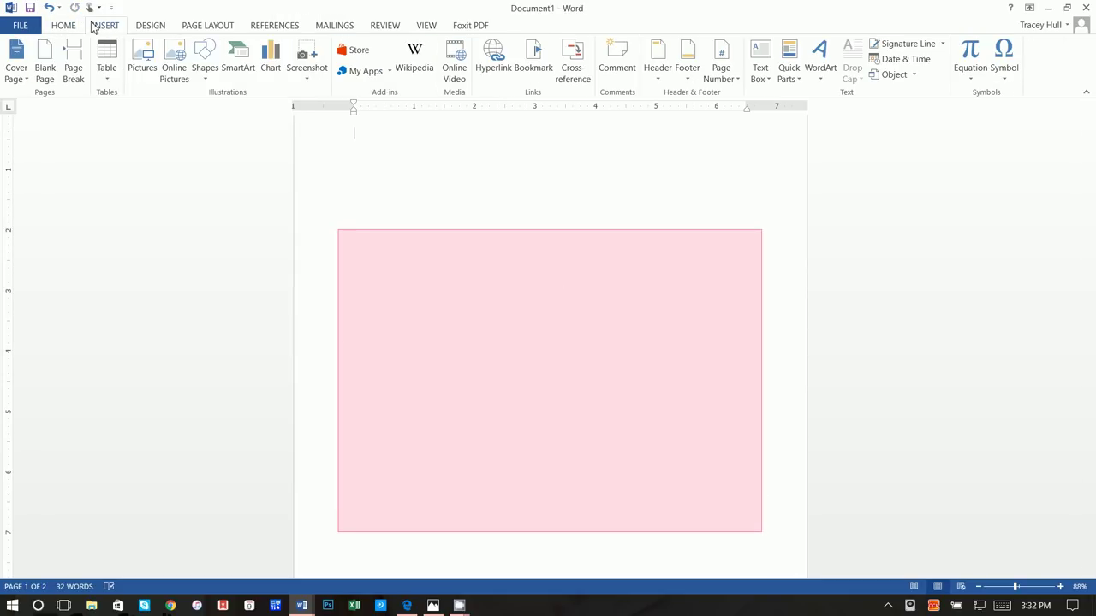
click(203, 59)
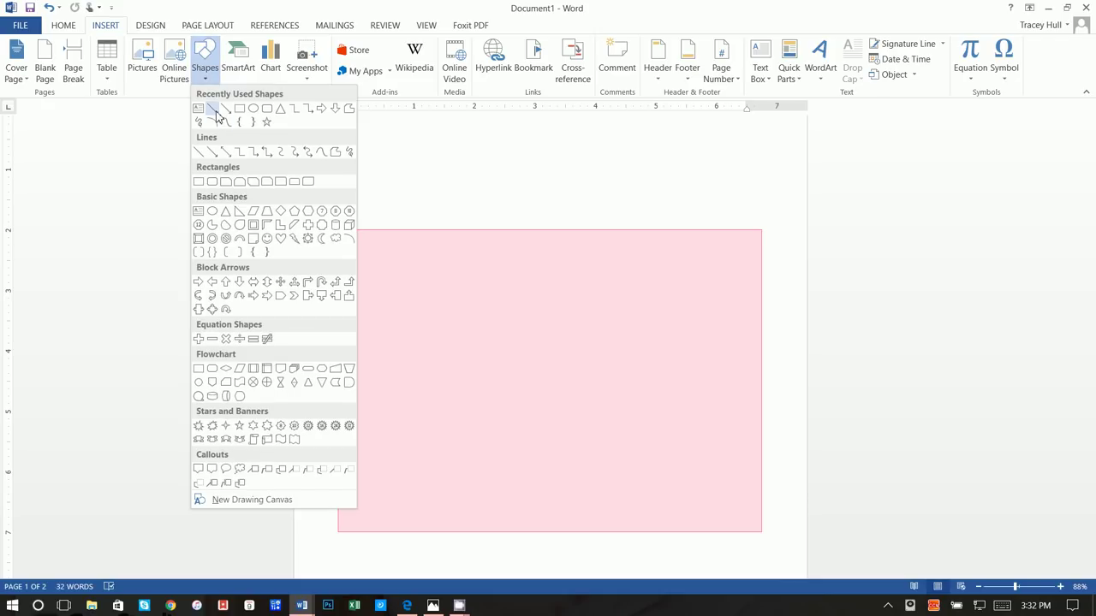
click(214, 110)
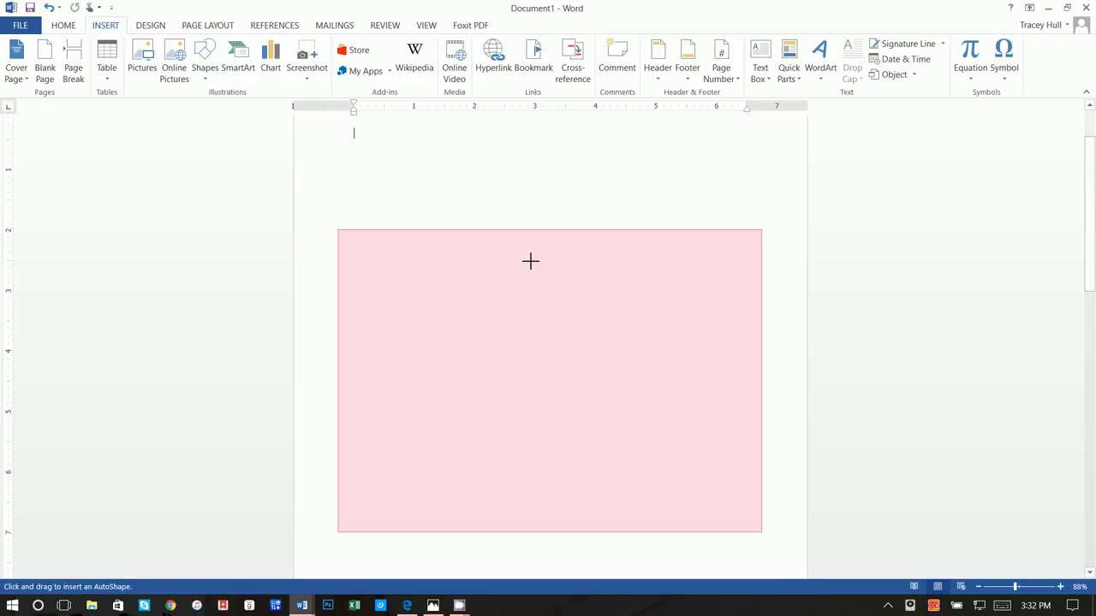
drag(530, 261, 539, 515)
click(924, 48)
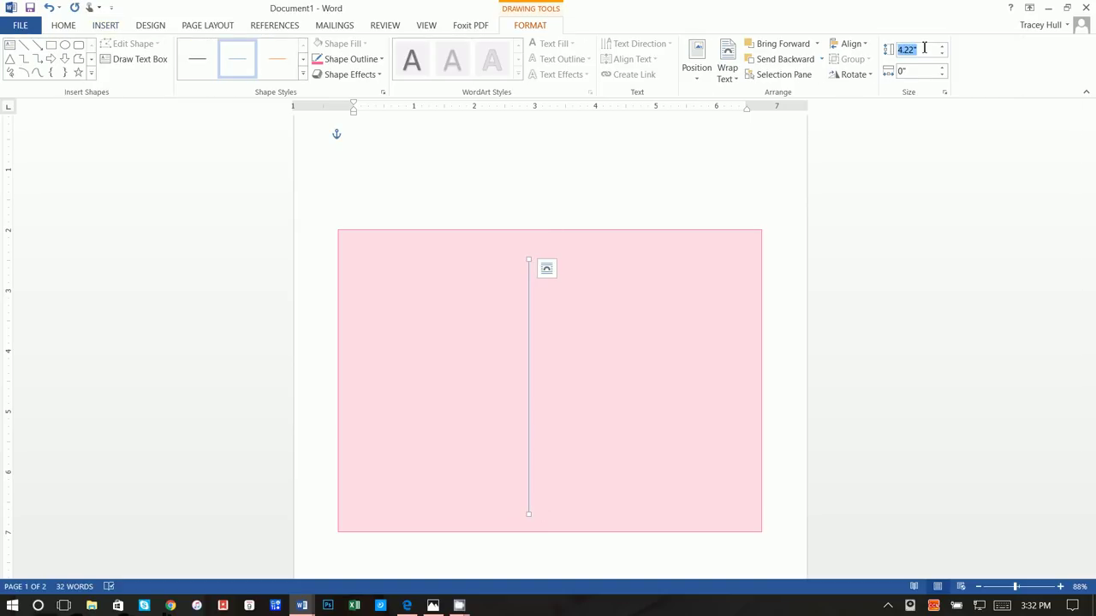
text(5)
key(Return)
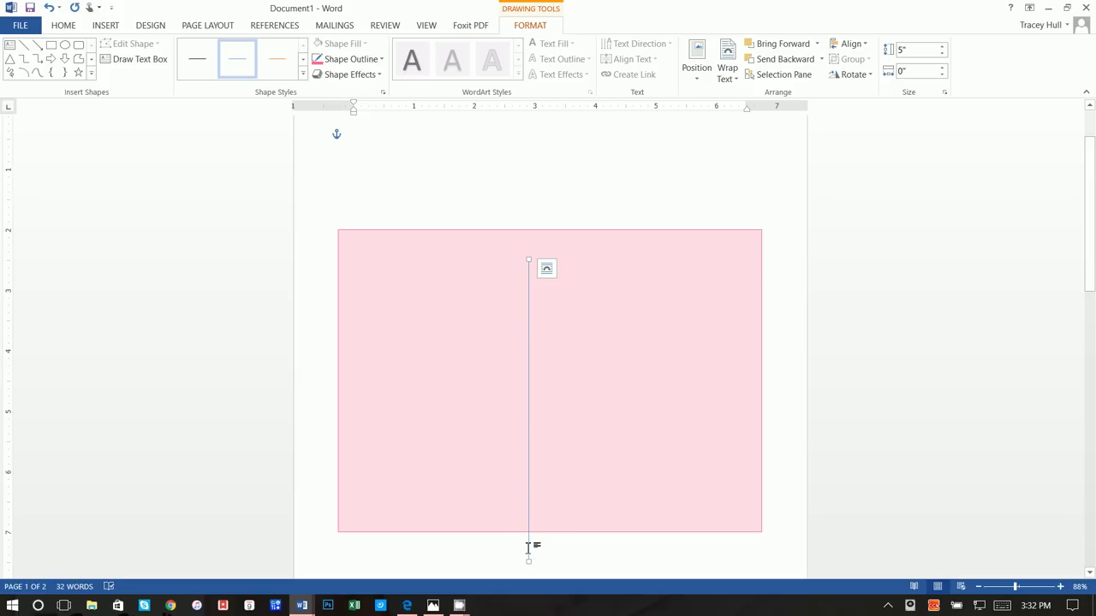
drag(530, 552, 555, 516)
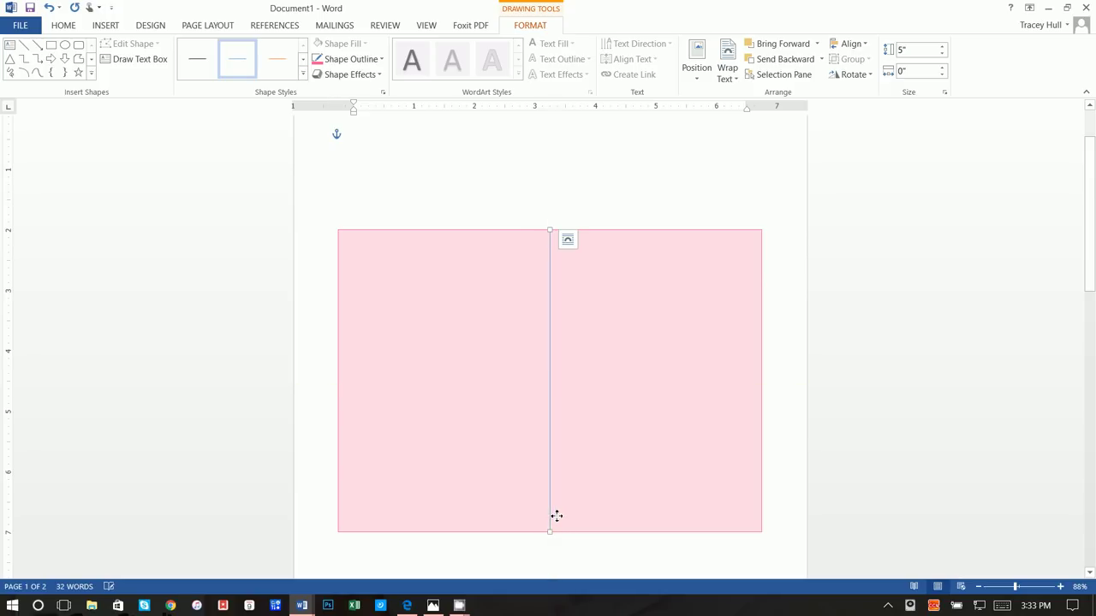
click(314, 65)
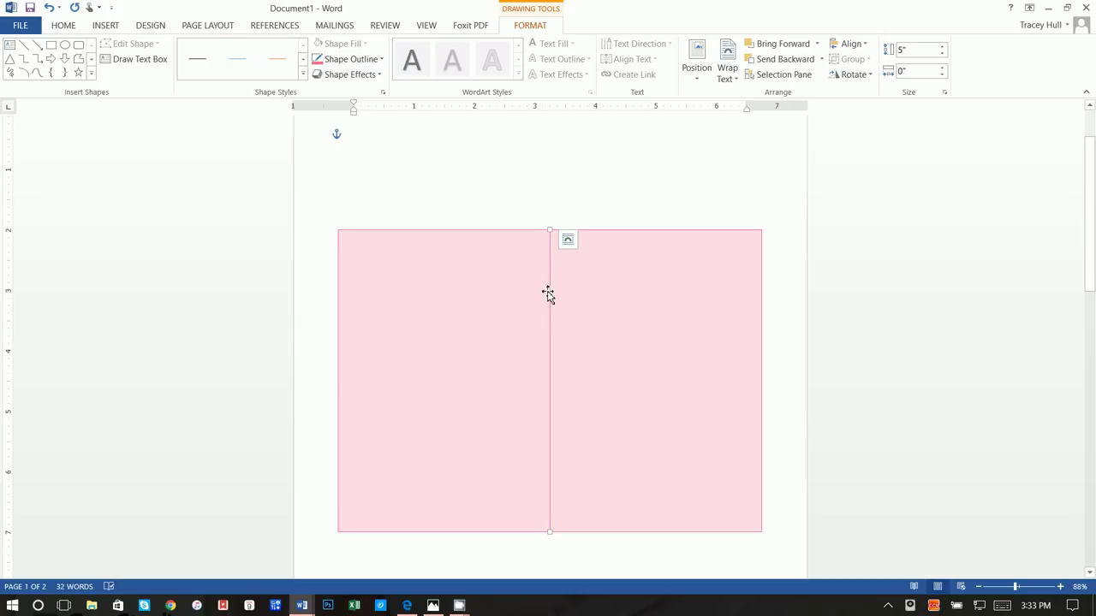
- Add a text box about 1.25" by 3.35" at the top of the cover's right half, containing the text PASSPORT
click(99, 27)
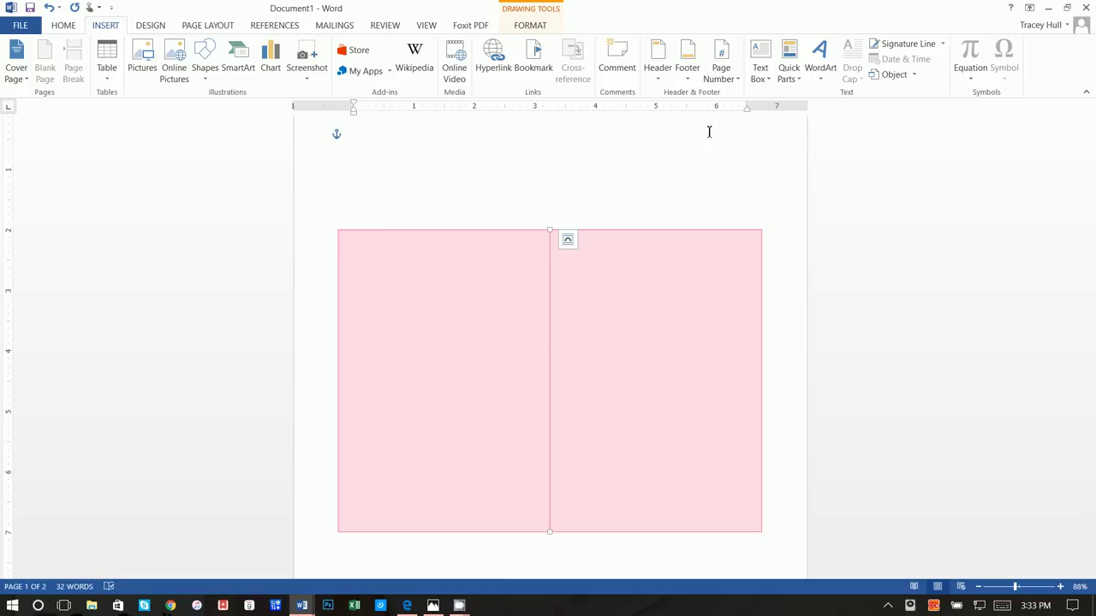
click(760, 62)
click(796, 382)
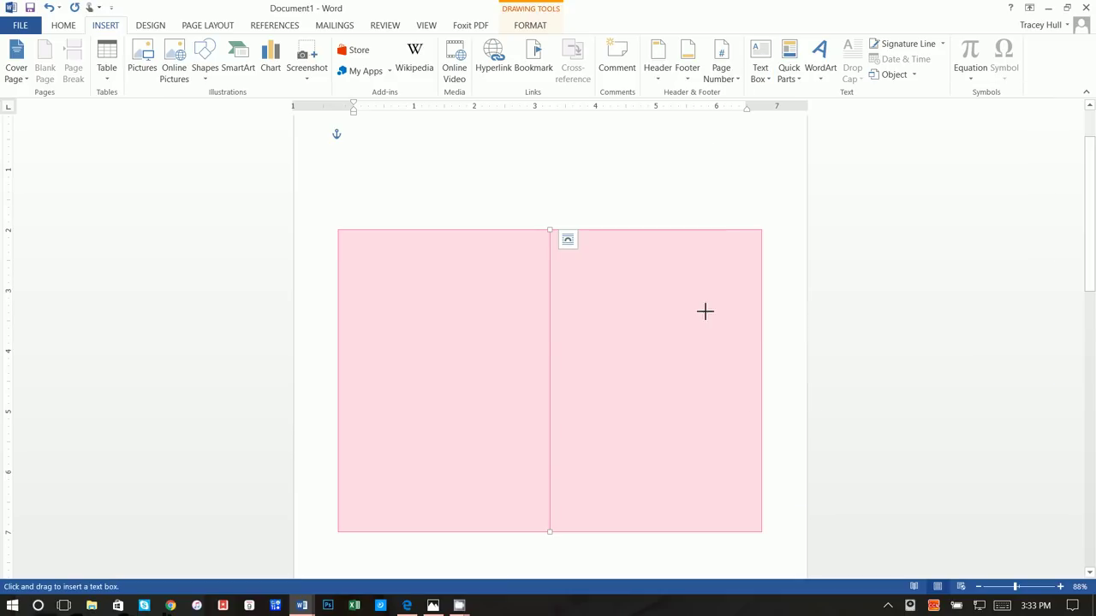
mouse_move(558, 238)
mouse_down()
mouse_move(648, 282)
mouse_move(757, 297)
mouse_move(762, 322)
mouse_up()
drag(694, 242, 693, 234)
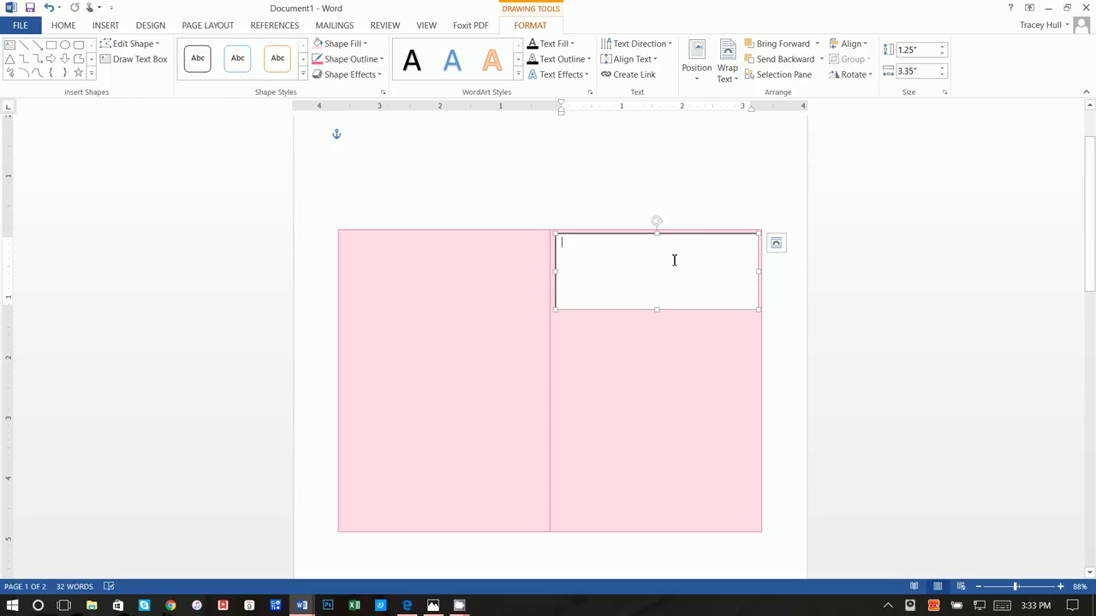
text(PASSPORT)
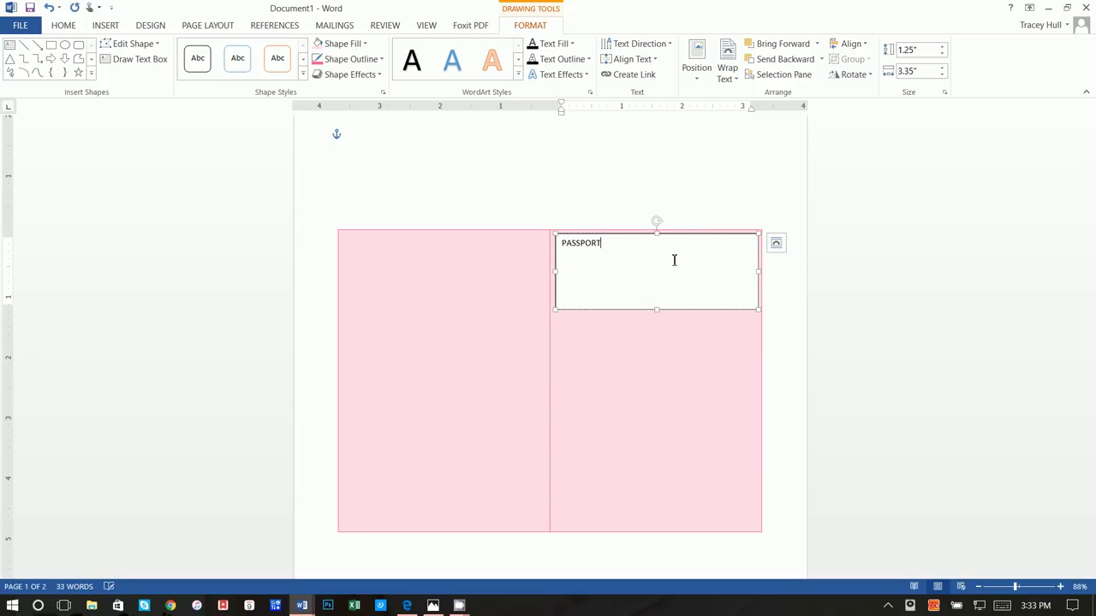
- Center the PASSPORT text and format it in MingLiU_HKSCS-ExtB at size 48
drag(690, 247, 465, 237)
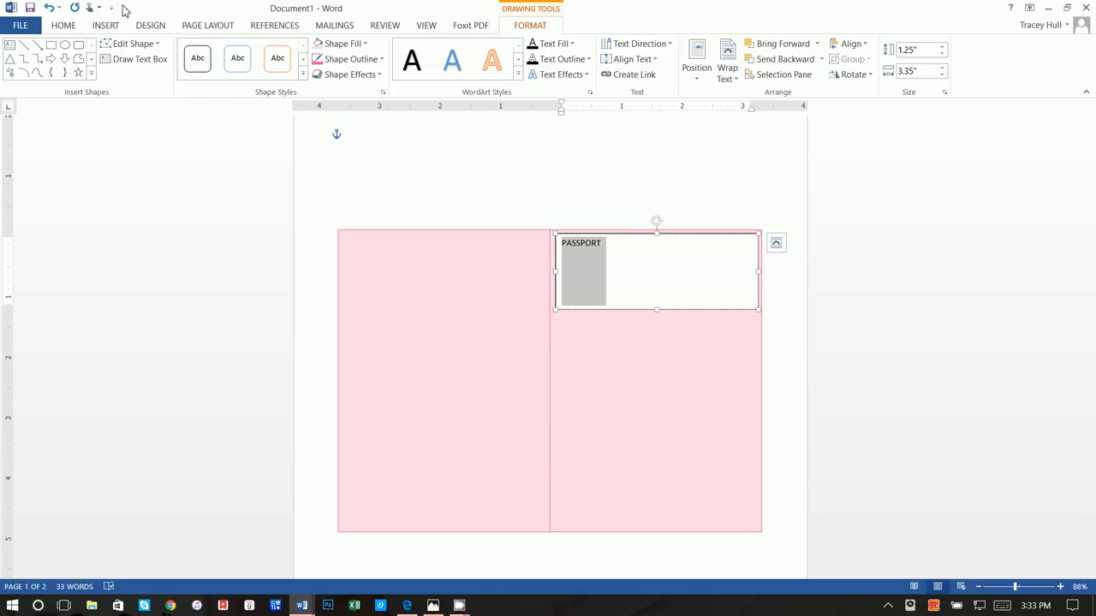
click(63, 26)
click(304, 71)
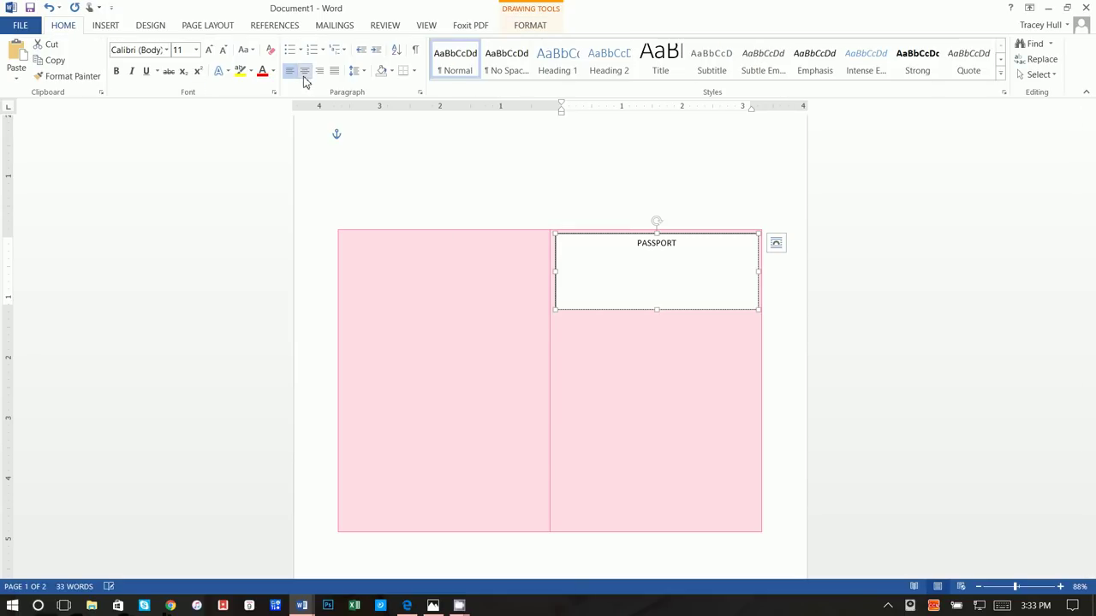
click(152, 52)
text(Min)
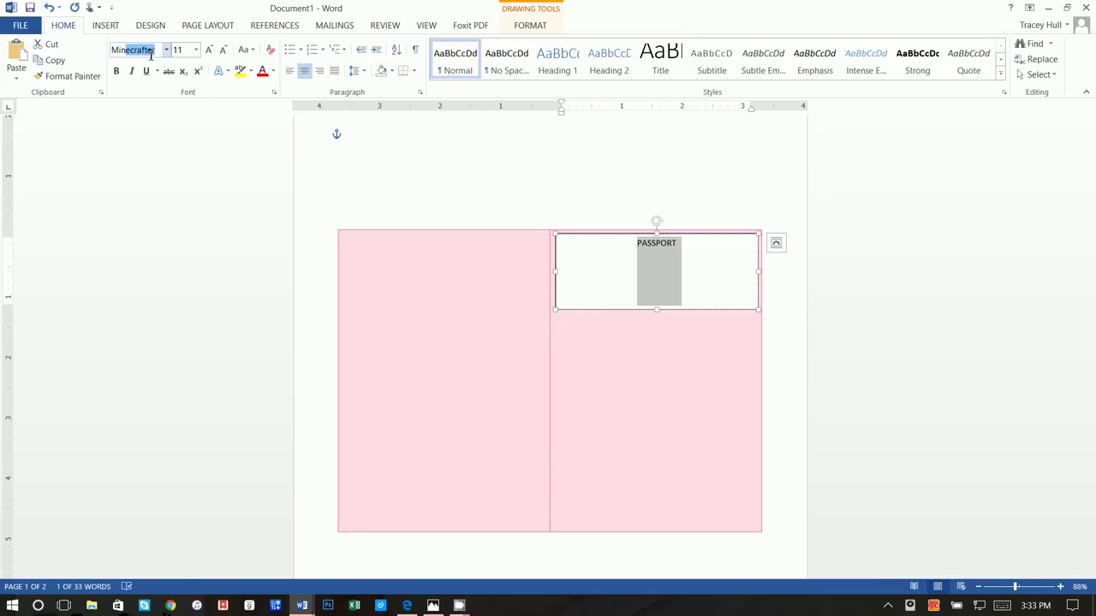
text(gLiU_HKS)
key(Return)
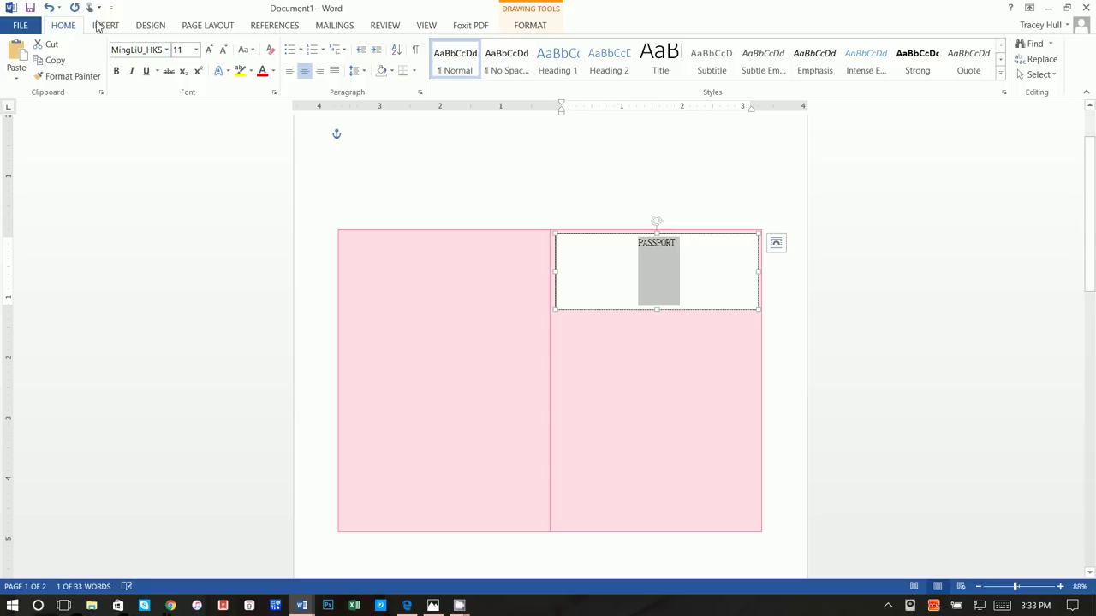
click(133, 50)
drag(114, 49, 168, 49)
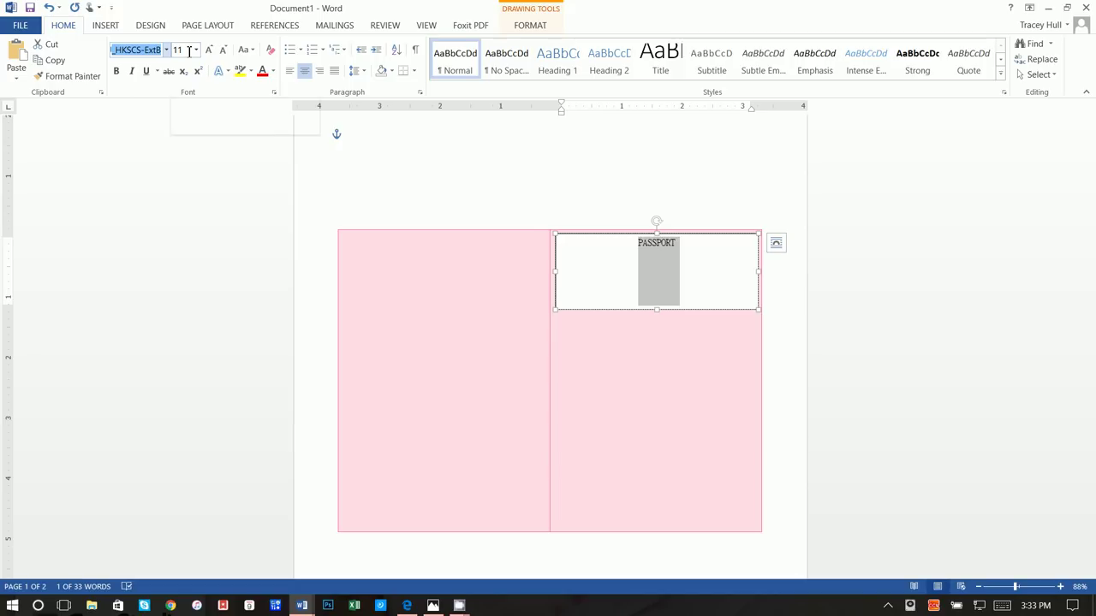
click(189, 50)
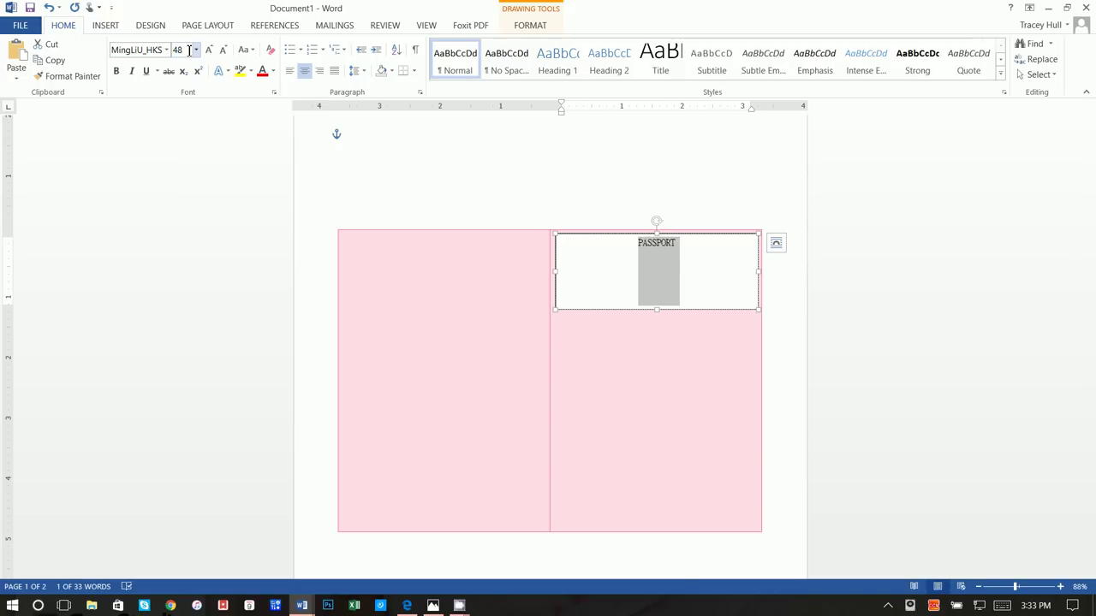
text(48)
key(Return)
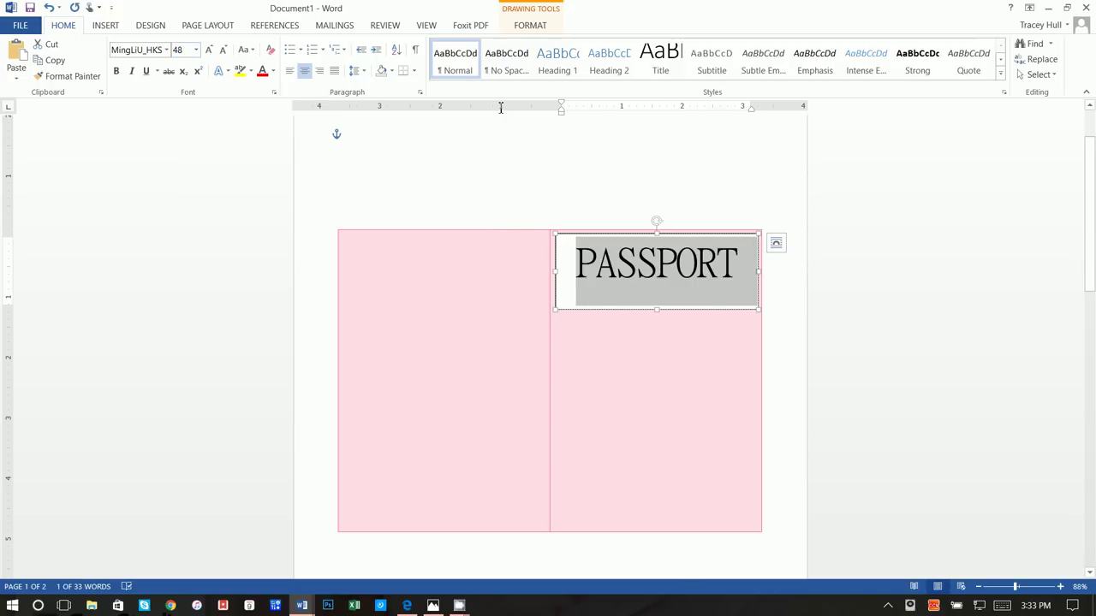
- Remove the PASSPORT text box's fill and outline and shorten its height to about 0.96"
click(530, 26)
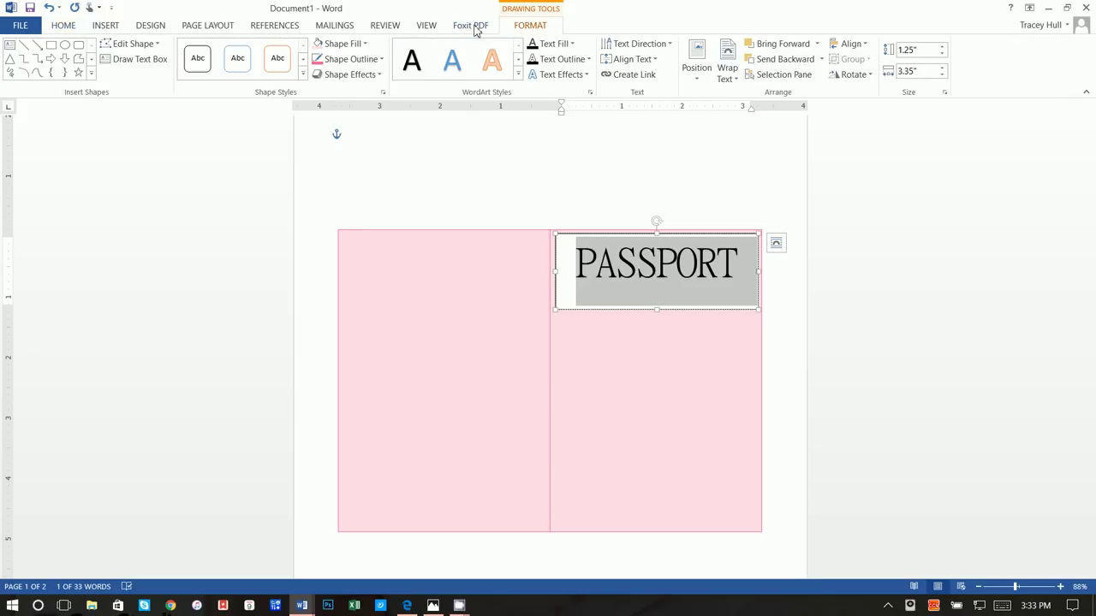
click(360, 44)
click(348, 193)
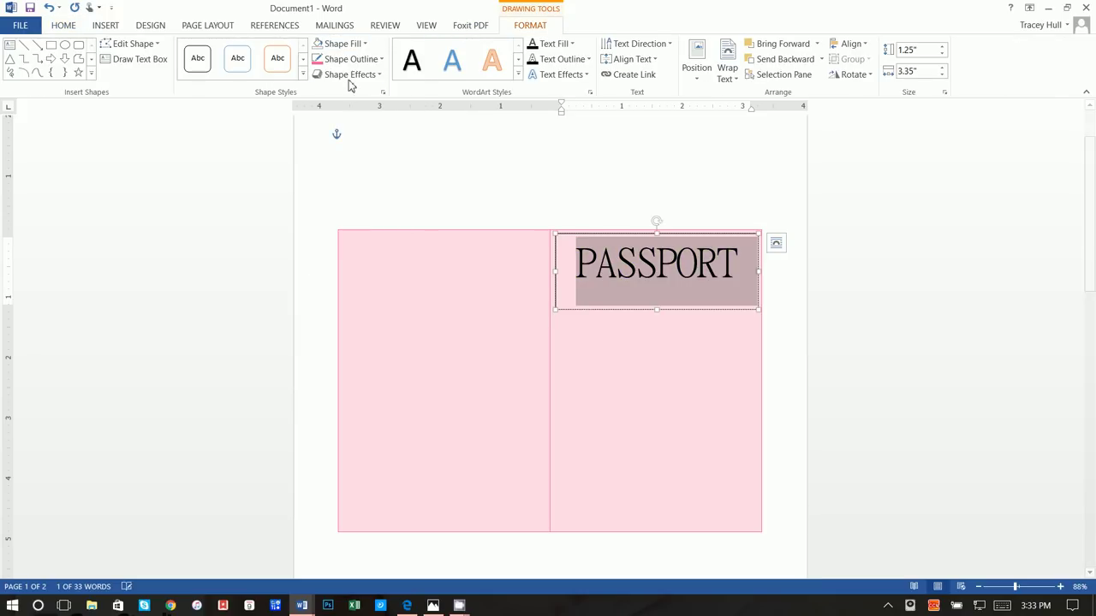
click(346, 59)
click(345, 209)
drag(575, 262, 659, 293)
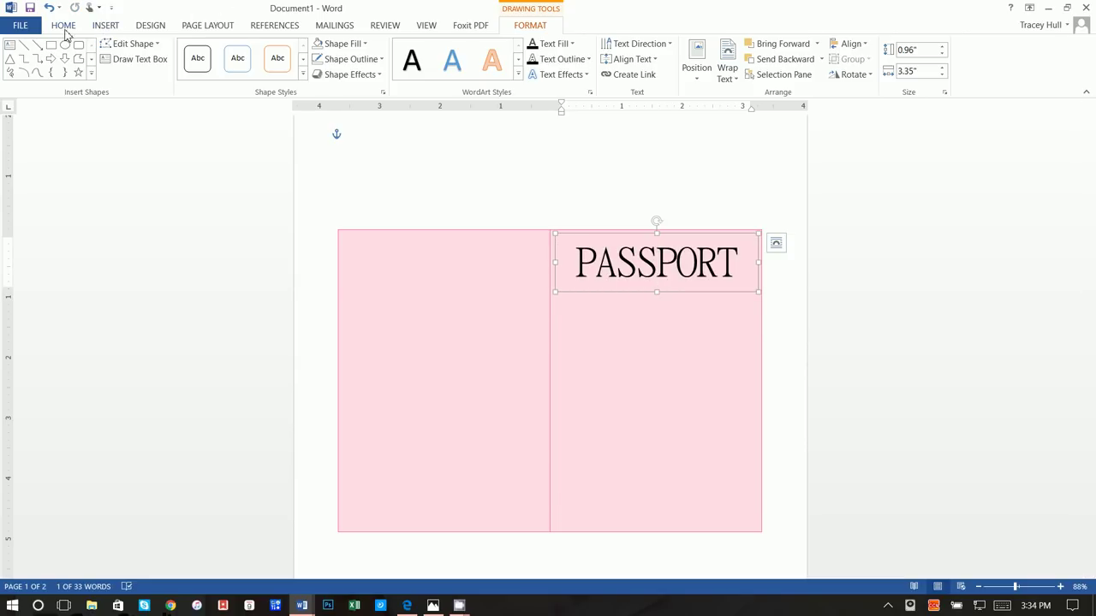
- Add a text box about 0.85" by 2.85" just below PASSPORT, containing the text To Fun
click(106, 26)
click(759, 68)
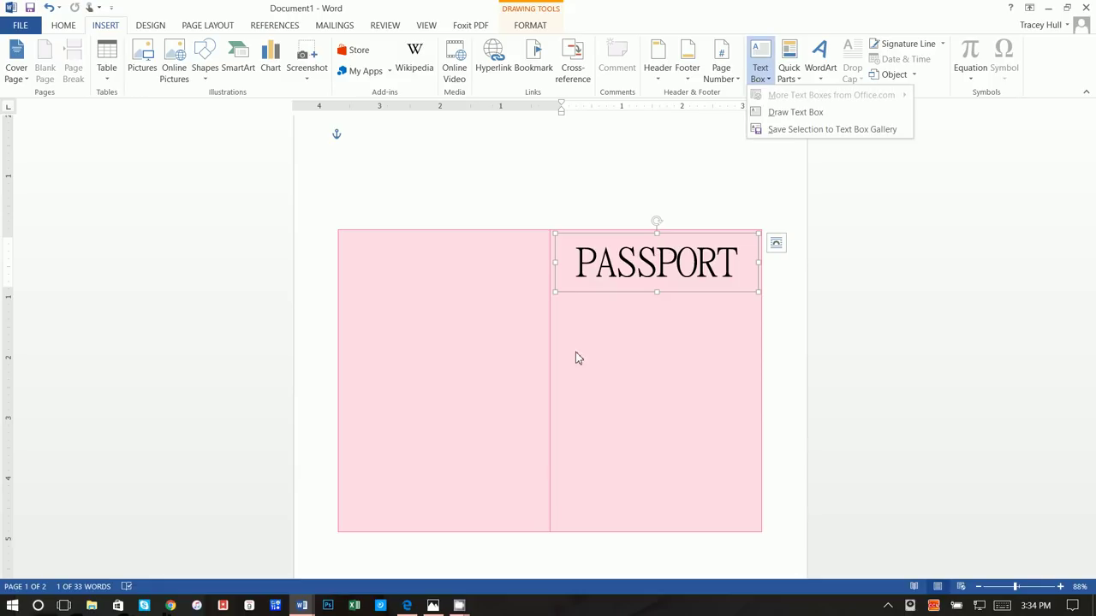
click(796, 112)
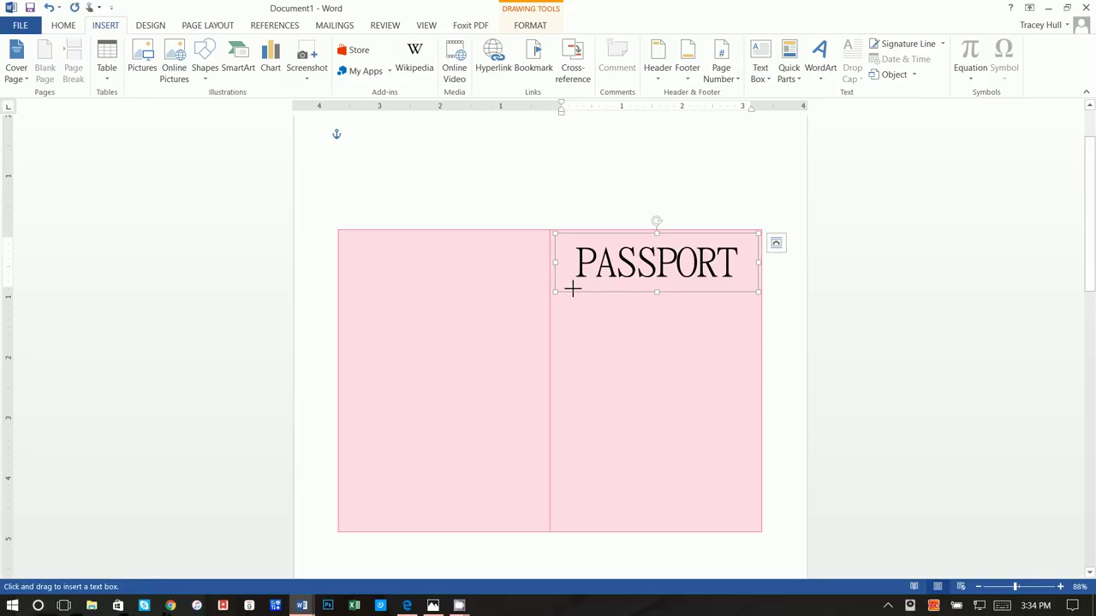
drag(572, 288, 745, 340)
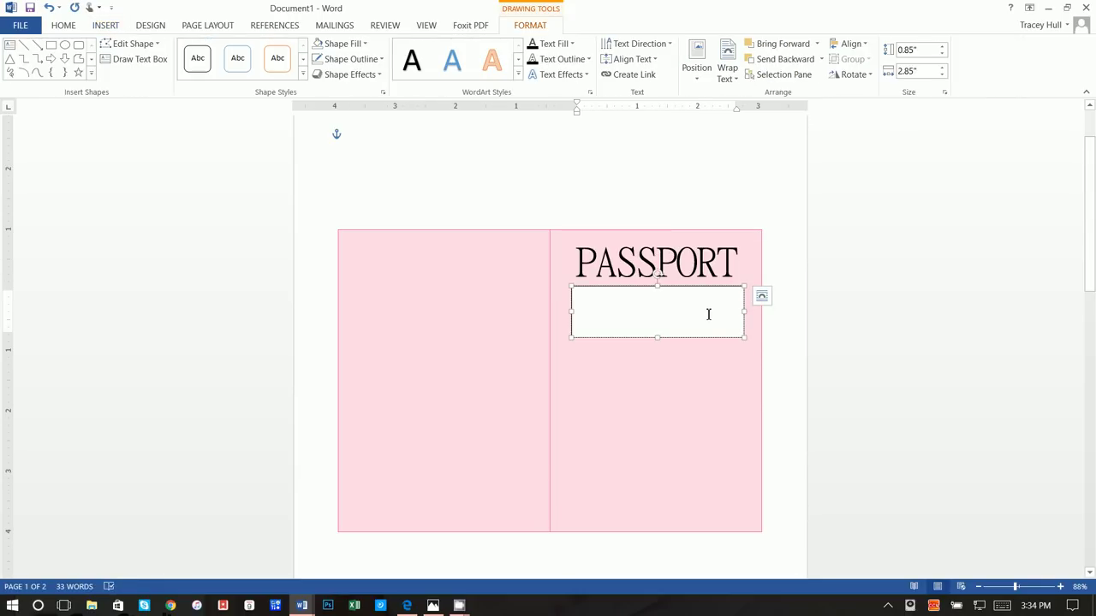
text(To Fun)
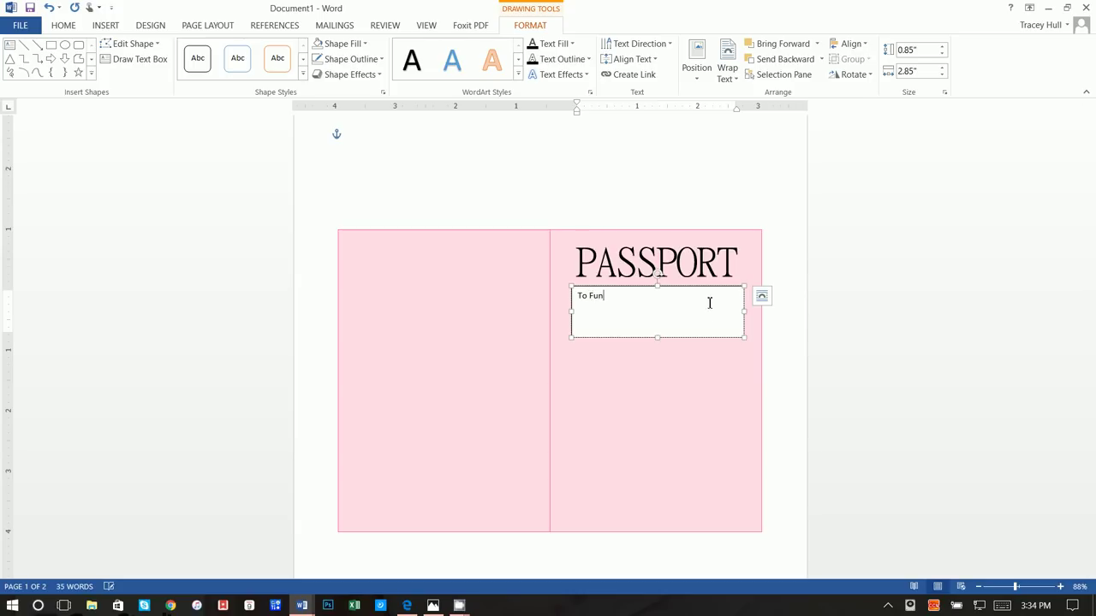
- Center the To Fun text and format it in the Great Day script font at size 28
key(ctrl+a)
click(64, 24)
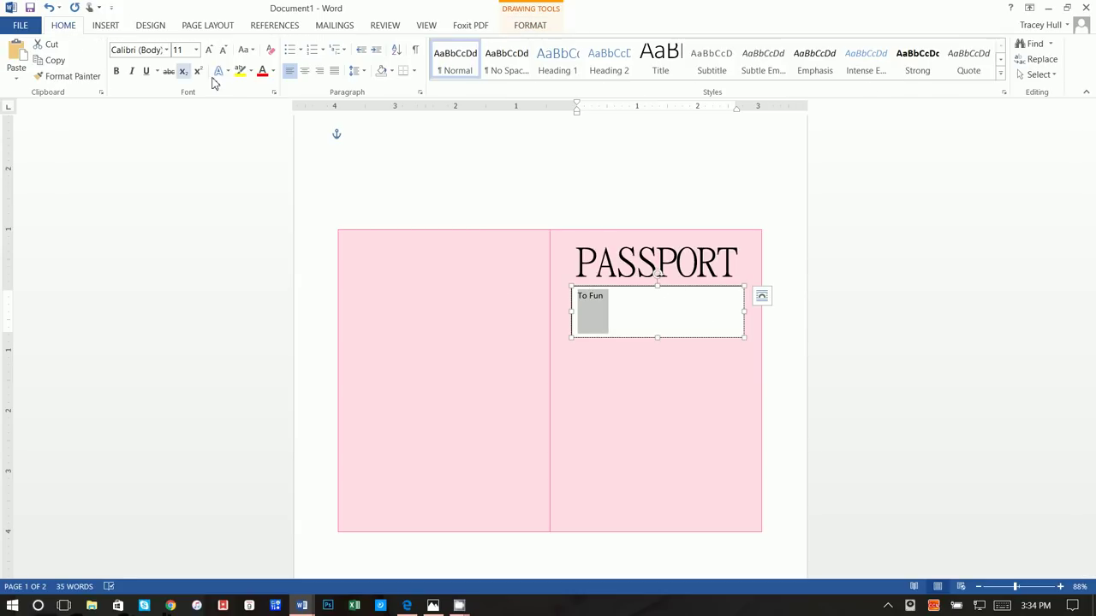
click(304, 70)
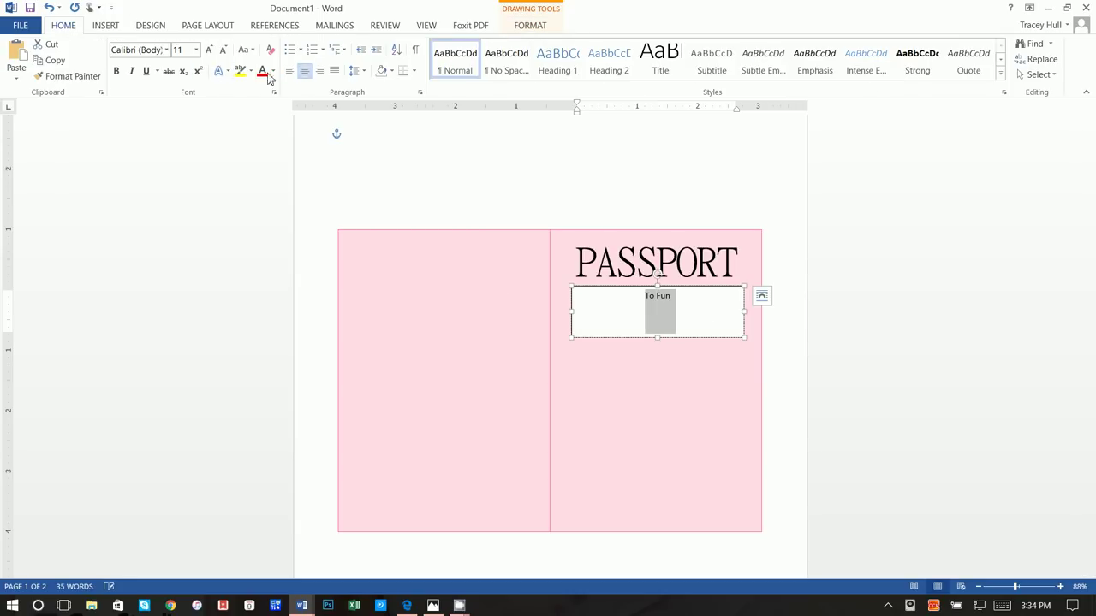
click(163, 49)
text(G)
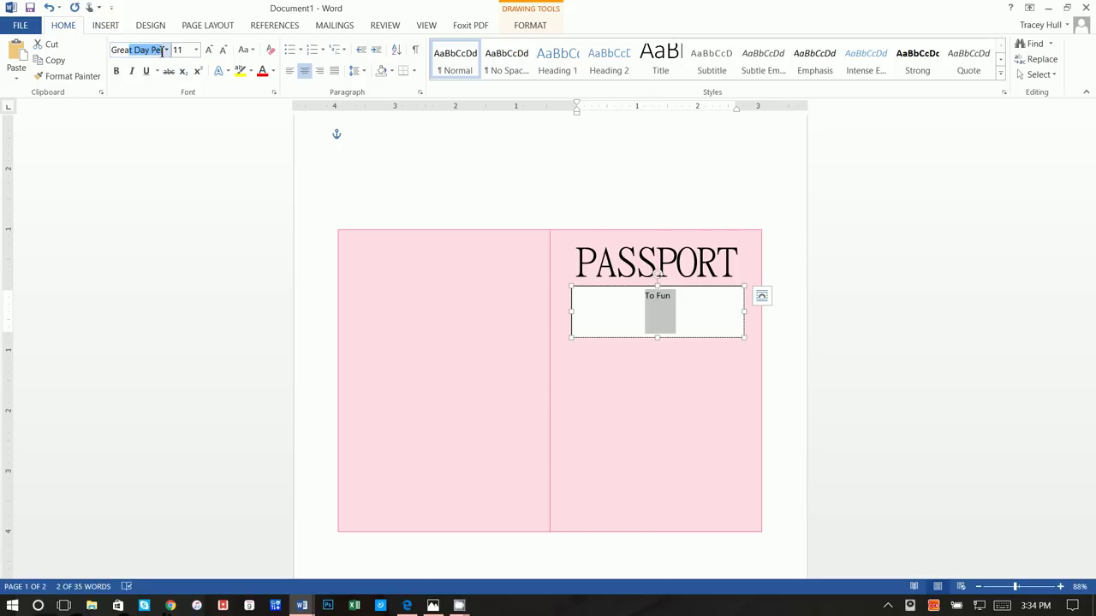
text(reat)
key(Return)
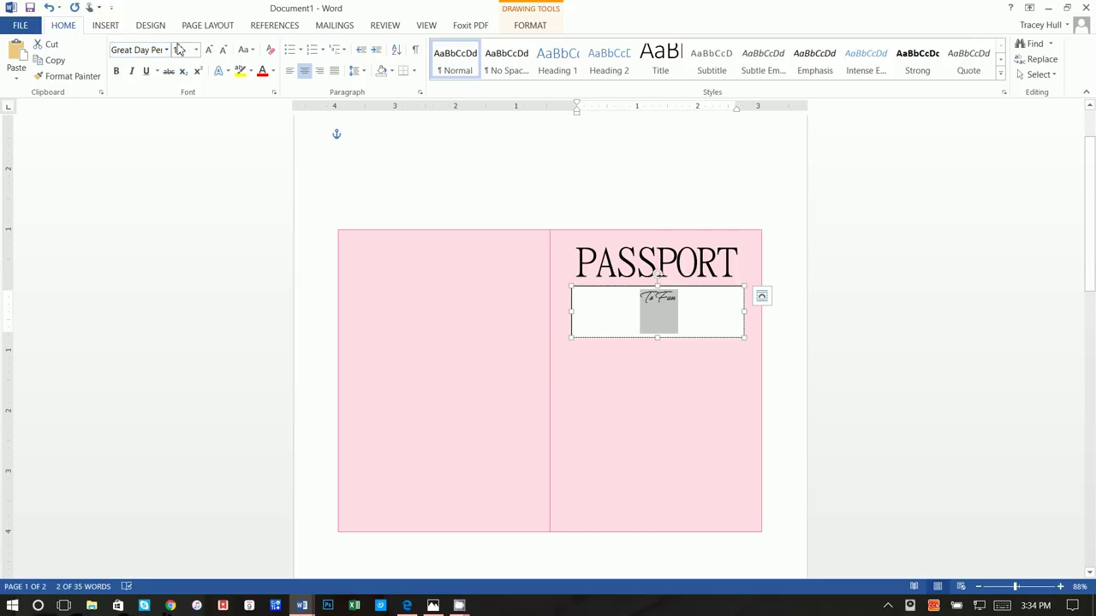
click(190, 49)
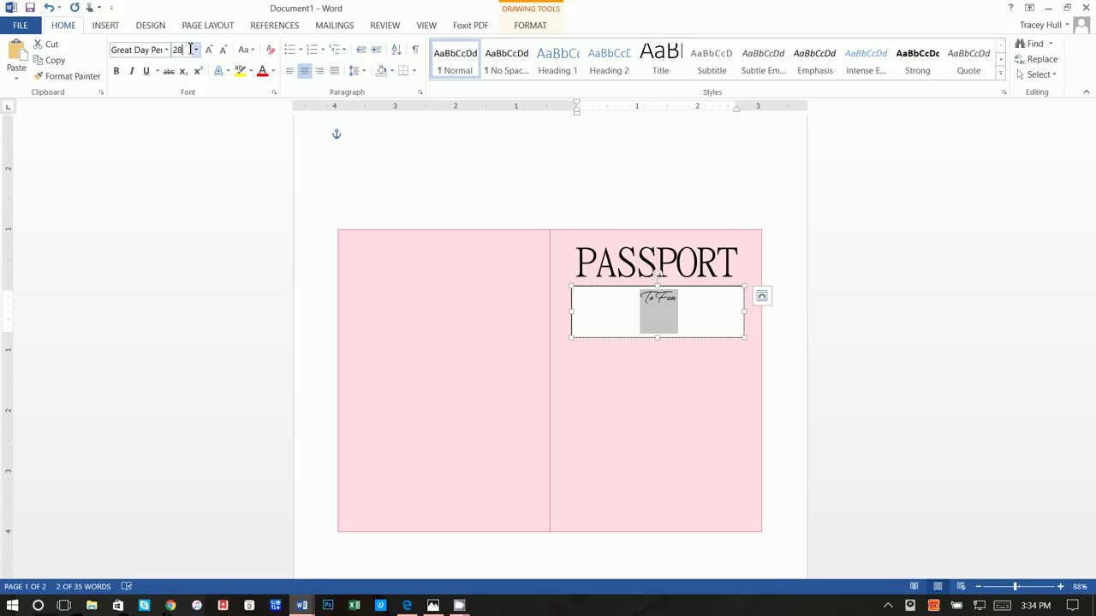
key(Return)
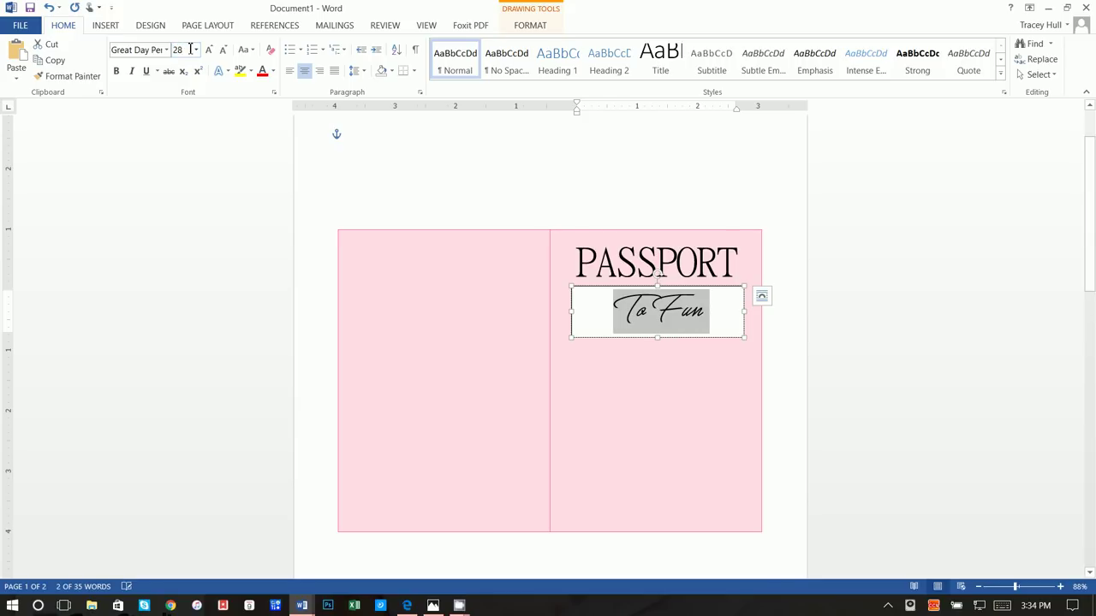
- Remove the To Fun text box's fill and outline and move it up closer beneath PASSPORT
click(530, 26)
click(318, 45)
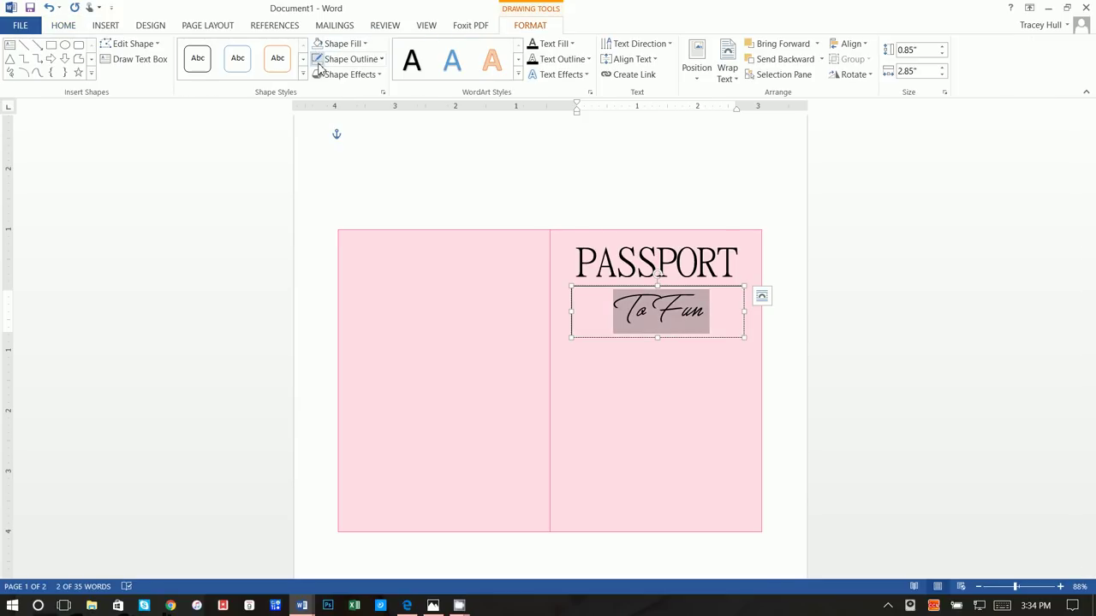
click(636, 332)
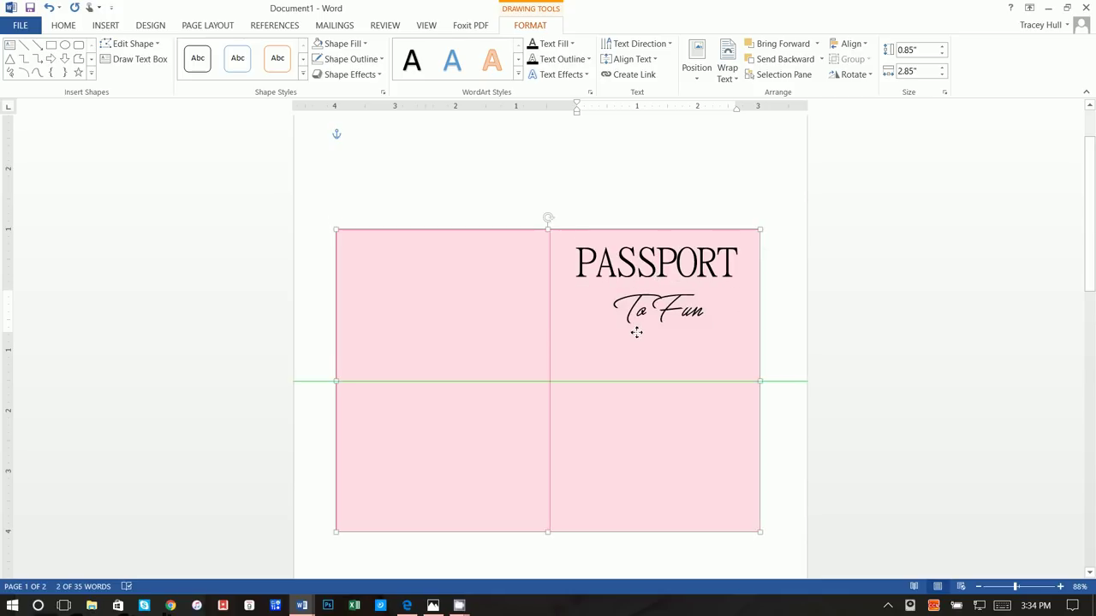
drag(637, 333, 661, 329)
click(659, 332)
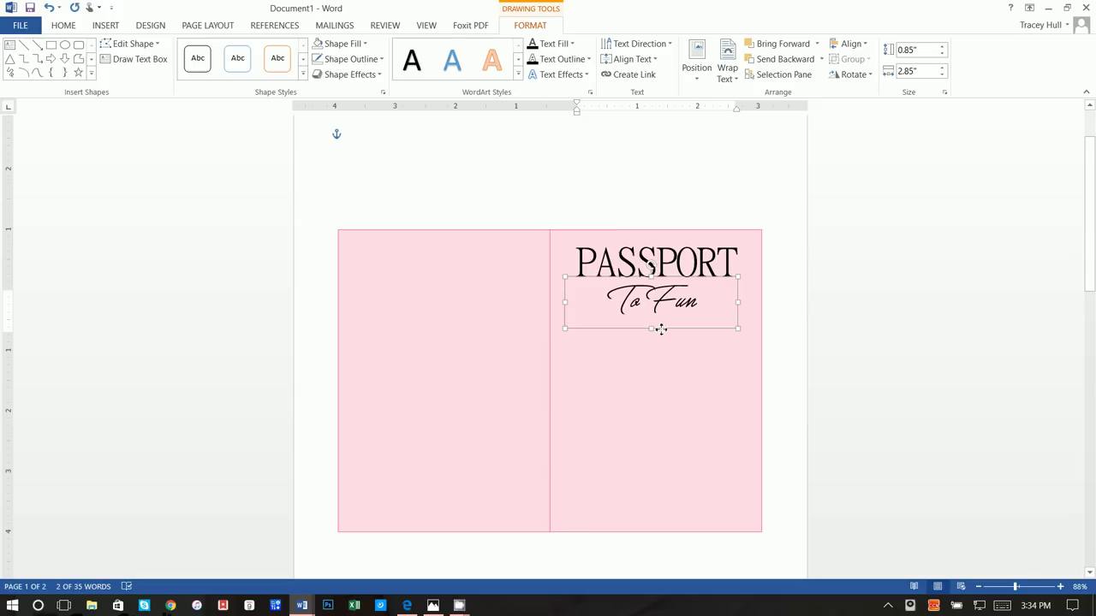
click(798, 364)
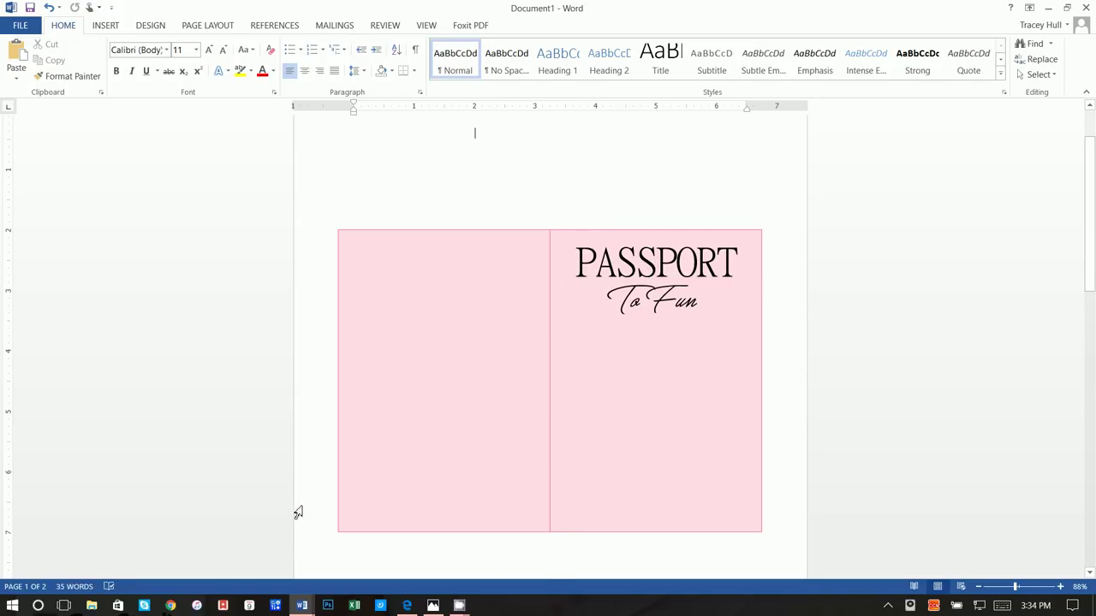
- Switch to the Edge browser and open google.com in place of the passport stamp image results
click(407, 605)
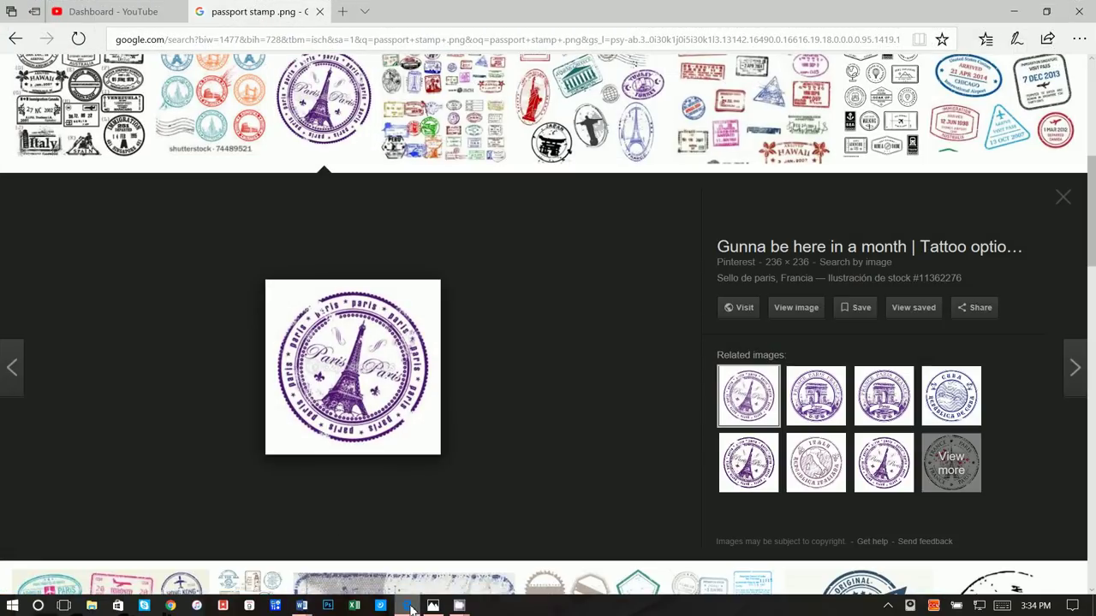
click(328, 43)
text(google.com/)
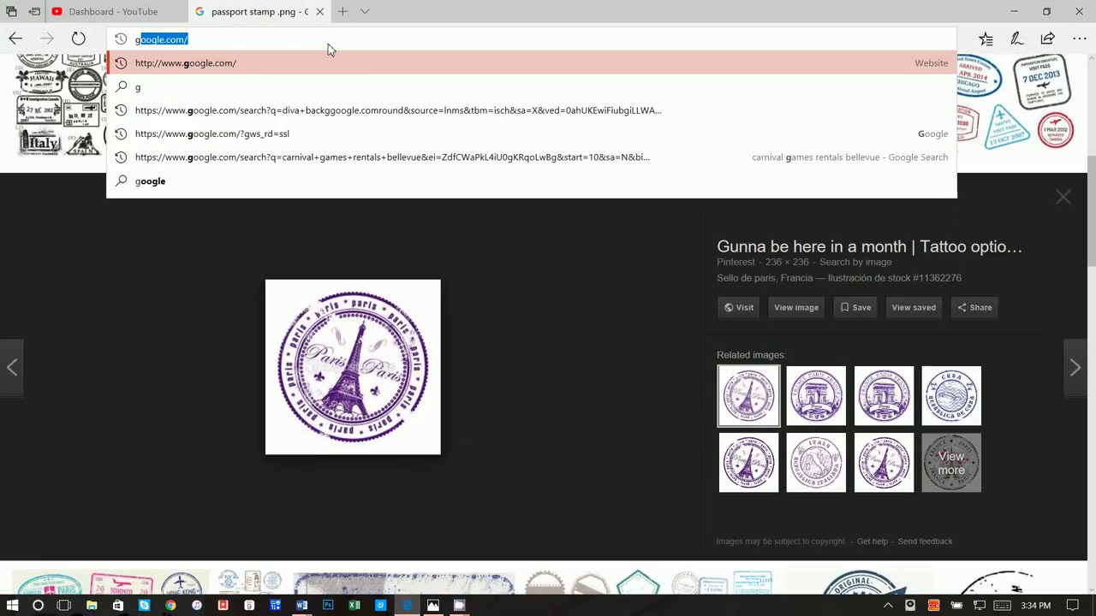
key(Return)
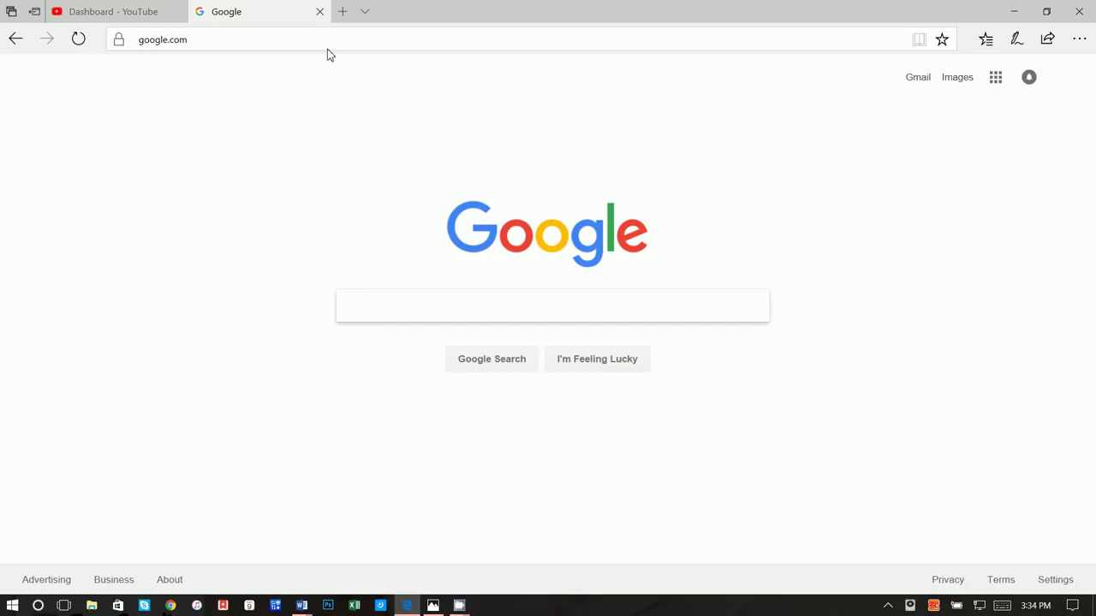
- Search Google Images for official seal birthday background
text(official)
key(BackSpace)
key(BackSpace)
key(BackSpace)
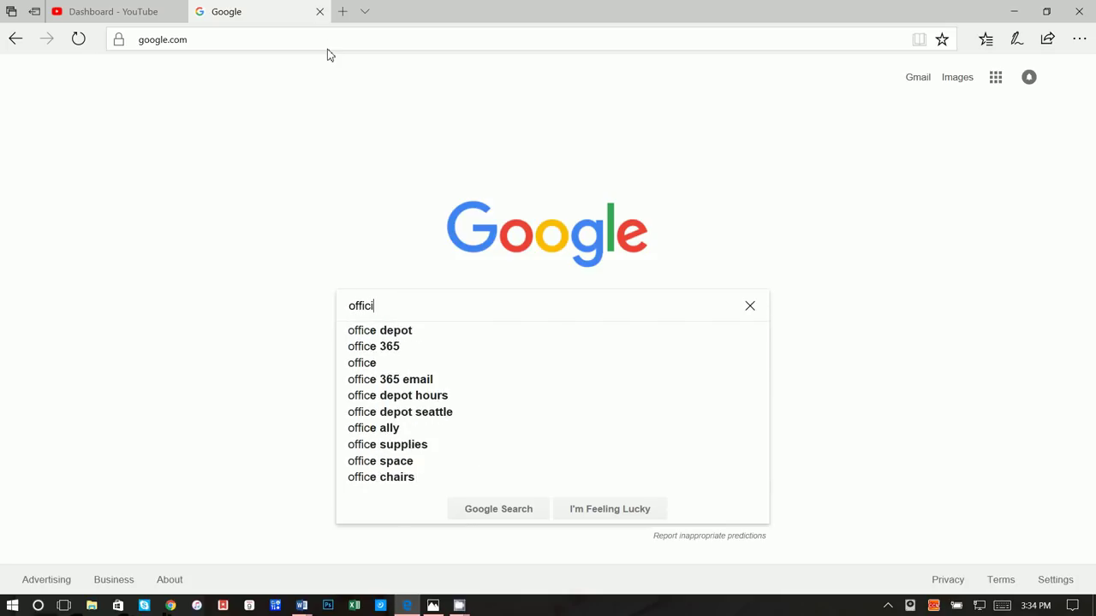
text(al seal birthday)
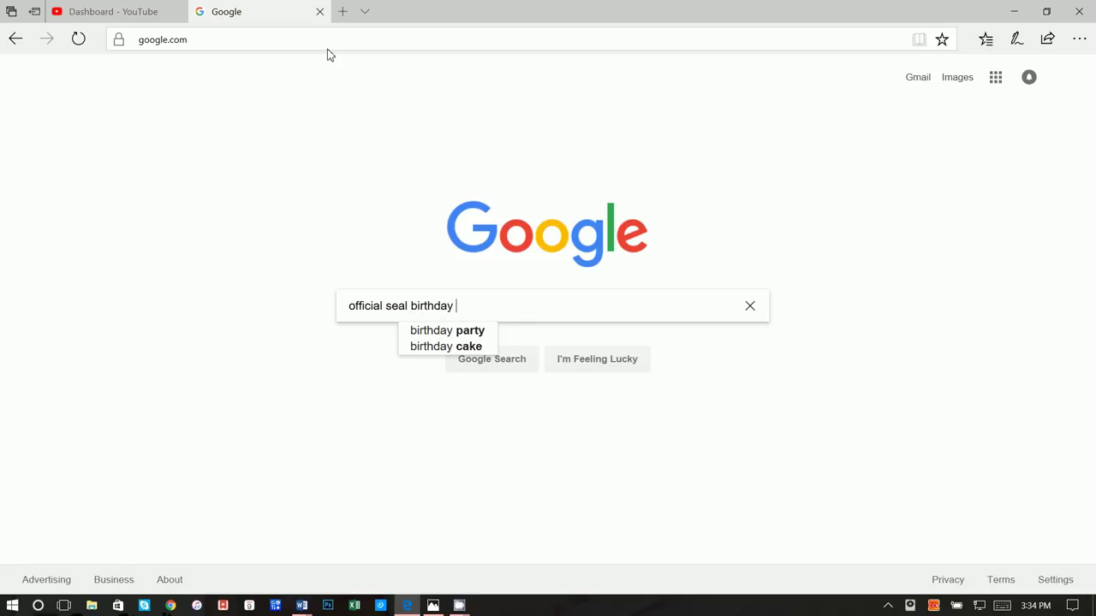
text( background)
key(Return)
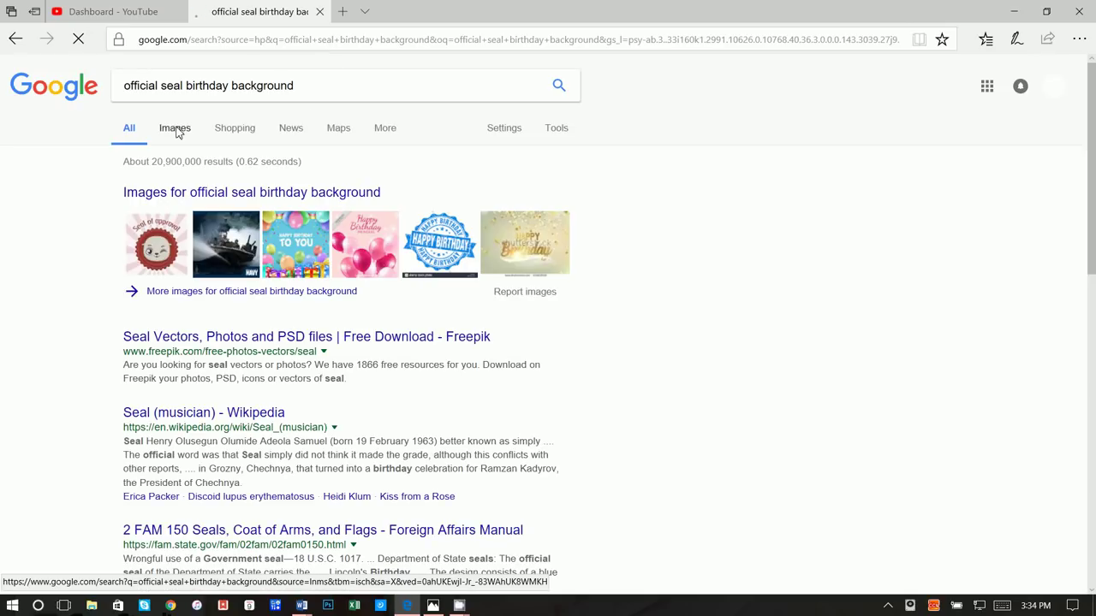
click(176, 130)
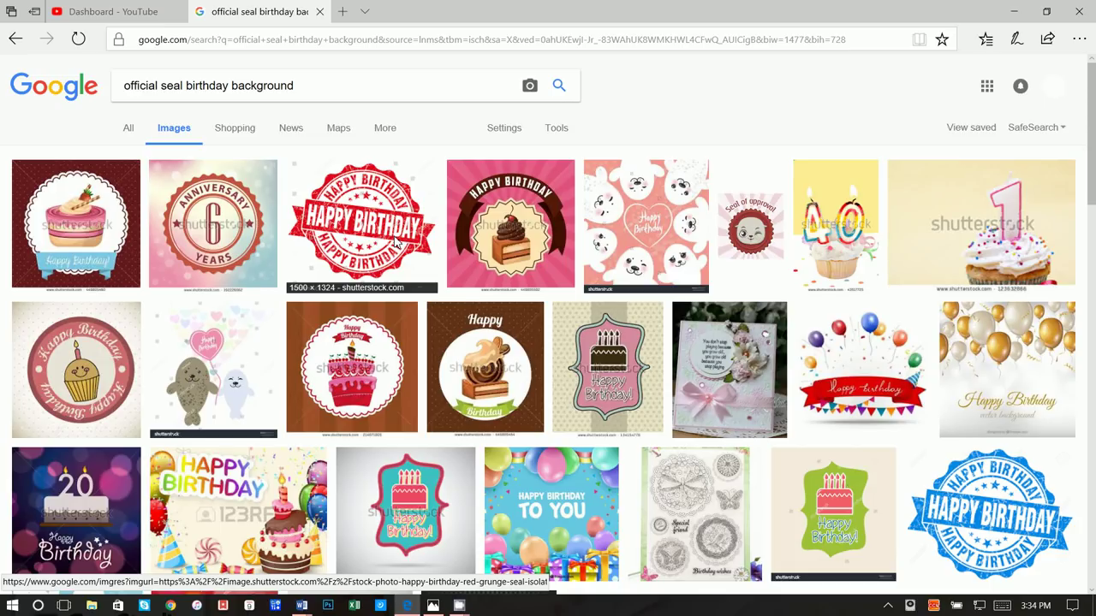
- Examine the red Happy Birthday grunge seal in its enlarged preview, and close the preview
click(396, 244)
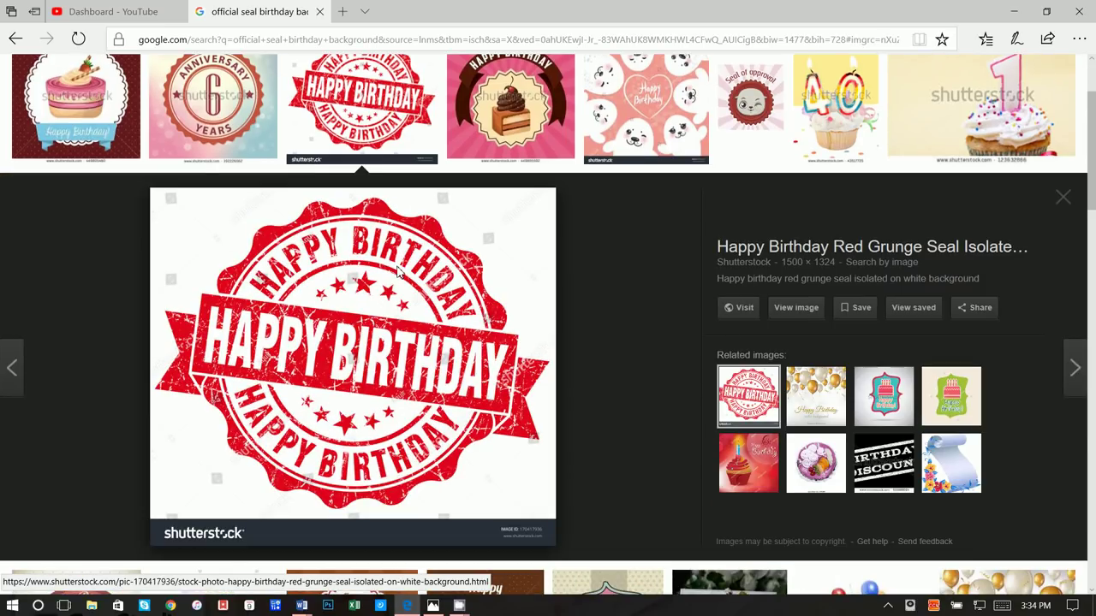
scroll(437, 308, up, 2)
scroll(471, 303, down, 4)
scroll(514, 293, up, 2)
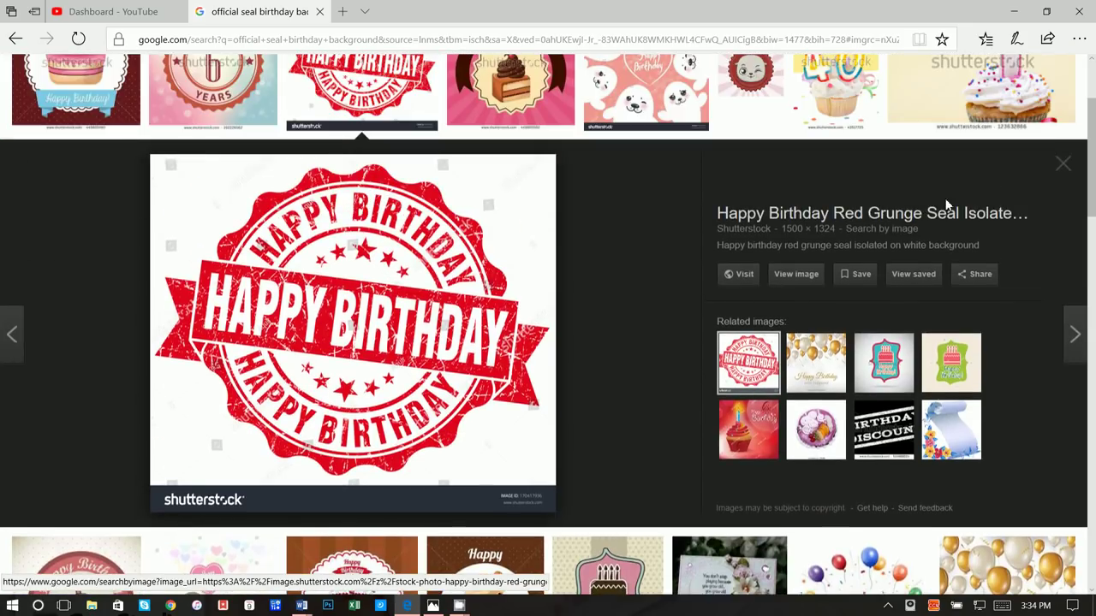
click(1063, 163)
scroll(1027, 300, down, 1)
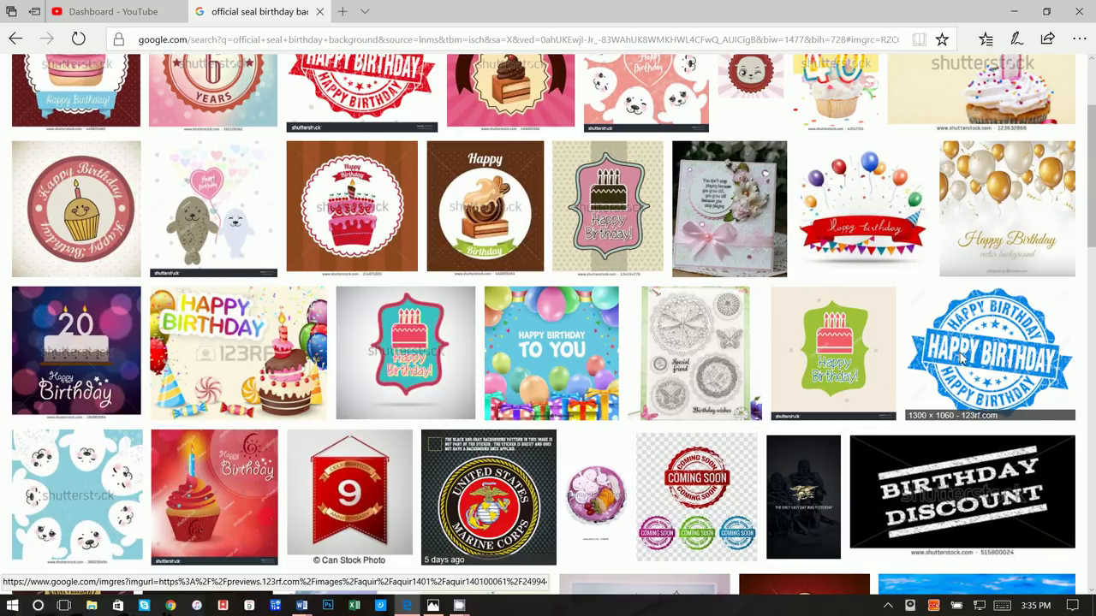
- Save the blue Happy Birthday grunge seal image as birthday in the passport folder
click(988, 403)
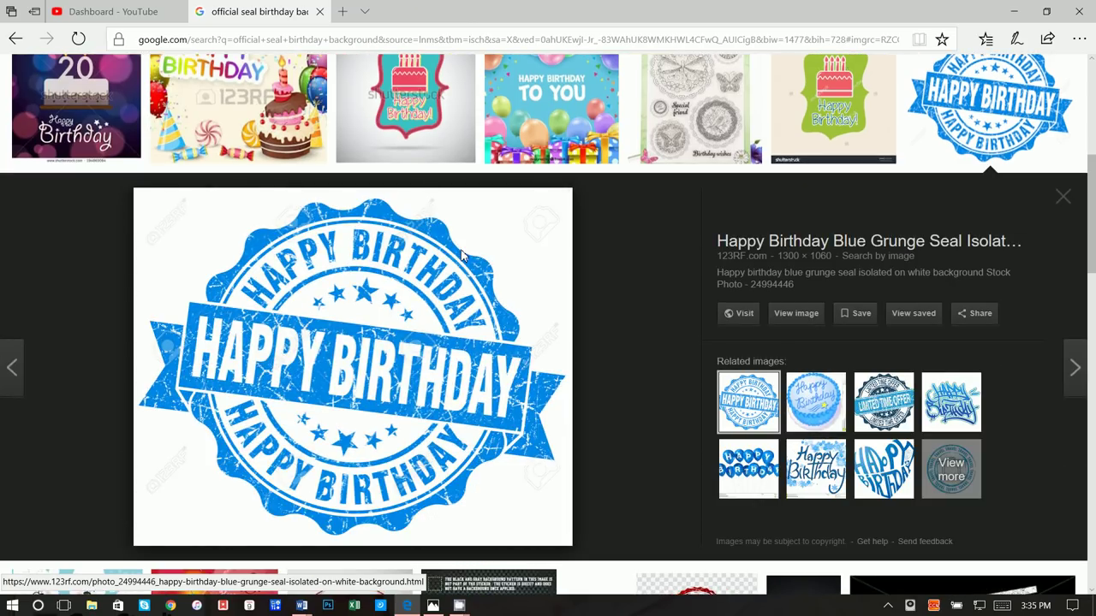
right_click(462, 254)
click(480, 409)
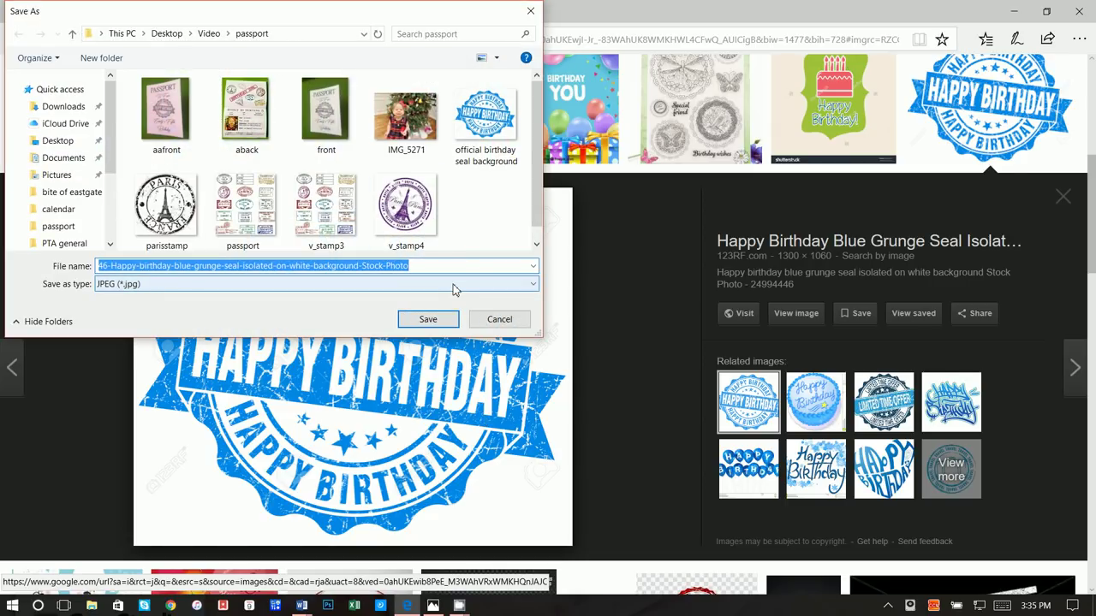
text(birthday)
key(Return)
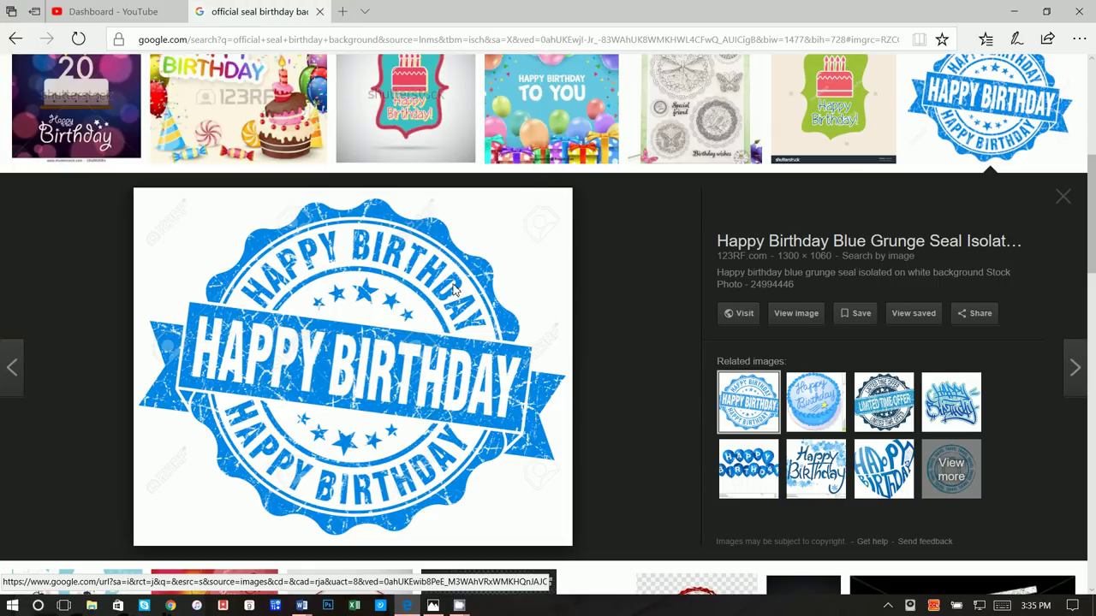
- Switch back to Document1 in Word and insert the birthday picture from the passport folder
mouse_move(301, 605)
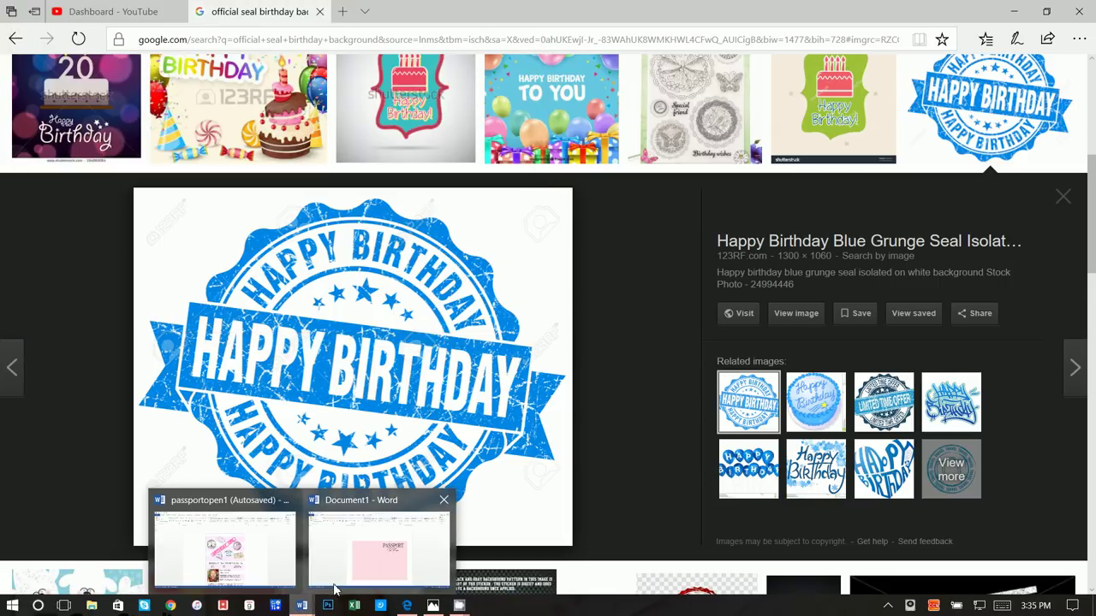
click(376, 543)
click(97, 27)
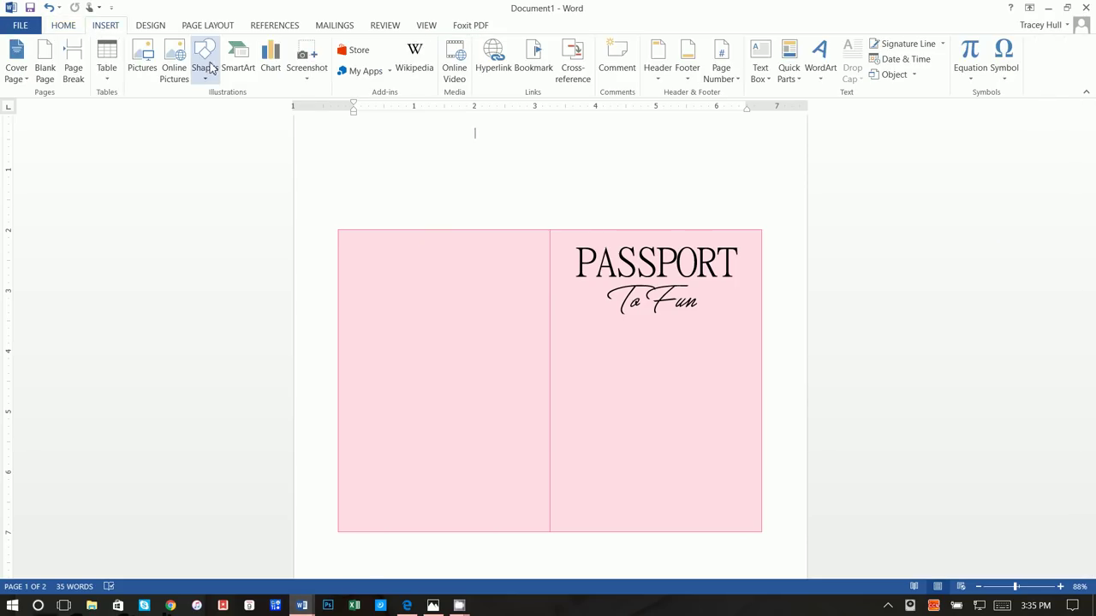
click(132, 65)
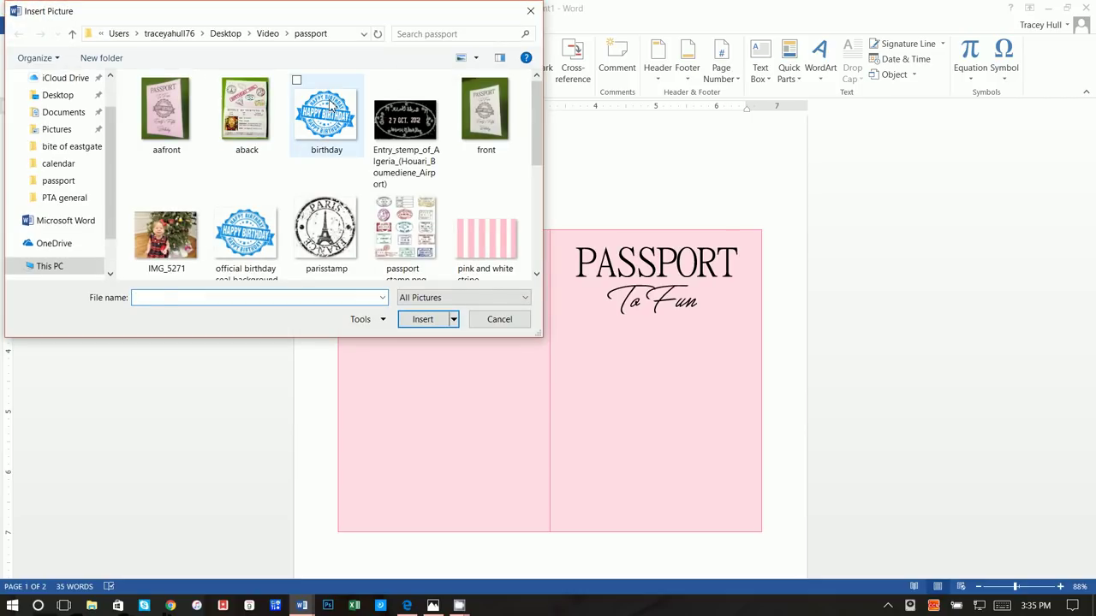
click(330, 104)
click(420, 321)
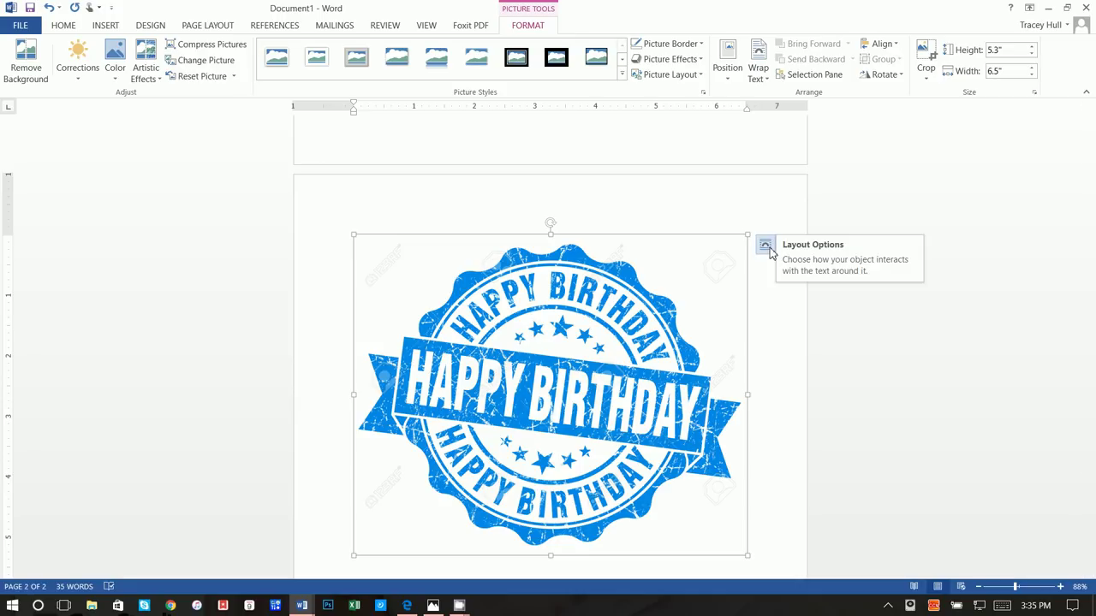
- Set the Happy Birthday seal picture's text wrapping to In Front of Text
click(766, 247)
click(866, 367)
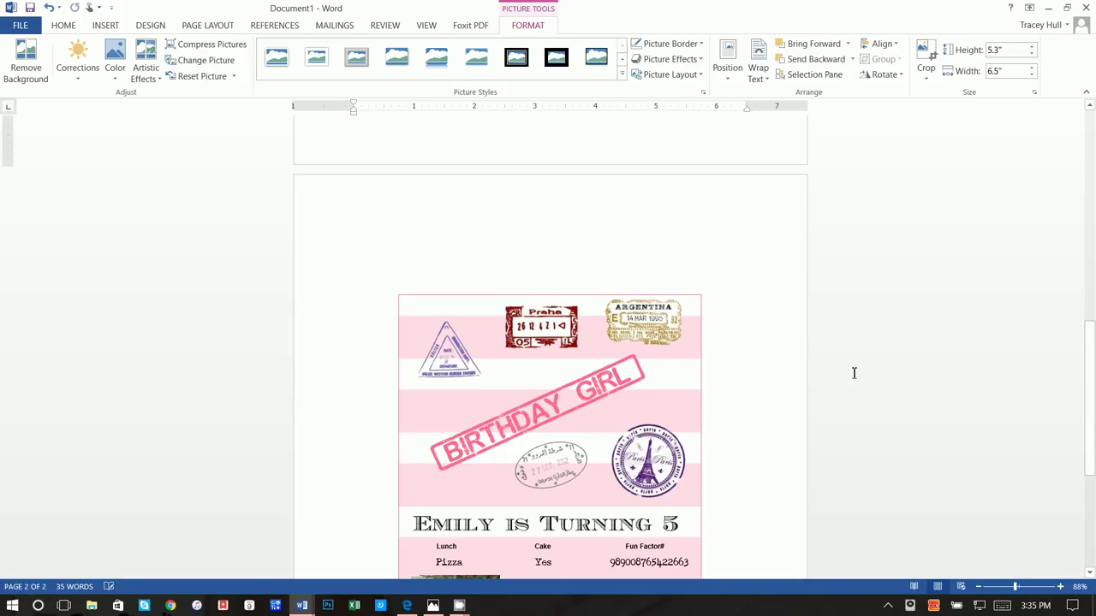
scroll(688, 428, up, 3)
scroll(685, 428, up, 5)
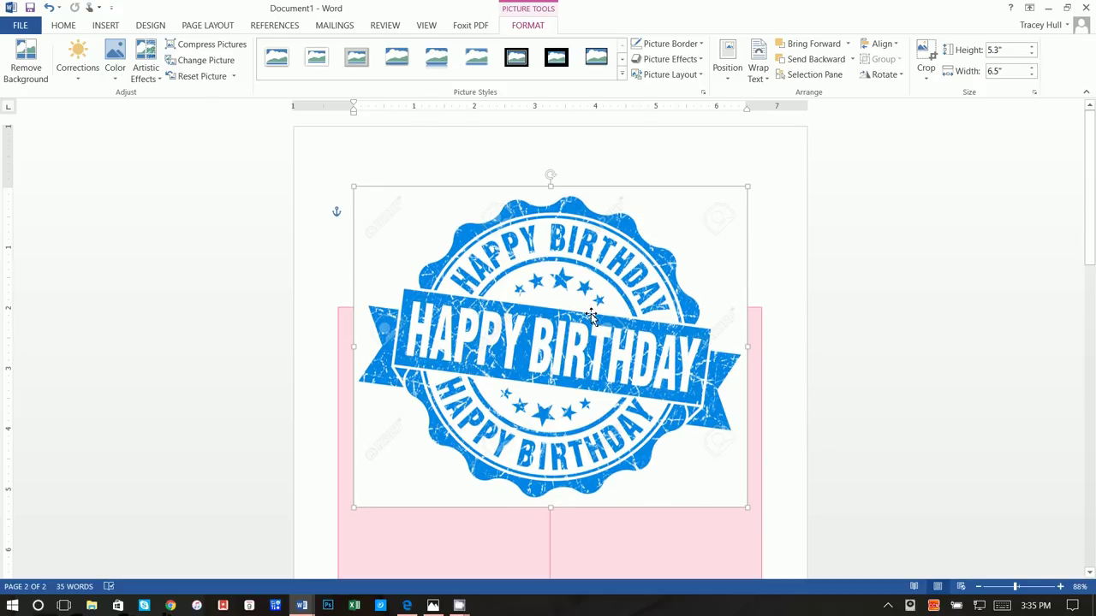
- Shrink the Happy Birthday seal to about 1.95" by 2.4" and place it below To Fun on the cover
drag(746, 508, 556, 351)
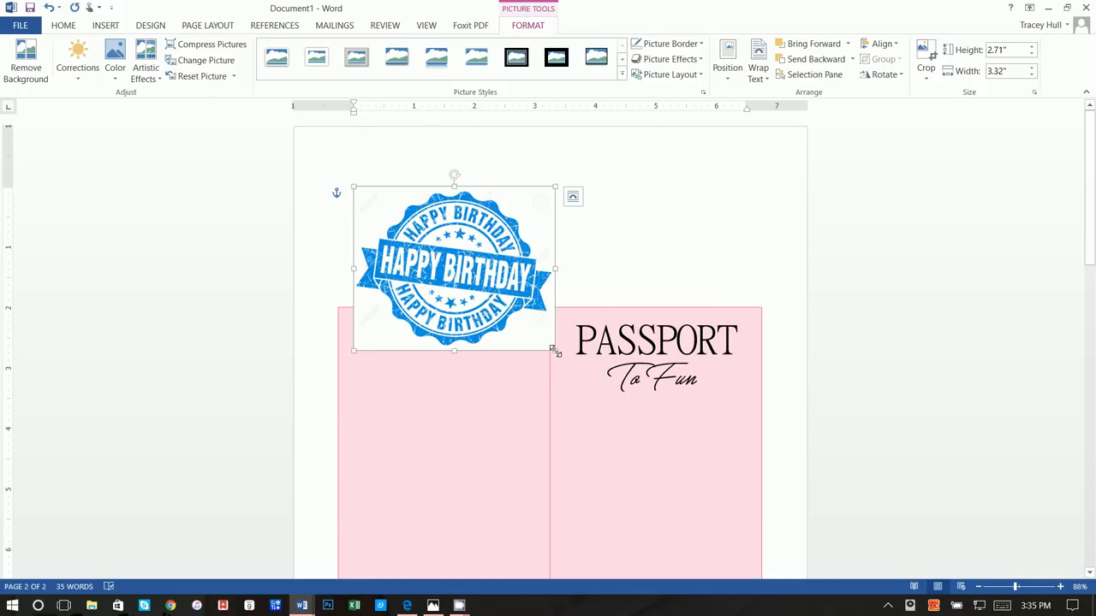
drag(557, 352, 531, 330)
drag(444, 268, 653, 468)
scroll(697, 480, down, 2)
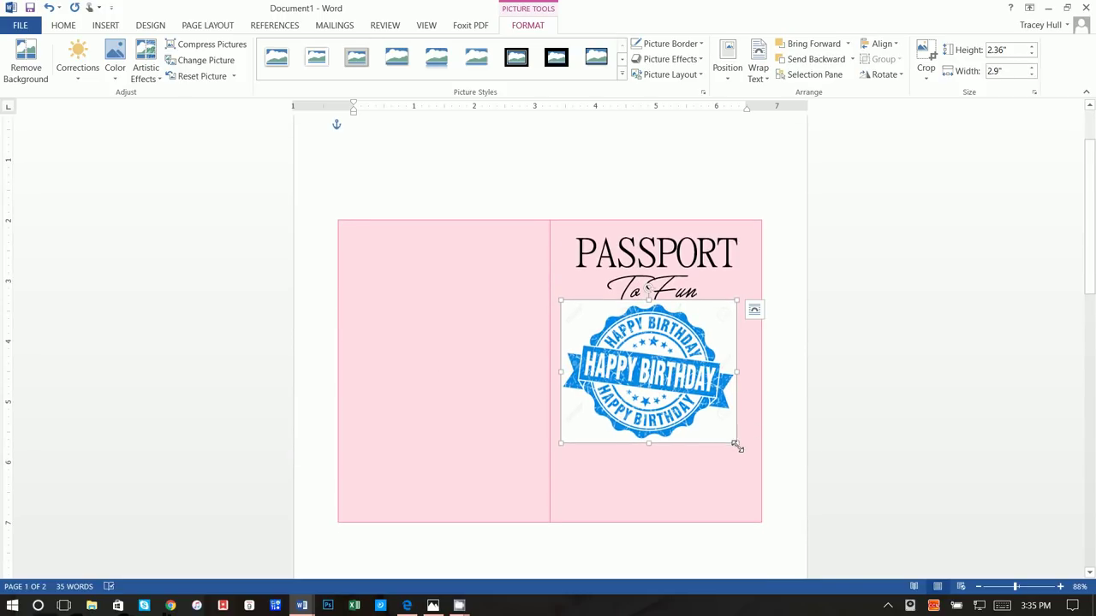
drag(734, 446, 690, 395)
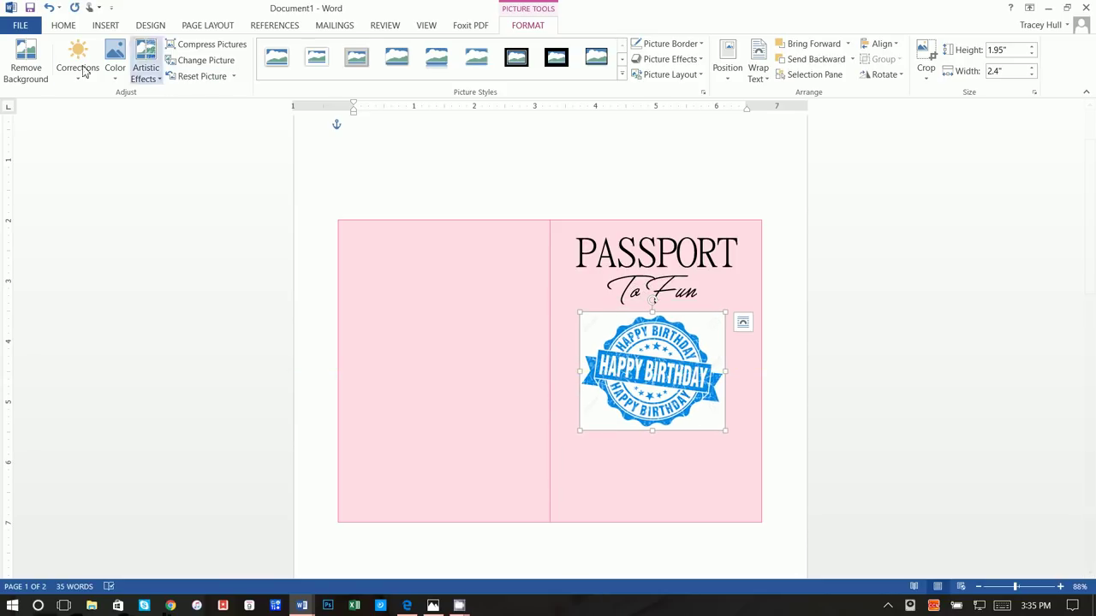
- Remove the seal picture's white background, extending the kept area to the full picture so the whole seal is retained
click(26, 60)
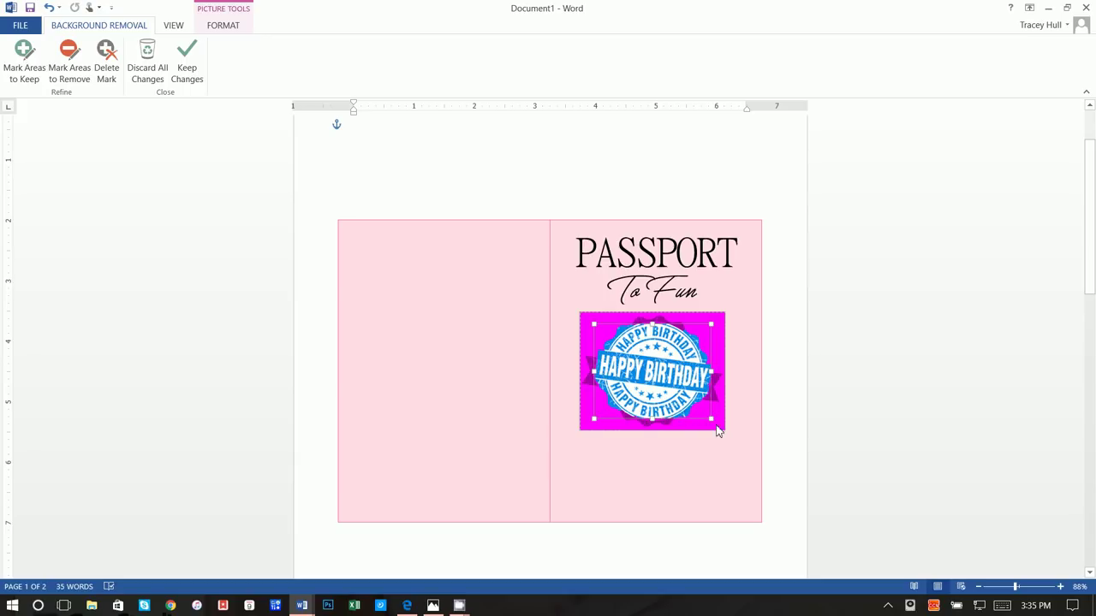
drag(713, 421, 726, 434)
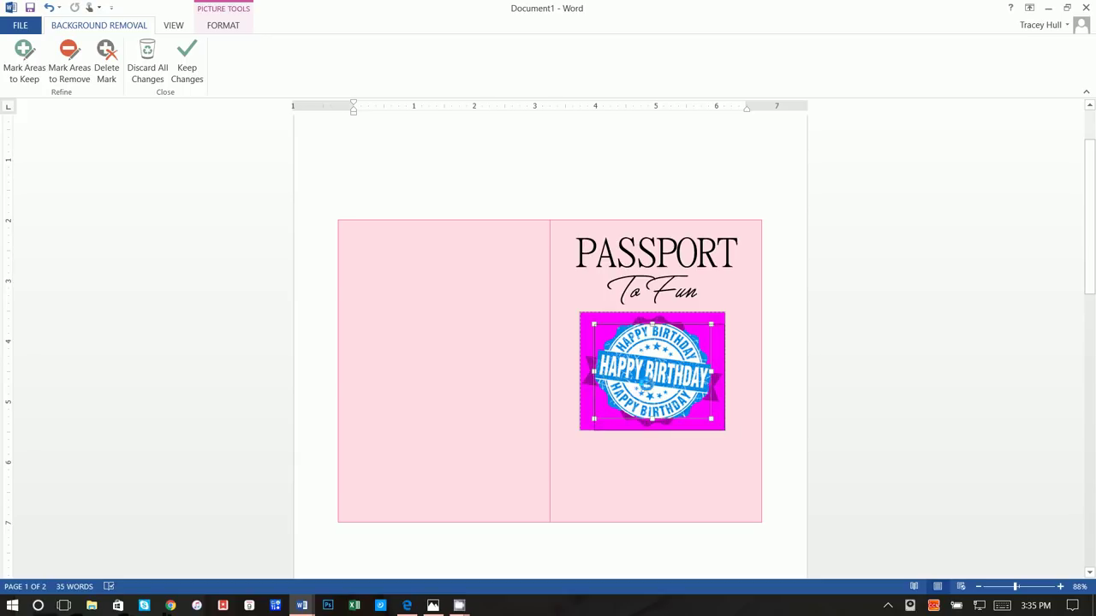
drag(592, 323, 581, 310)
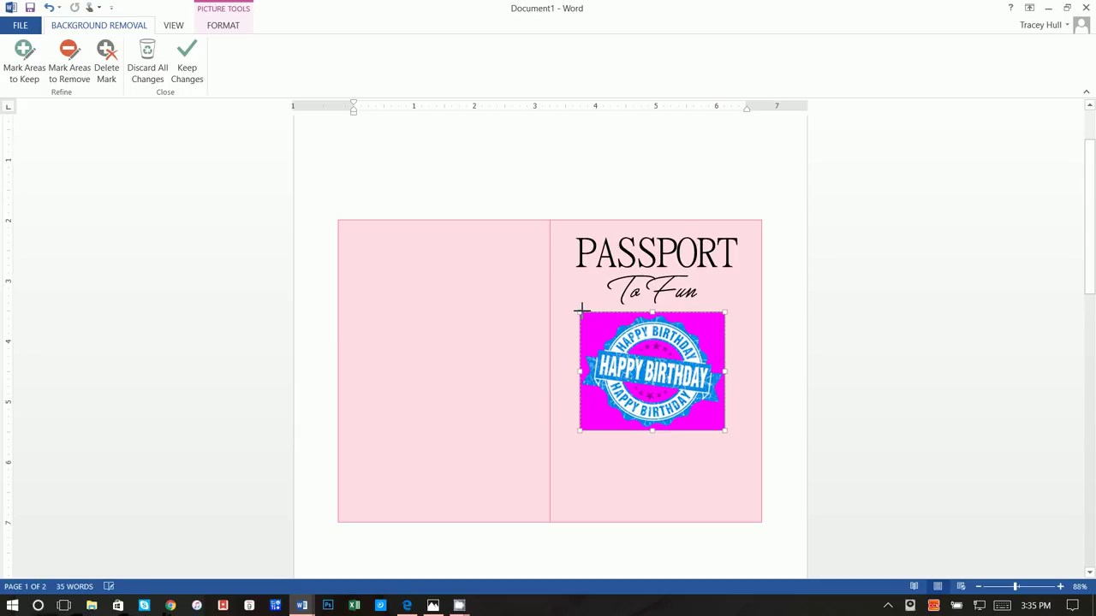
click(188, 67)
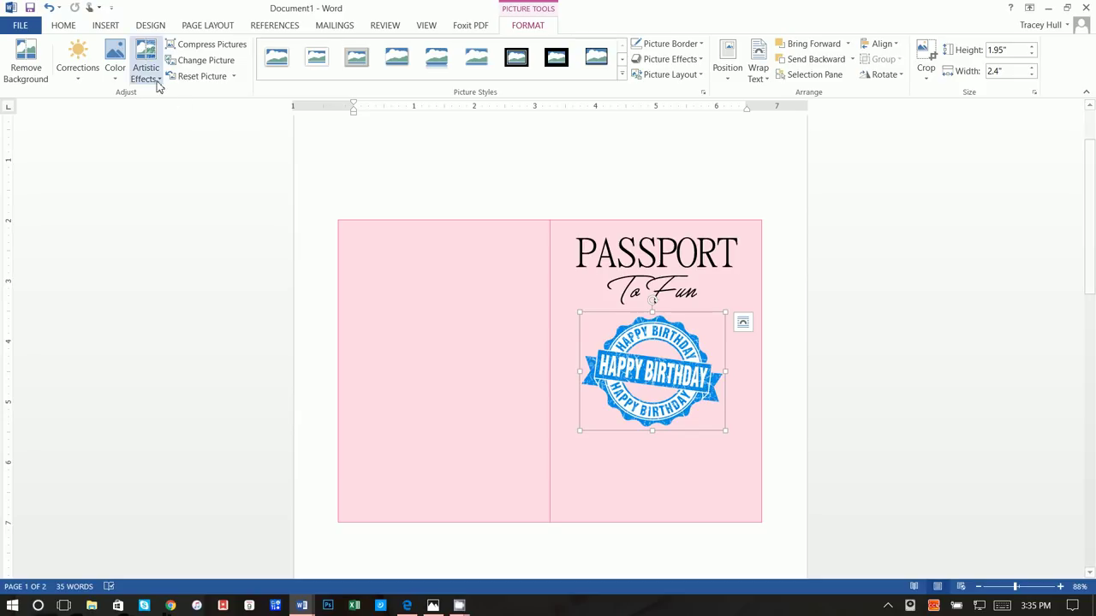
- Recolor the Happy Birthday seal to Grayscale and deselect it
click(116, 60)
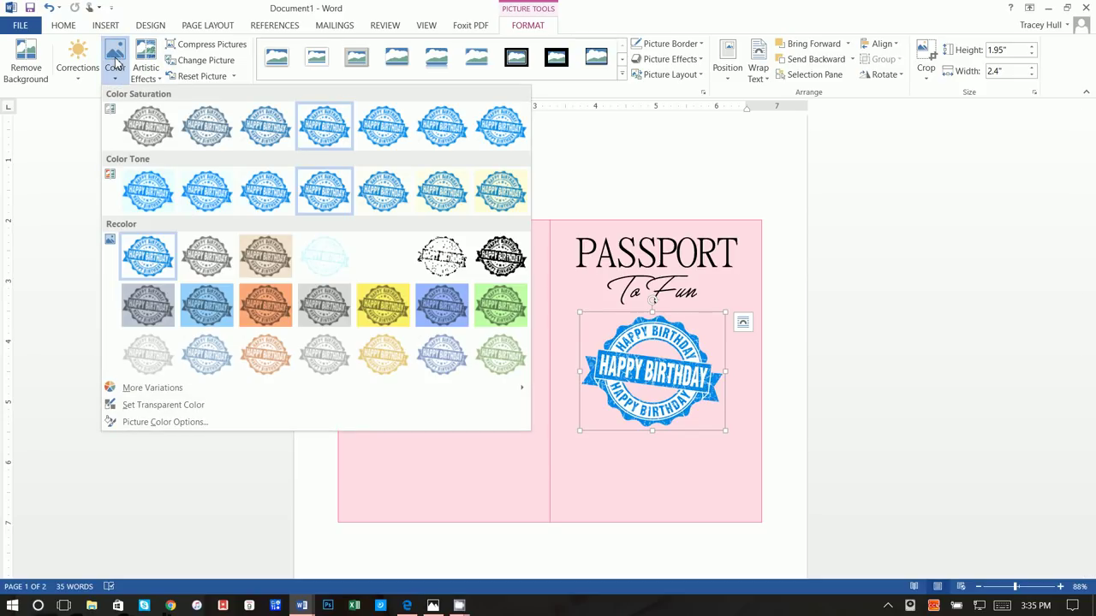
click(156, 352)
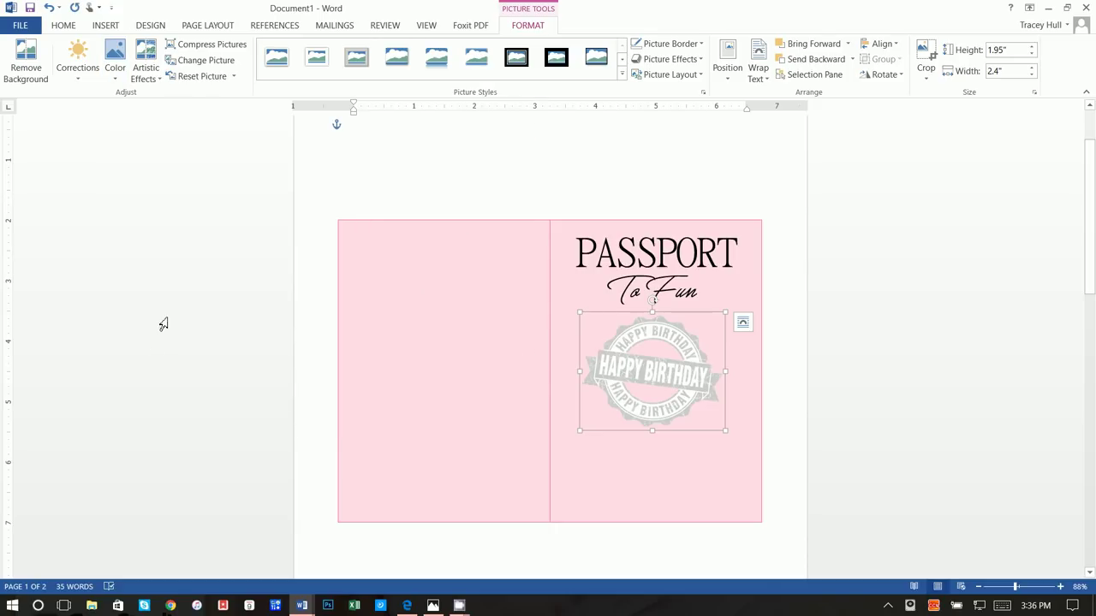
click(115, 58)
click(207, 256)
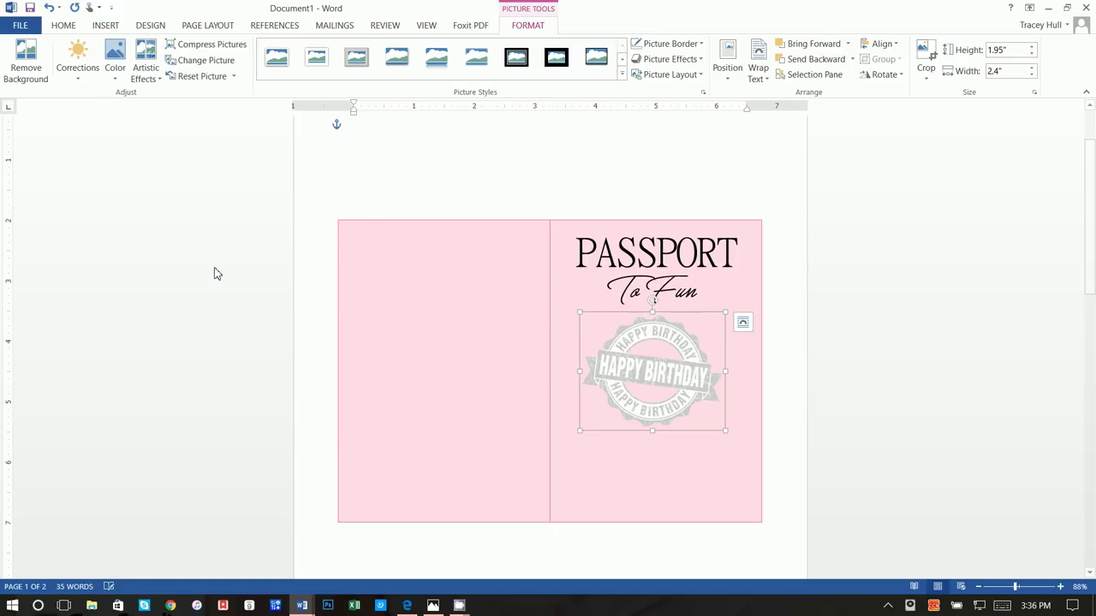
click(830, 445)
scroll(831, 445, down, 2)
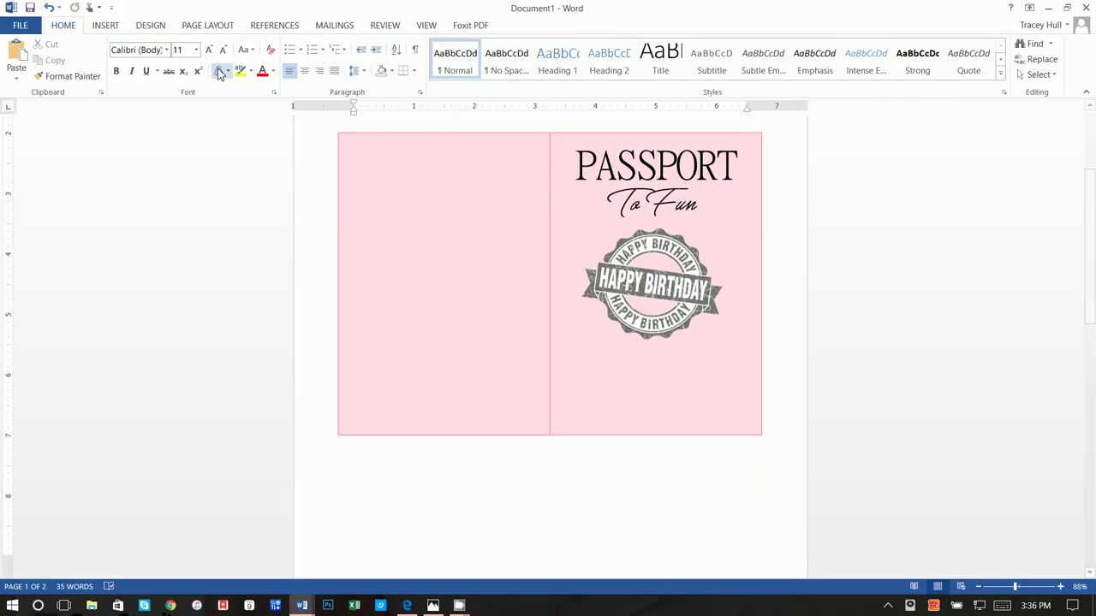
- Add a text box about 1.72" by 3.27" below the seal, with the child's possessive first name and Fifth on one line and Birthday below
click(103, 27)
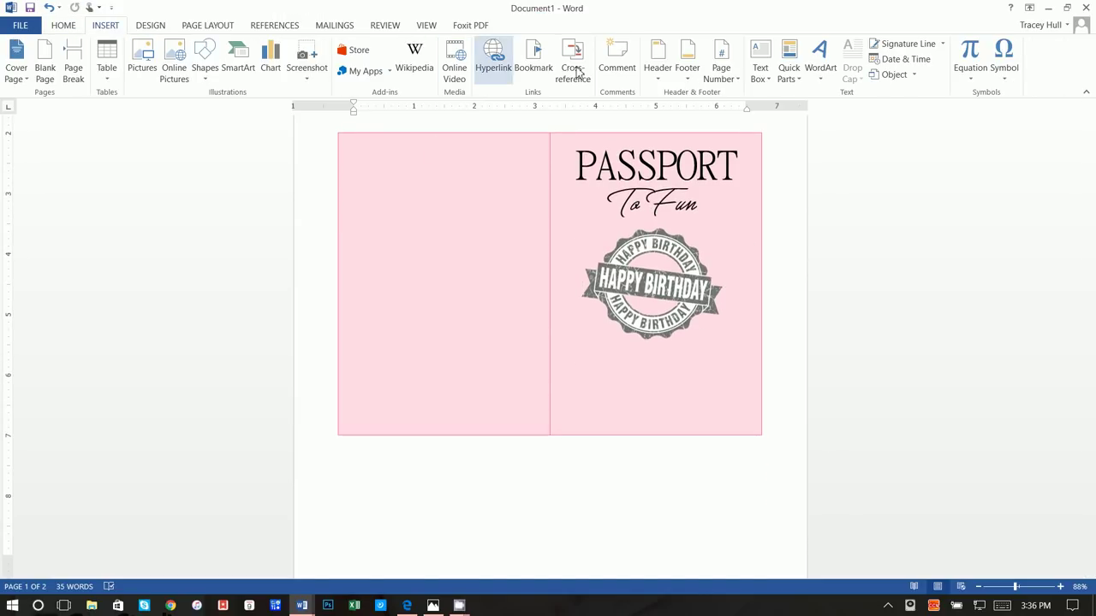
click(759, 72)
click(805, 387)
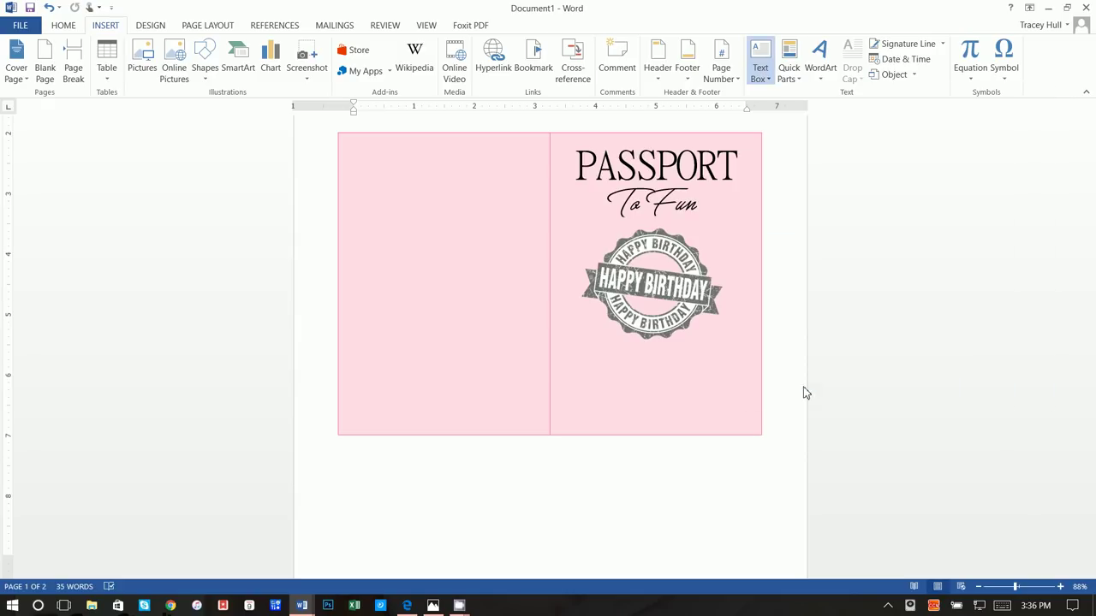
drag(556, 332, 754, 435)
text(Emily’s Fifth)
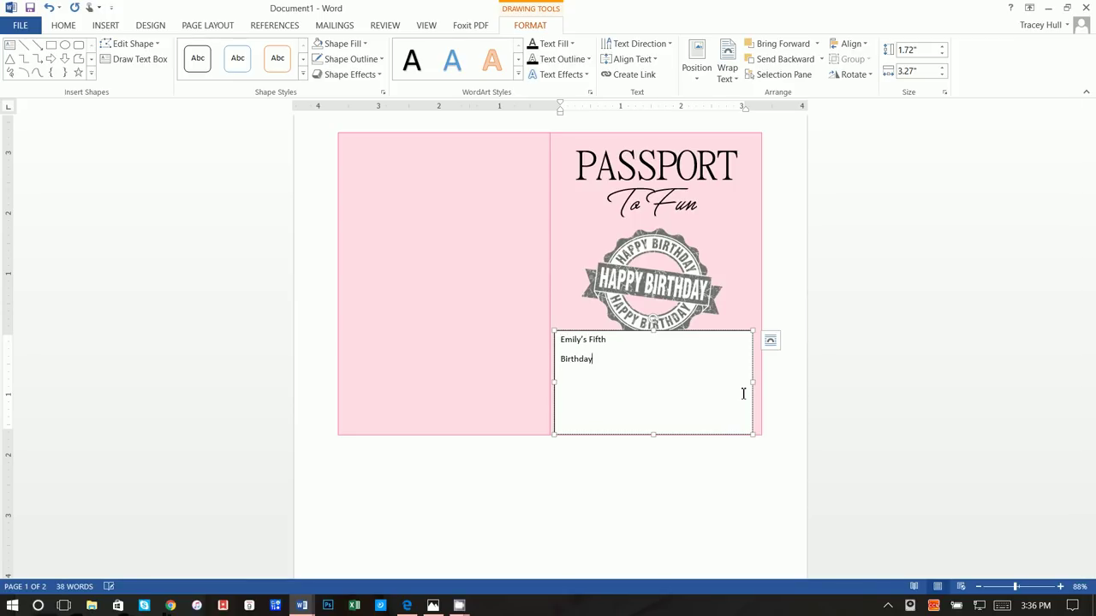
- Remove the cover text box's fill and outline, and give its text single line spacing with 0 pt after paragraphs
key(ctrl+a)
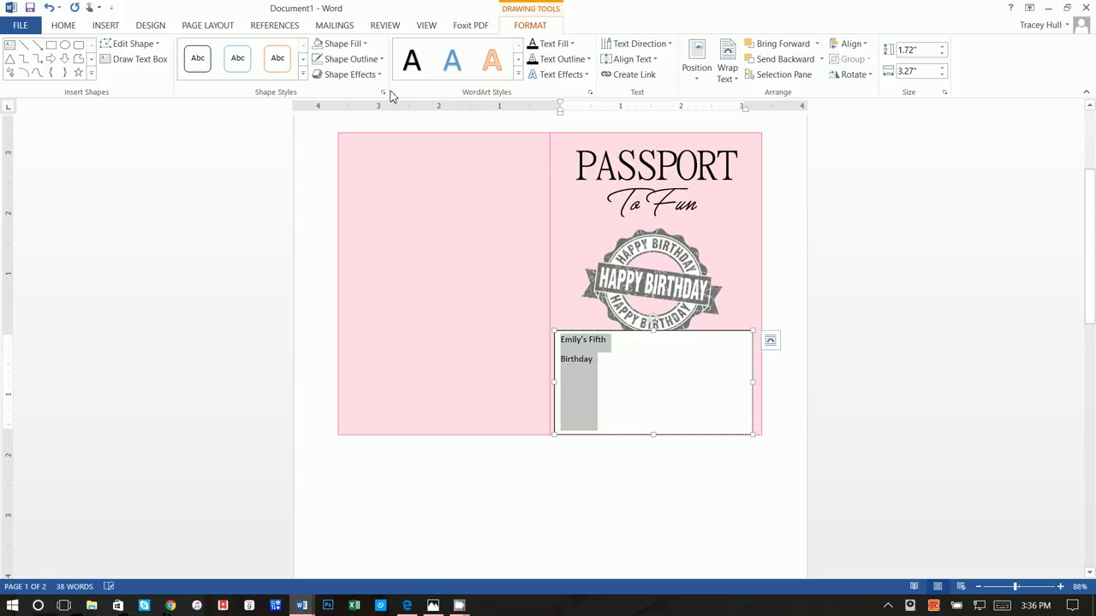
click(318, 44)
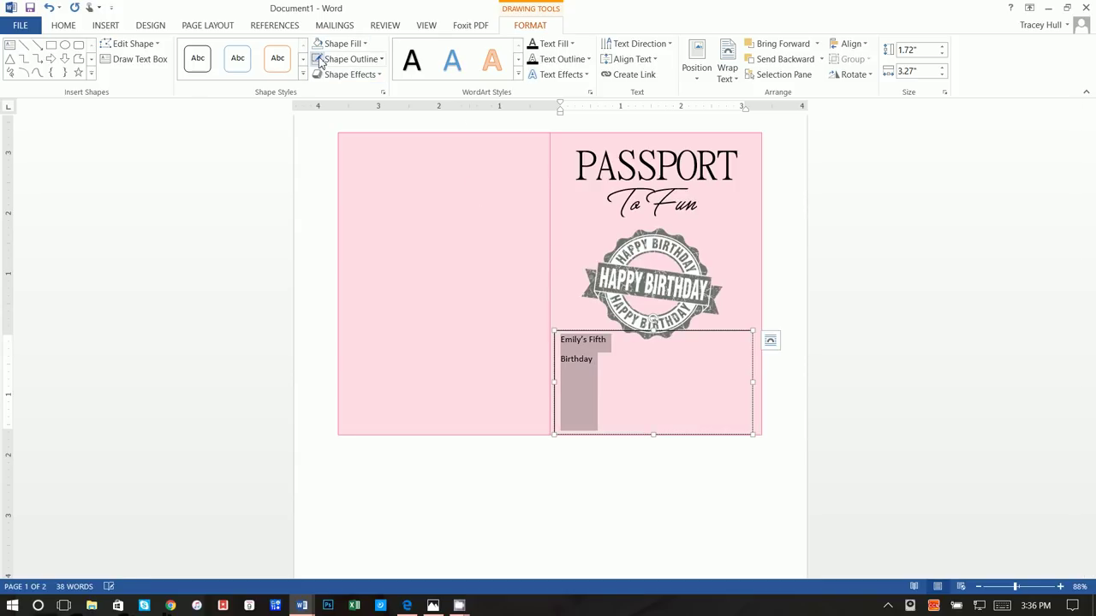
click(73, 29)
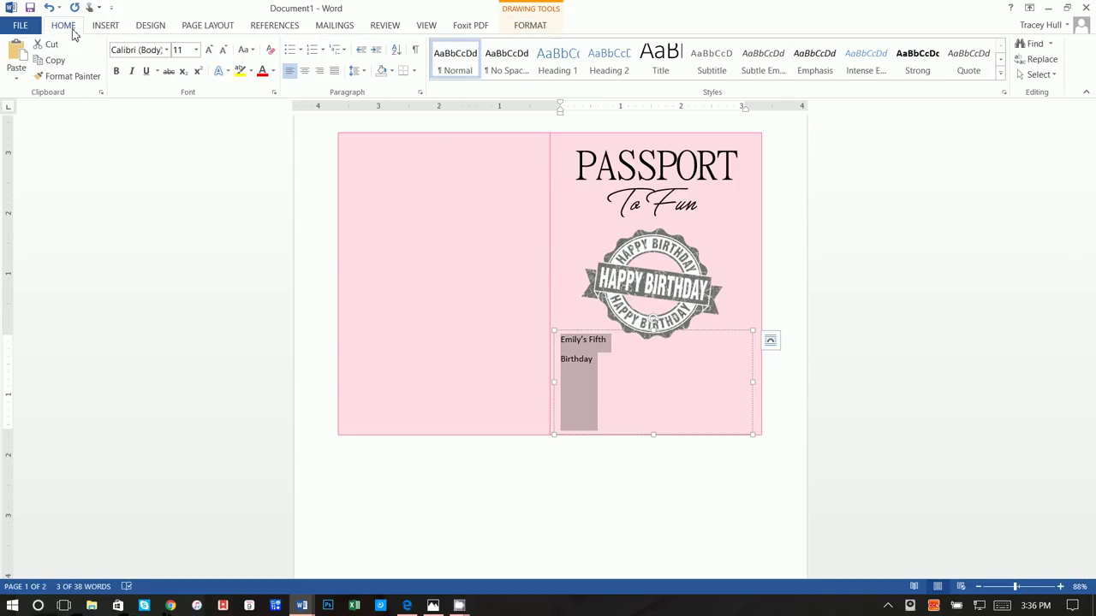
click(355, 71)
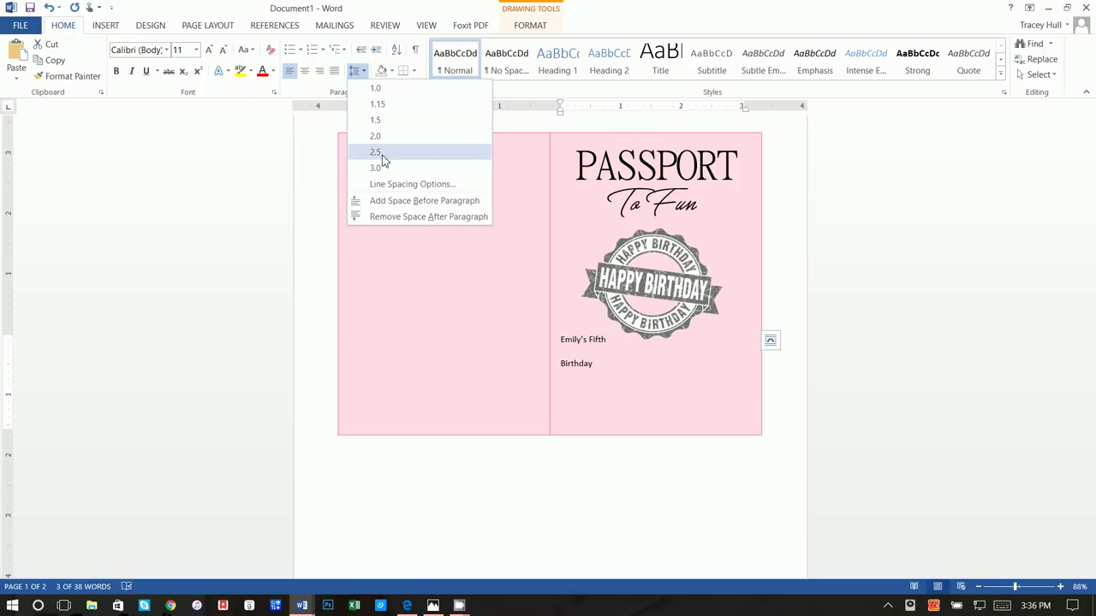
click(390, 186)
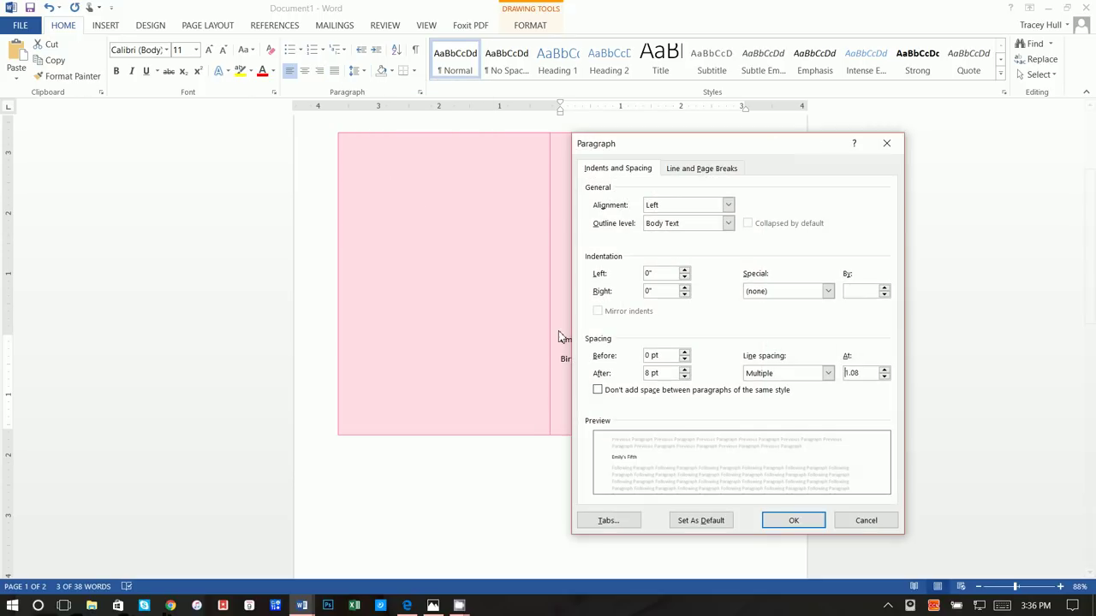
click(685, 378)
click(757, 376)
click(757, 387)
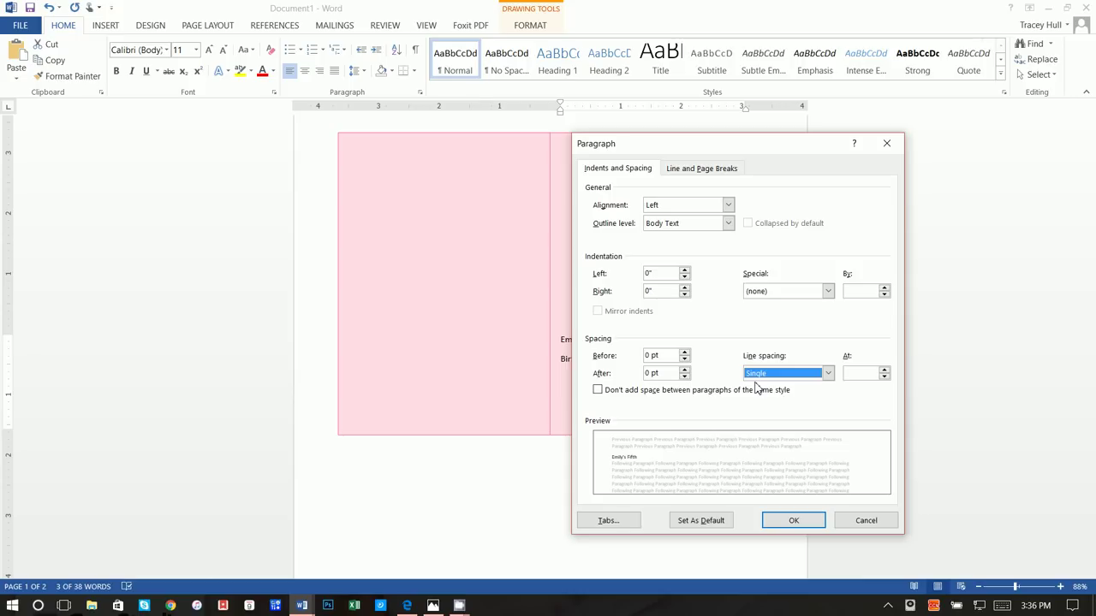
click(785, 520)
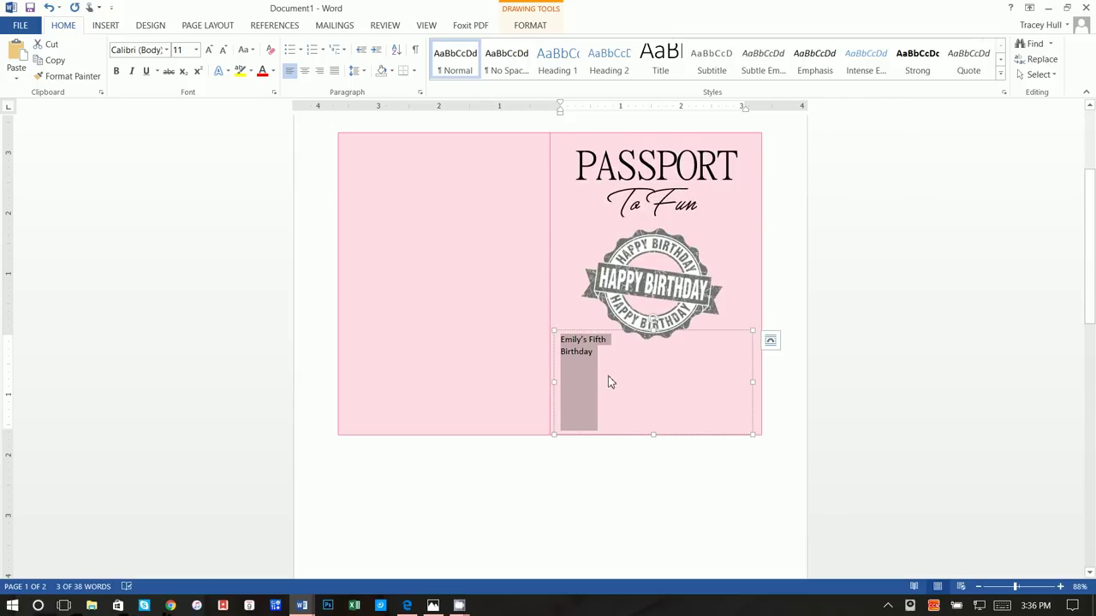
- Format the child's name and Fifth Birthday text in the To Fun script font at size 26, centered
click(167, 51)
key(Down)
key(Return)
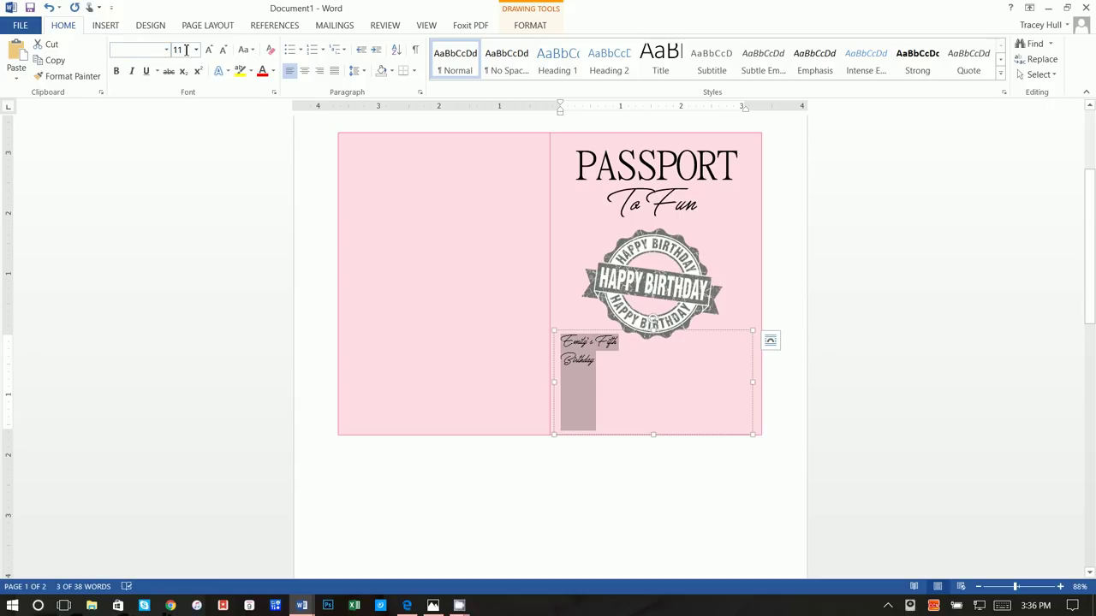
click(195, 49)
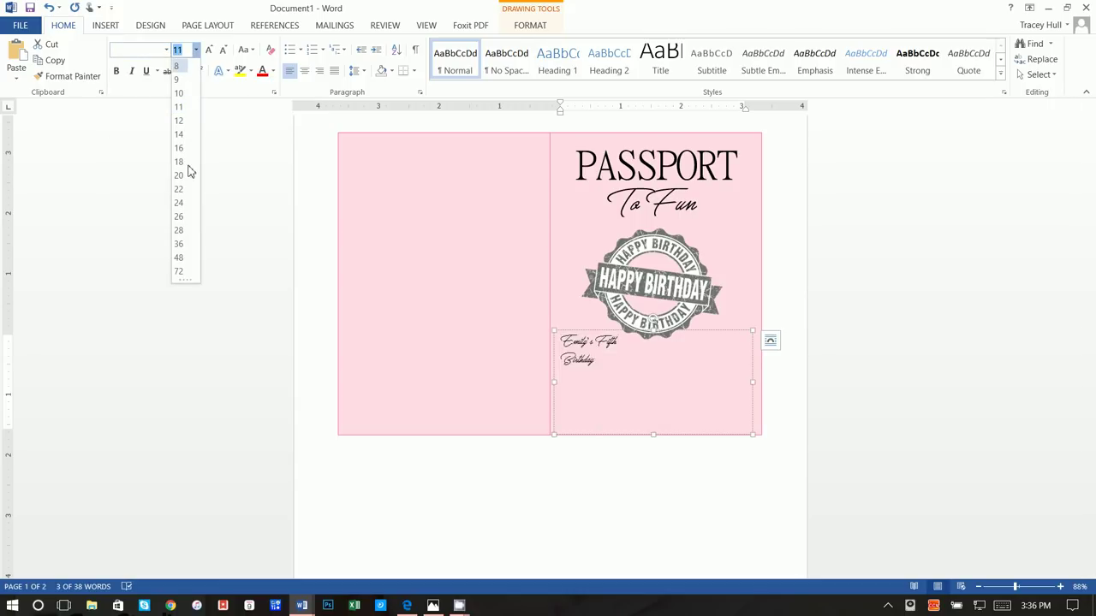
click(188, 219)
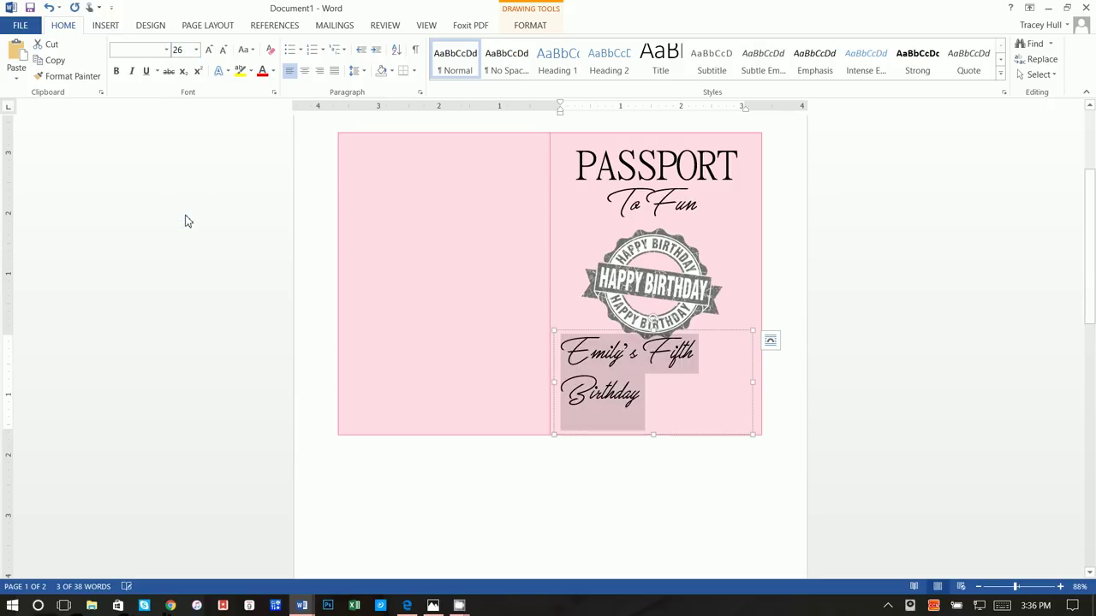
click(304, 70)
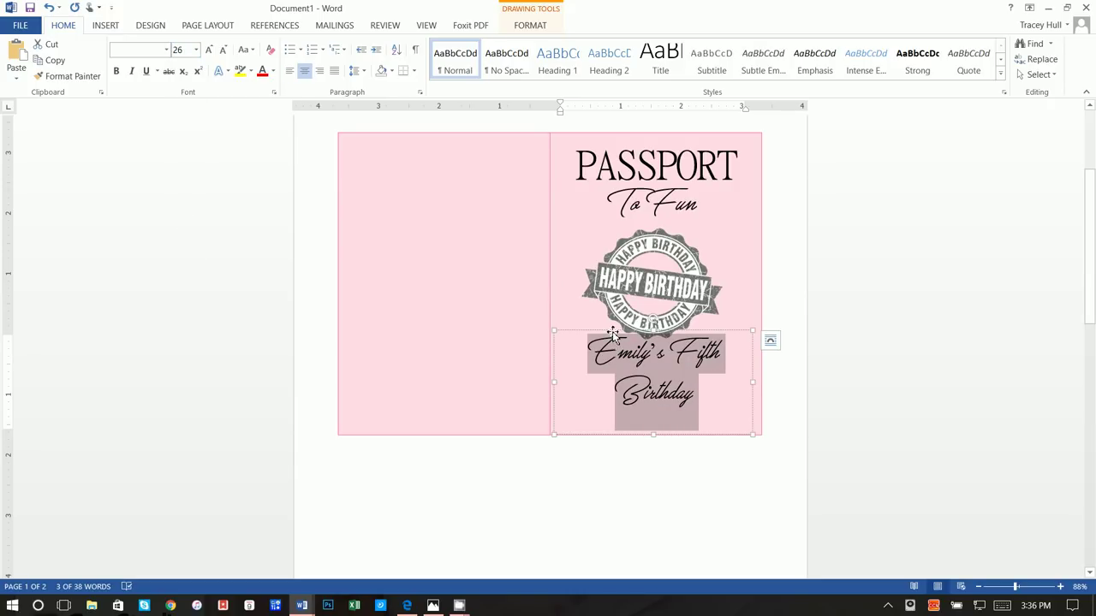
- Move the birthday text box slightly lower beneath the seal, shorten it to end within the cover's lower edge, and deselect it
drag(613, 334, 613, 345)
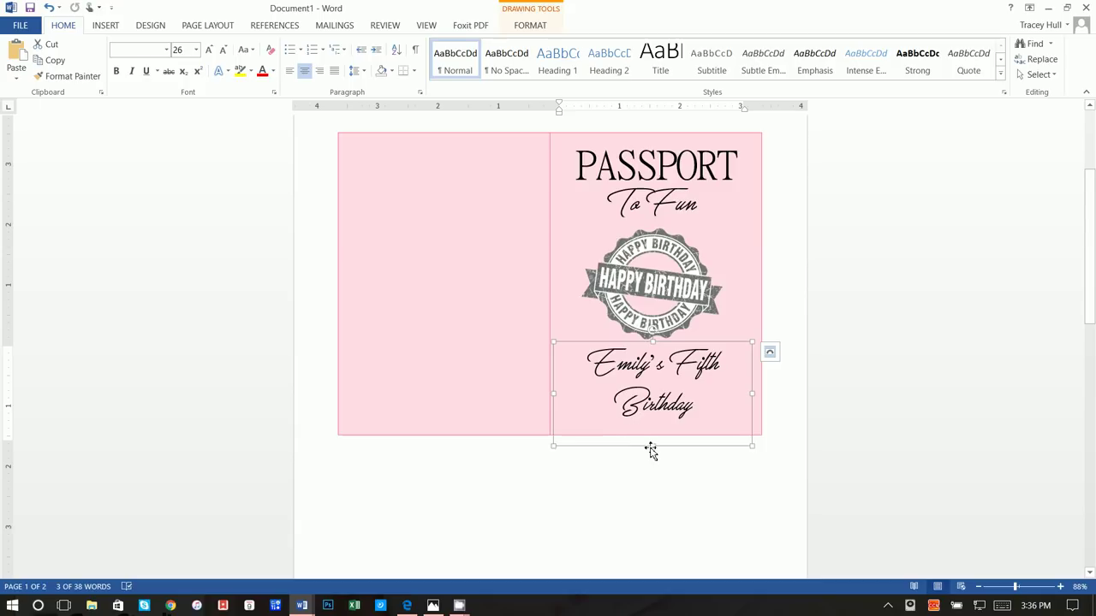
drag(653, 446, 653, 435)
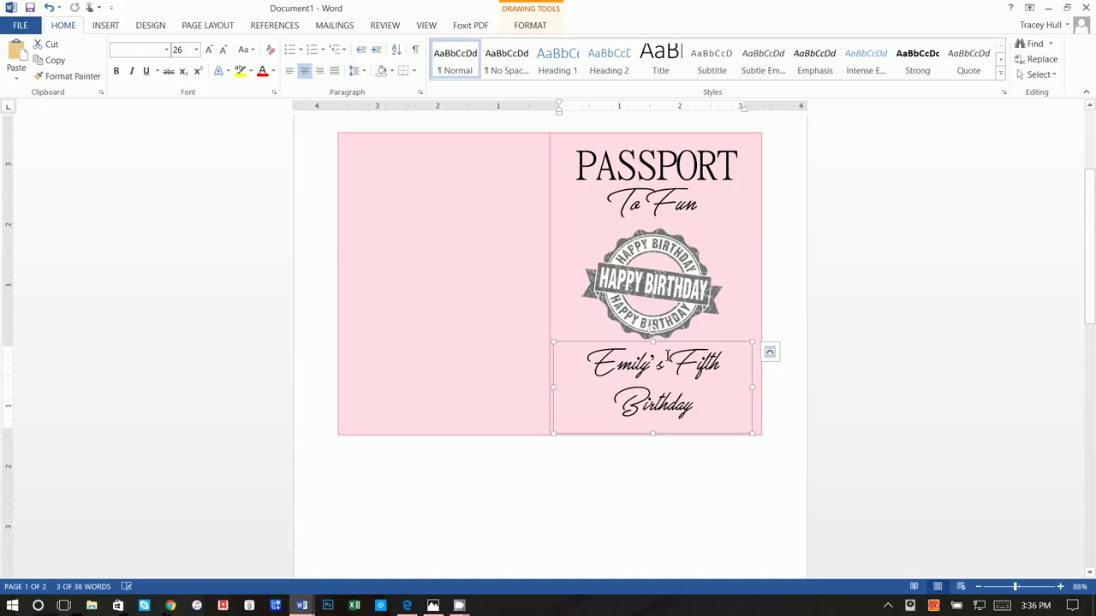
key(ctrl+Home)
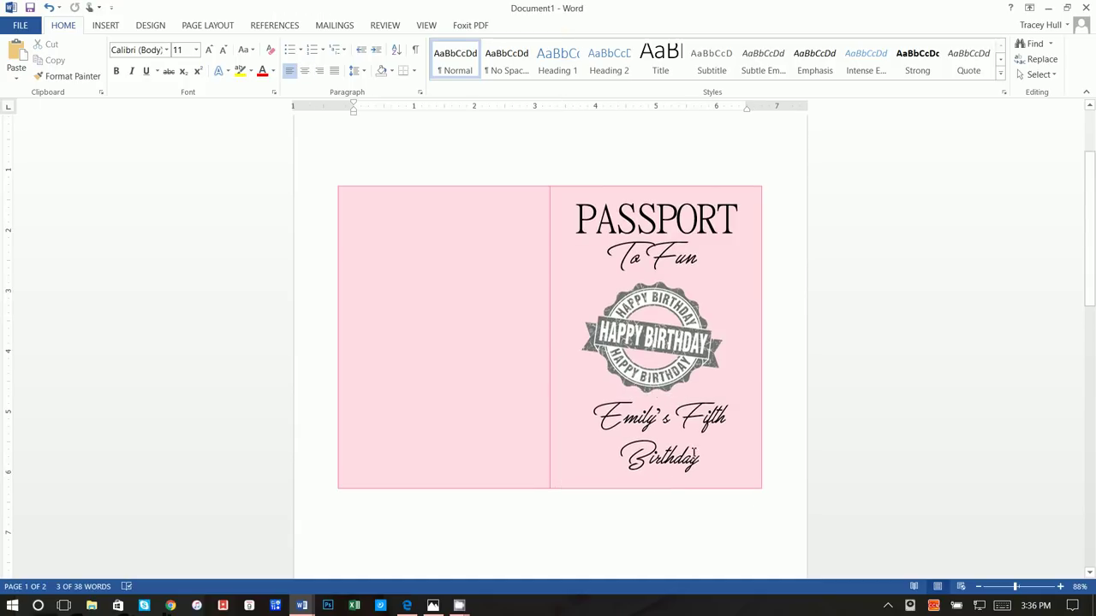
- Review the finished cover and the striped inside page, checking the stamps, photo and party details
scroll(751, 379, down, 15)
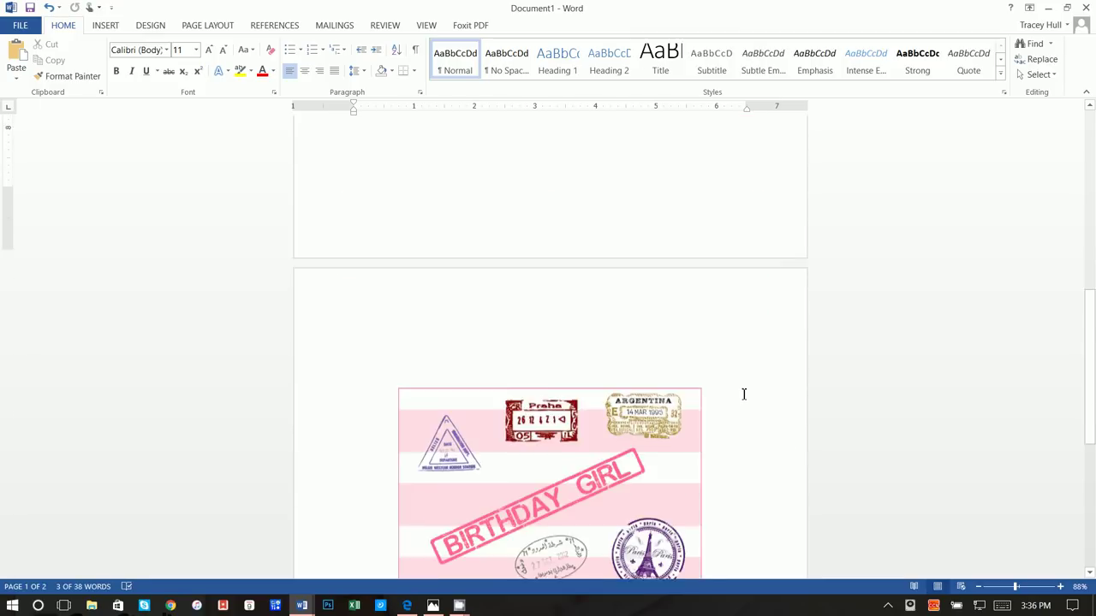
scroll(741, 397, down, 2)
scroll(741, 396, up, 1)
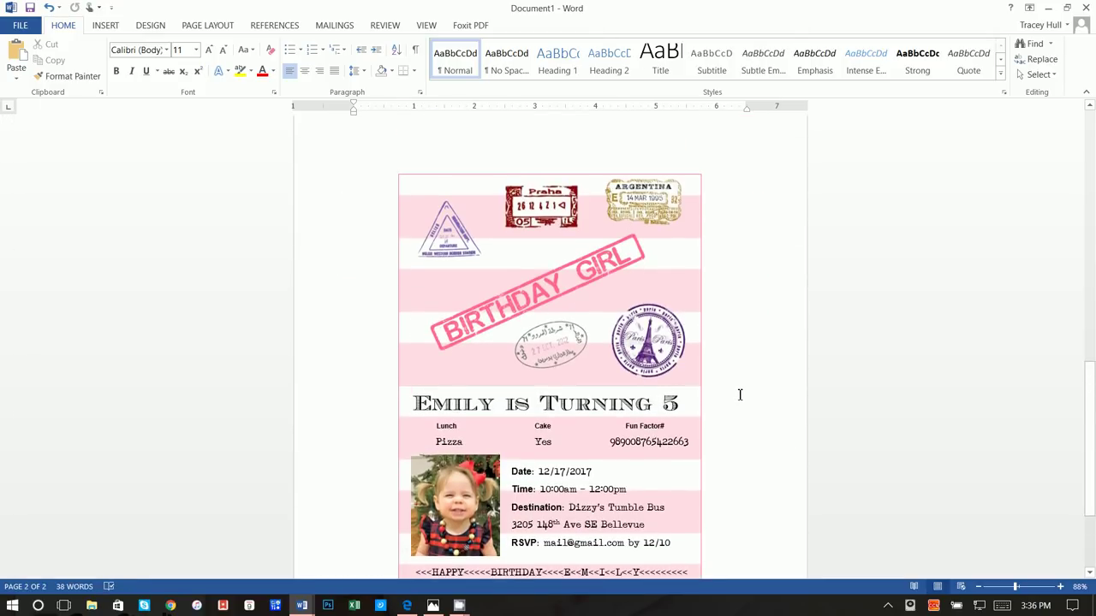
scroll(740, 394, down, 3)
scroll(740, 395, up, 1)
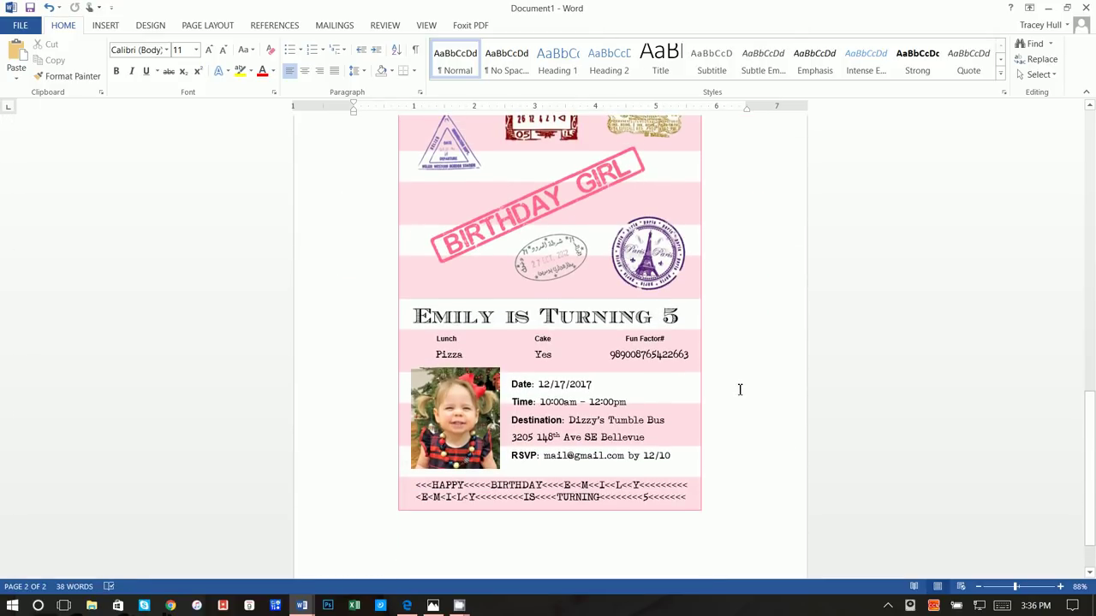
scroll(677, 435, up, 12)
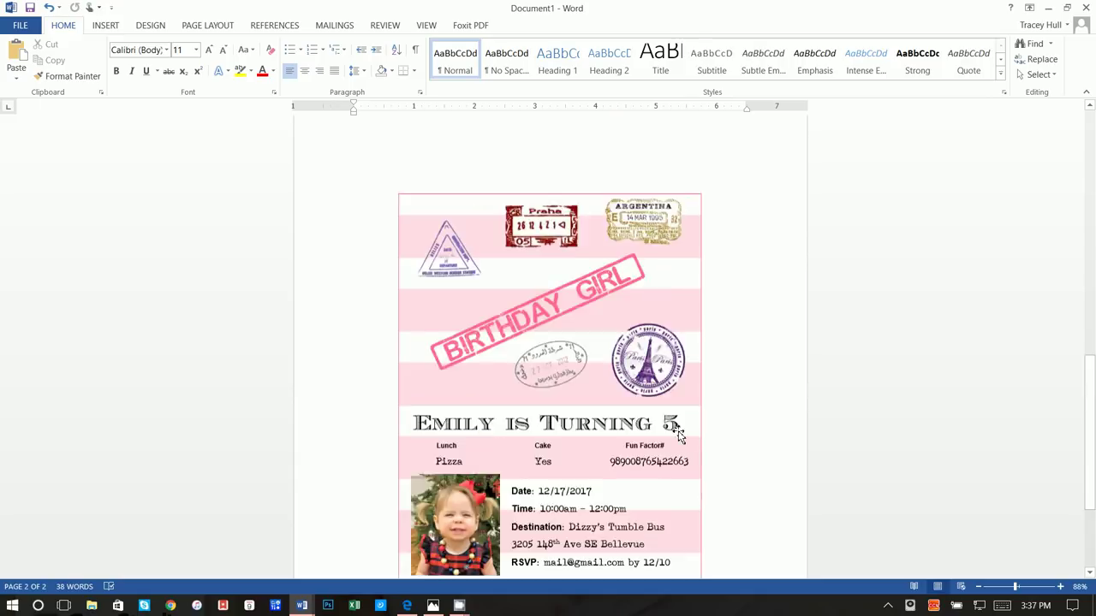
scroll(678, 435, up, 2)
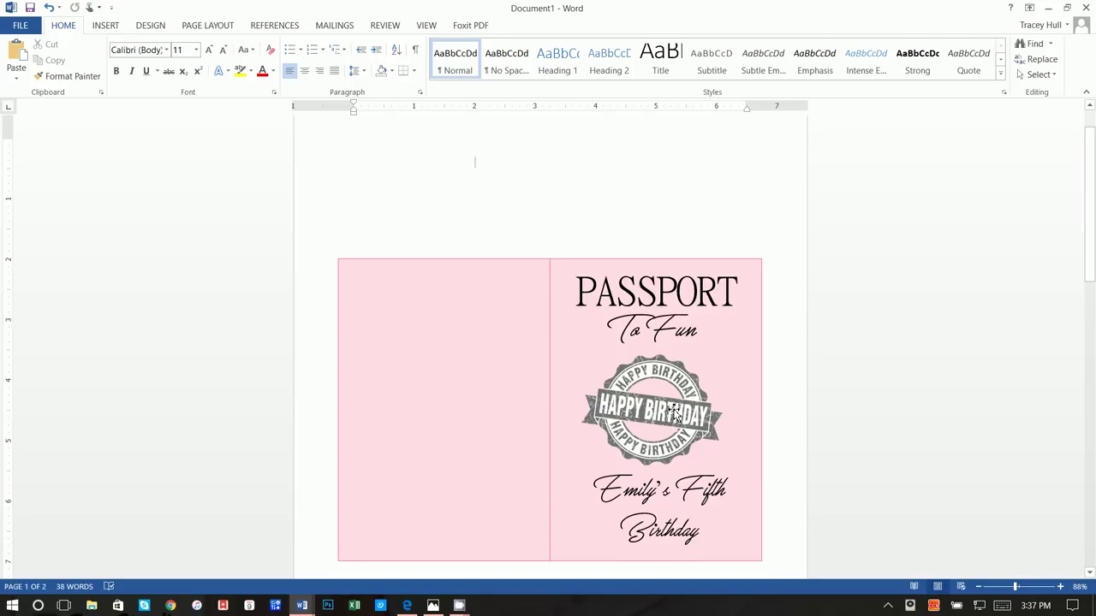
scroll(667, 412, down, 3)
scroll(667, 412, down, 15)
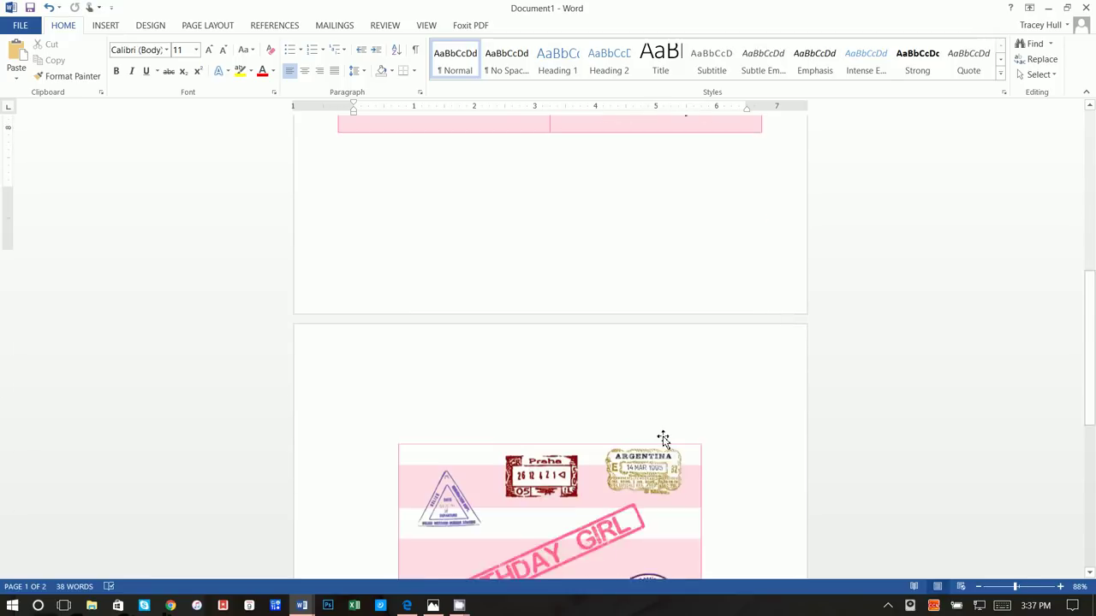
scroll(664, 442, down, 5)
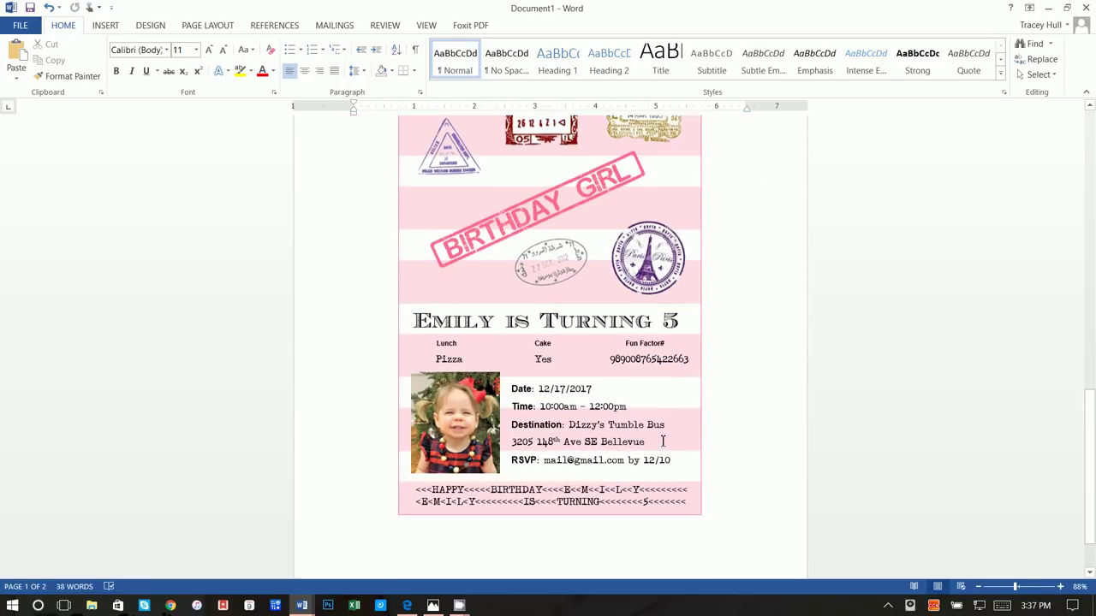
- Switch to Photos to examine the printed invitation's front and inside pictures, aafront.jpg and aback.jpg, and return to Word
click(460, 605)
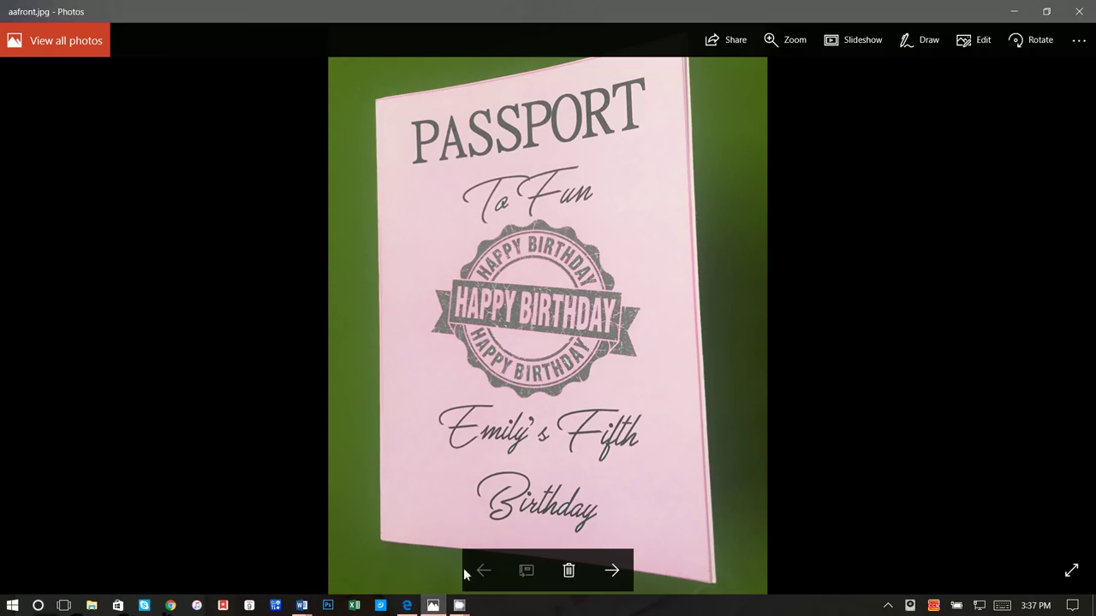
click(618, 574)
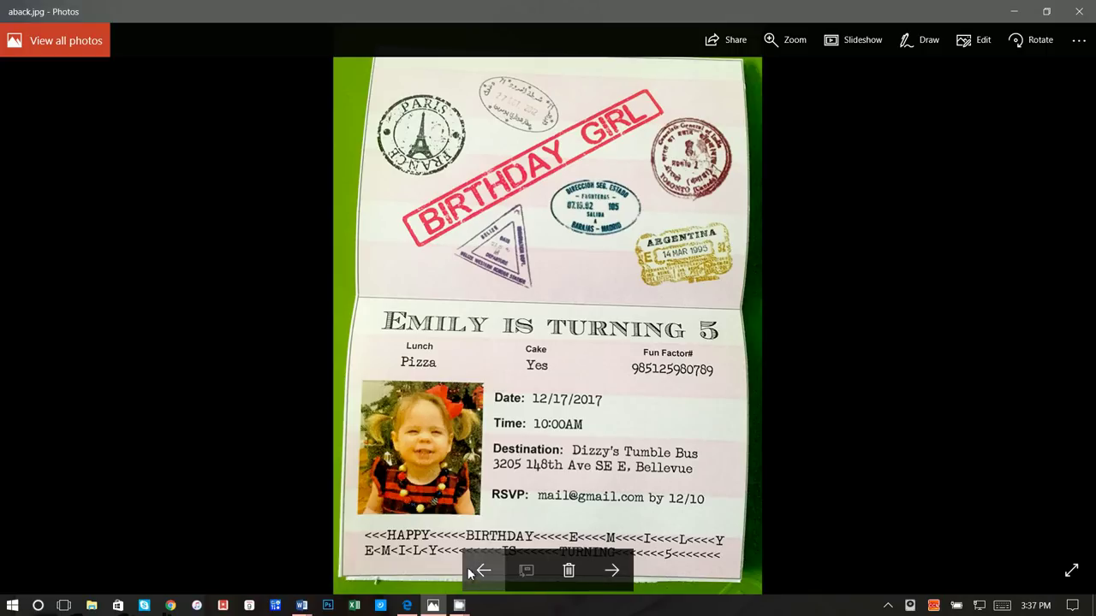
click(475, 572)
click(616, 572)
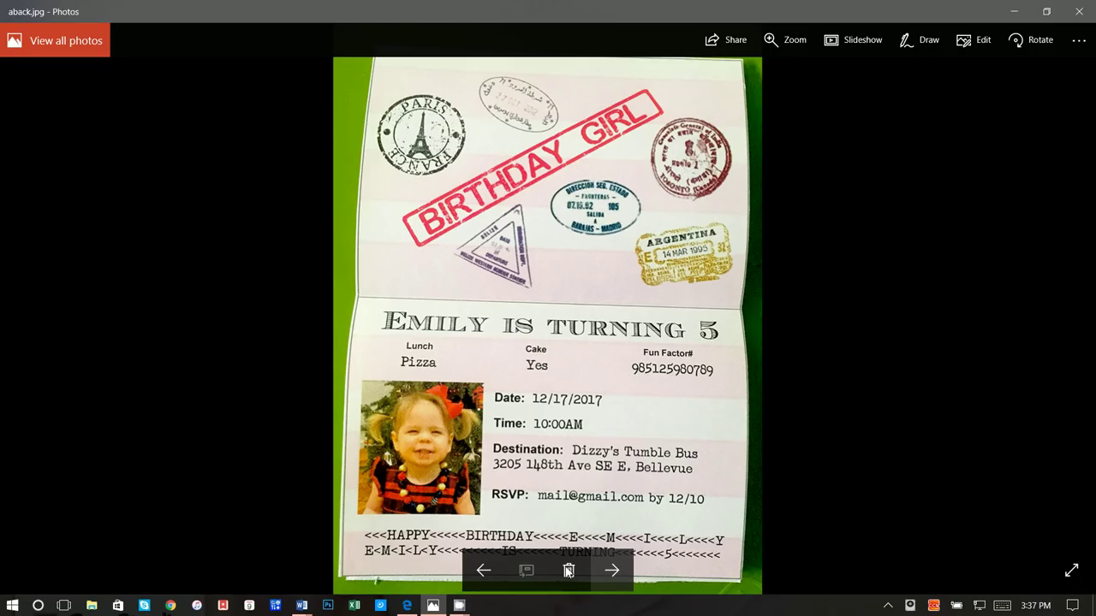
click(486, 572)
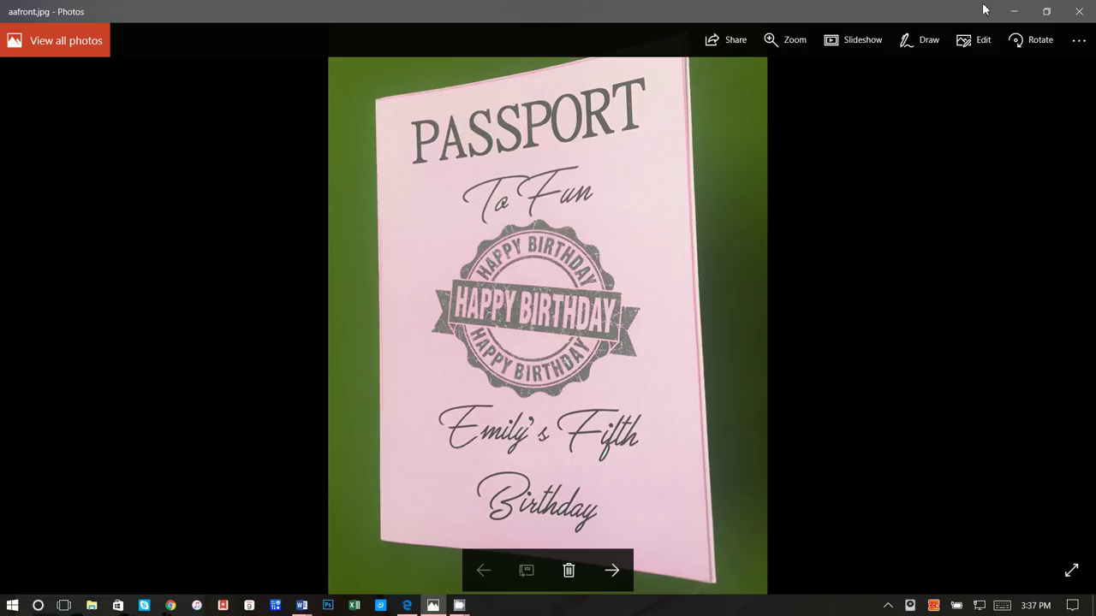
click(1013, 12)
scroll(723, 390, up, 1)
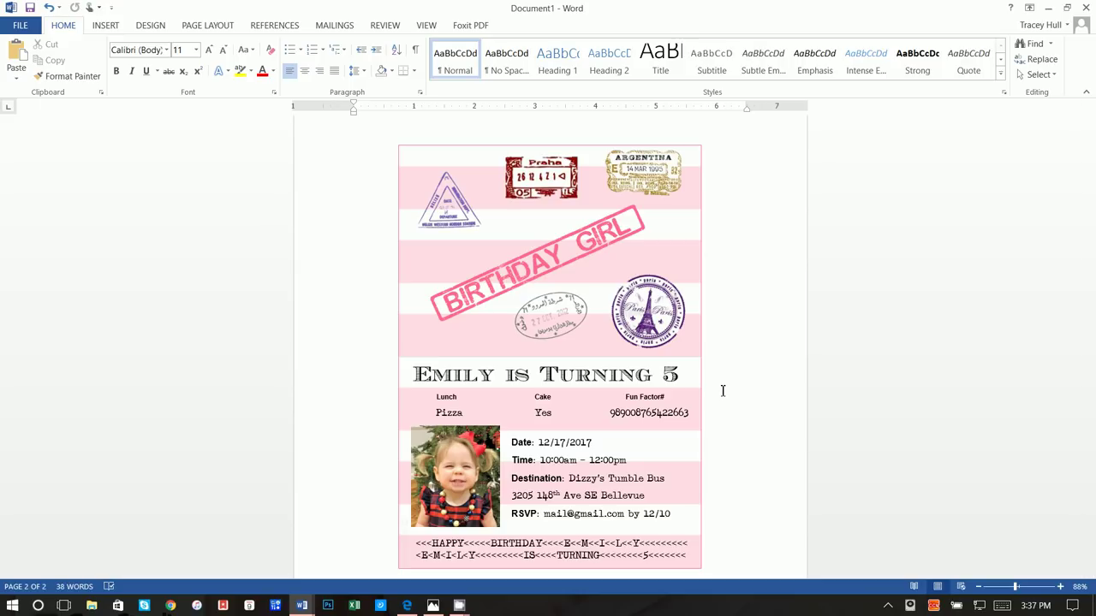
scroll(726, 411, down, 1)
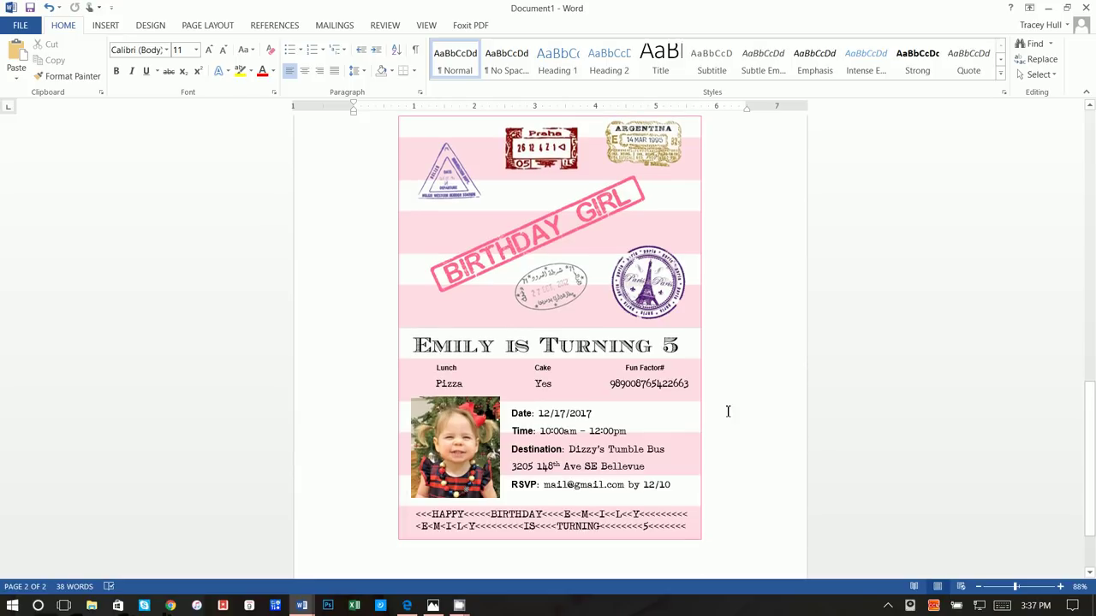
mouse_move(458, 602)
click(396, 569)
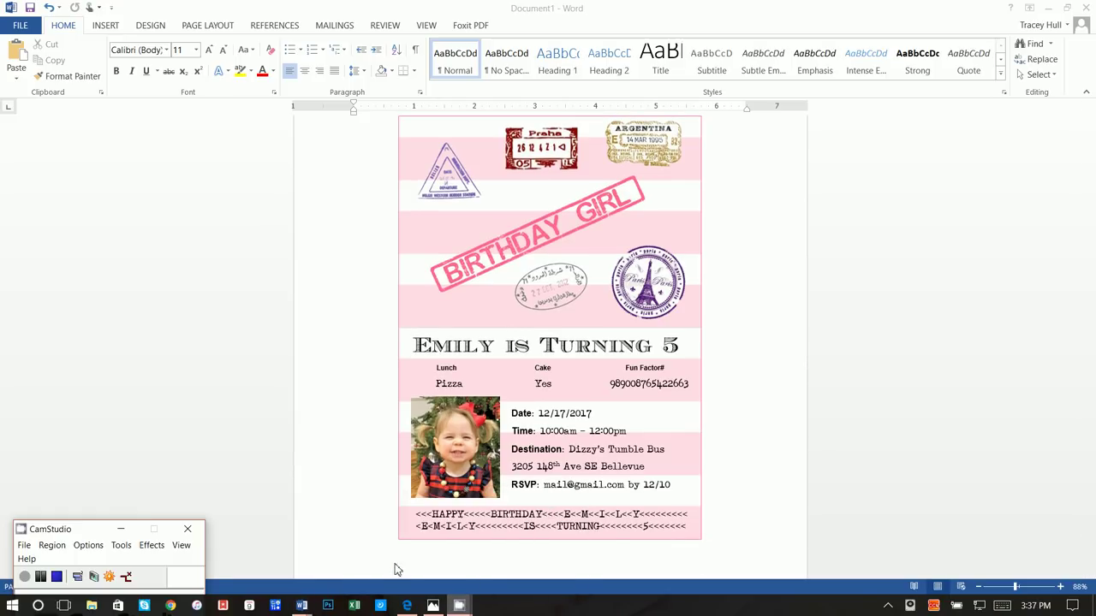